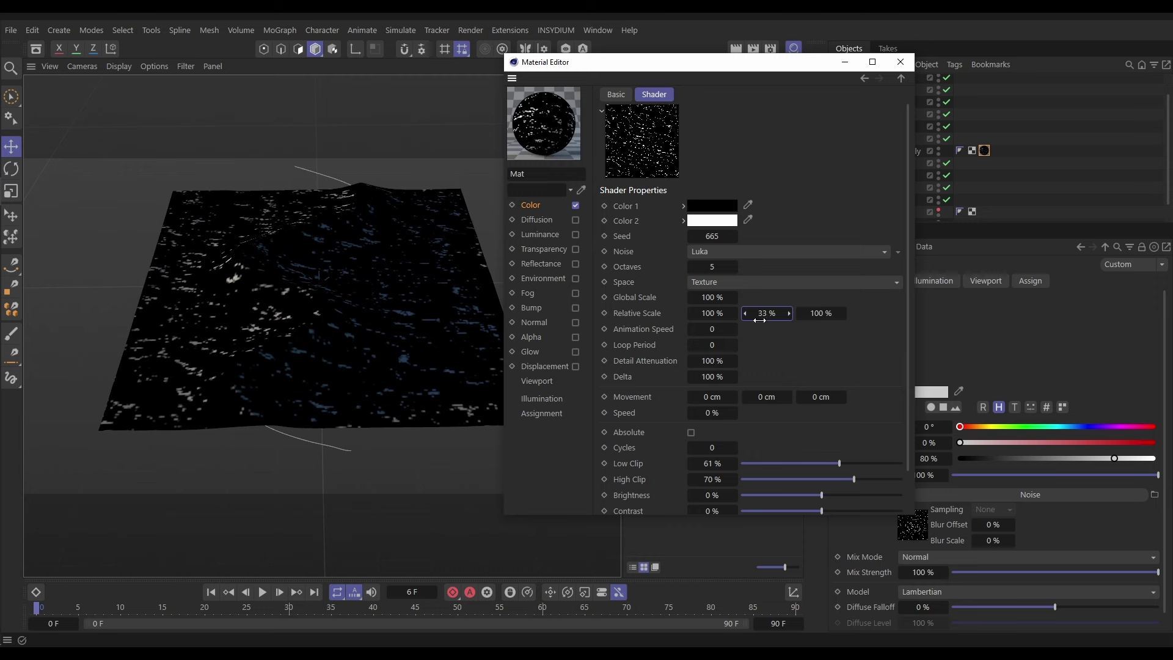
Reduce the Luka noise's Y relative scale to 16% (100/16/100) and close the Material Editor.
drag(767, 313, 766, 313)
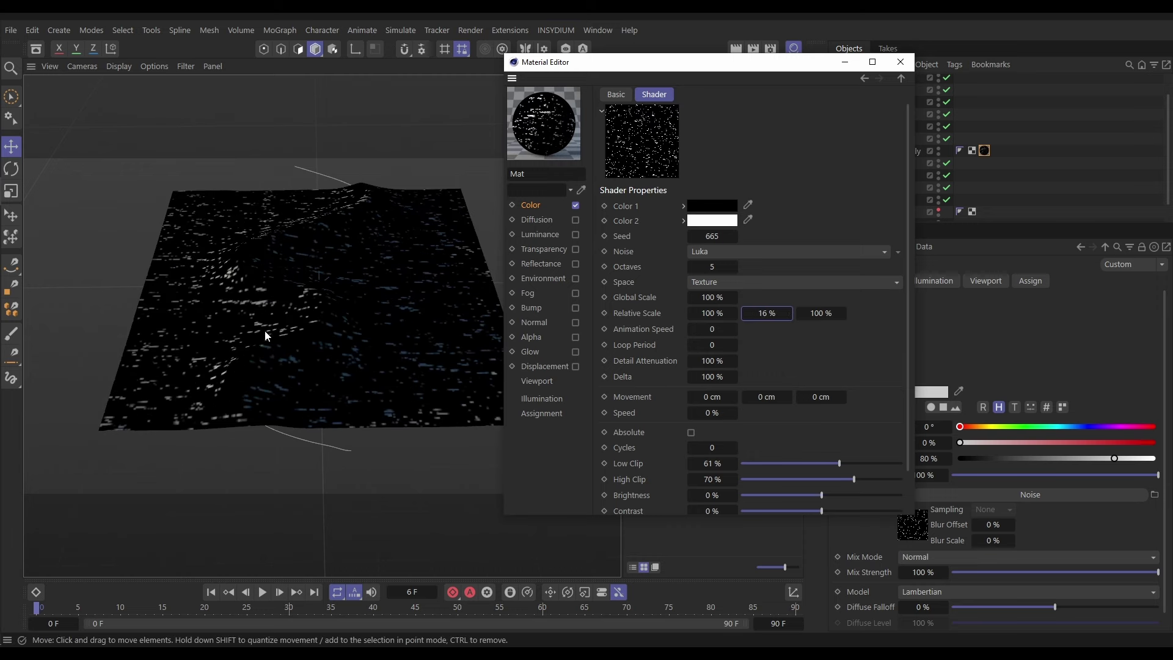
alt+drag(265, 331, 291, 305)
alt+drag(357, 269, 323, 274)
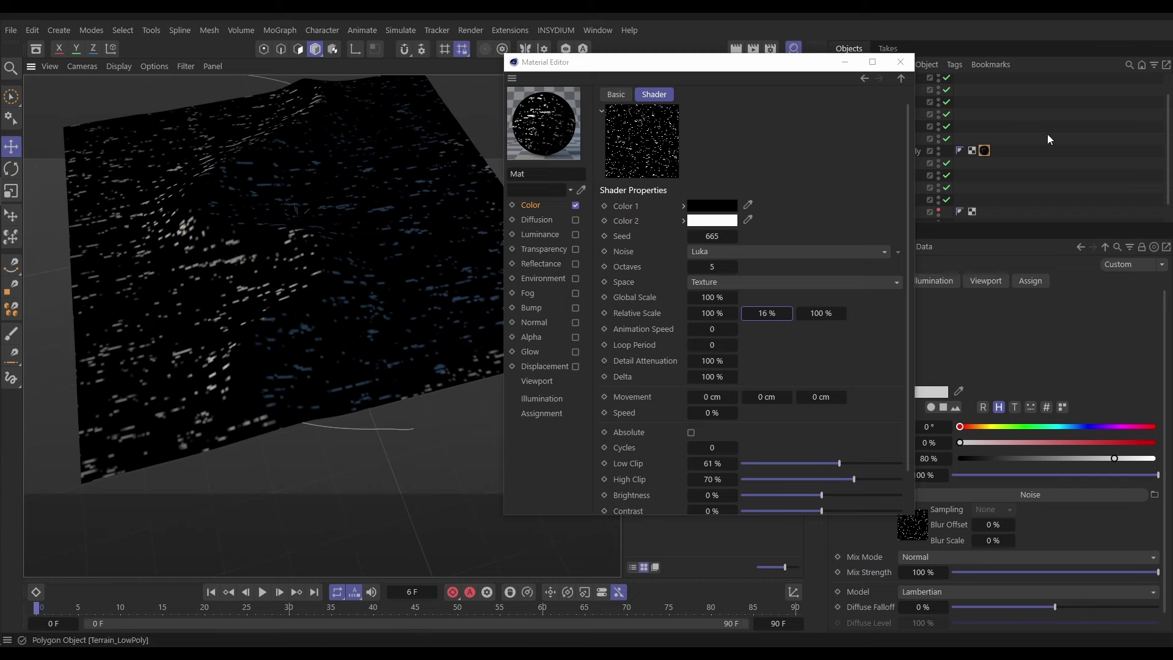
click(900, 62)
alt+drag(536, 245, 350, 296)
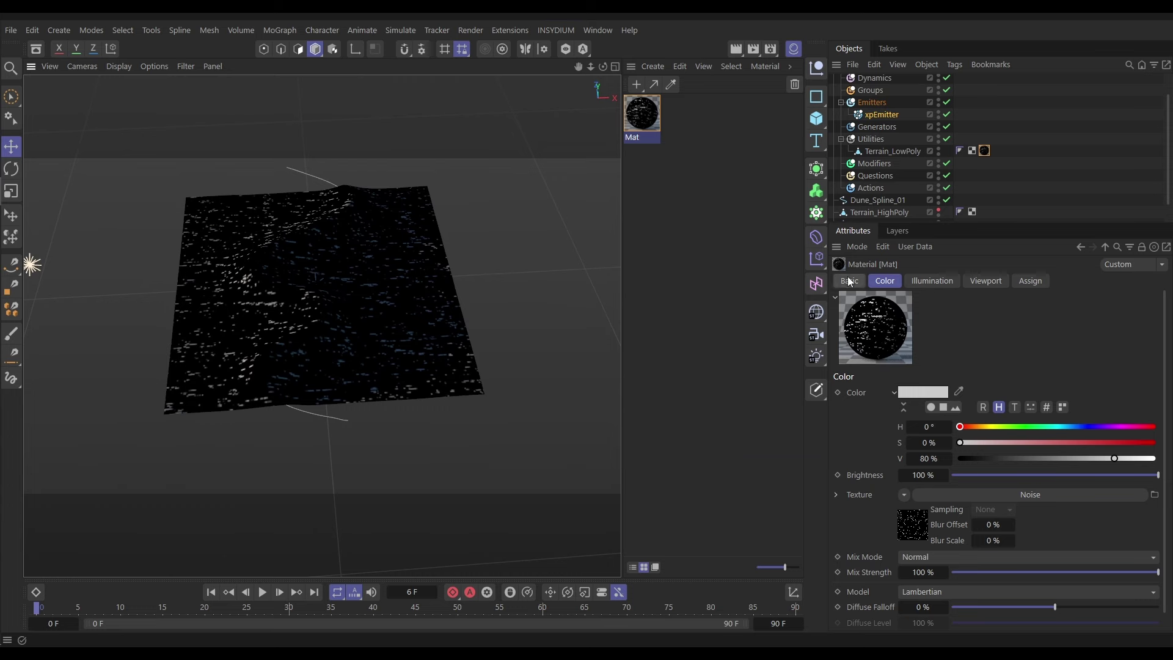
Set the xpEmitter's Emit From option to Texture.
click(880, 116)
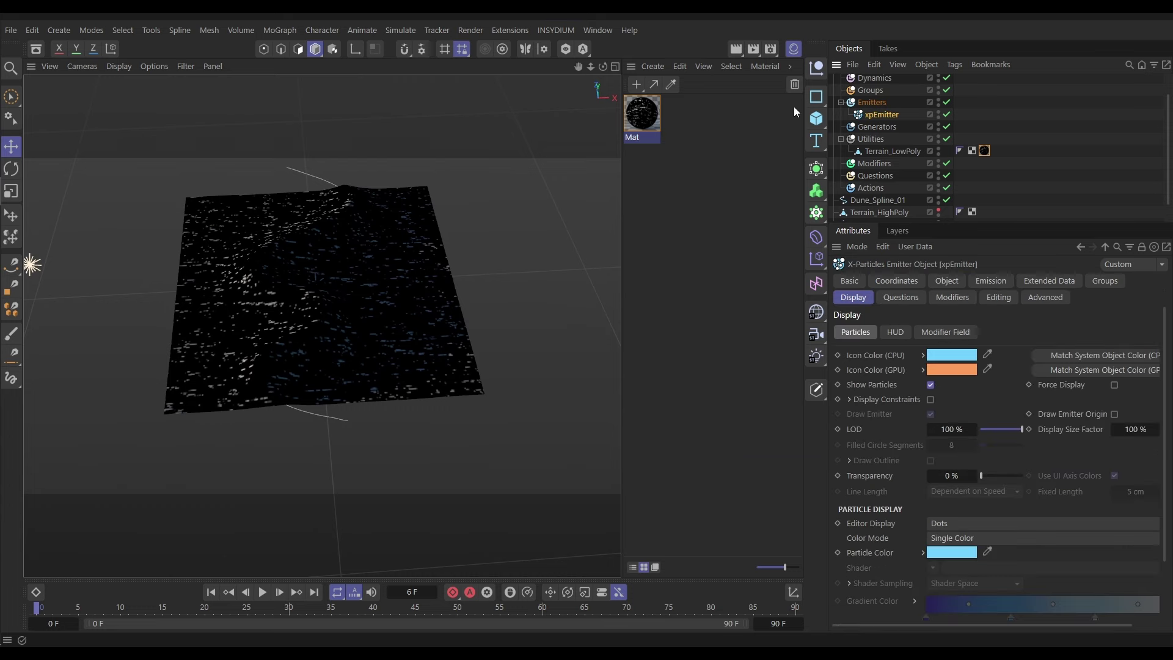
click(794, 48)
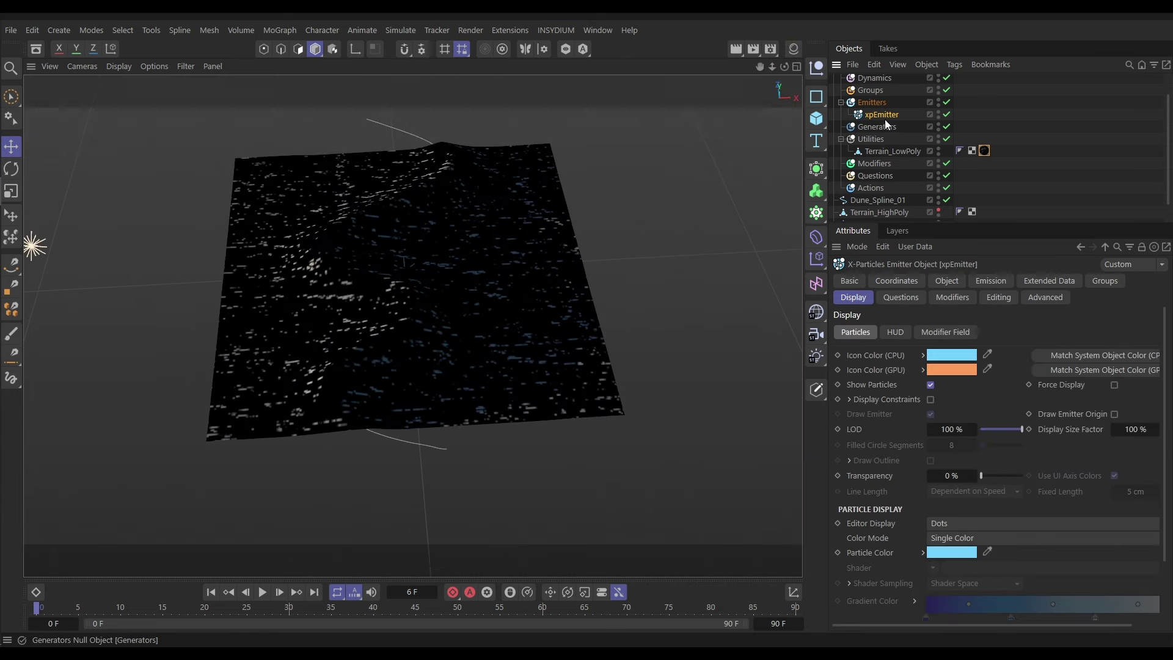
click(948, 281)
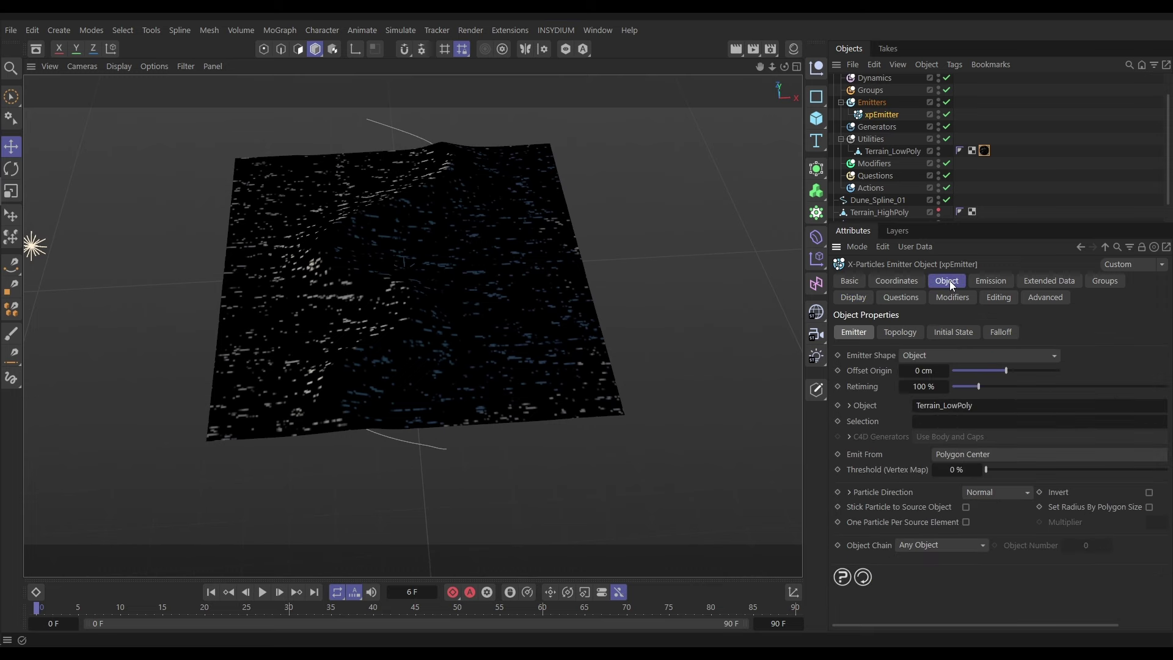
click(958, 458)
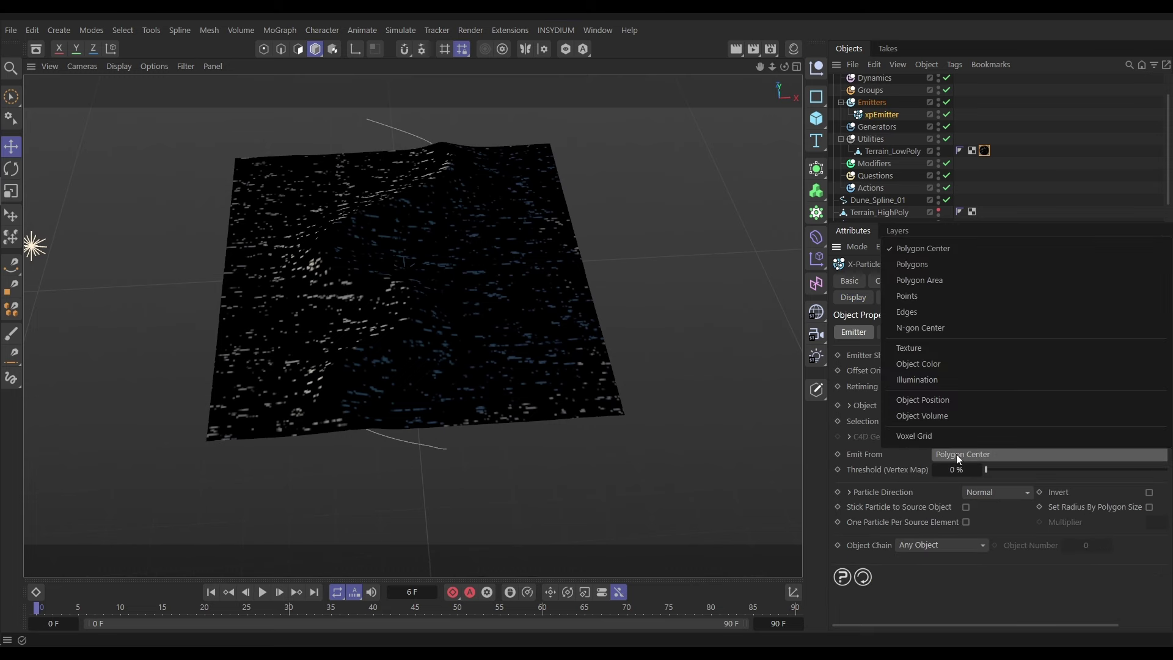
click(910, 348)
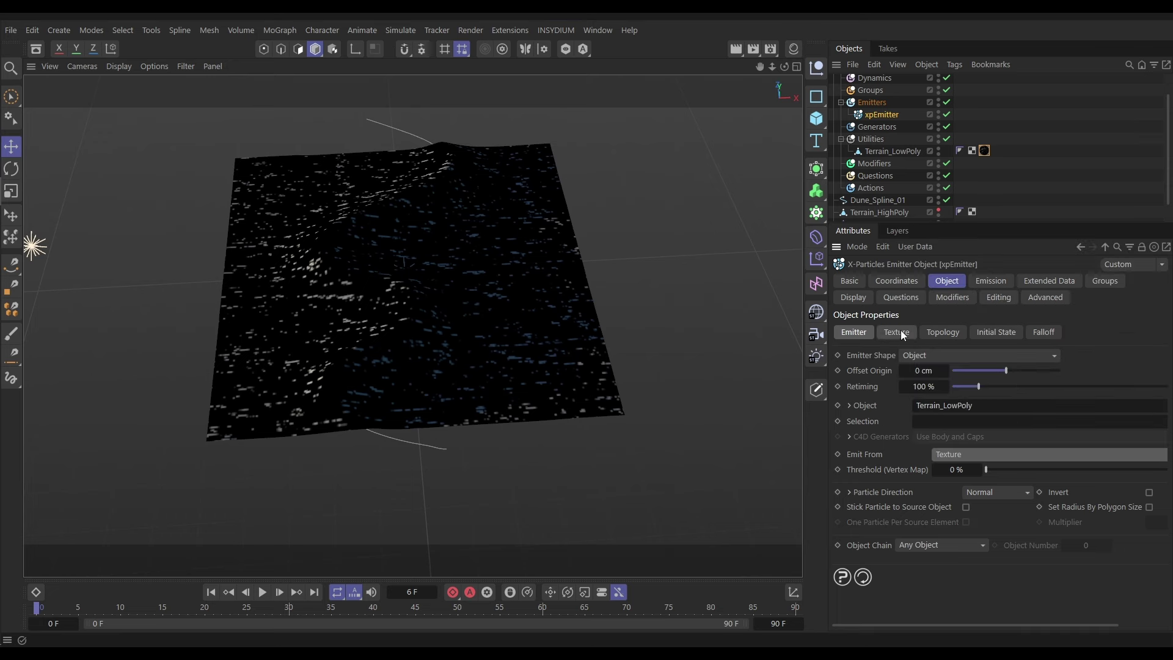
Use the terrain's Mat material tag as the emitter's texture source and check emission.
click(899, 331)
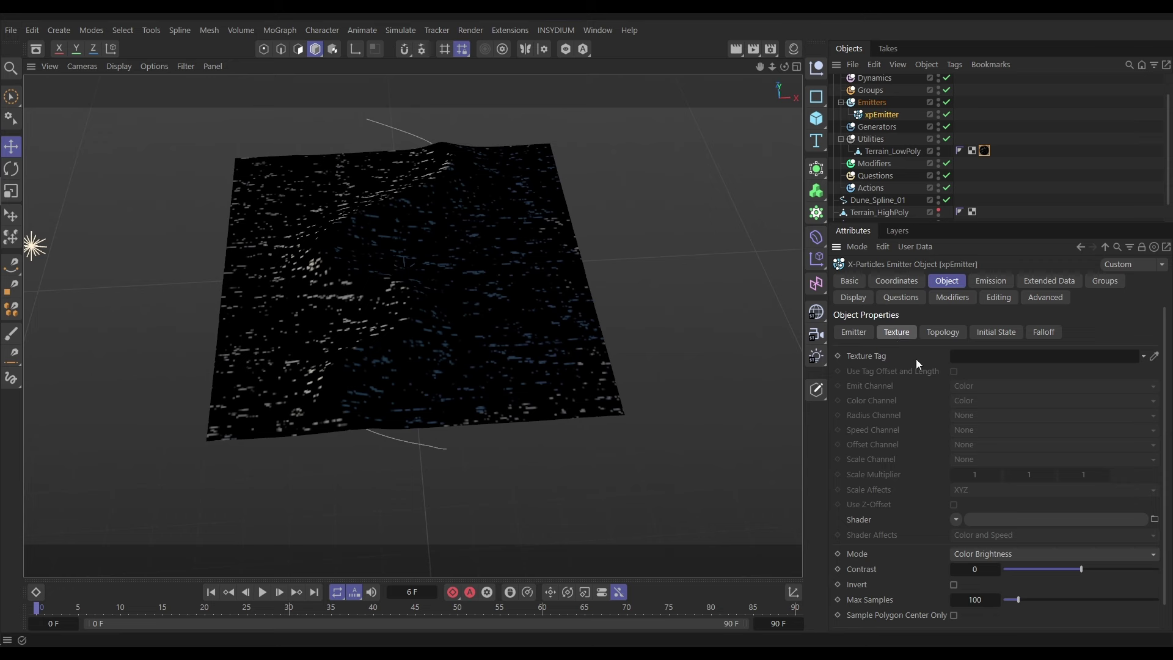
drag(985, 150, 986, 356)
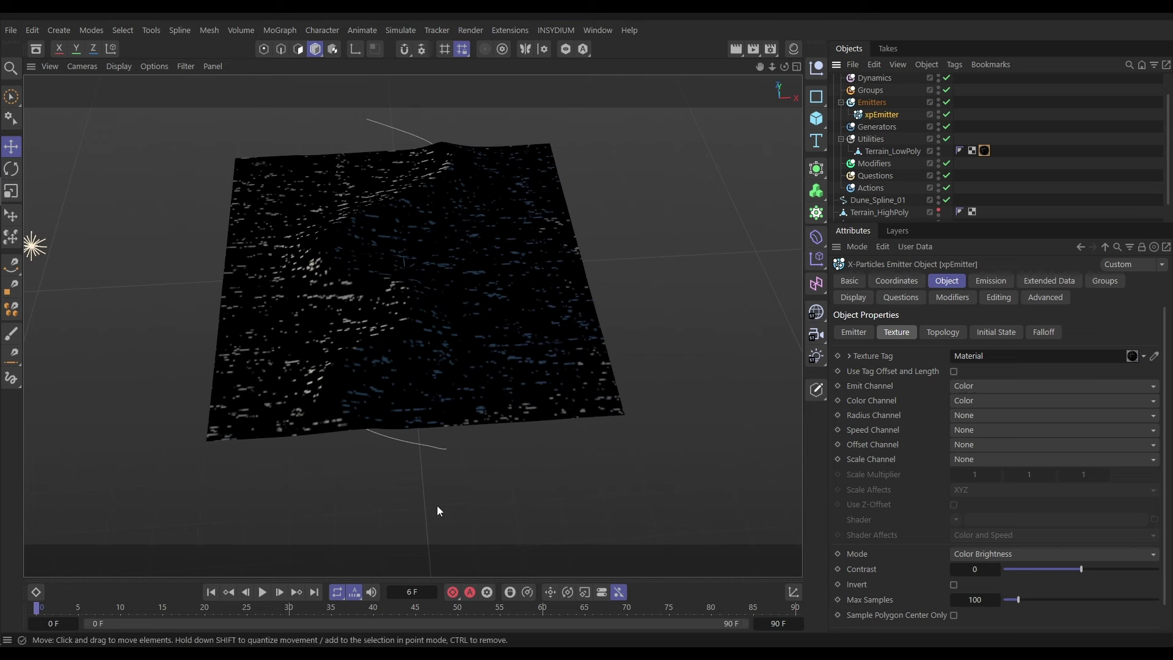
click(279, 593)
Hide Terrain_LowPoly in the viewport and set the emitter birthrate to 100000.
click(939, 149)
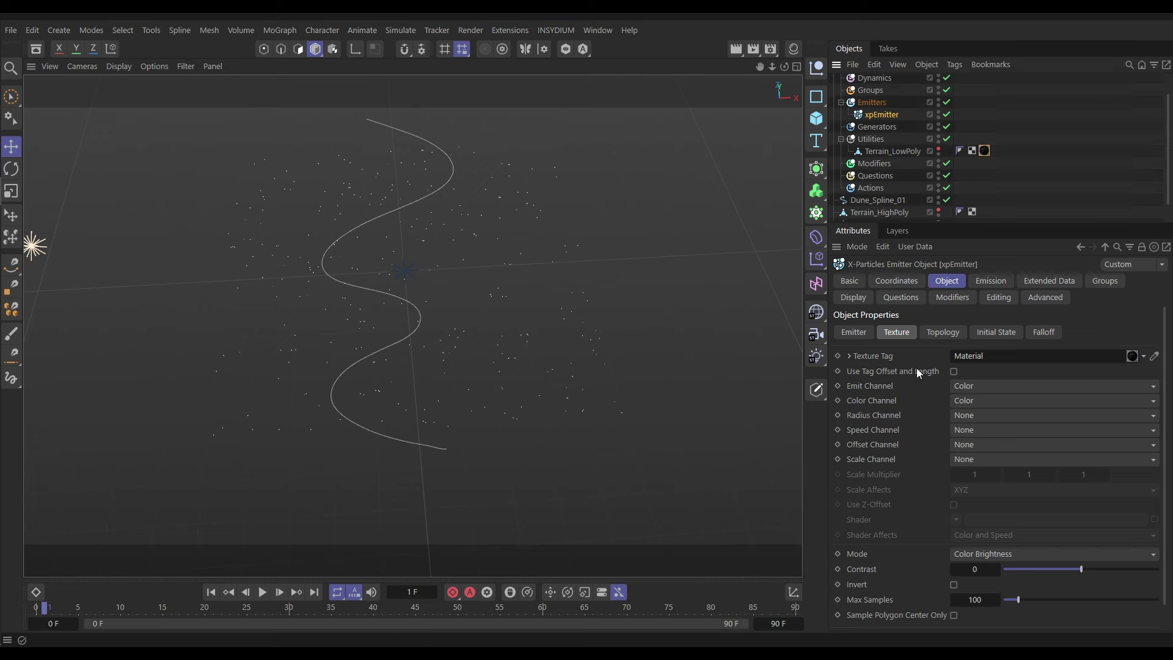
click(993, 283)
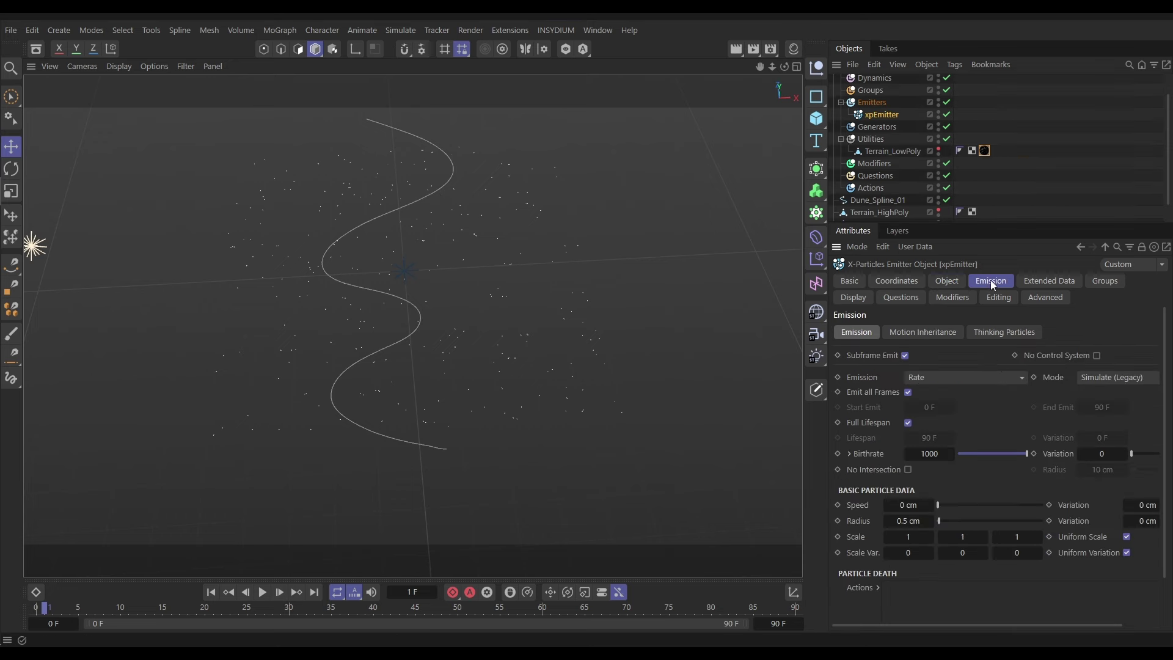
click(931, 458)
text(100000)
Play the simulation and inspect the dense particle streaks from close above.
click(263, 594)
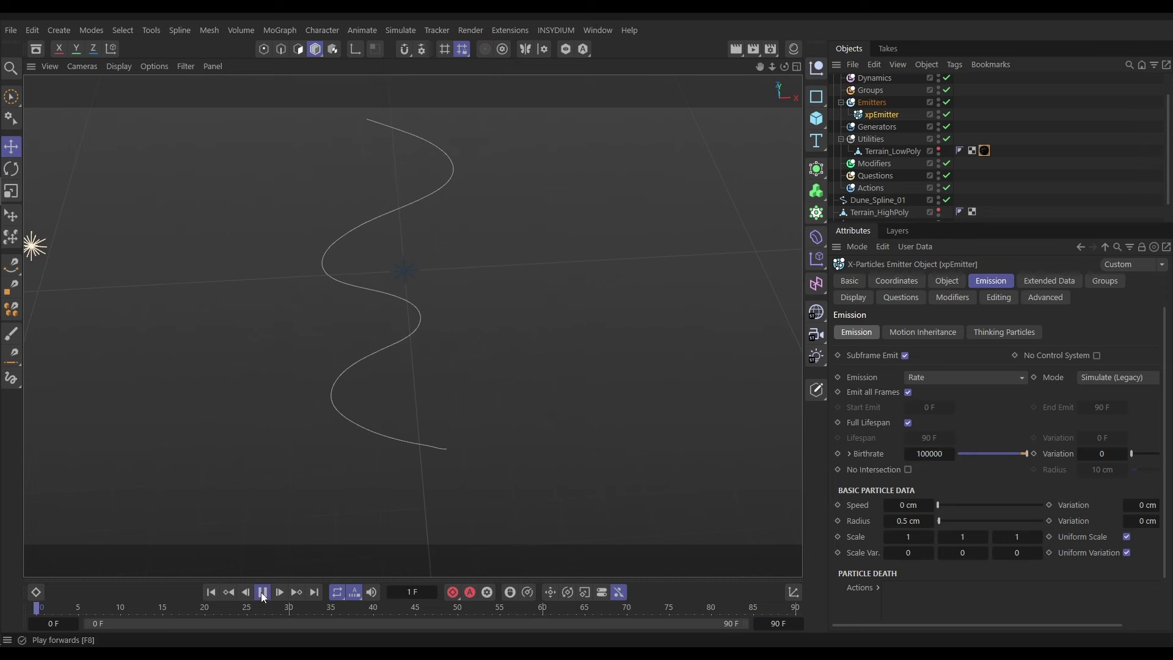
click(263, 594)
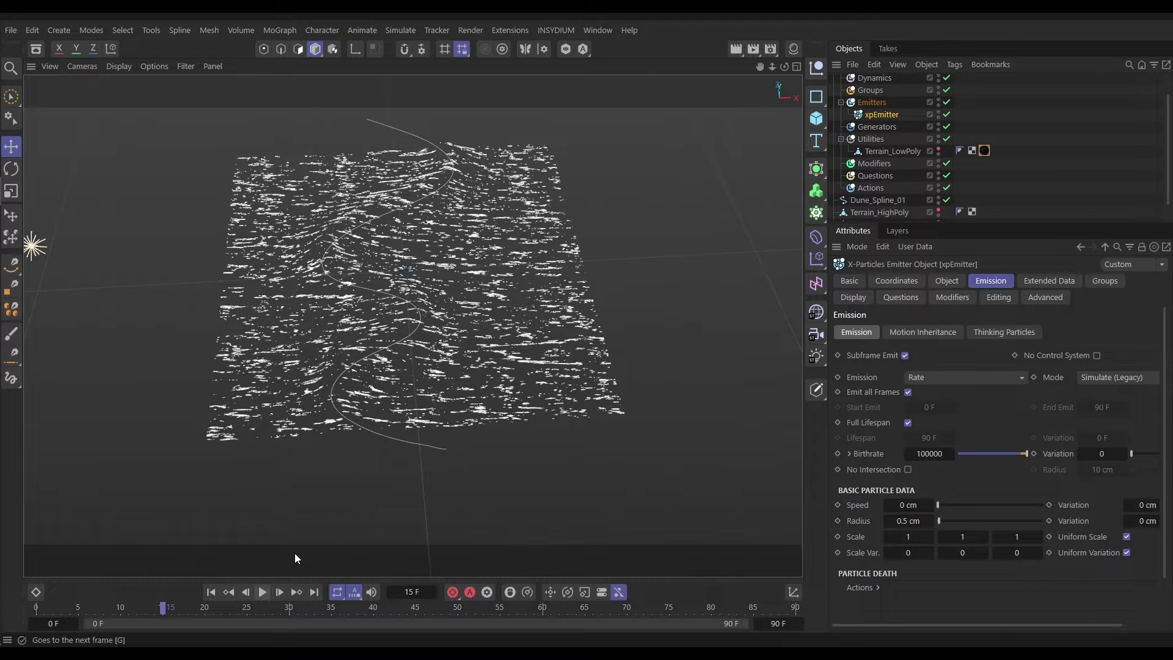
mouse_move(384, 340)
alt+mouse_down()
mouse_move(385, 370)
mouse_move(409, 347)
mouse_move(657, 239)
mouse_move(401, 287)
mouse_move(291, 324)
alt+mouse_up()
scroll(410, 299, up, 6)
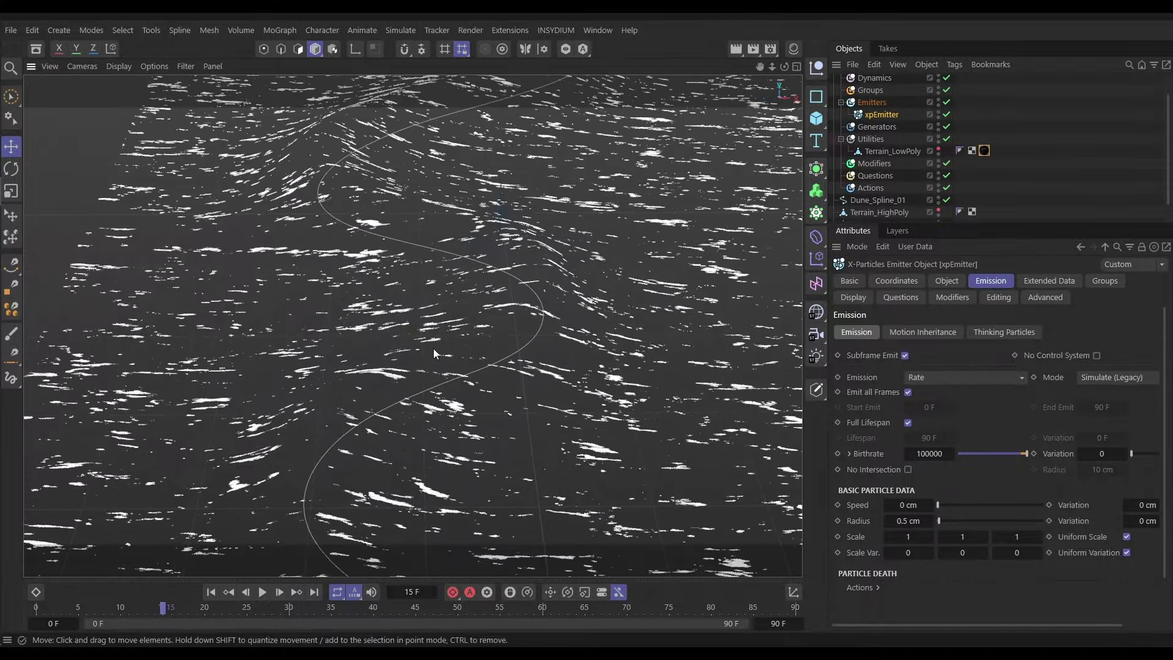
alt+drag(434, 349, 437, 329)
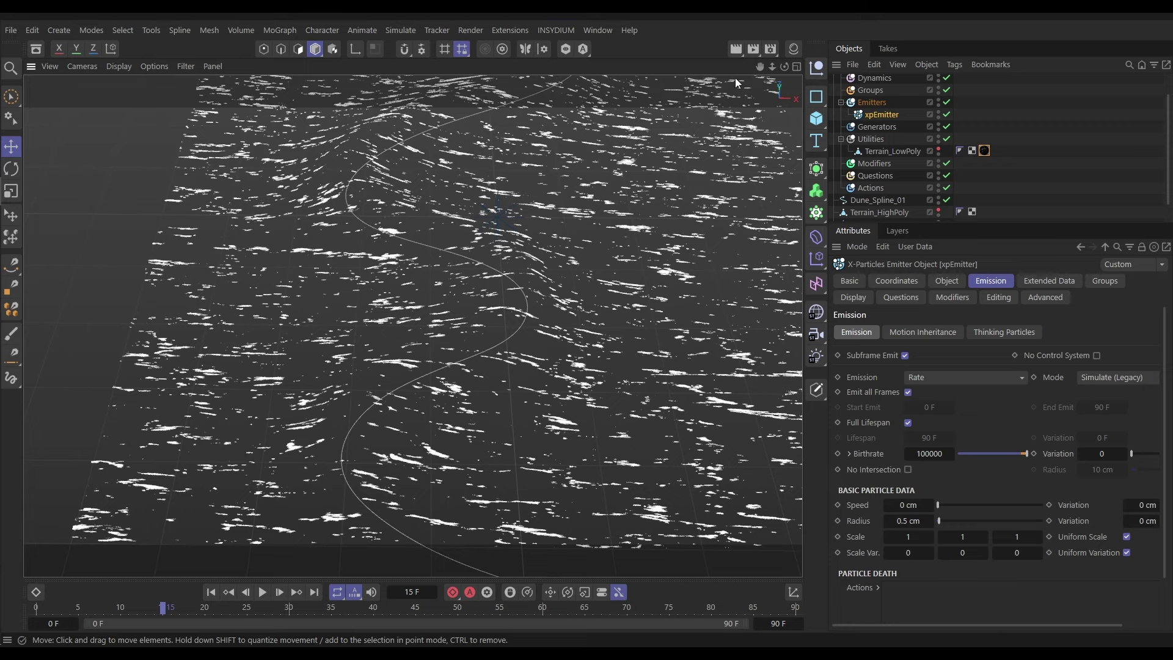
click(794, 48)
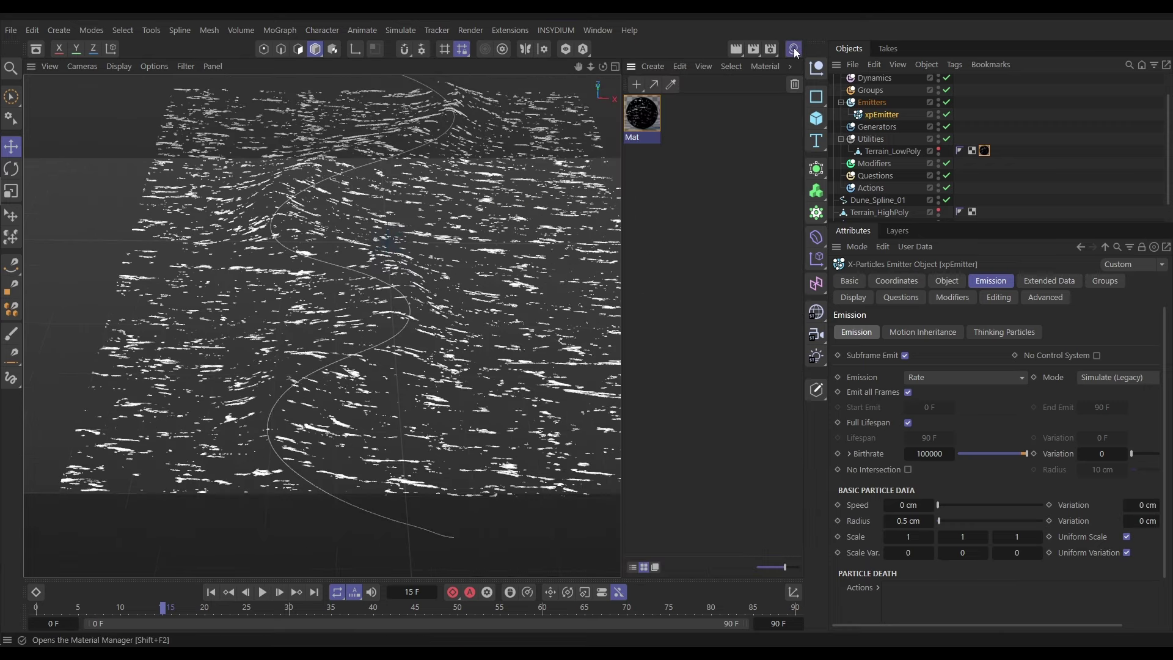
Set the Mat noise shader's animation speed to 0.2.
double_click(641, 113)
drag(731, 105, 526, 116)
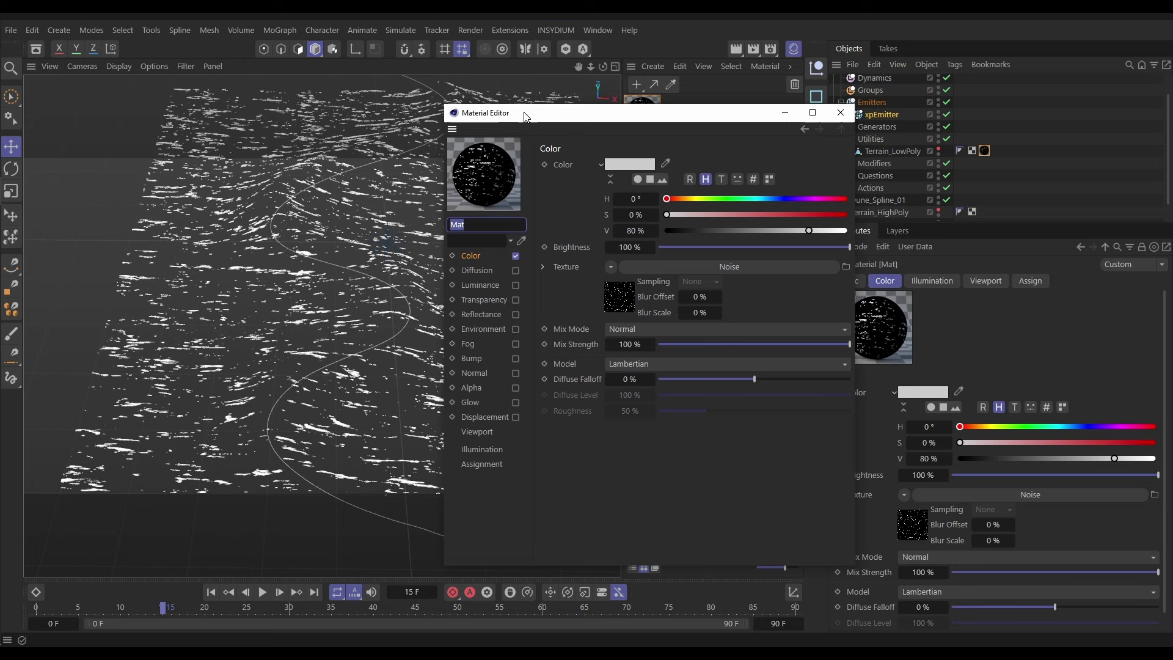
click(613, 298)
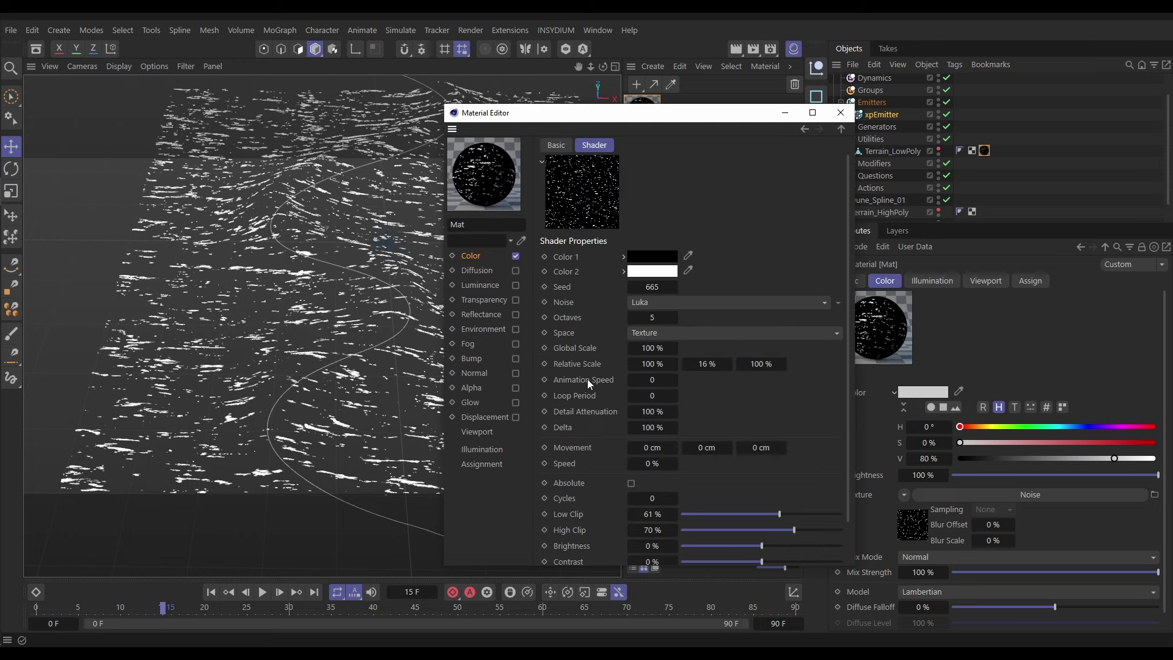
click(647, 380)
text(0.2)
key(Return)
click(841, 113)
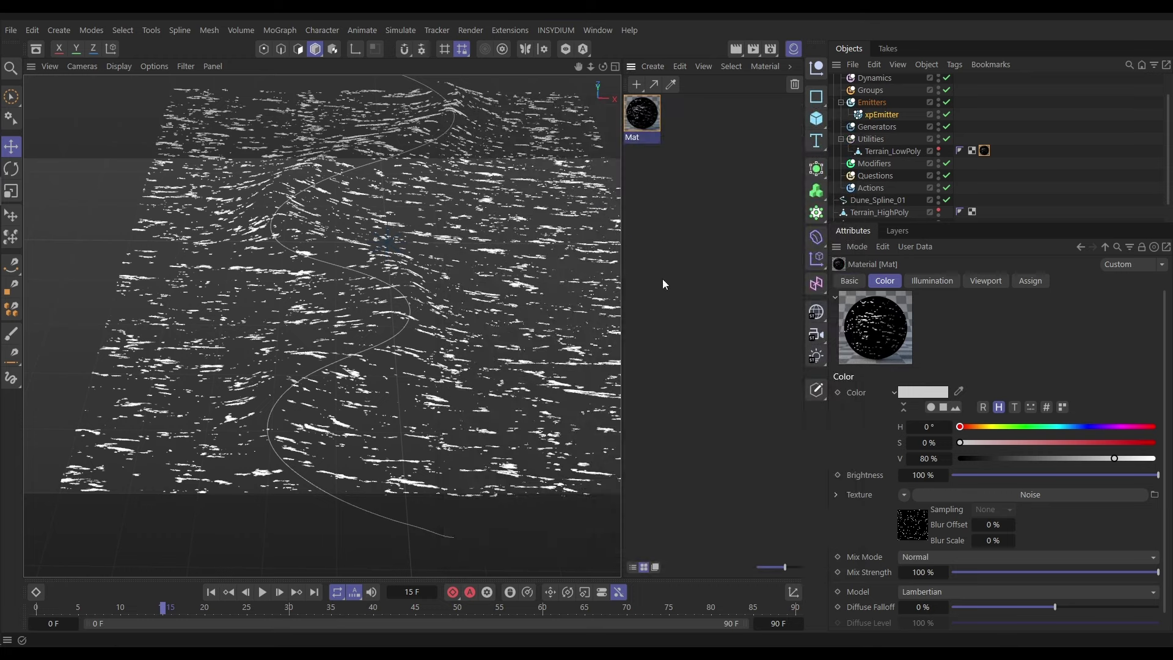
Replay the animated-noise emission, showing Terrain_LowPoly again and replaying from the start.
click(211, 592)
click(262, 592)
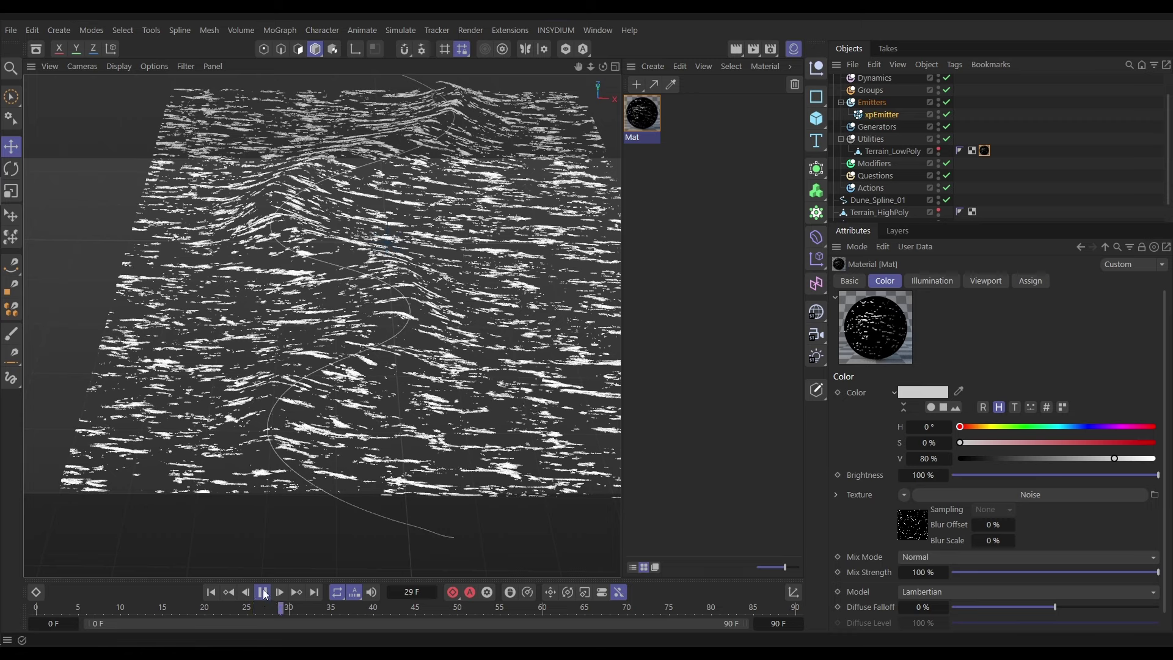
key(F8)
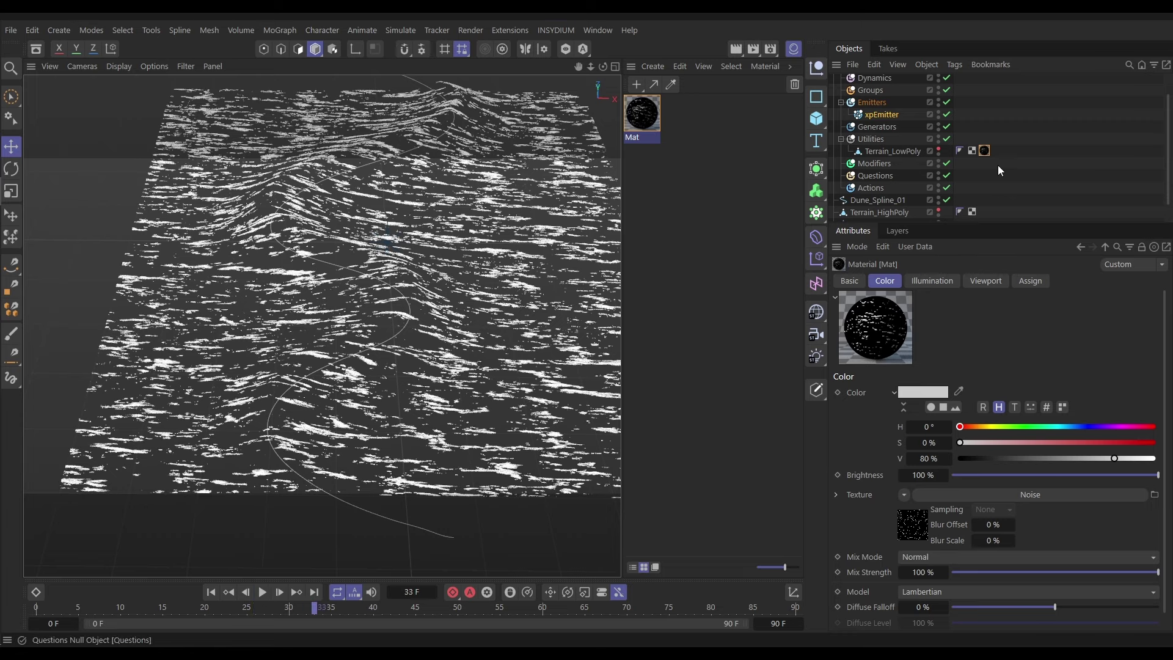
click(939, 149)
click(211, 593)
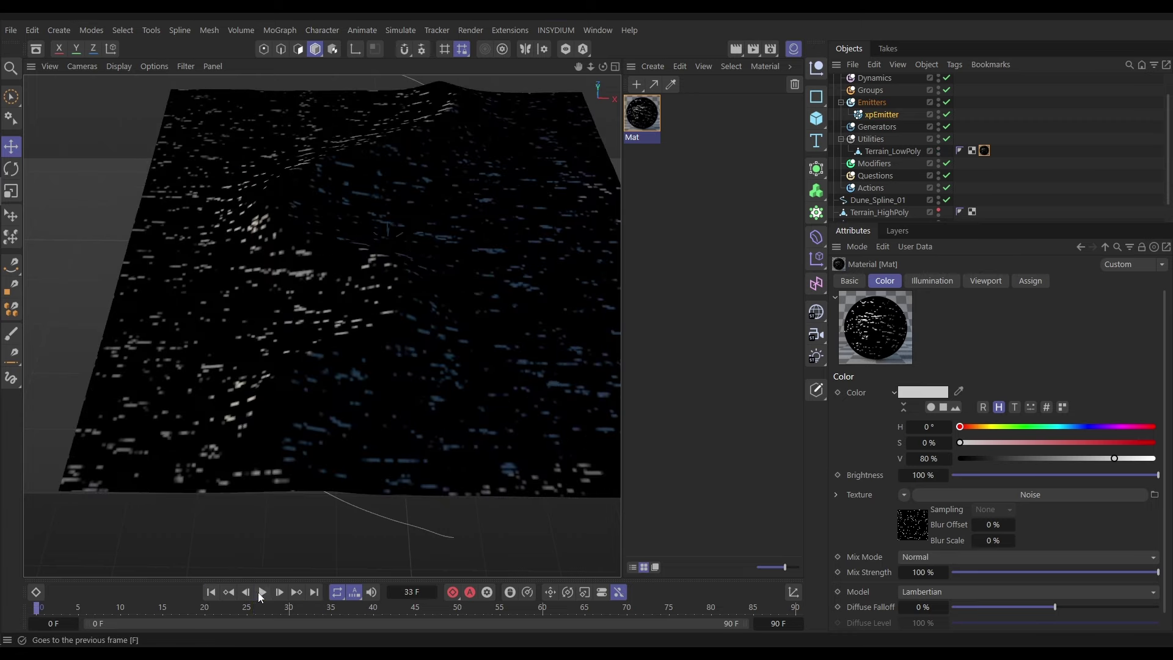
click(262, 592)
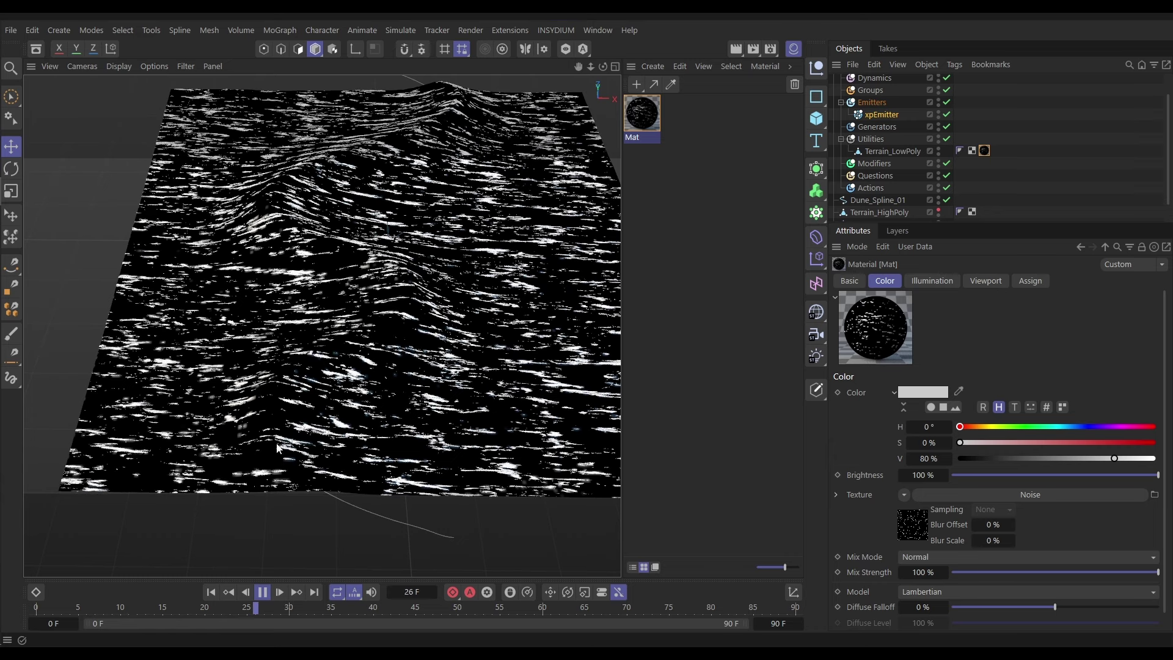
key(F8)
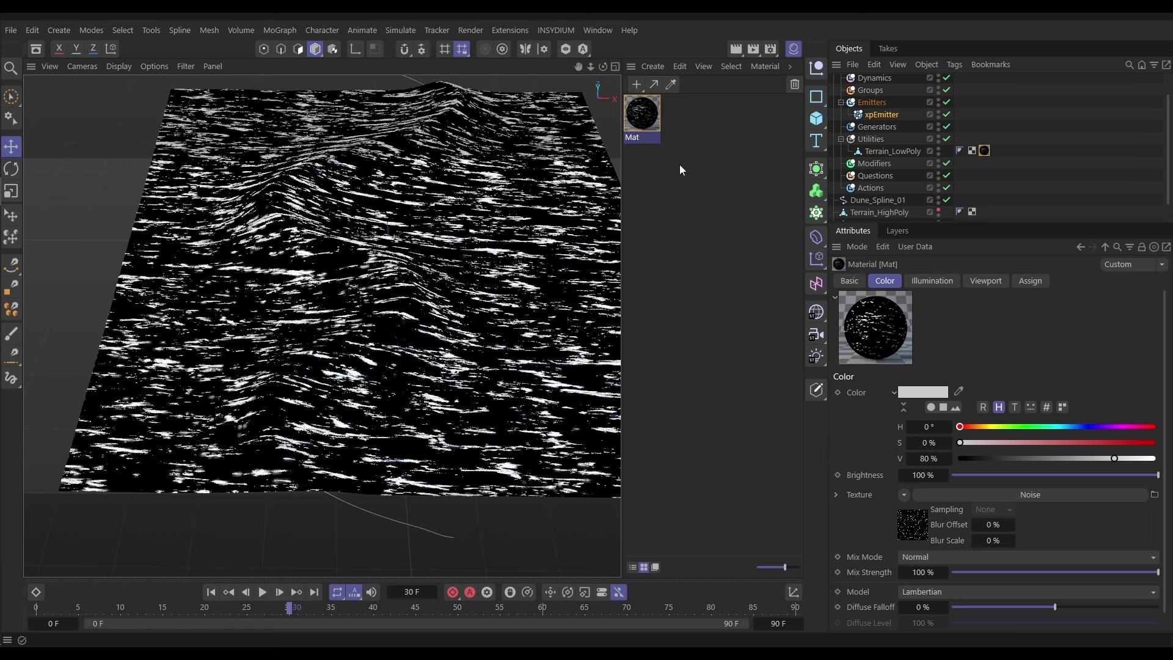
Enable Animate Preview on the Mat material's Viewport page.
double_click(649, 119)
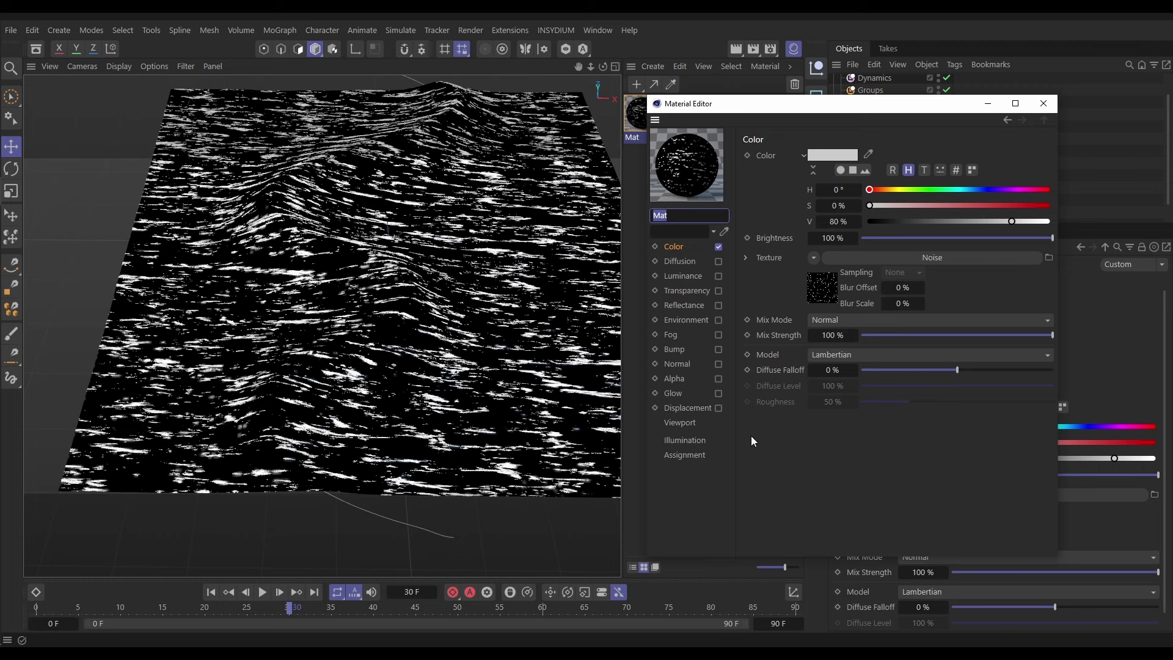
click(681, 423)
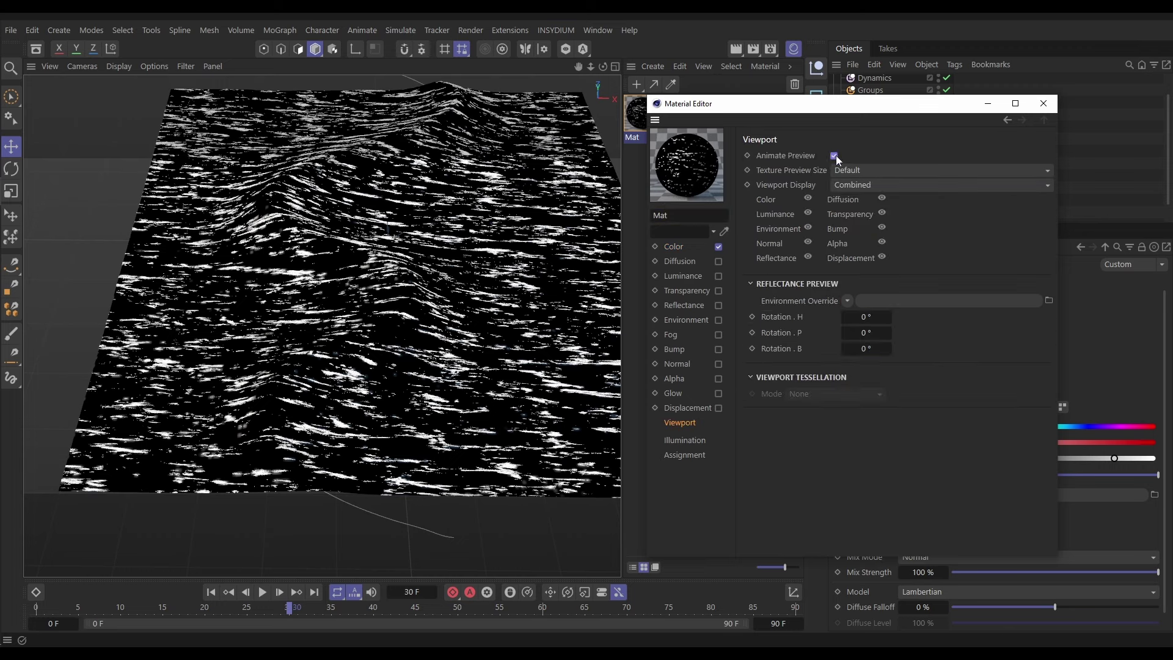
click(1043, 103)
Play the simulation with Terrain_LowPoly hidden, stopping at frame 57.
click(796, 78)
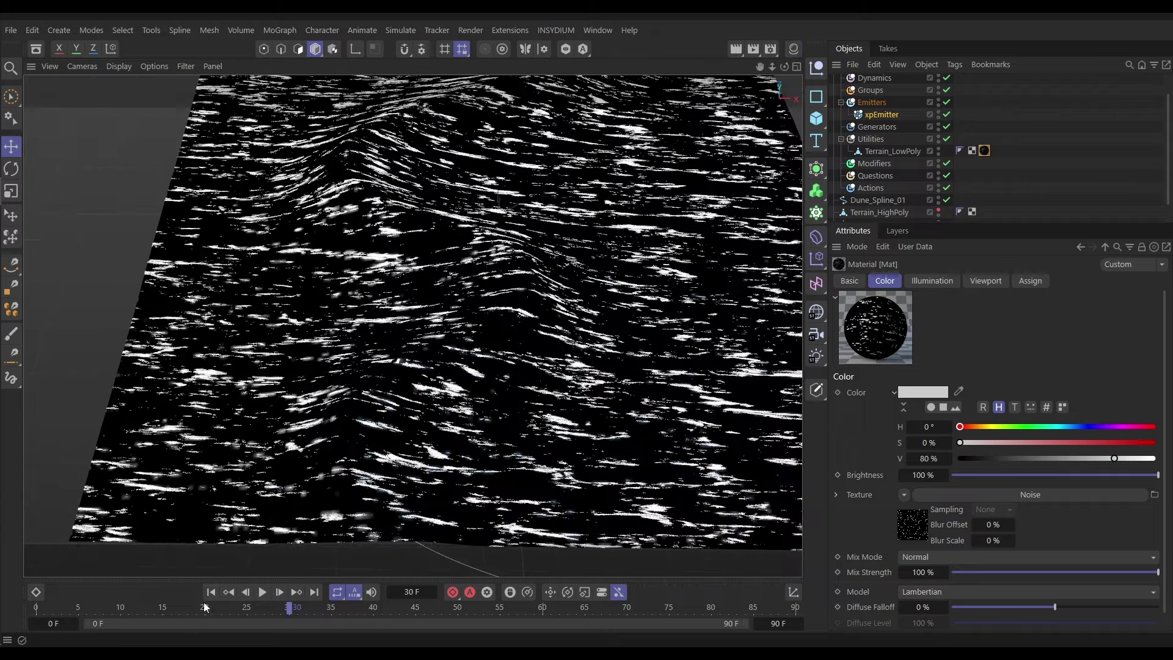
click(211, 592)
click(262, 592)
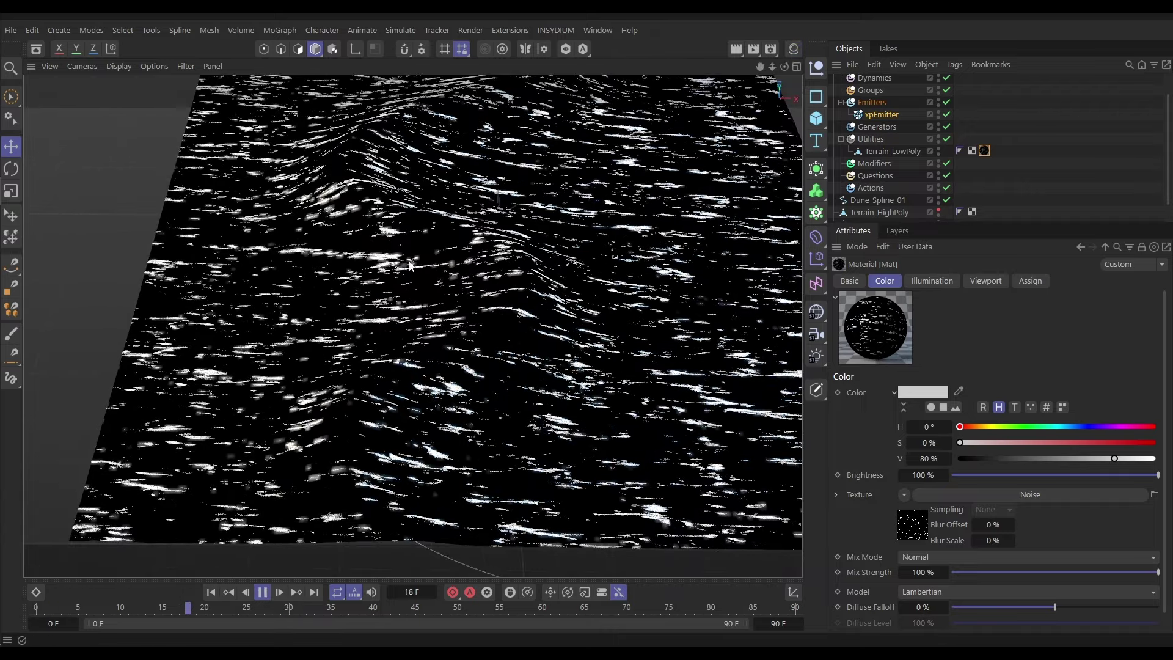
click(939, 150)
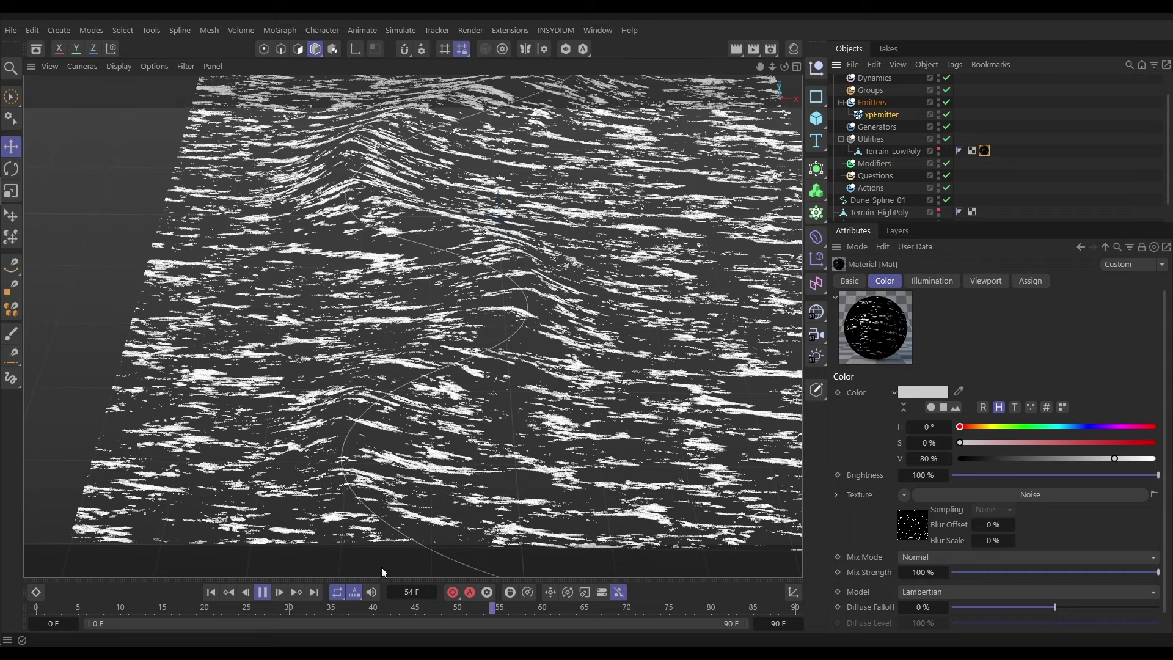
click(264, 594)
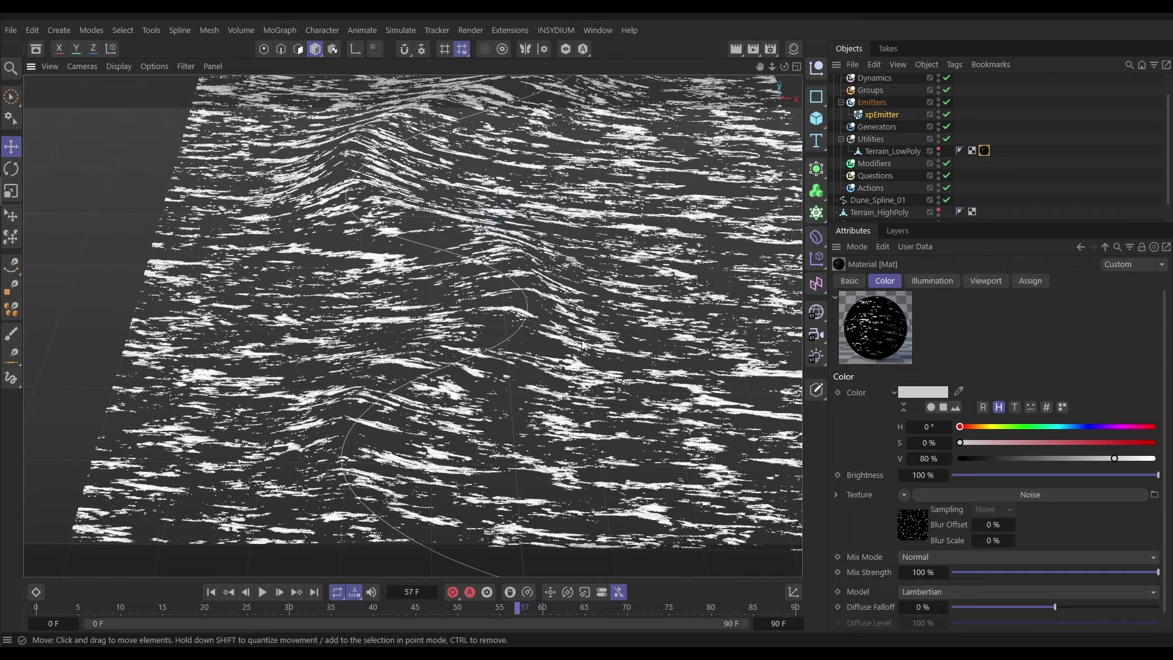
Look down on the particle pattern at an angle, then rewind to frame 0.
scroll(468, 336, down, 4)
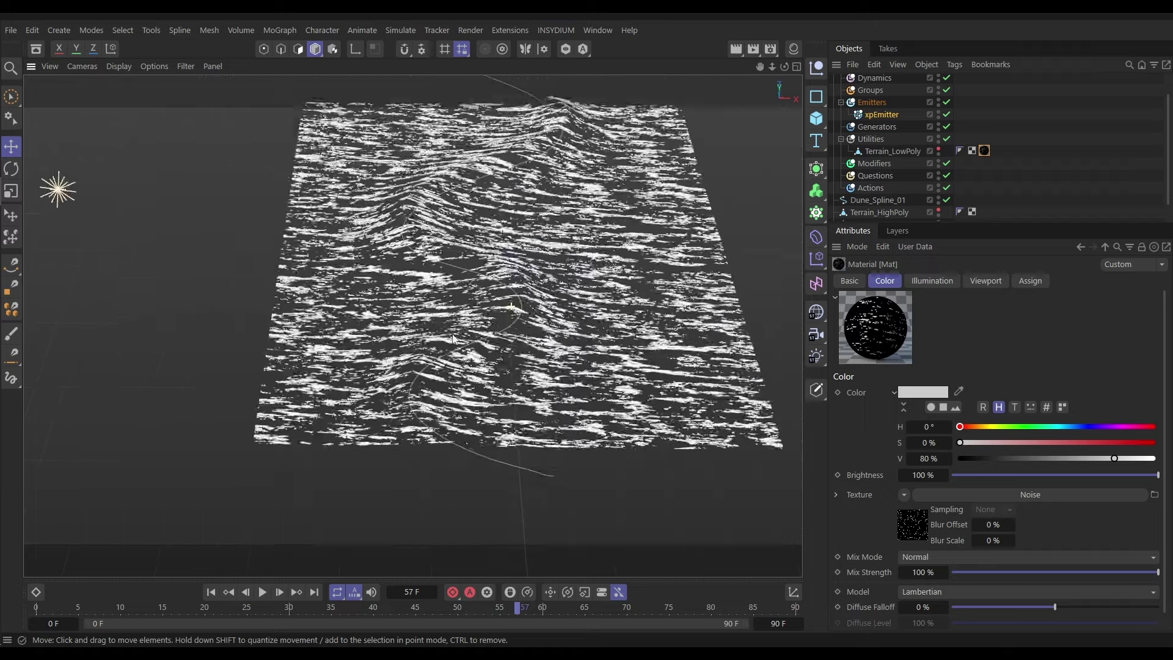
alt+drag(386, 377, 385, 376)
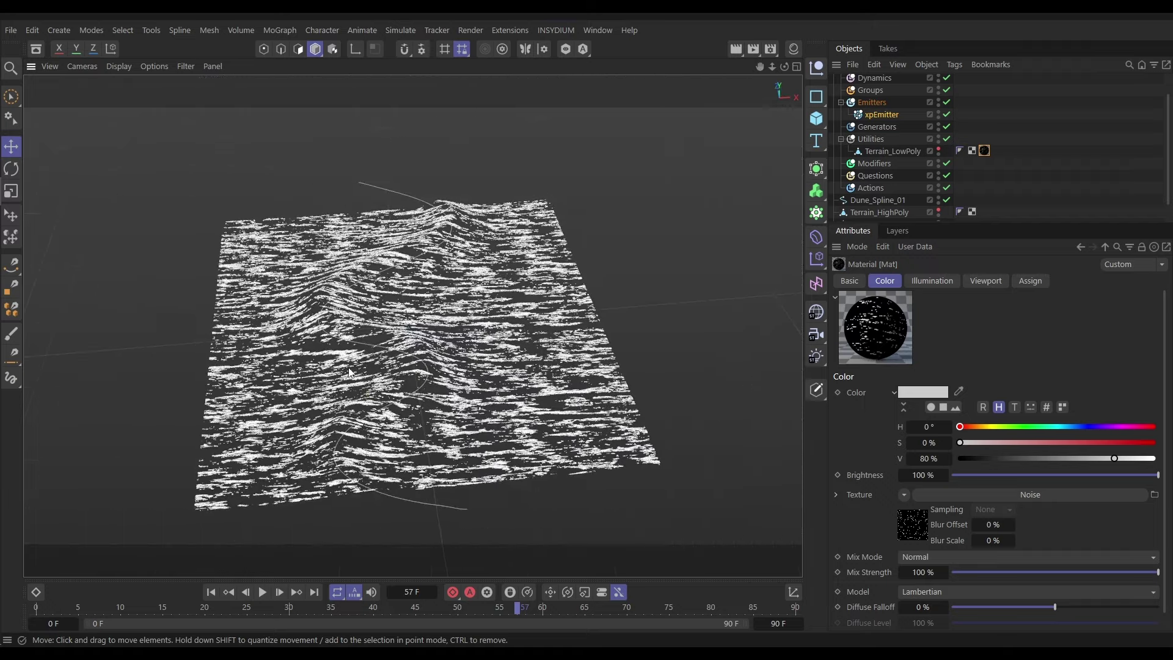
alt+drag(375, 335, 377, 322)
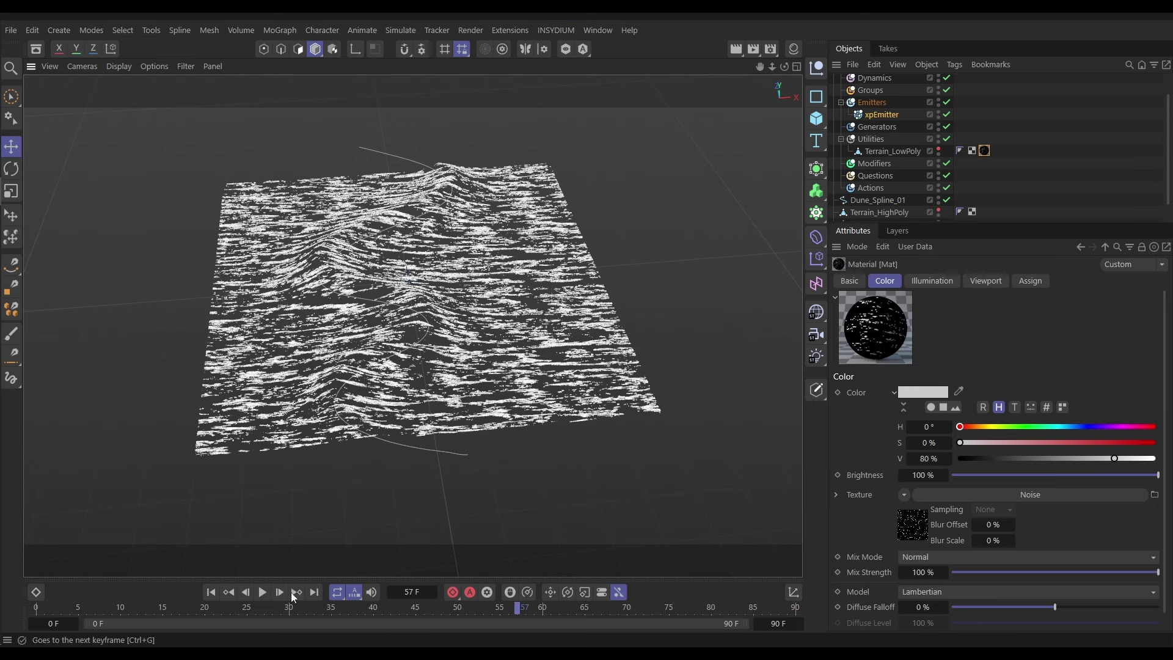
click(212, 592)
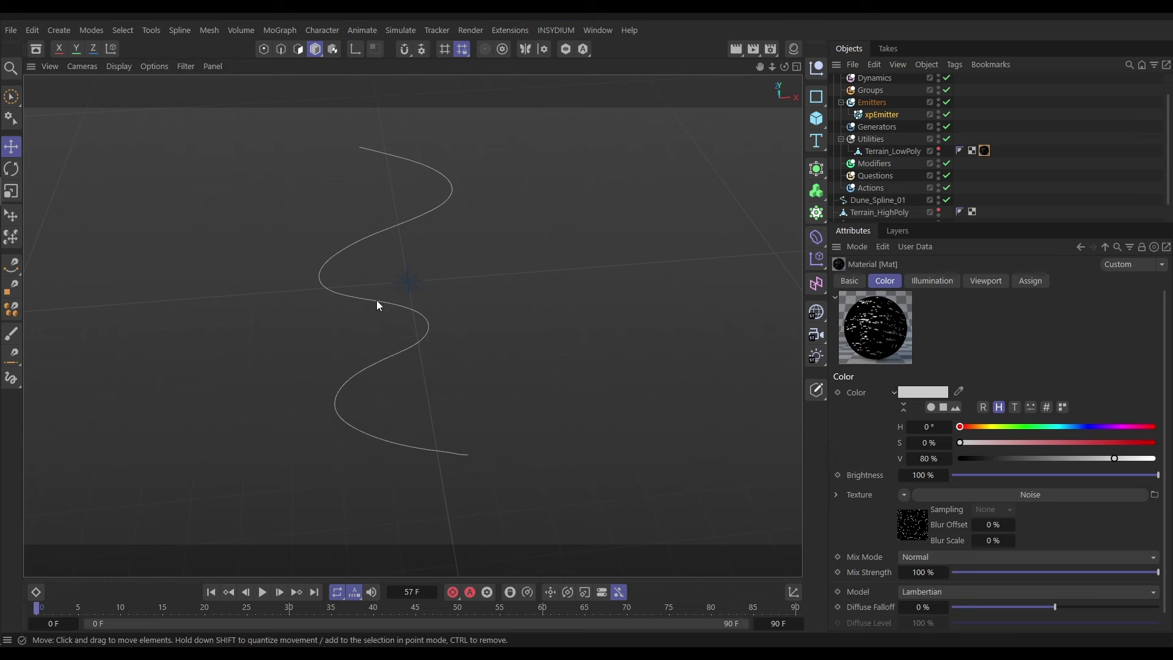
Show Terrain_LowPoly again with smooth untextured Gouraud shading.
click(939, 150)
key(n)
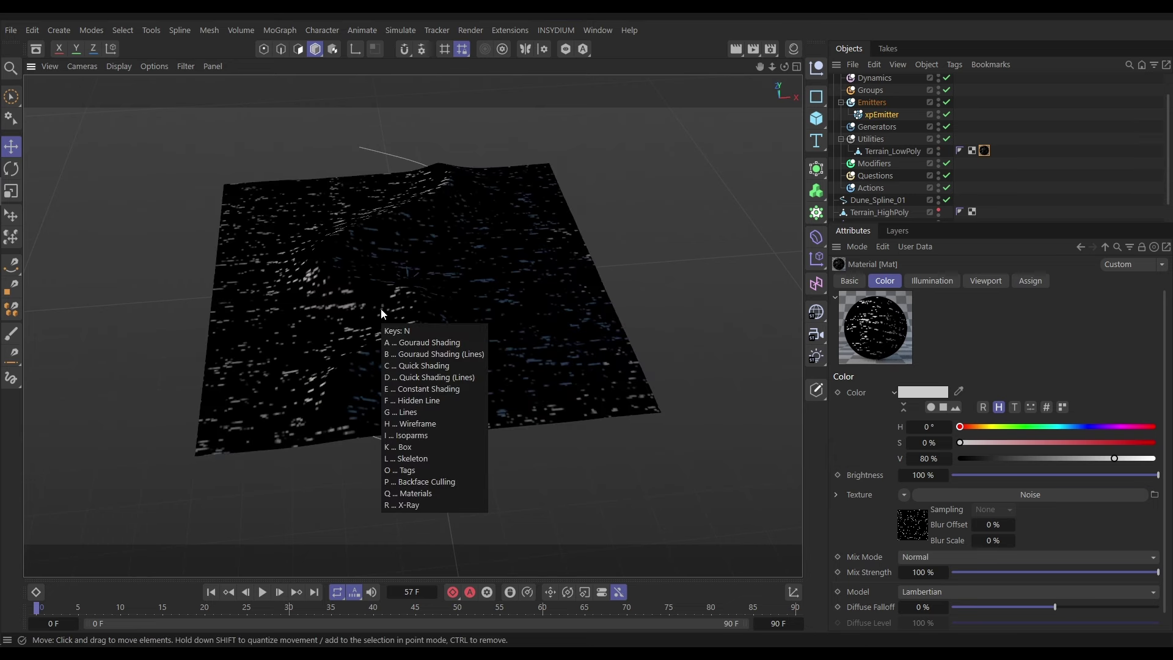
key(c)
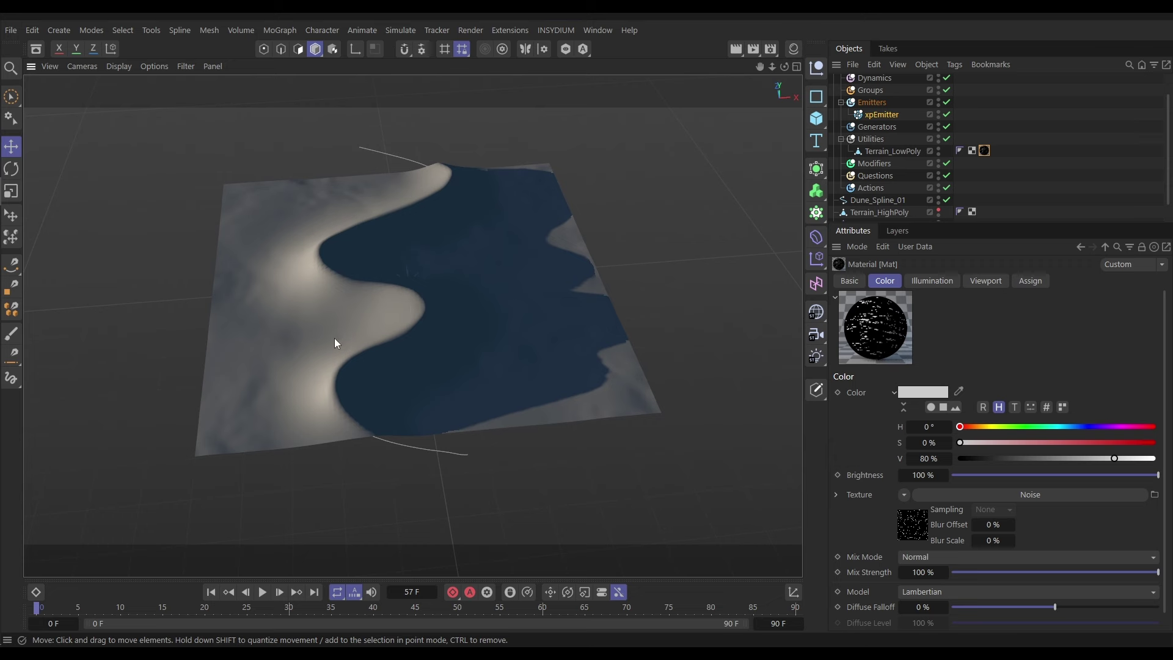
Bring up the xpEmitter's Falloff settings.
click(870, 115)
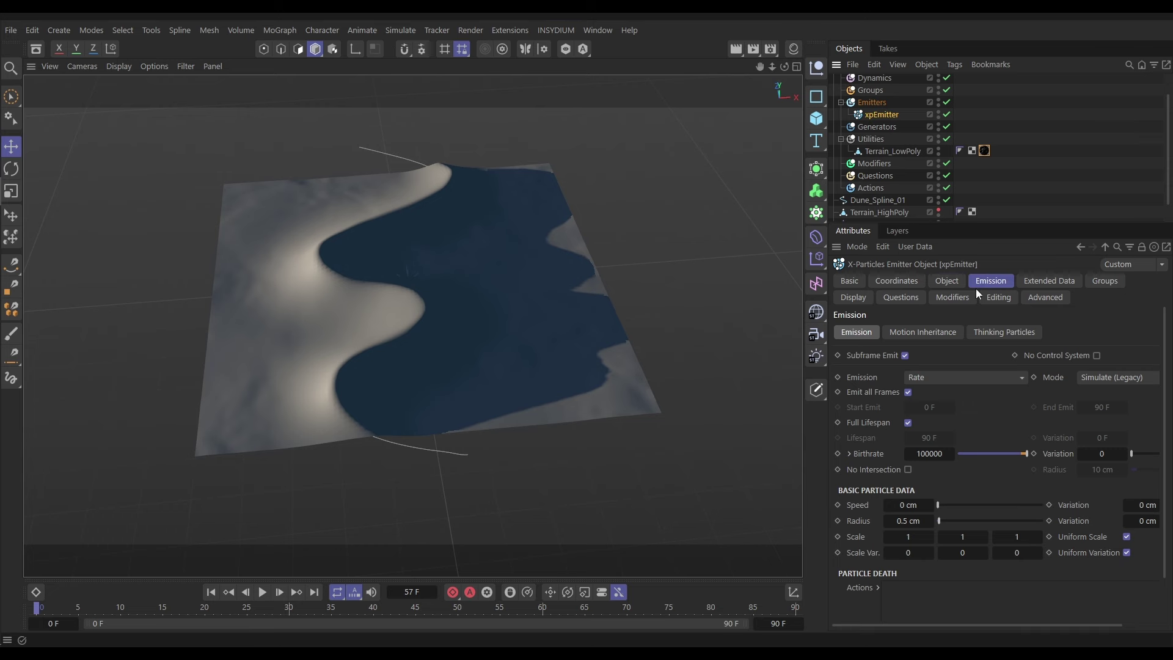
click(954, 283)
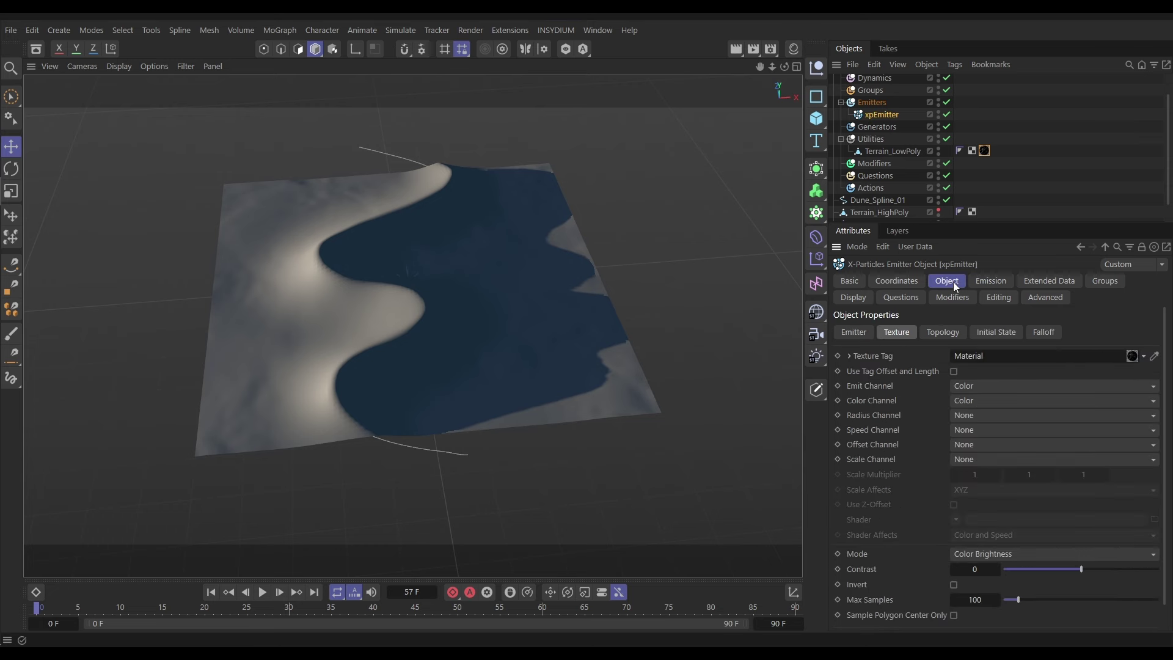
click(1045, 335)
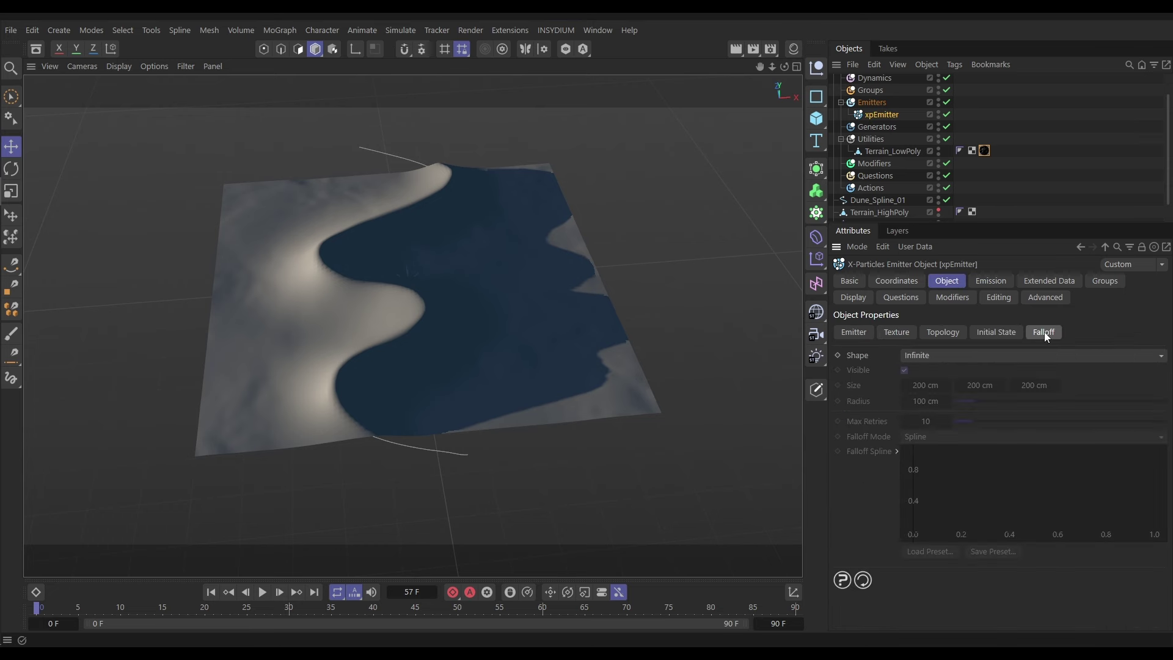
Set the emitter falloff shape to Sphere and place the sphere on the dune.
click(954, 357)
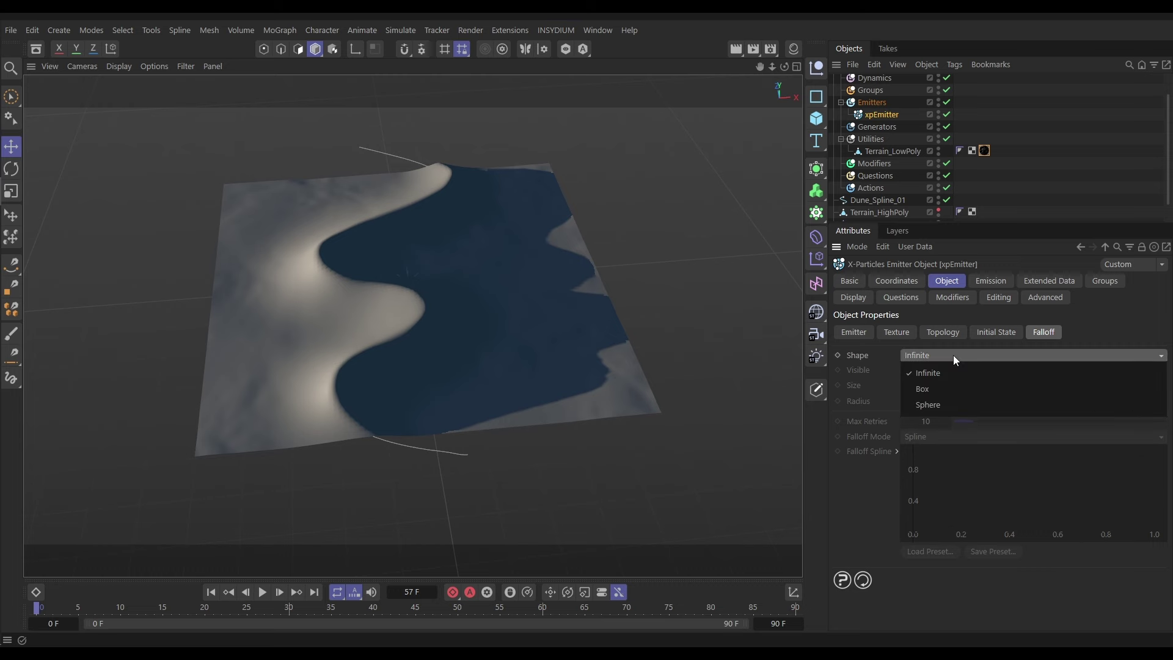
click(938, 405)
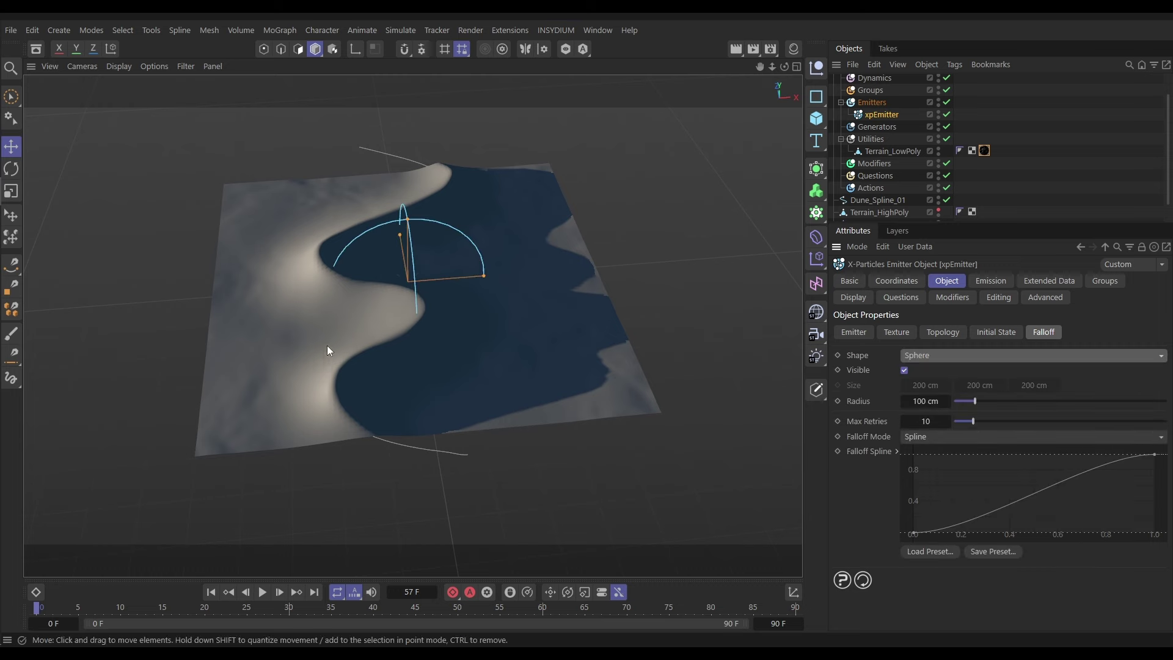
alt+drag(327, 346, 535, 298)
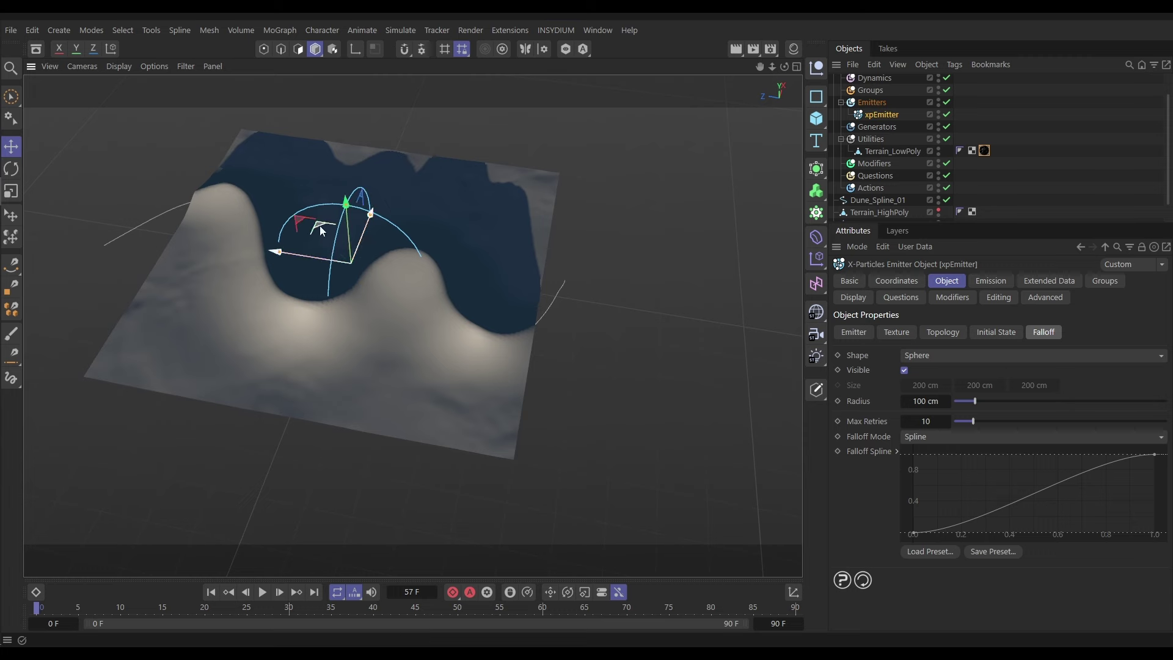
drag(319, 231, 295, 316)
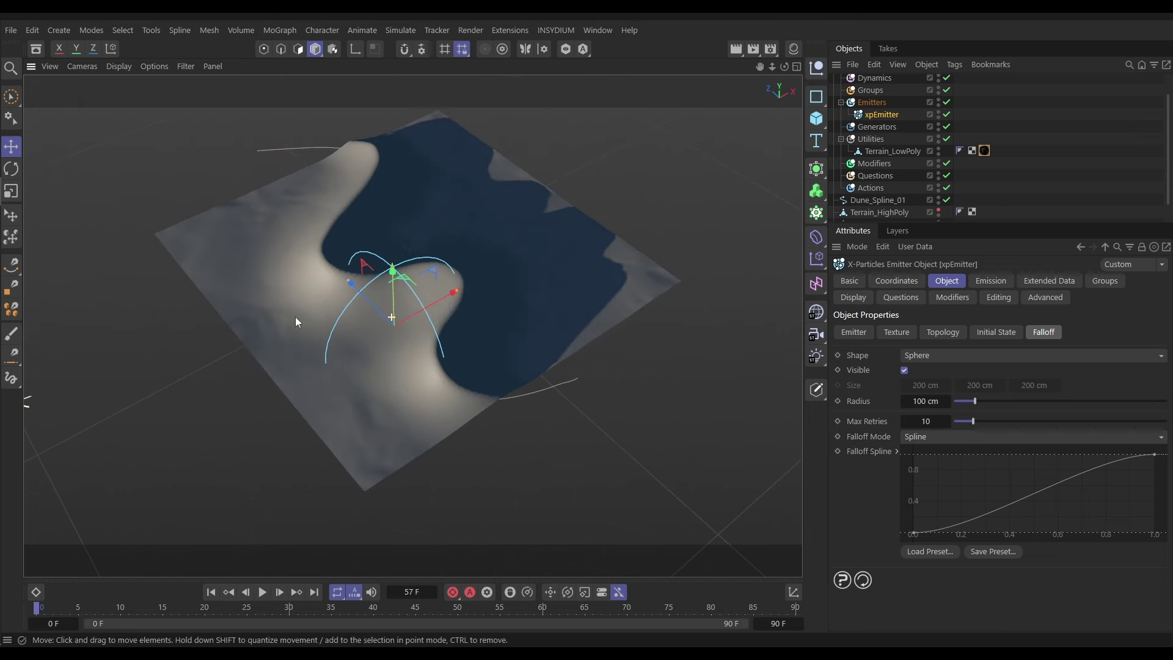
Play and watch the sphere-limited emission from several angles, then stop and rewind to frame 0.
click(262, 593)
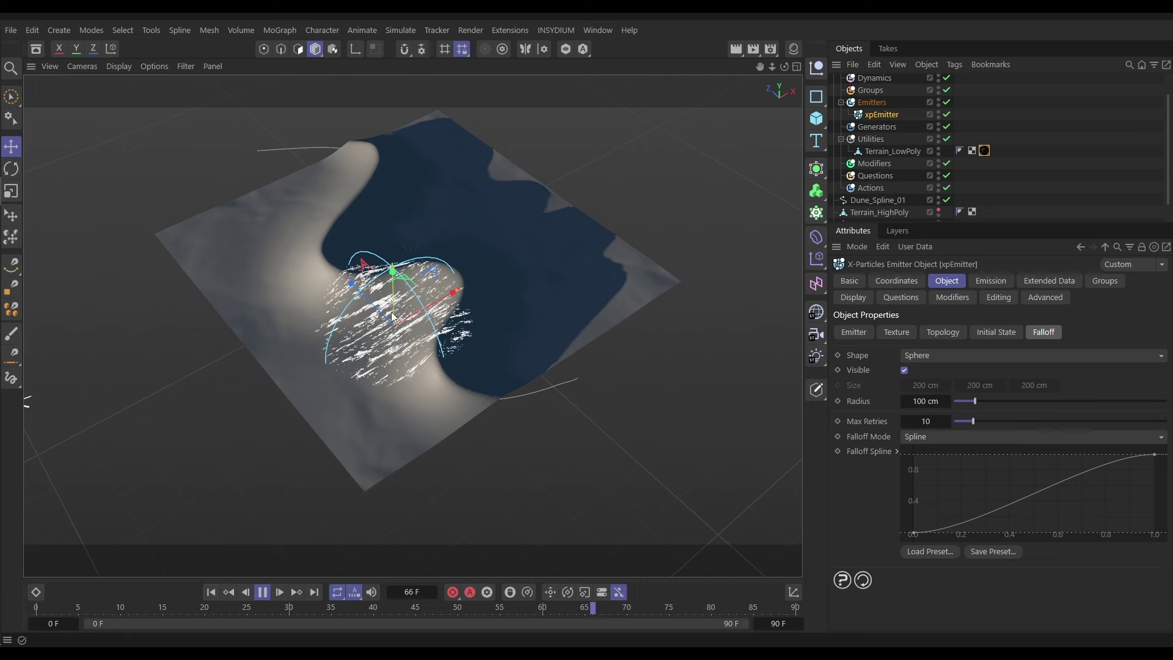
alt+drag(419, 320, 334, 278)
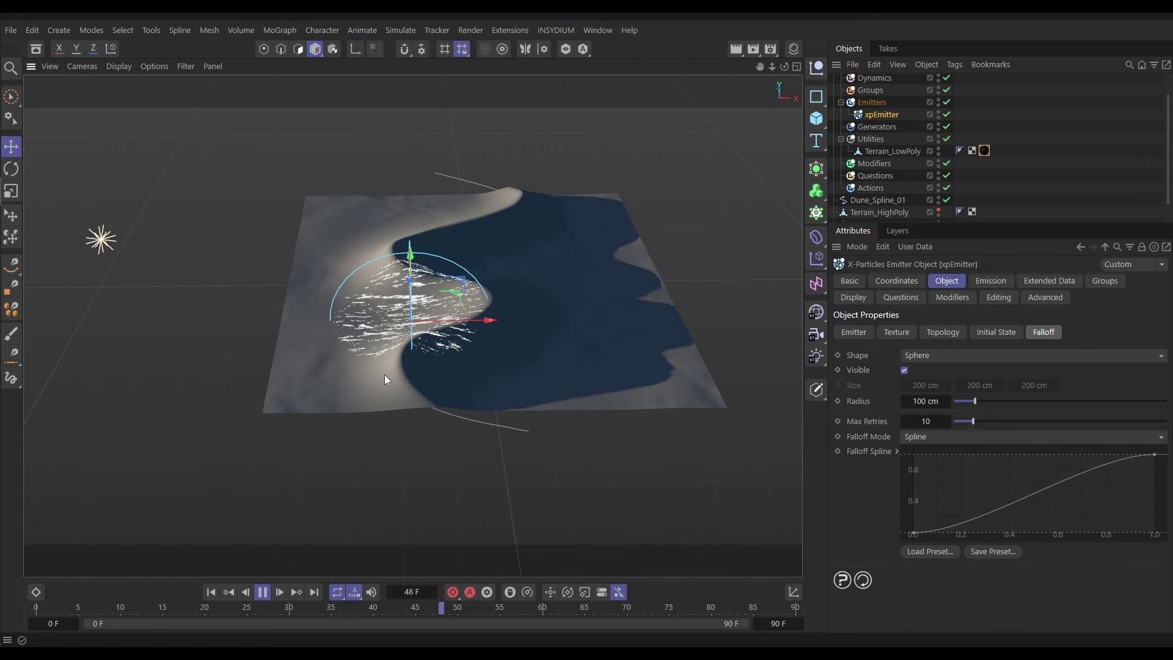
click(640, 156)
scroll(471, 313, up, 10)
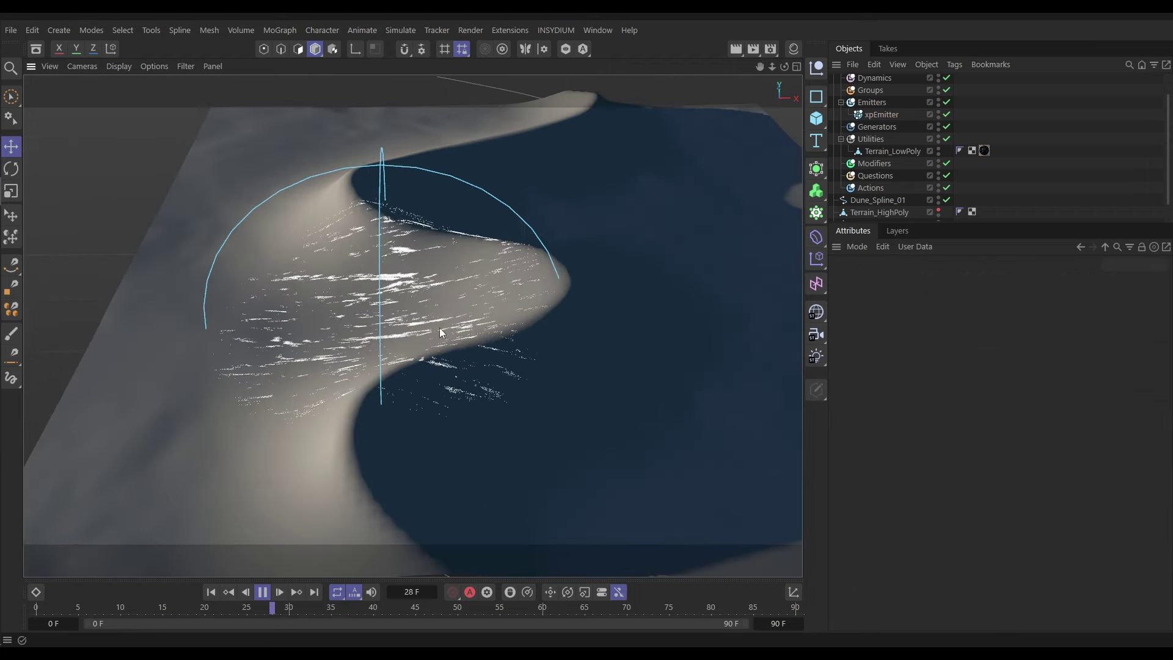
alt+drag(439, 327, 390, 325)
scroll(390, 325, up, 5)
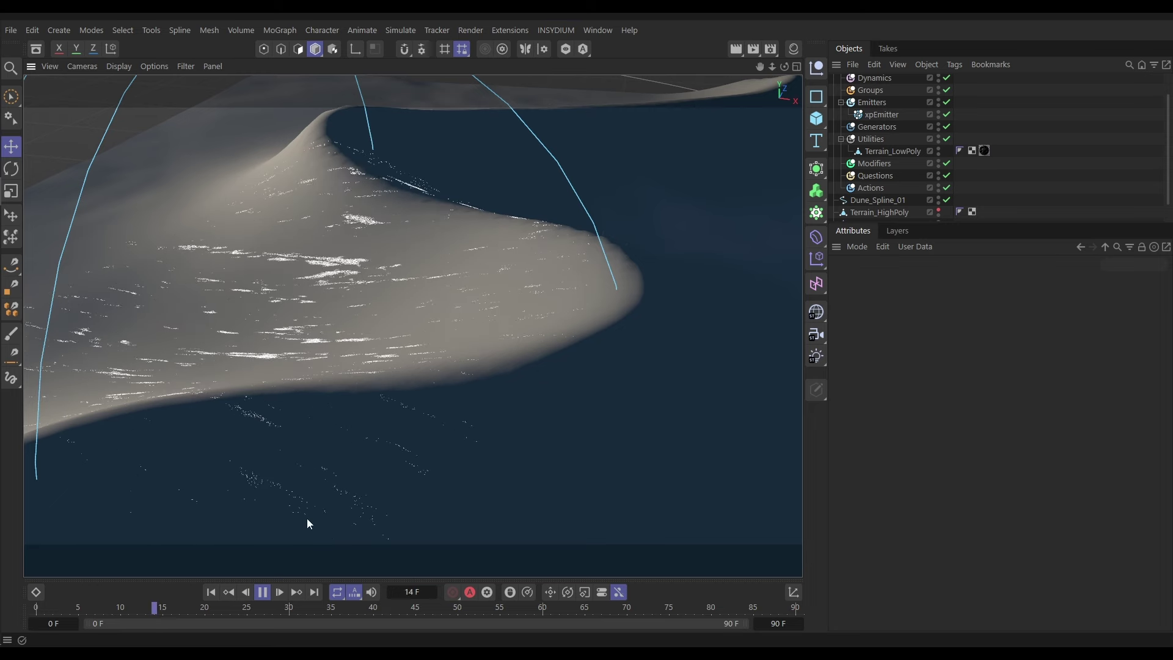
click(262, 592)
click(211, 593)
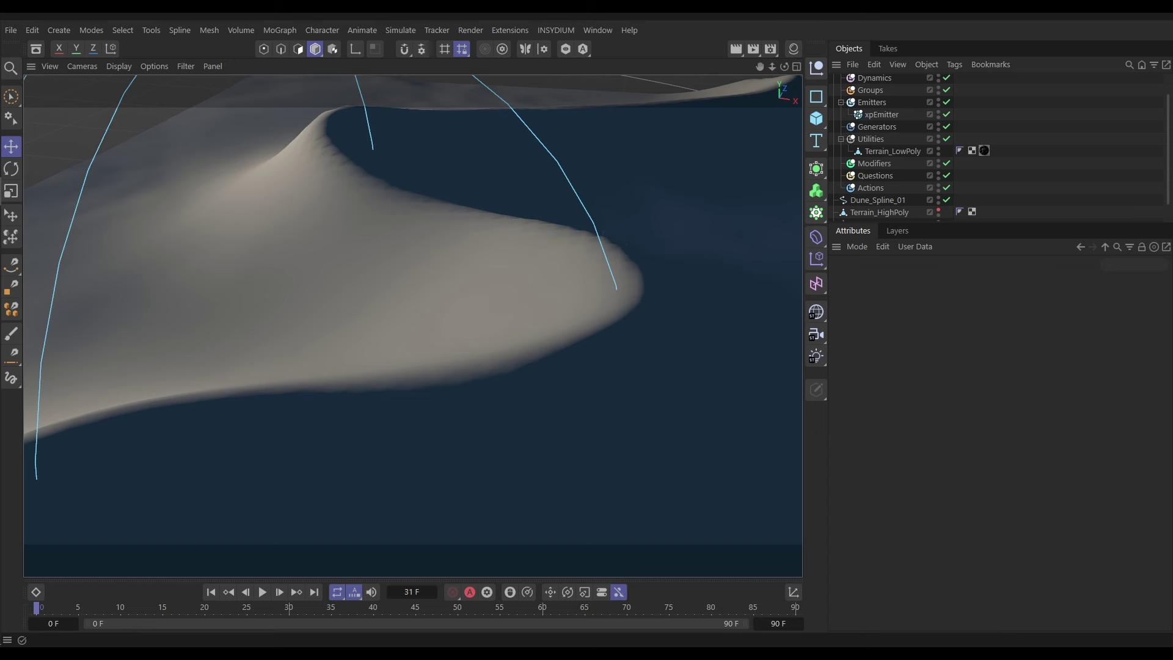
scroll(892, 147, up, 2)
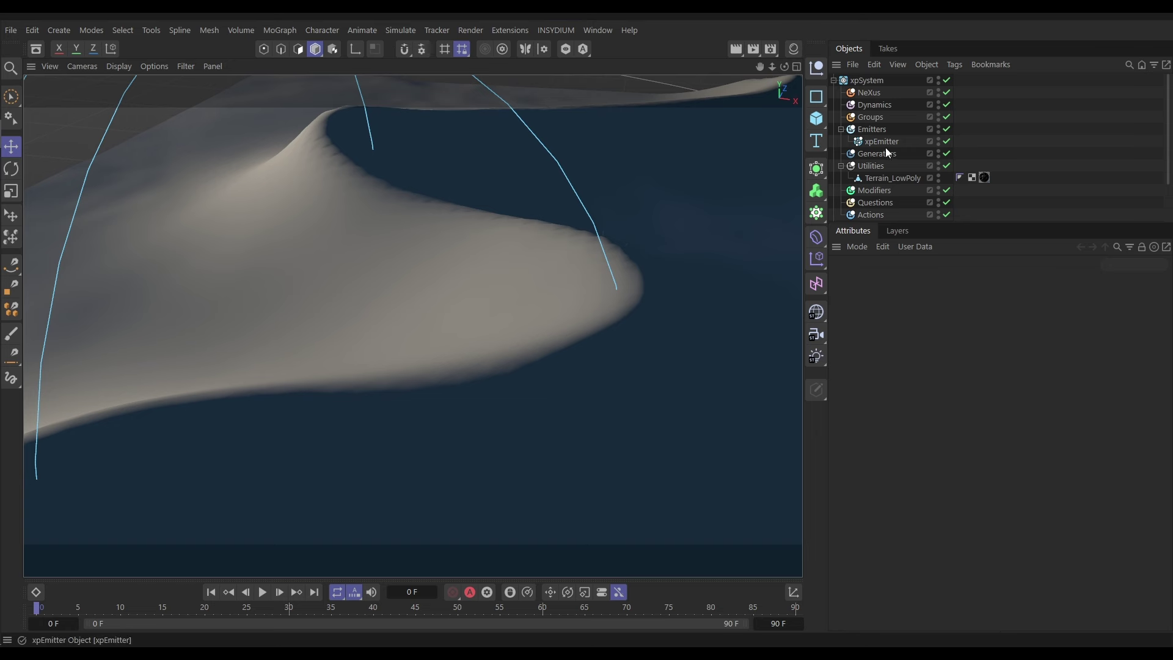
Add an nxWind modifier under the NeXus folder.
click(867, 93)
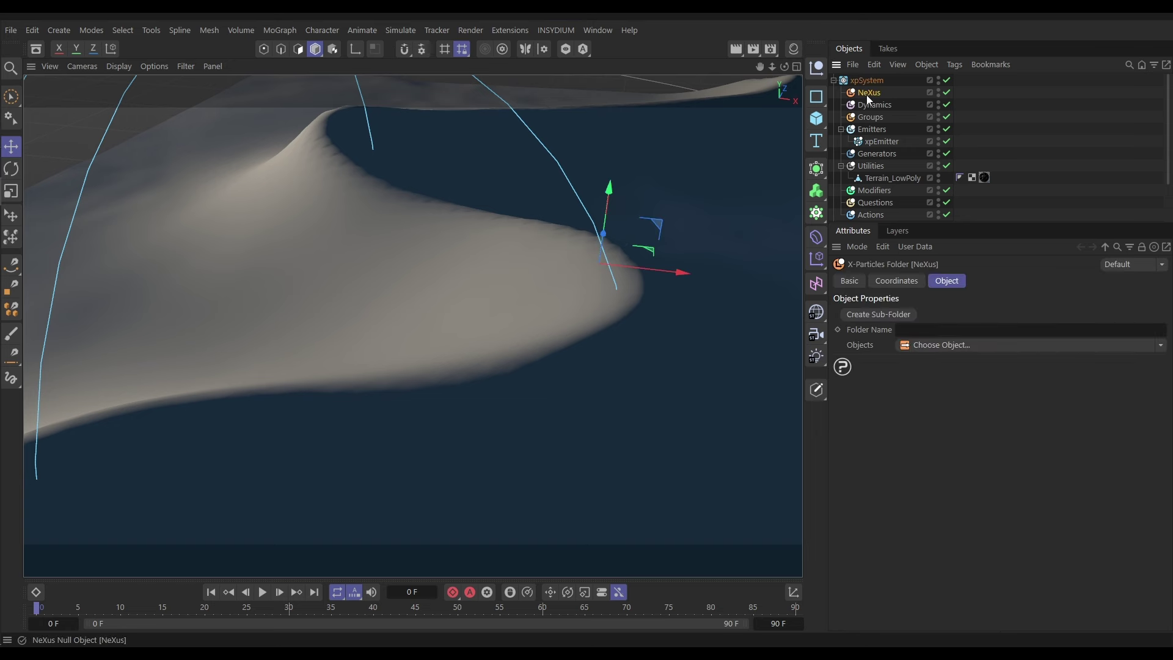
click(1162, 347)
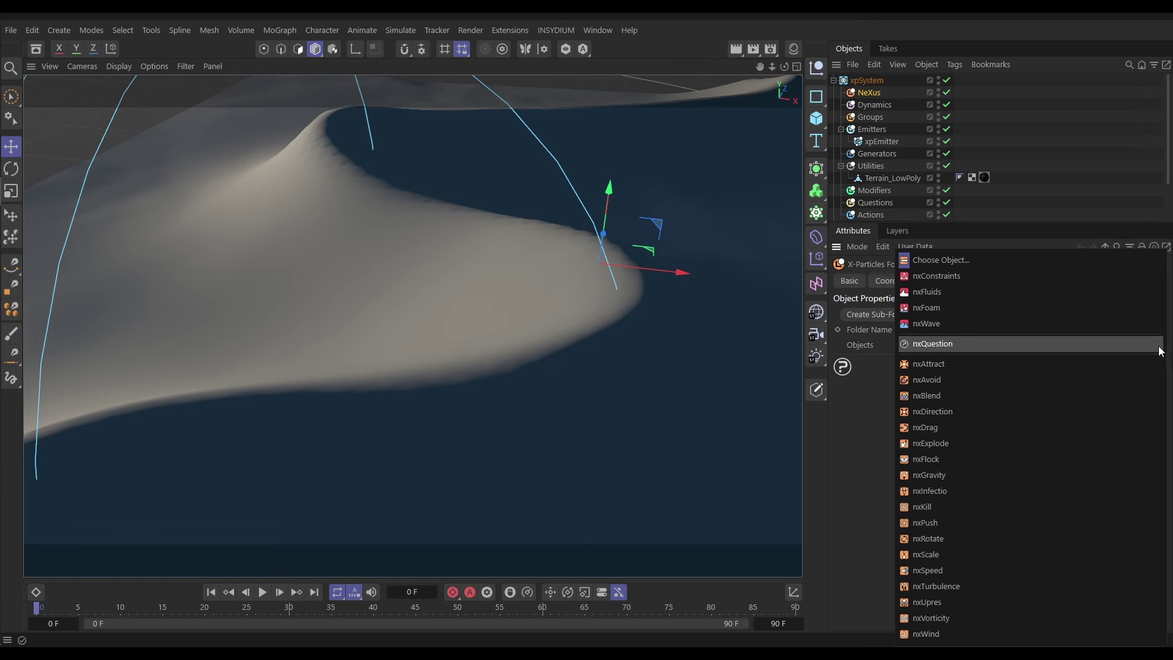
click(926, 634)
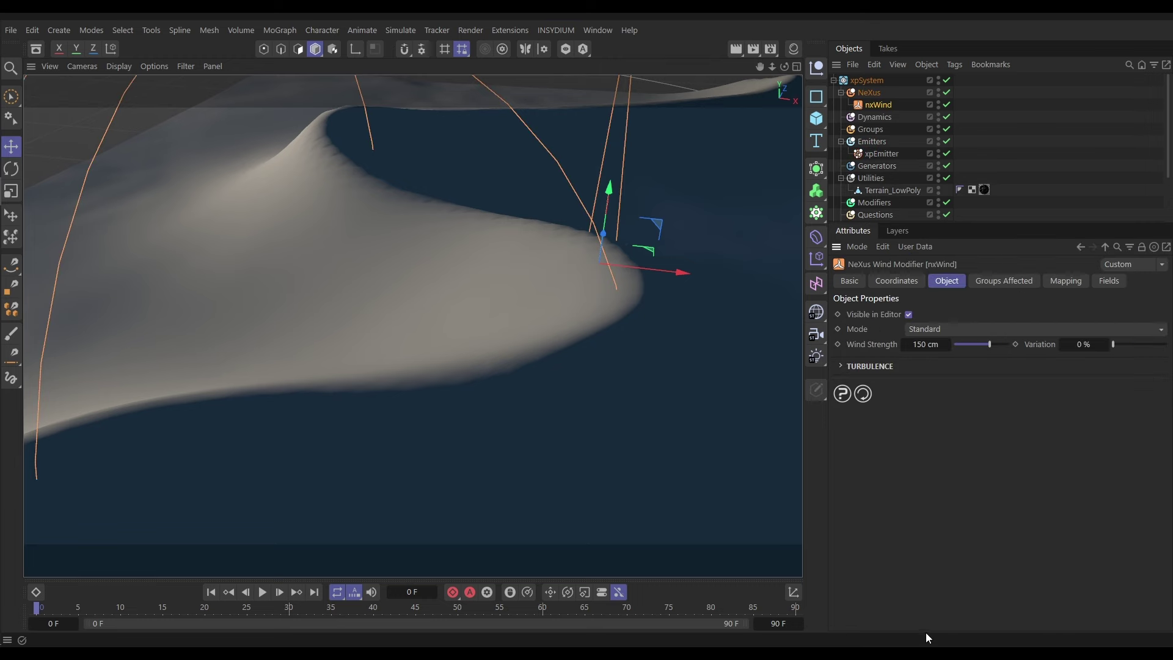
Rotate the nxWind about -90° to blow across the dune and select it.
alt+drag(534, 264, 512, 100)
alt+drag(511, 210, 345, 251)
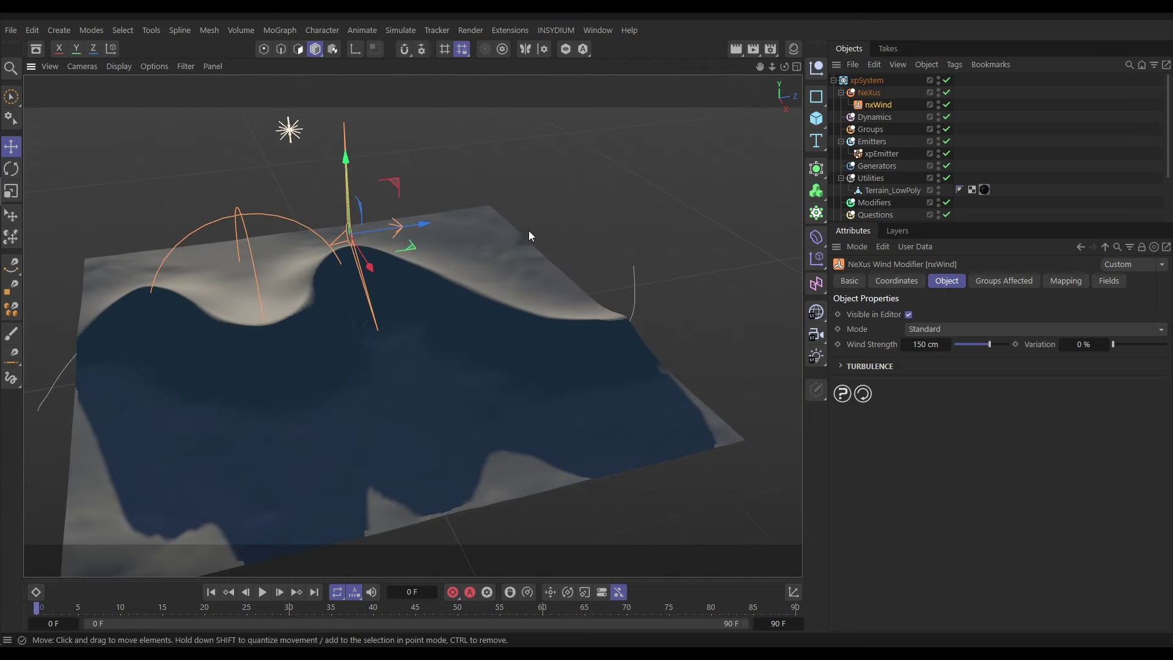
alt+drag(529, 236, 361, 254)
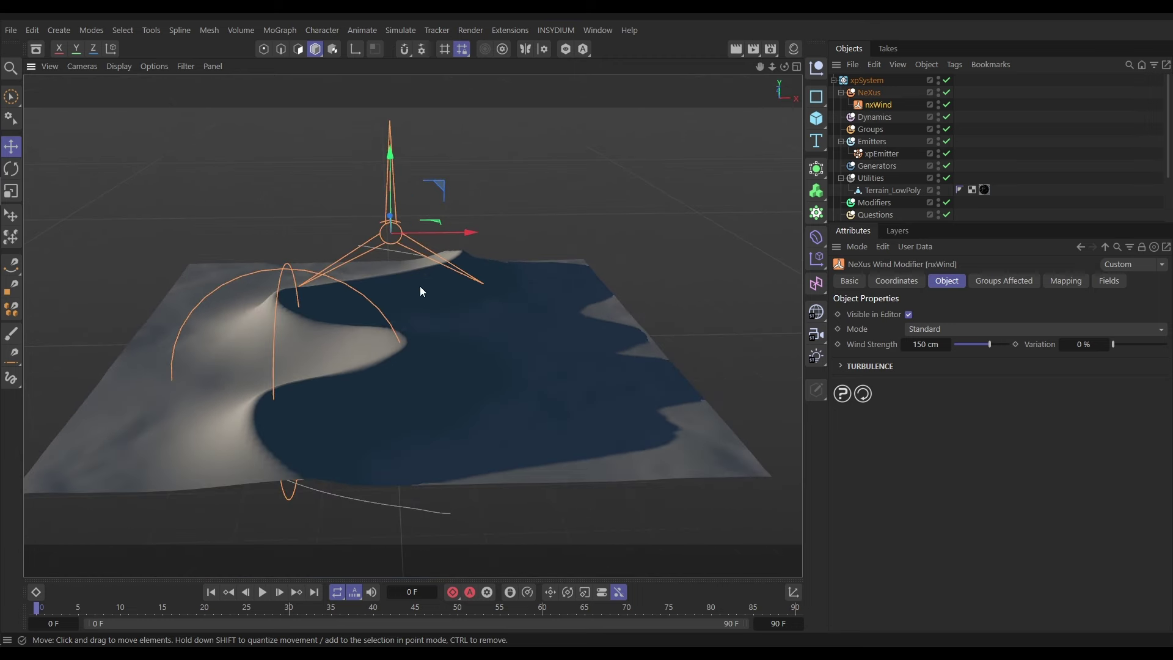
alt+drag(560, 287, 536, 311)
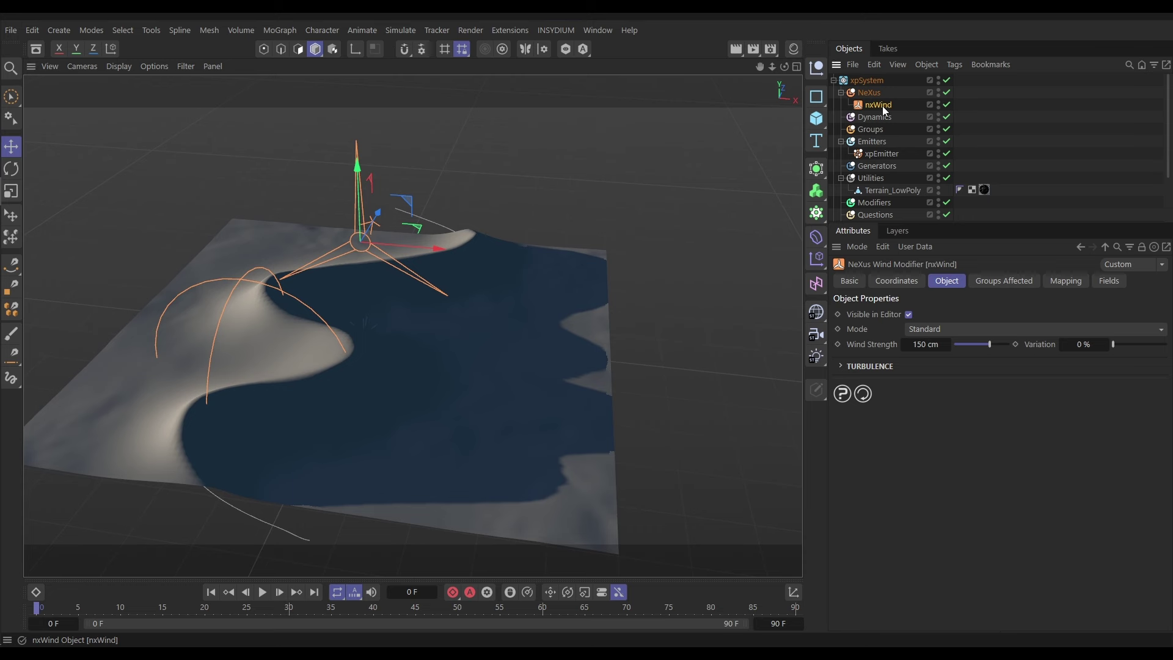
key(r)
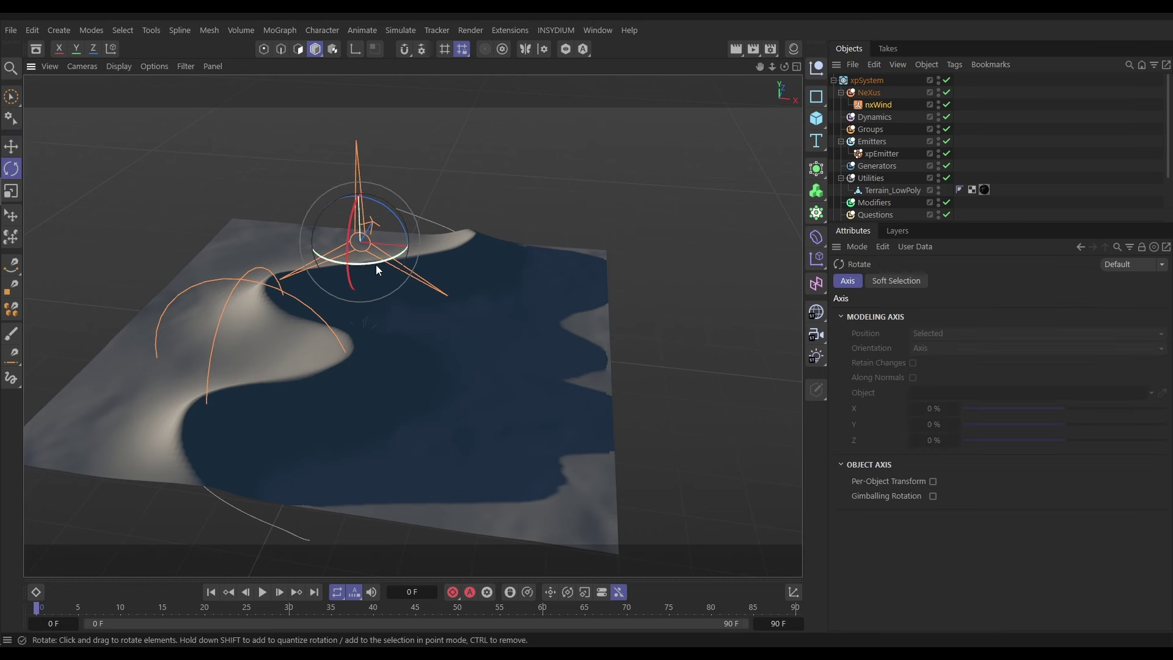
drag(376, 262, 241, 262)
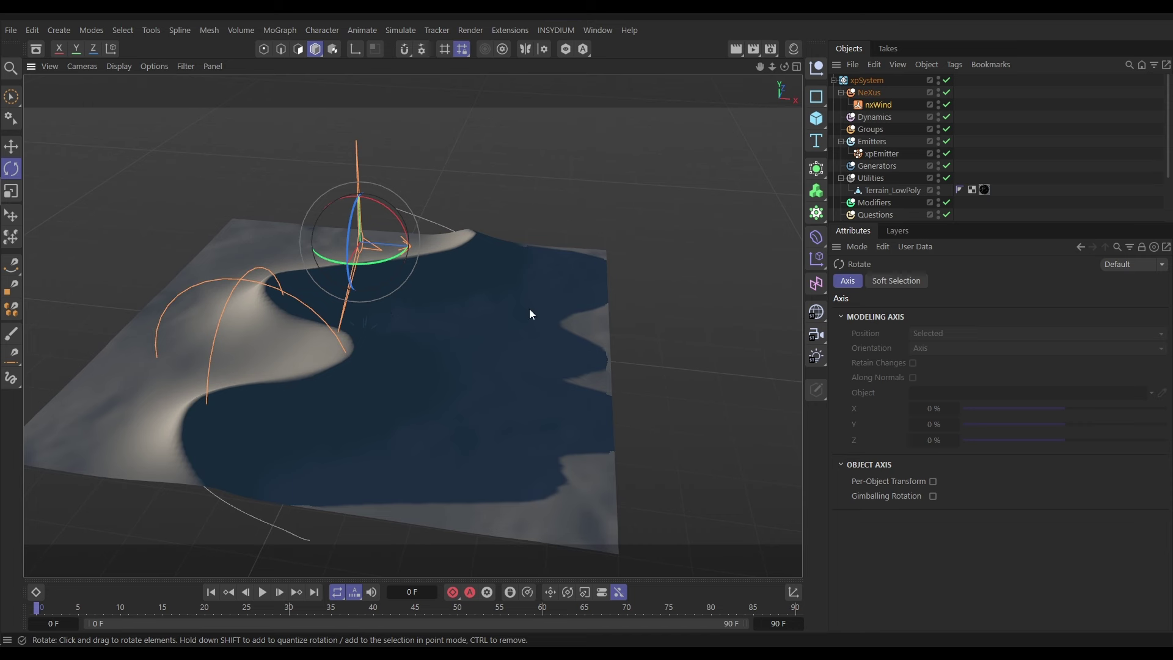
click(881, 106)
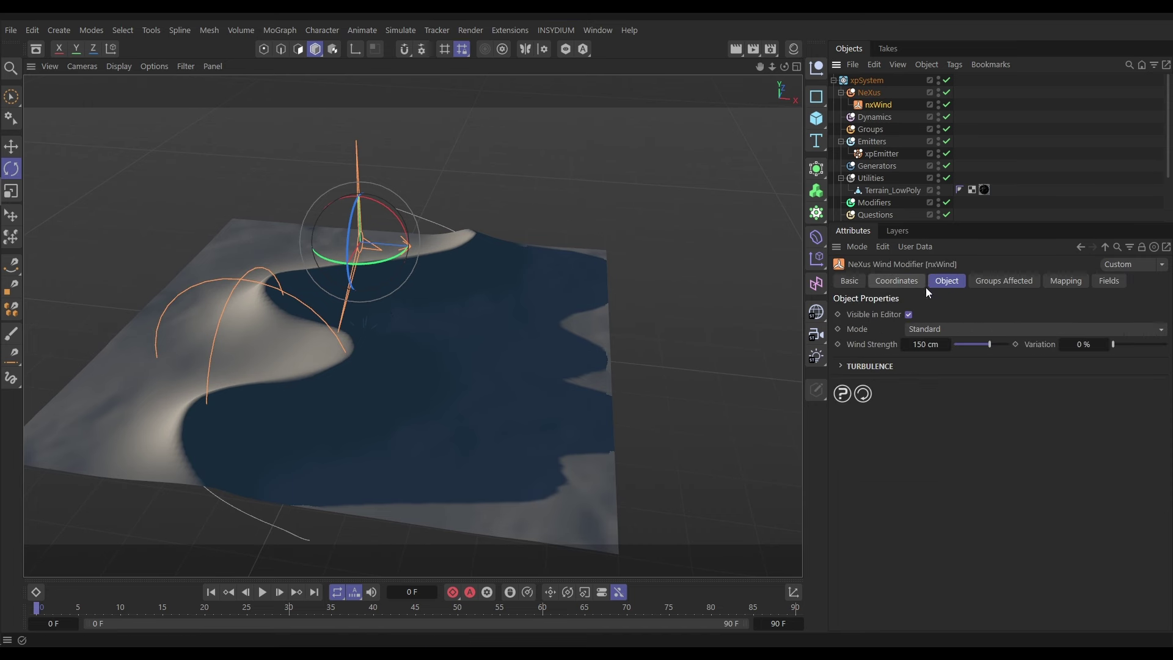
Switch nxWind to Von Karman mode and play to frame 72 to preview the blown sand.
click(927, 328)
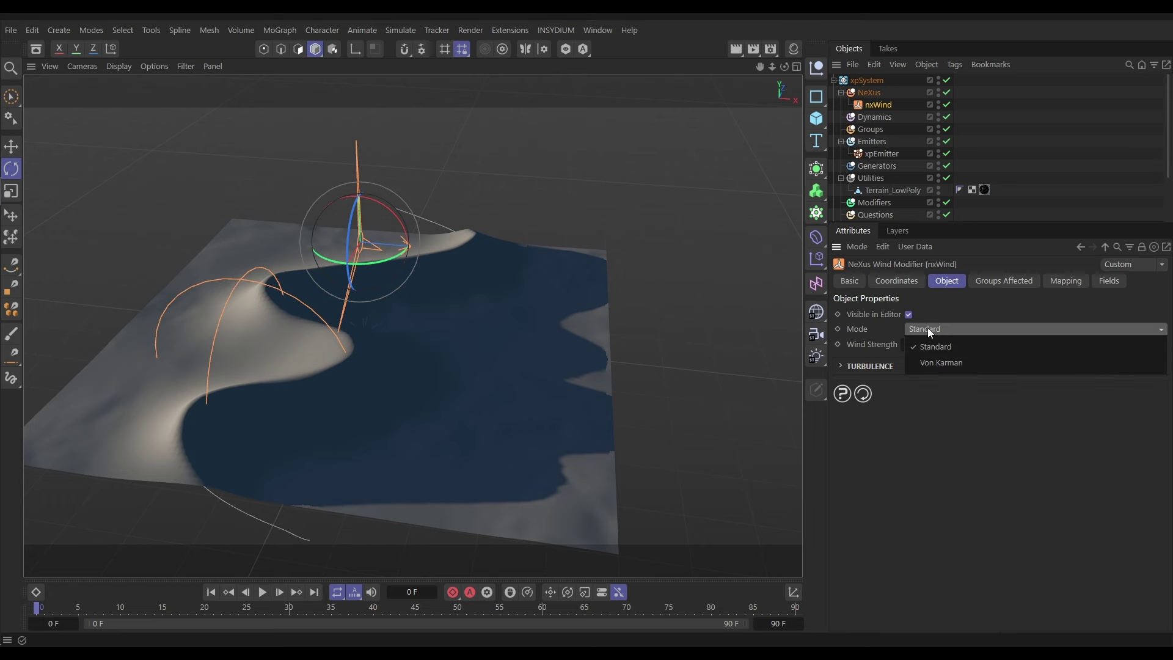
click(953, 365)
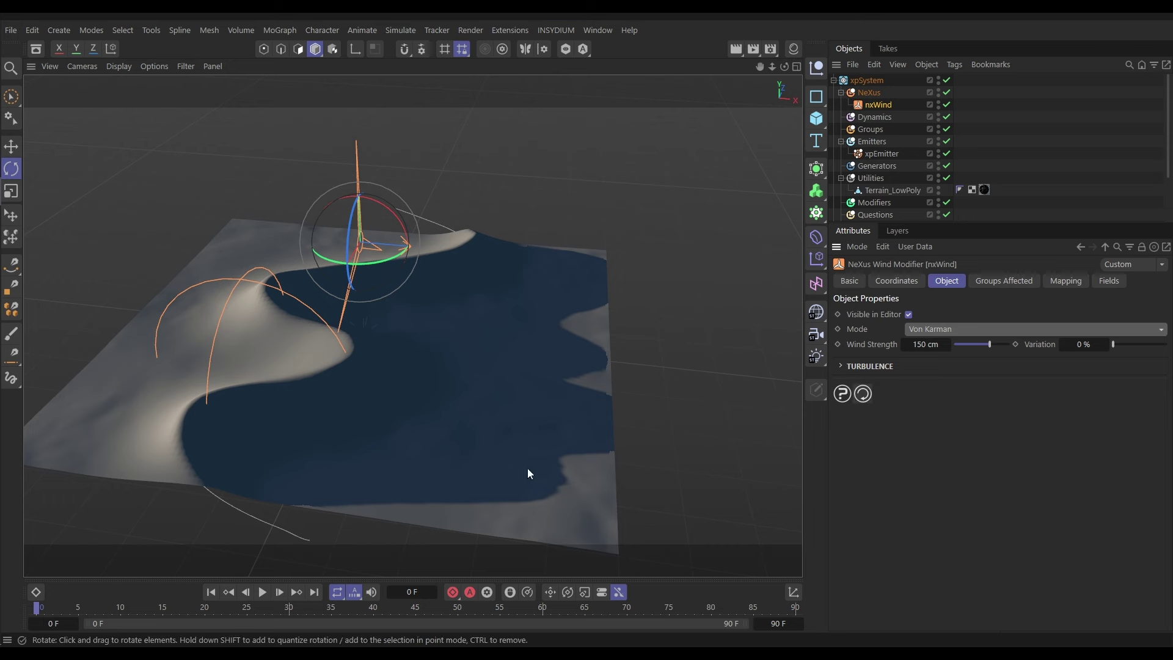
click(263, 593)
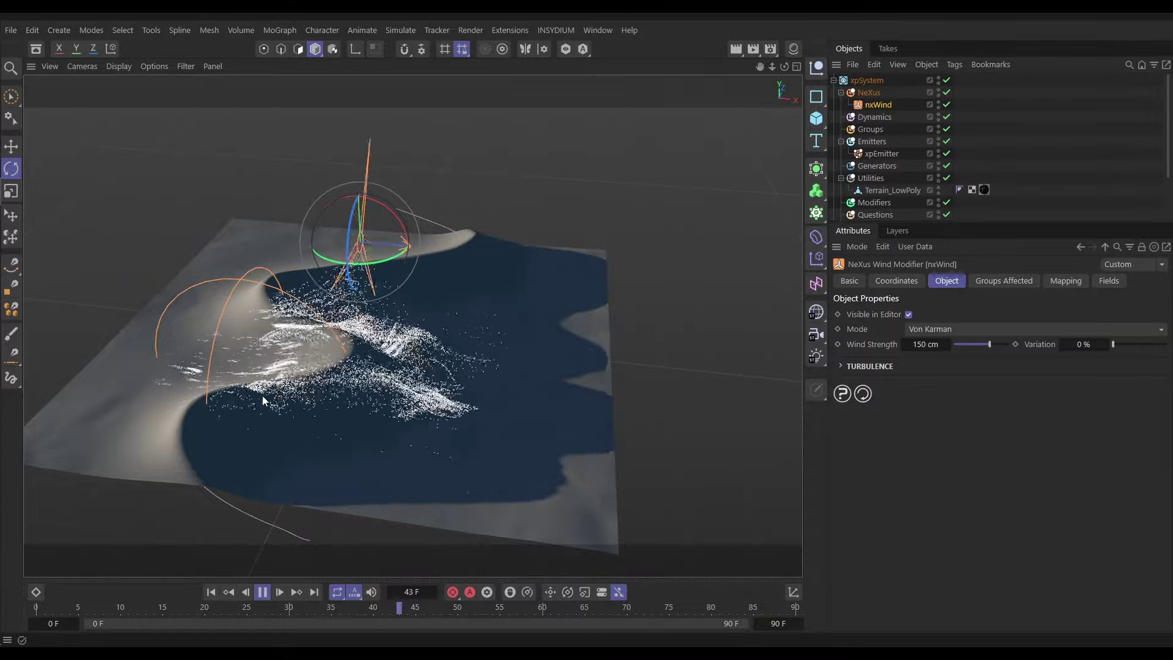
click(262, 592)
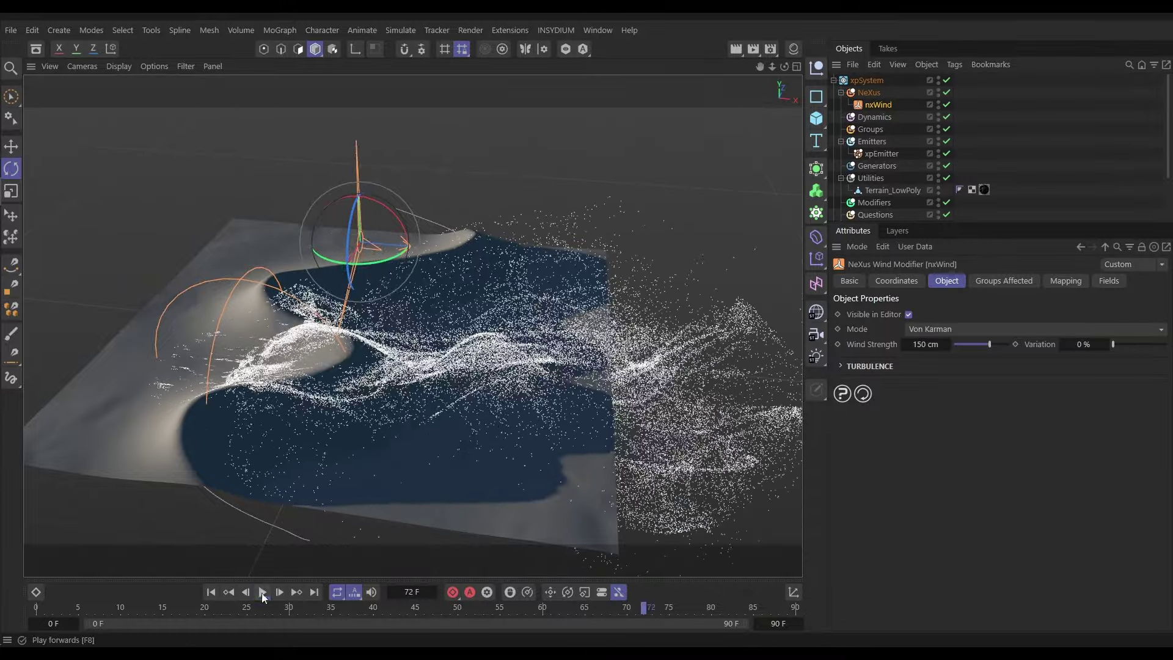
click(918, 345)
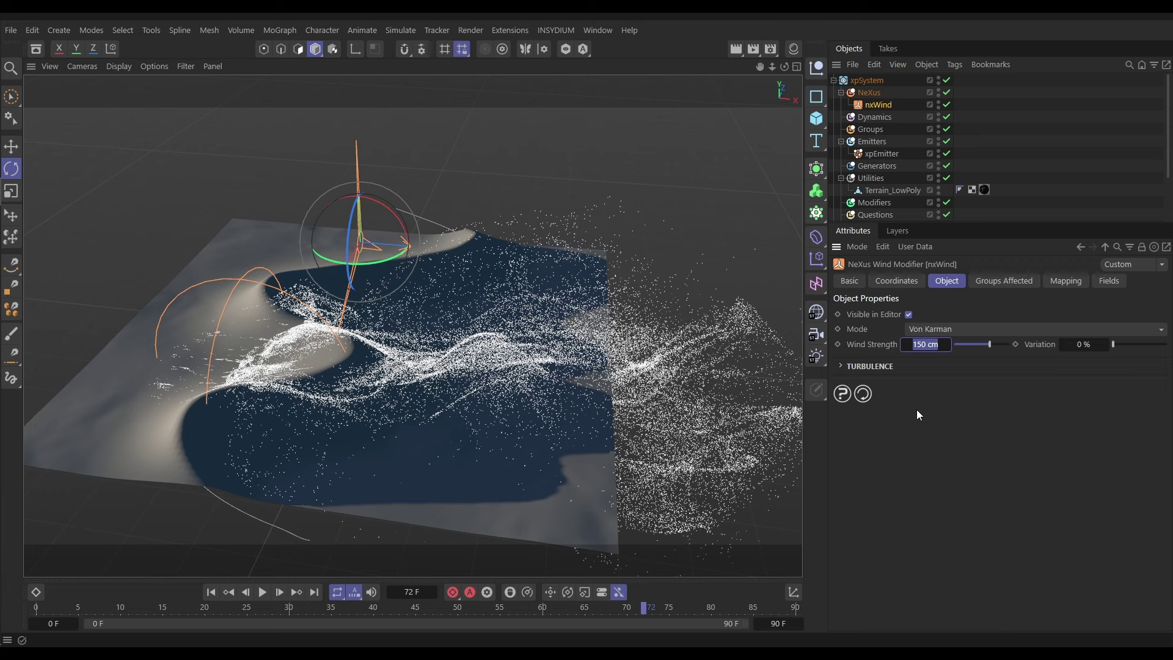
Set Wind Strength to 20 cm and extend the timeline end frame from 90 to 500.
text(20)
key(Return)
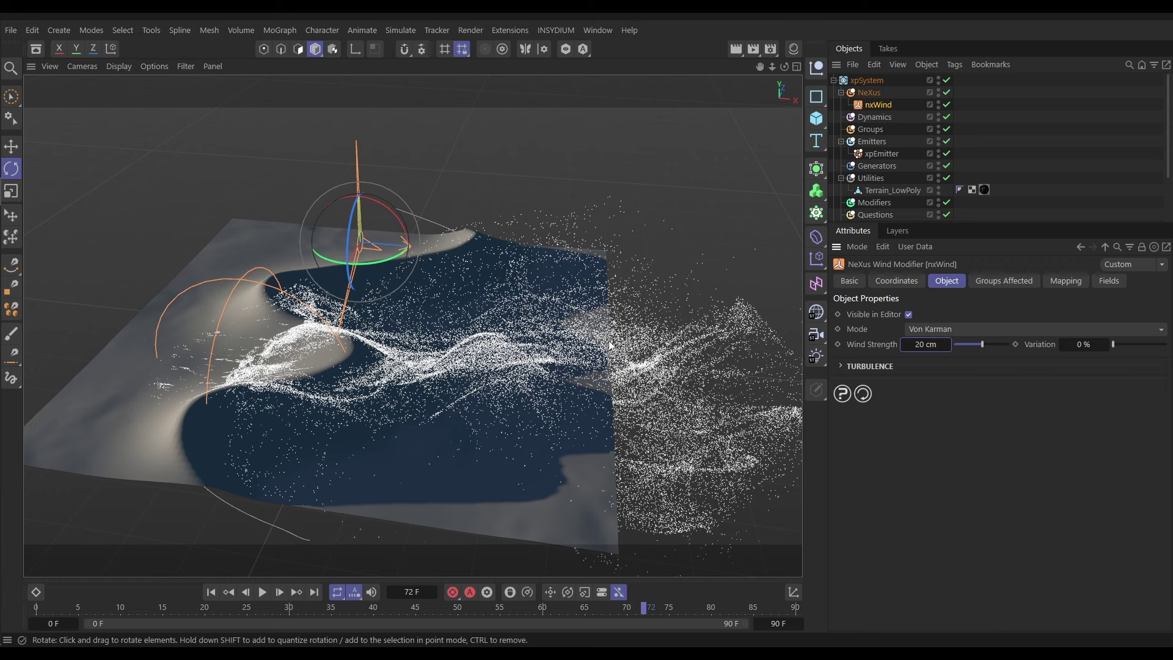
click(779, 624)
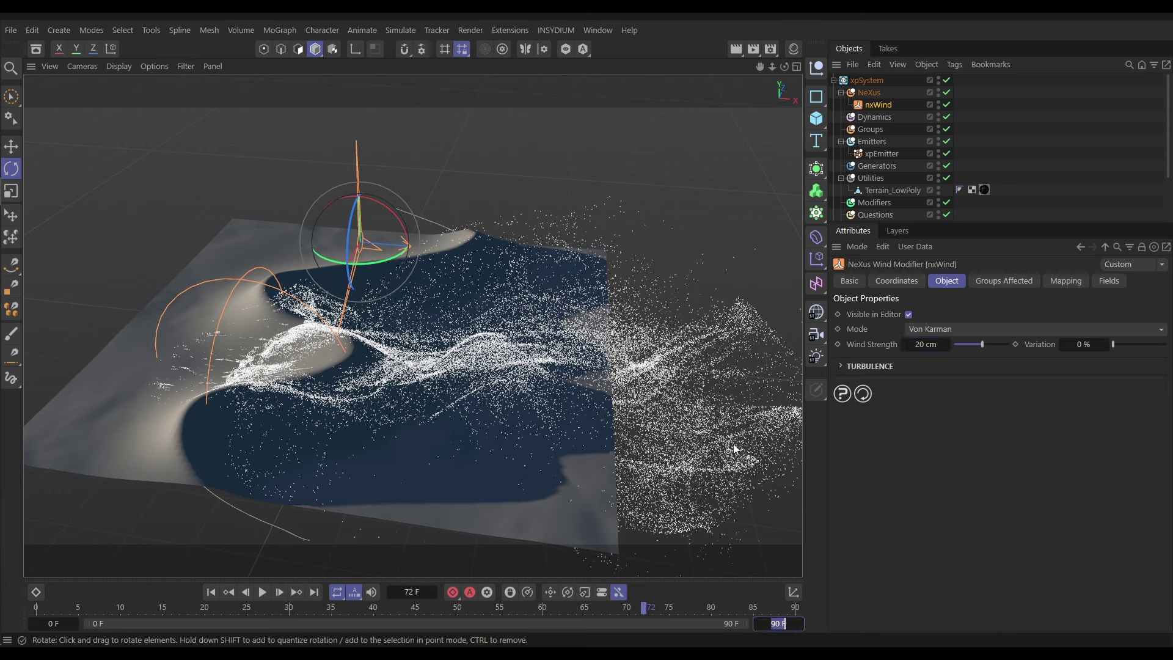
text(500)
key(Return)
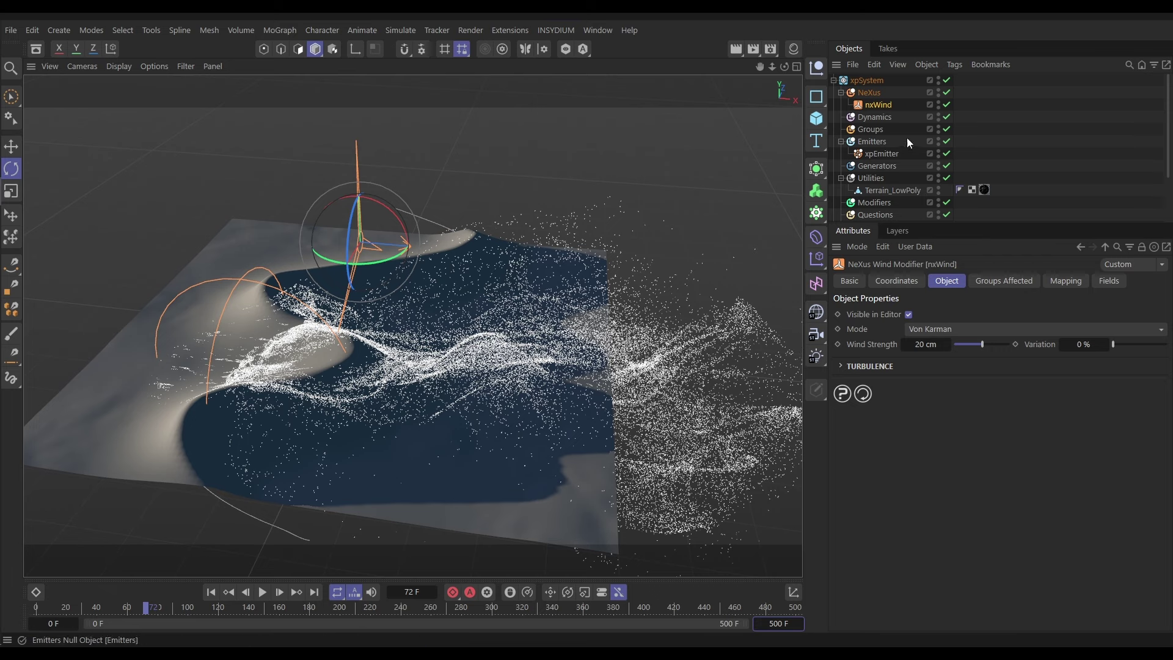
Turn off the emitter's Full Lifespan and set Lifespan to 150 F with 20 F variation.
click(882, 153)
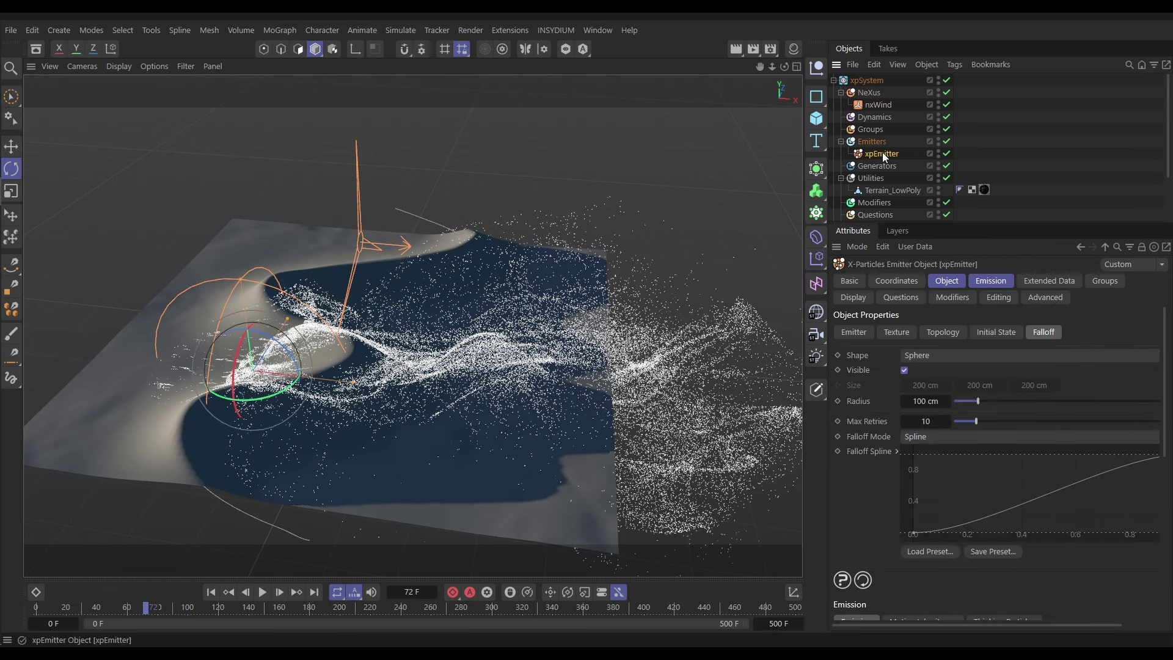
click(984, 281)
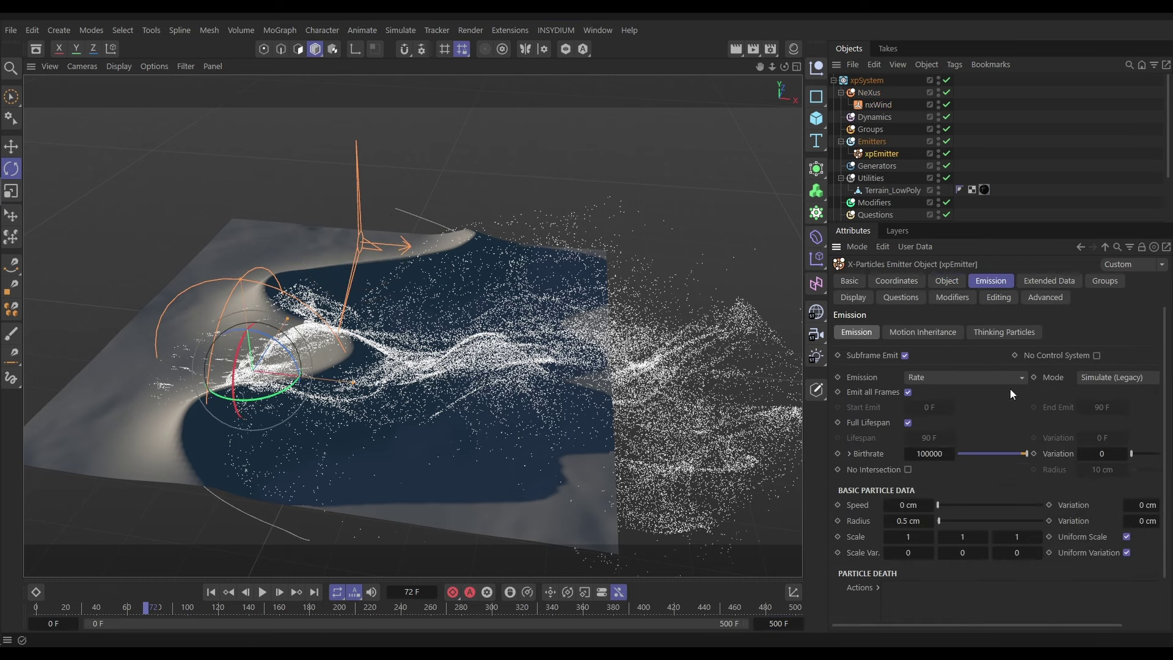
click(909, 423)
double_click(927, 437)
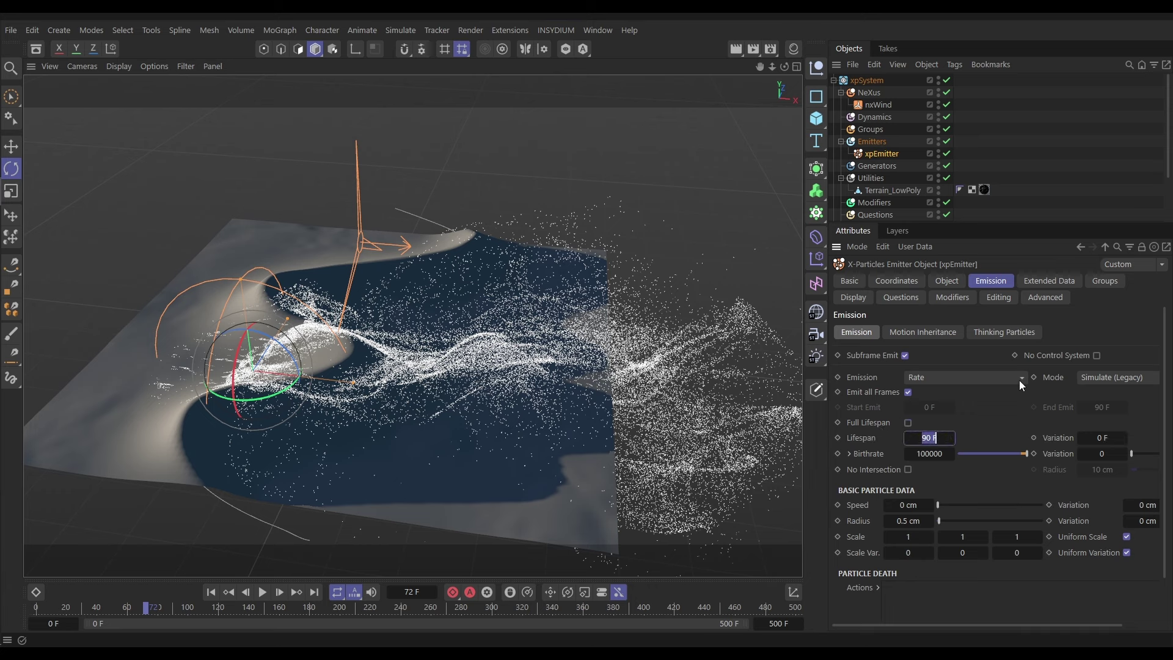
text(150)
key(Tab)
text(20)
key(Return)
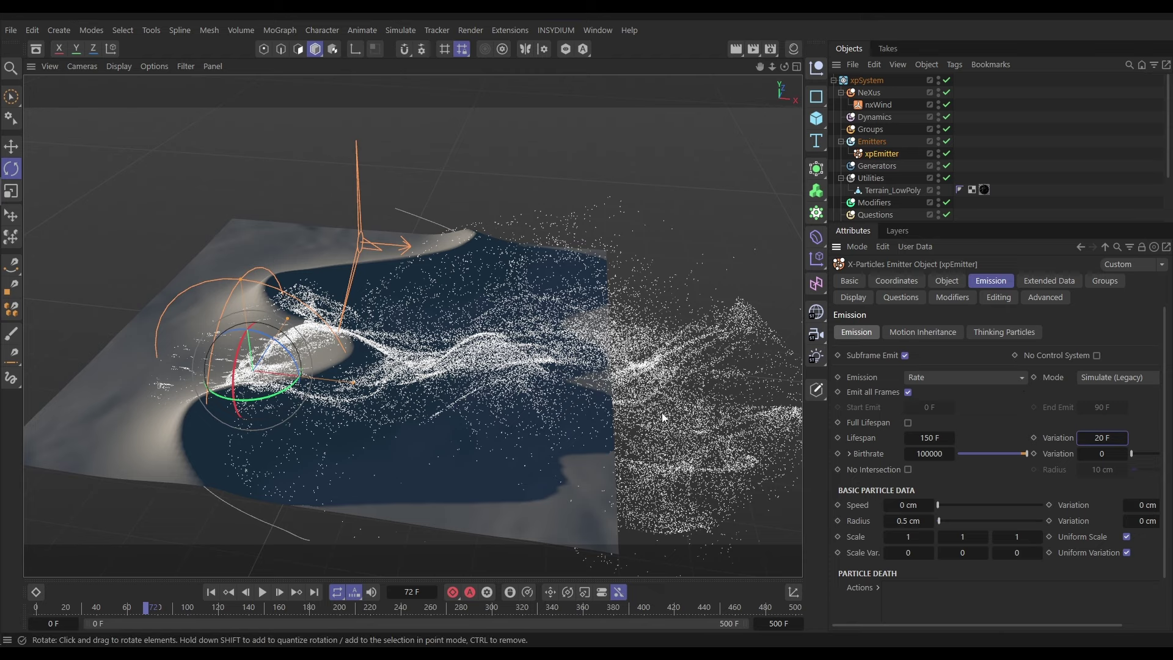
Replay the simulation from frame 0, stop at frame 119 and orbit to inspect the particles.
click(211, 592)
click(262, 593)
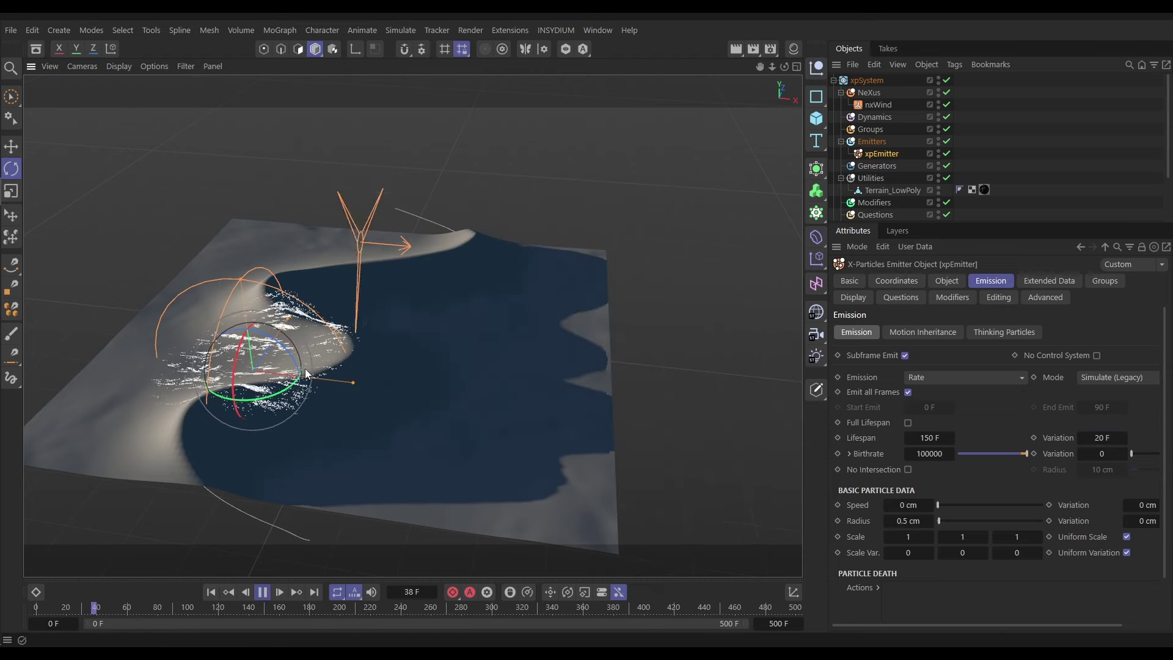
alt+drag(465, 333, 275, 433)
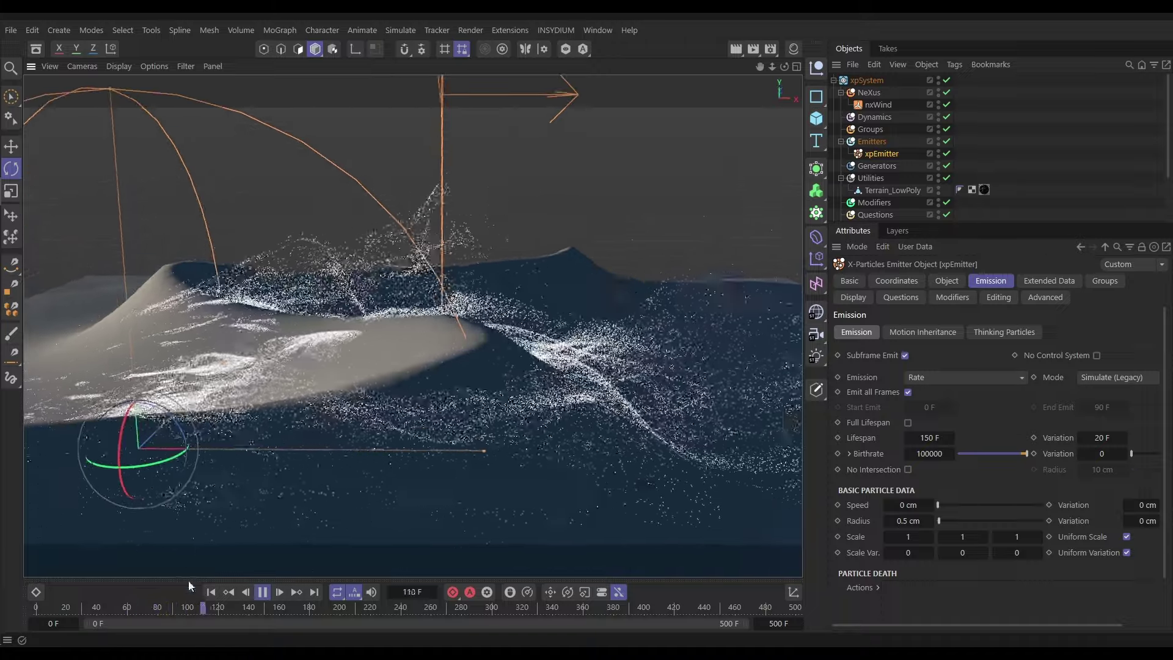
key(F8)
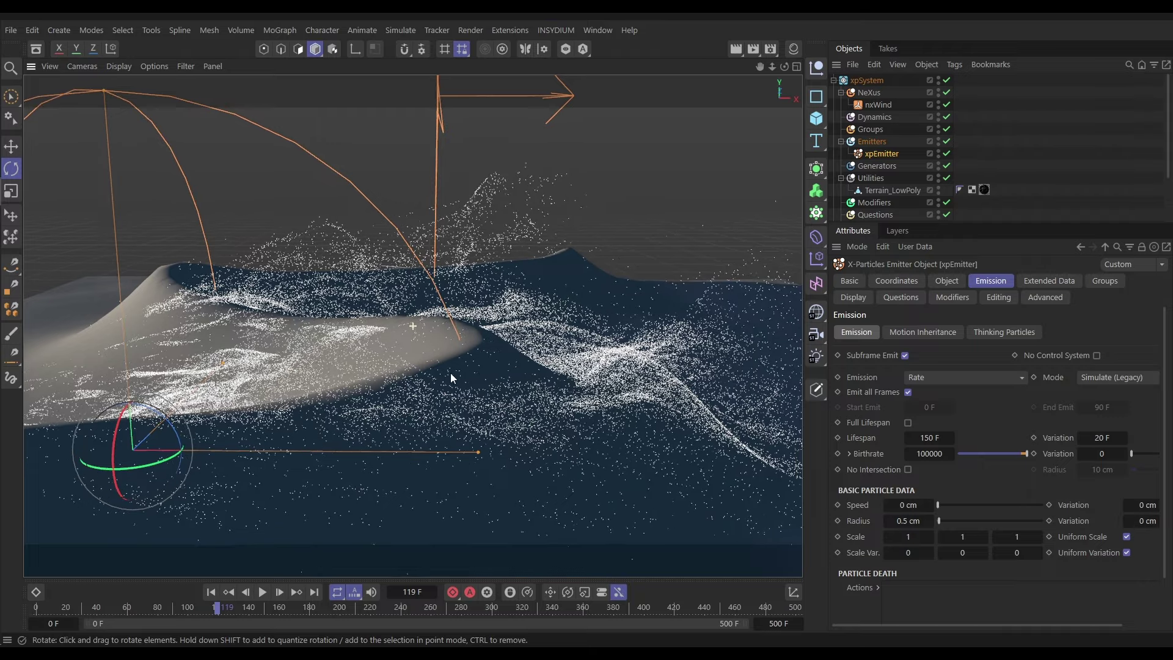
alt+drag(450, 373, 332, 306)
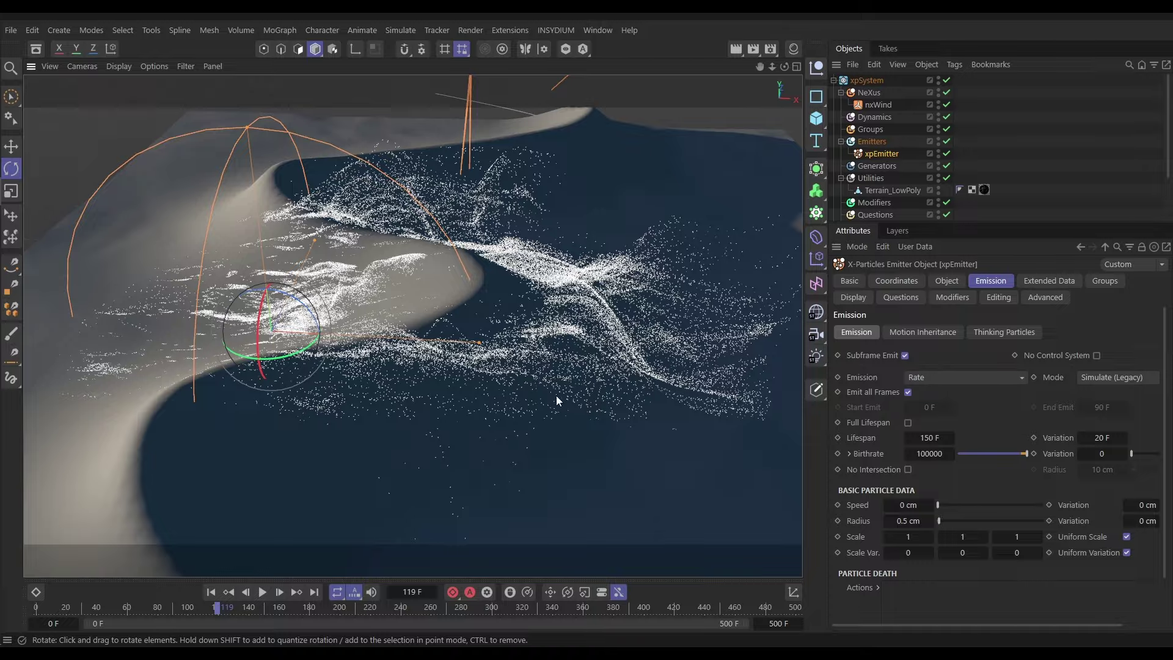
alt+drag(423, 331, 368, 336)
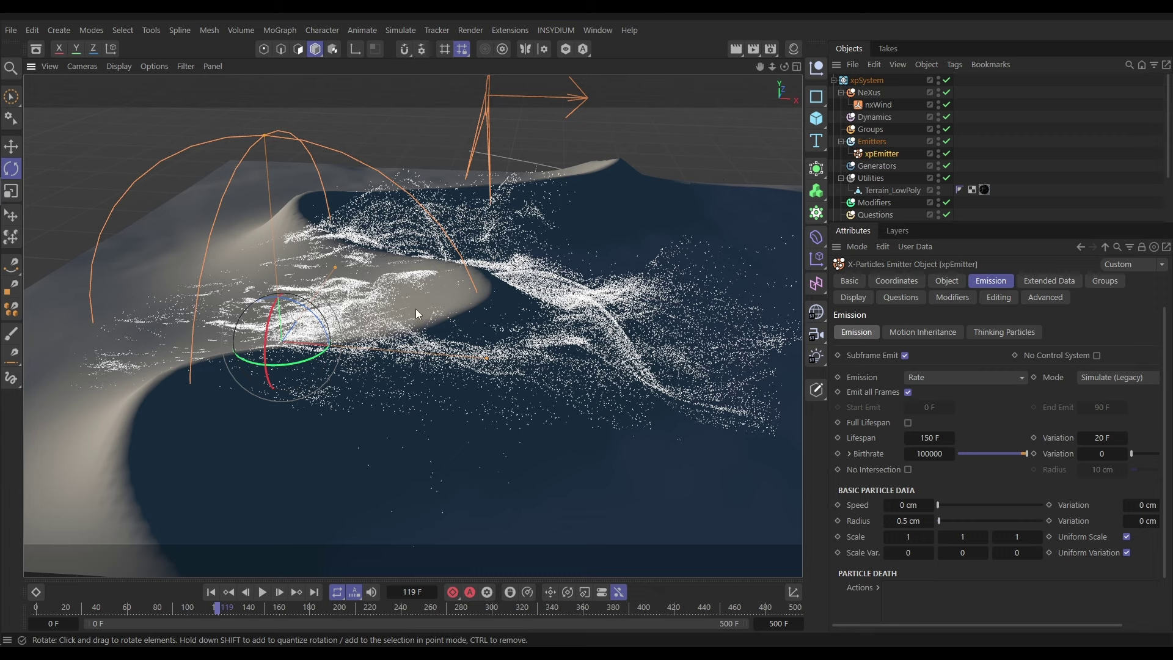
Add nxAvoid under NeXus using Terrain_LowPoly at 15 cm detection distance, then replay.
click(870, 93)
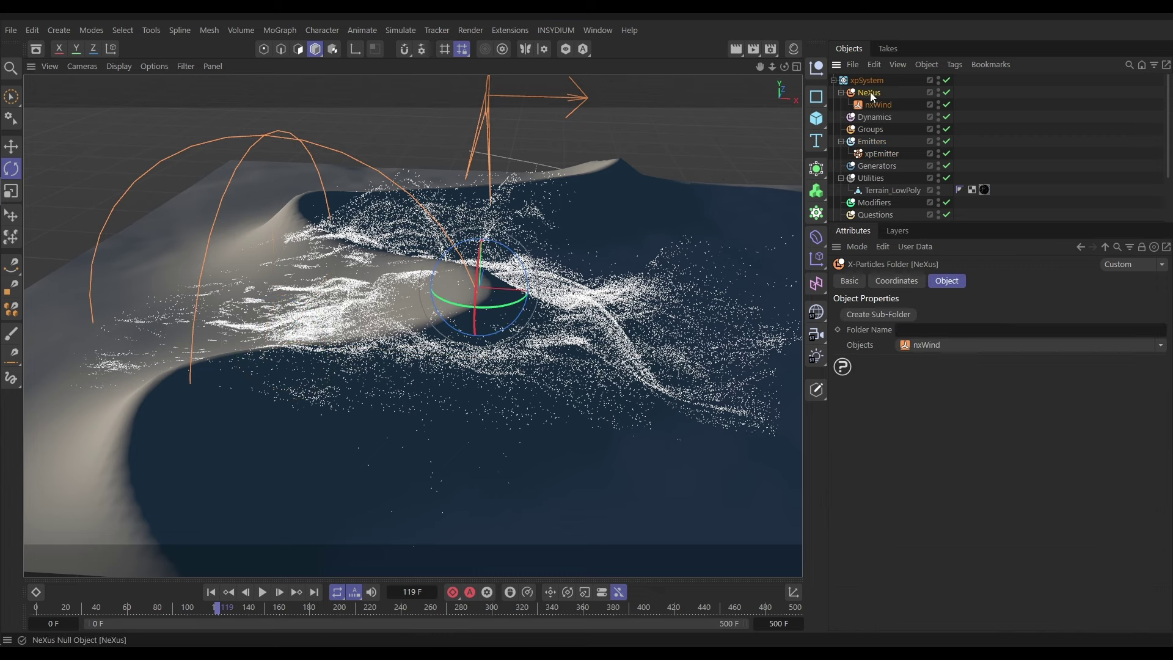
click(1160, 346)
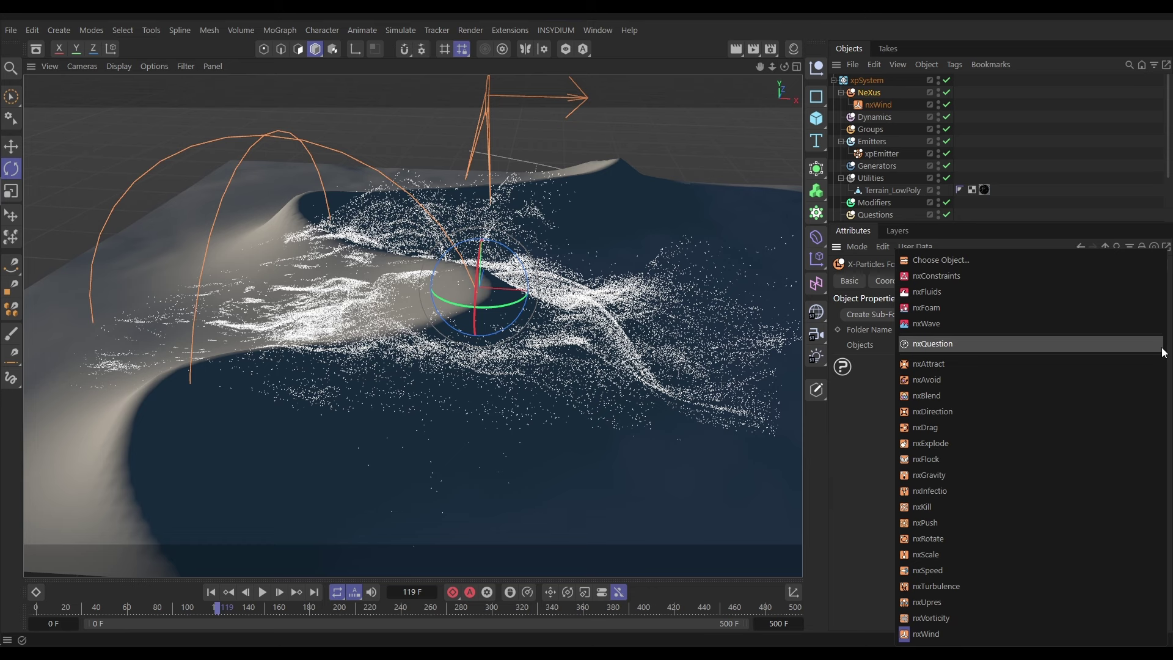
click(937, 378)
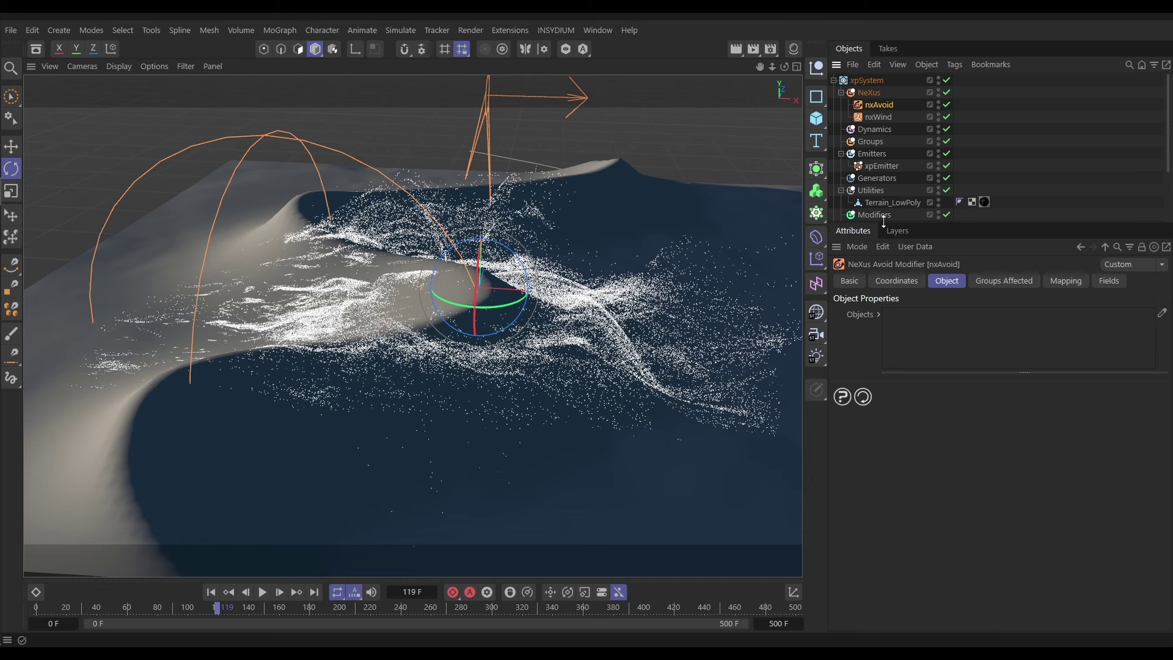
drag(878, 203, 926, 321)
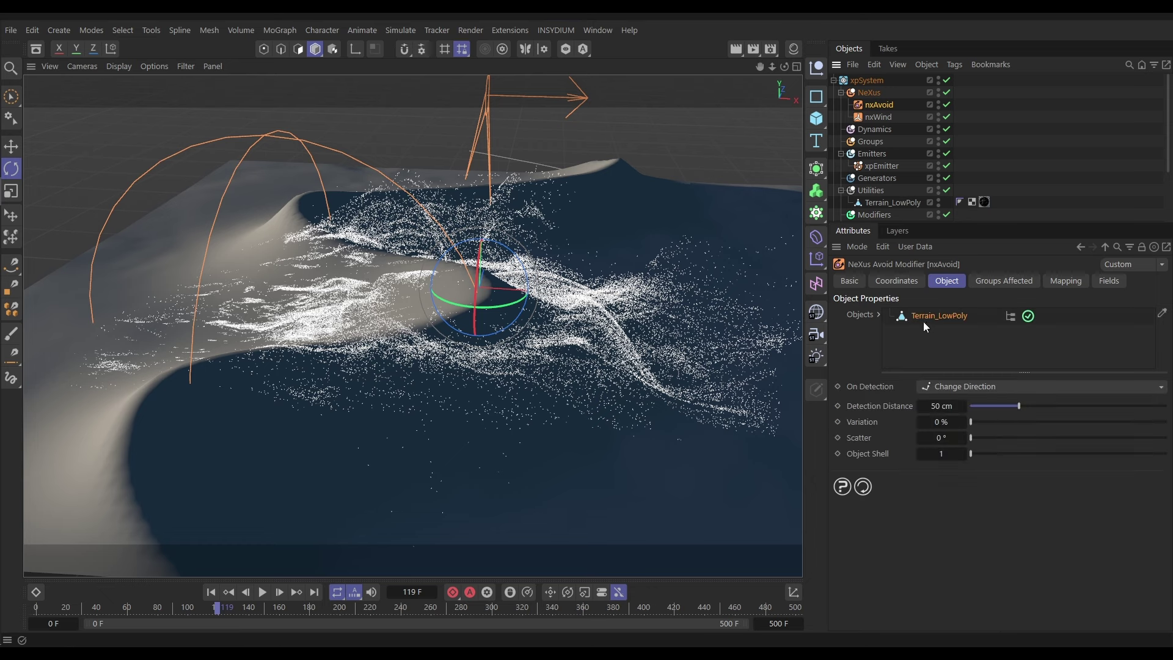
click(941, 406)
text(15)
key(Return)
click(211, 592)
click(263, 593)
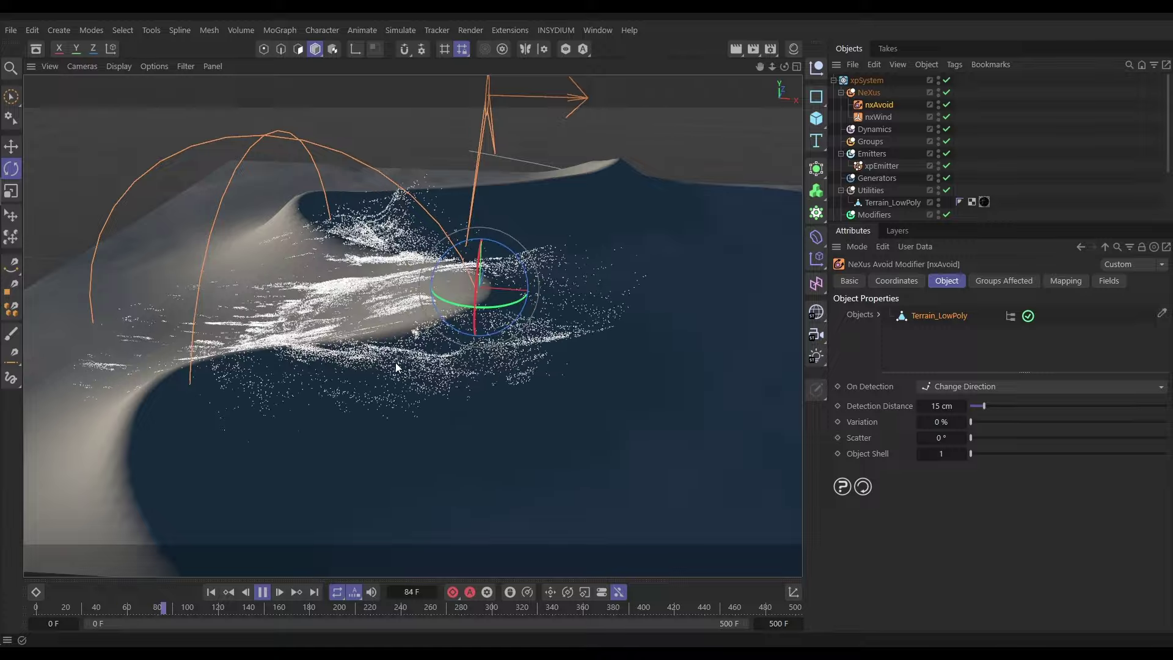
alt+drag(394, 362, 415, 270)
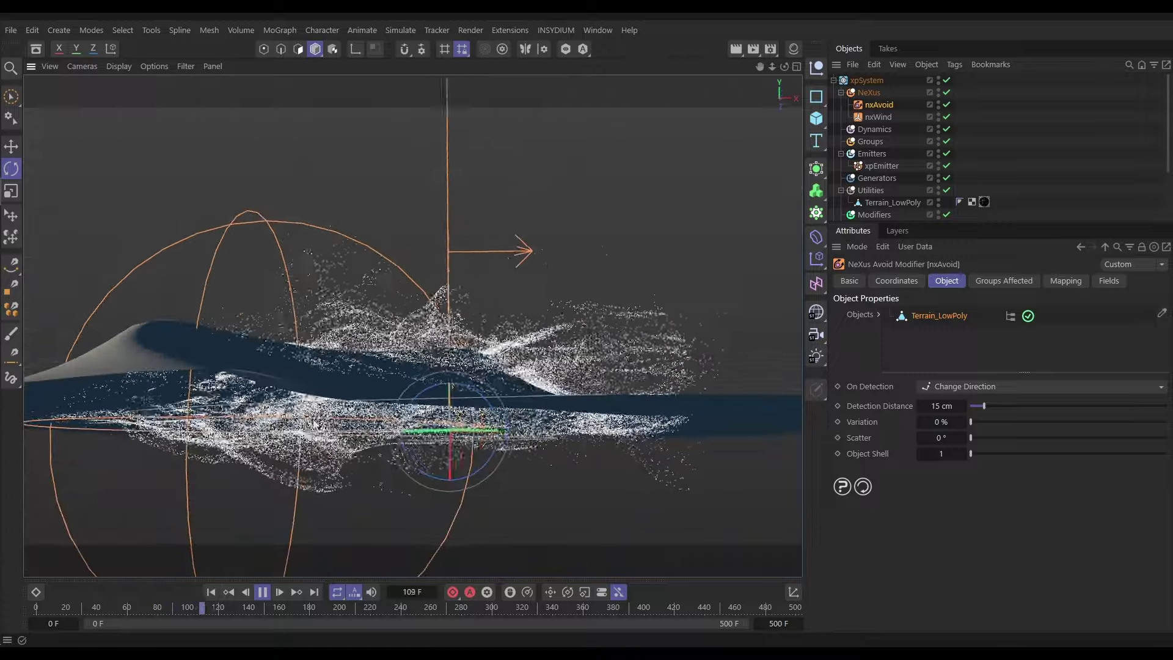
alt+drag(313, 414, 342, 440)
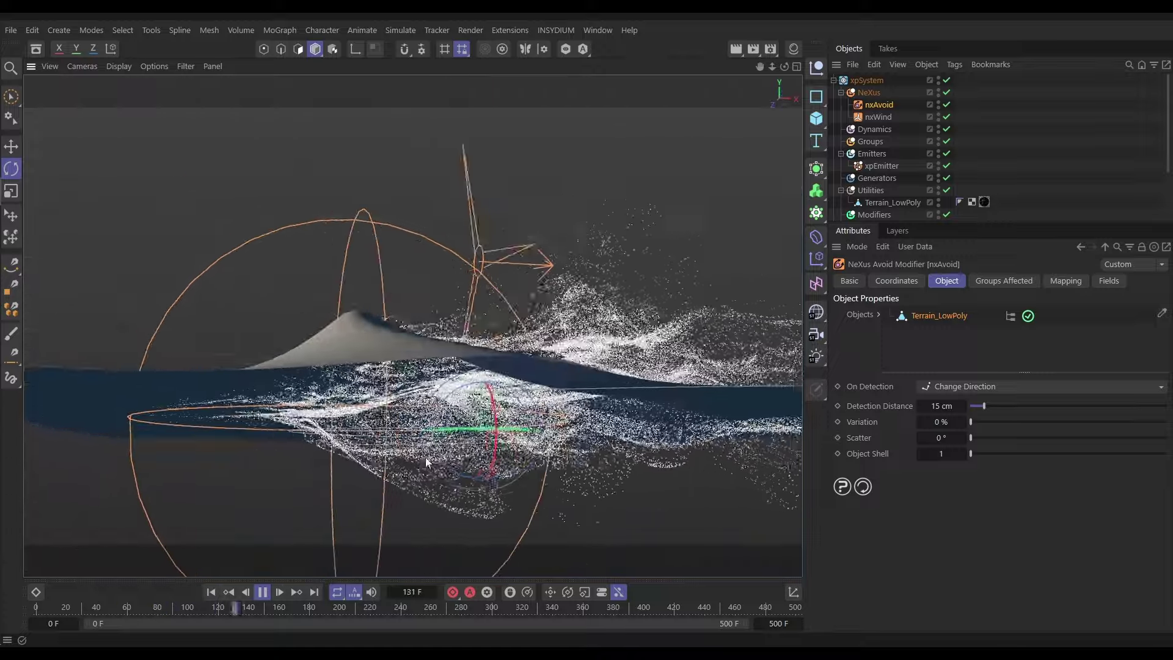
click(262, 593)
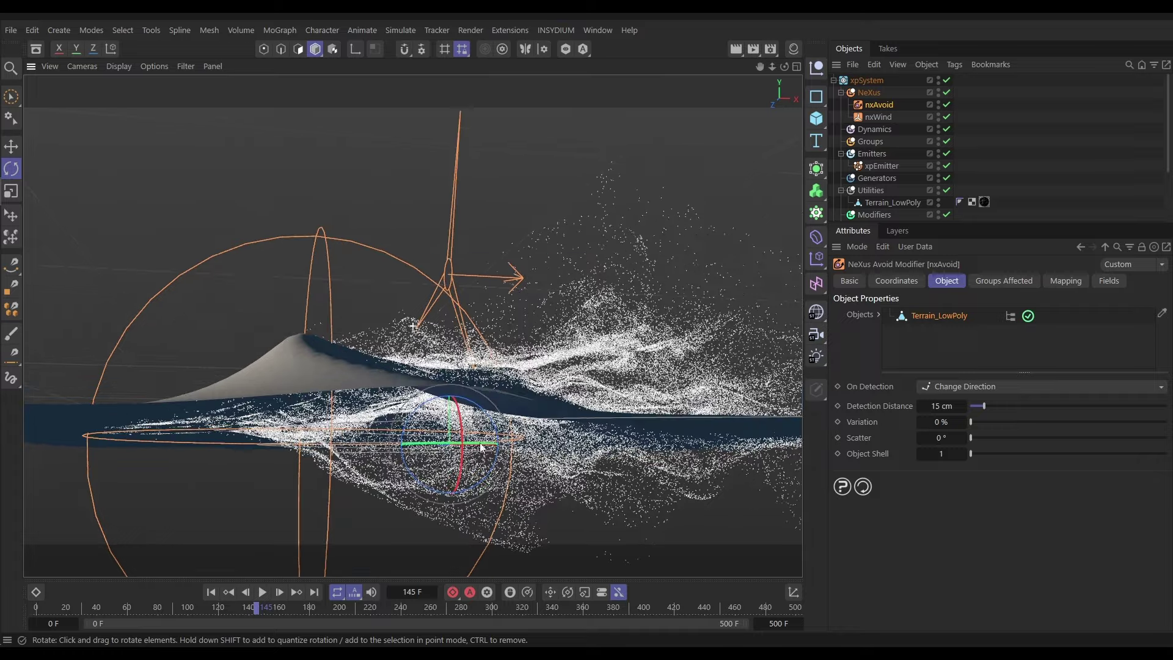
alt+drag(342, 422, 390, 390)
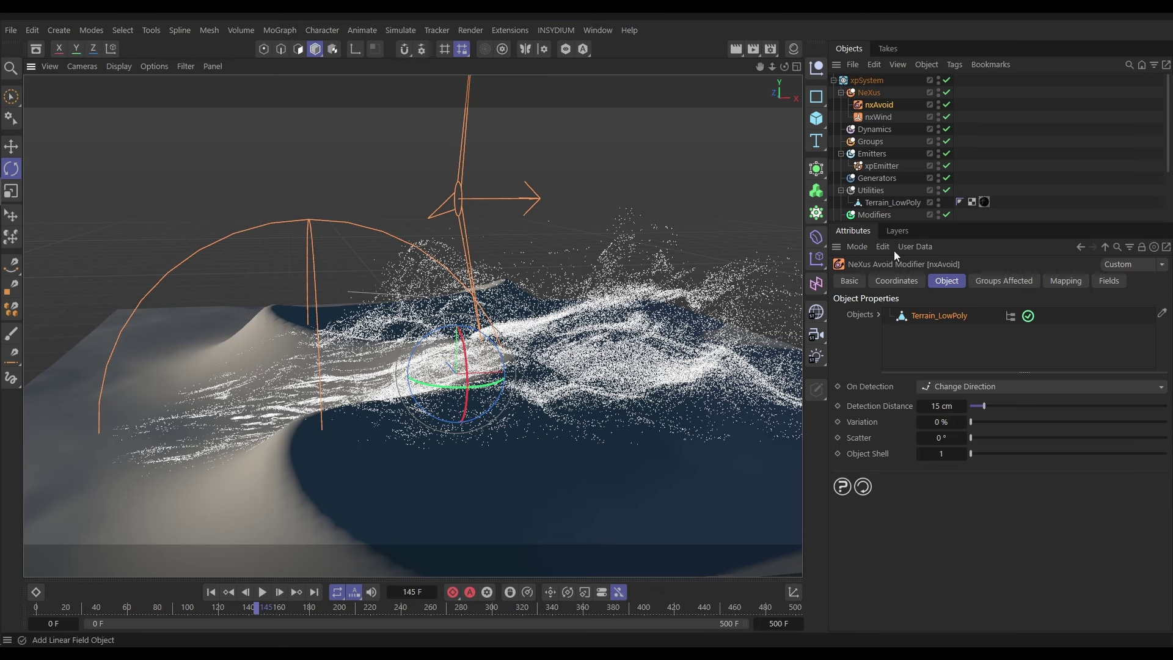
Set the xpEmitter's Offset Origin to 2 cm.
click(877, 166)
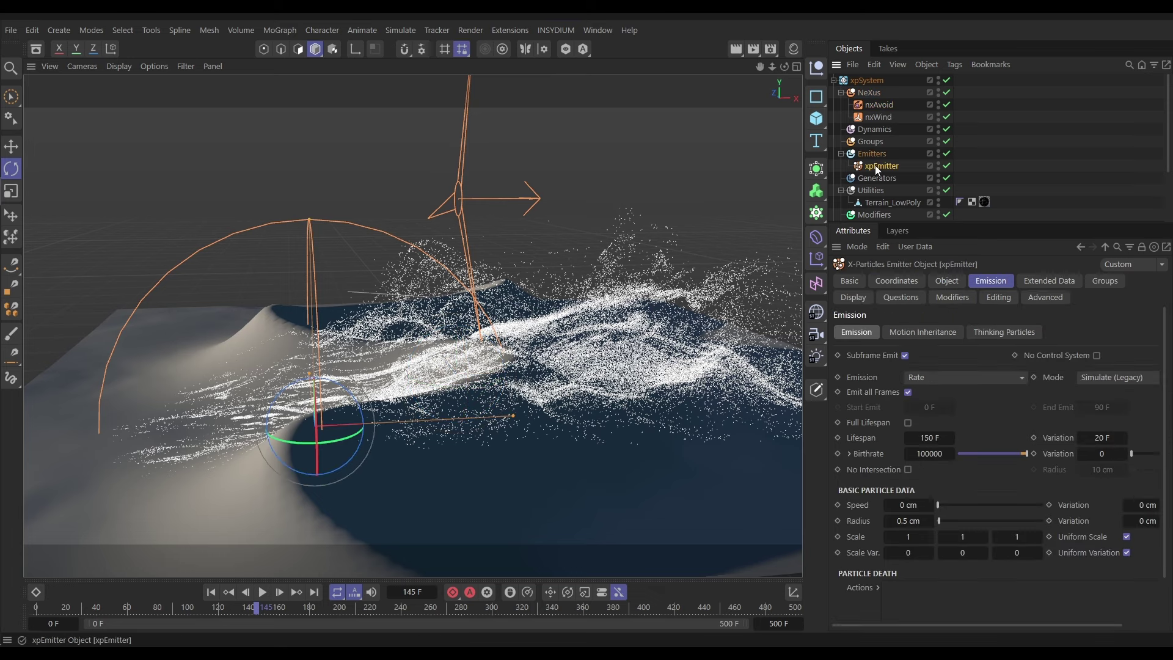
click(948, 282)
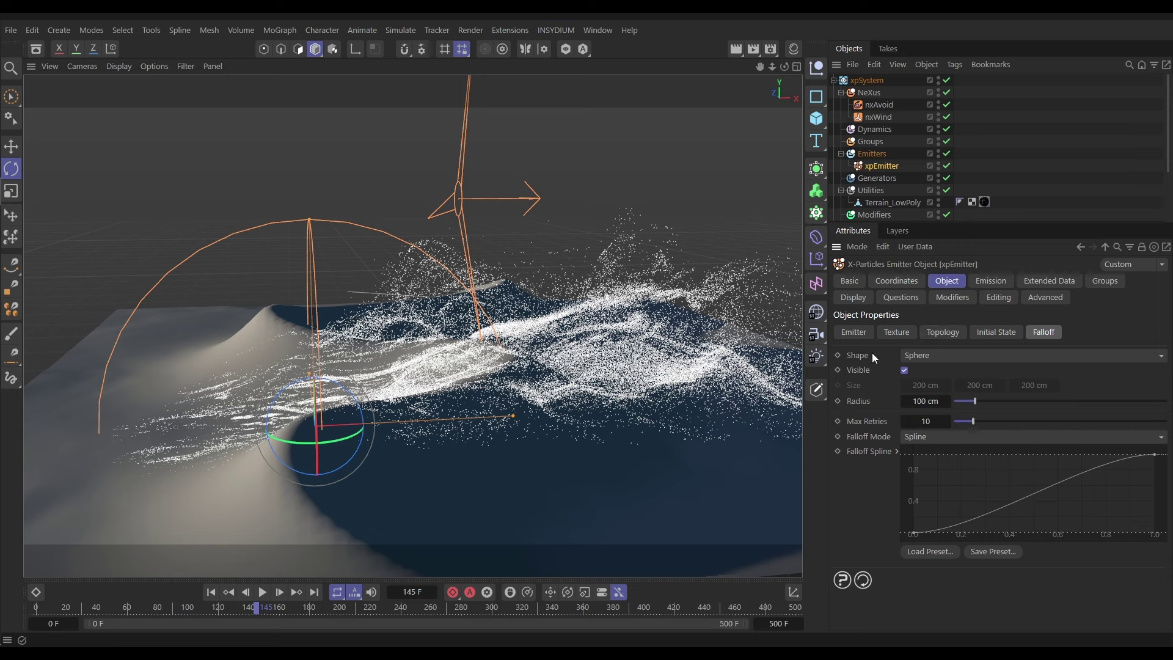
click(855, 333)
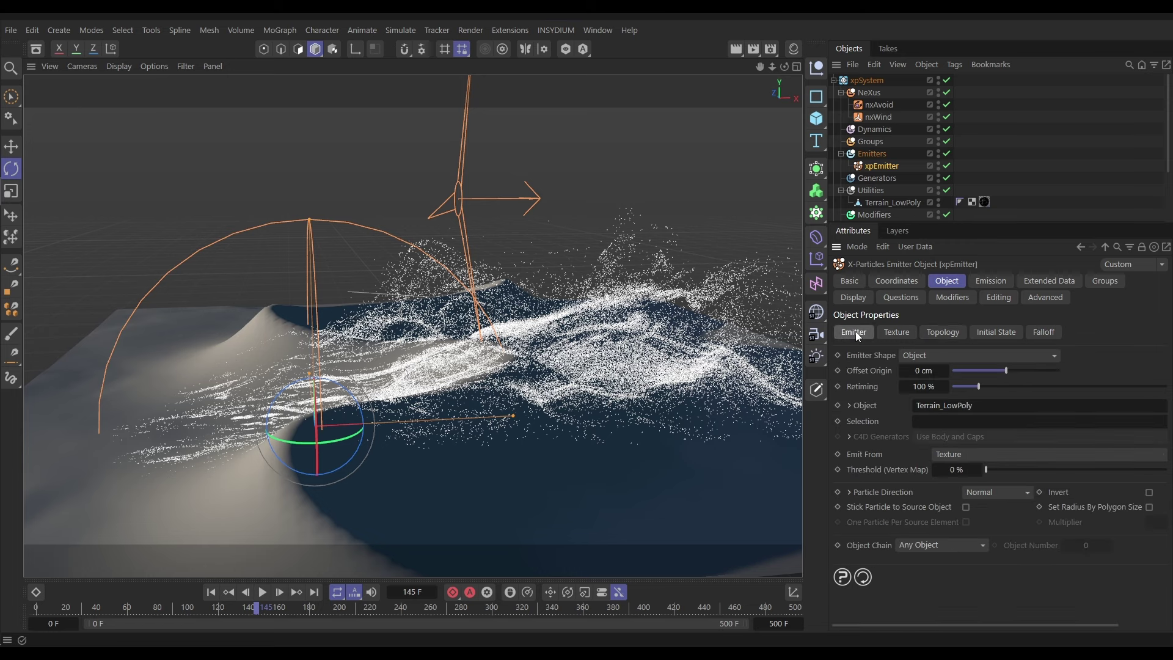
click(923, 370)
text(2)
key(Return)
Replay the sand simulation from the start and orbit around the dune to inspect it.
click(211, 592)
click(262, 592)
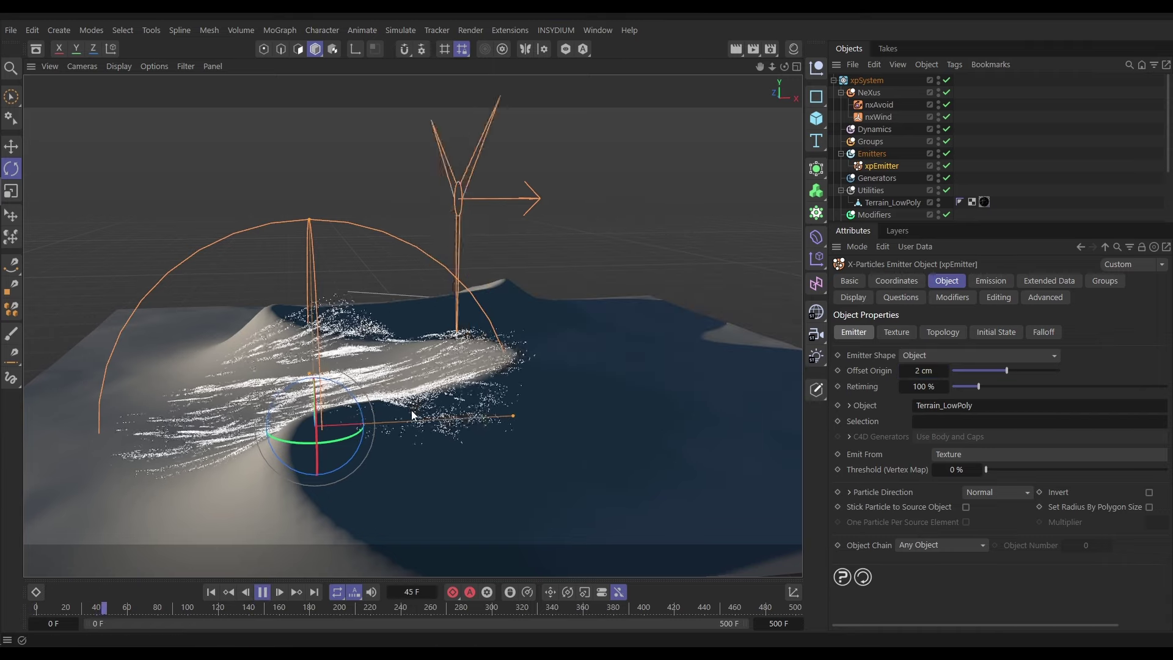
alt+drag(412, 460, 415, 397)
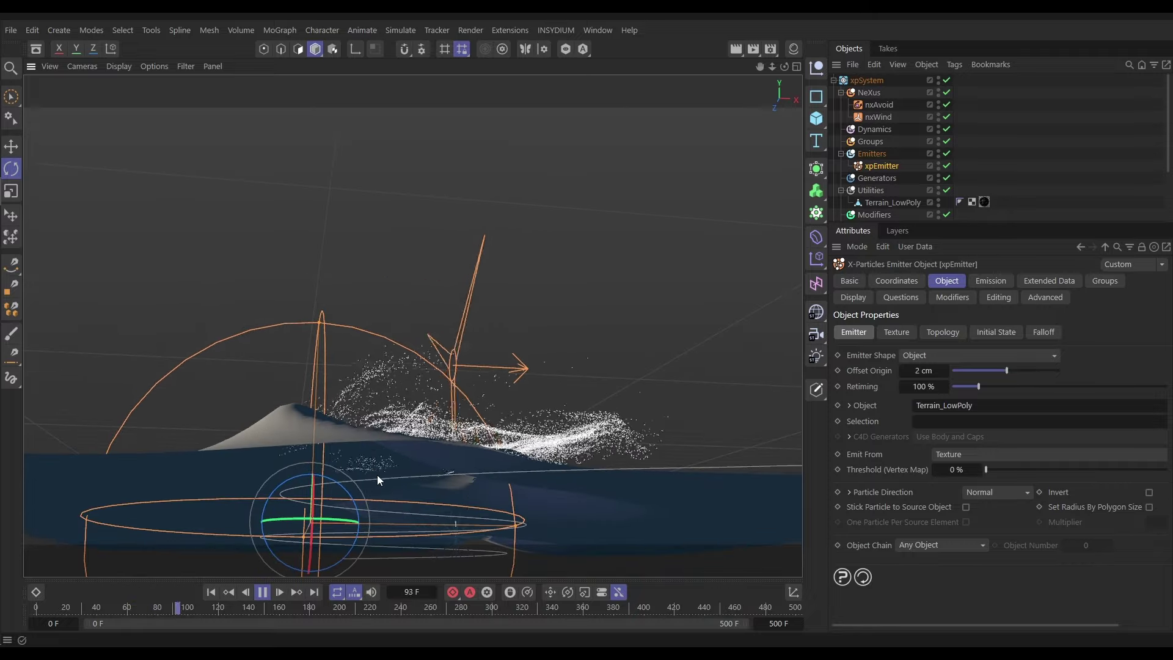
scroll(446, 448, up, 5)
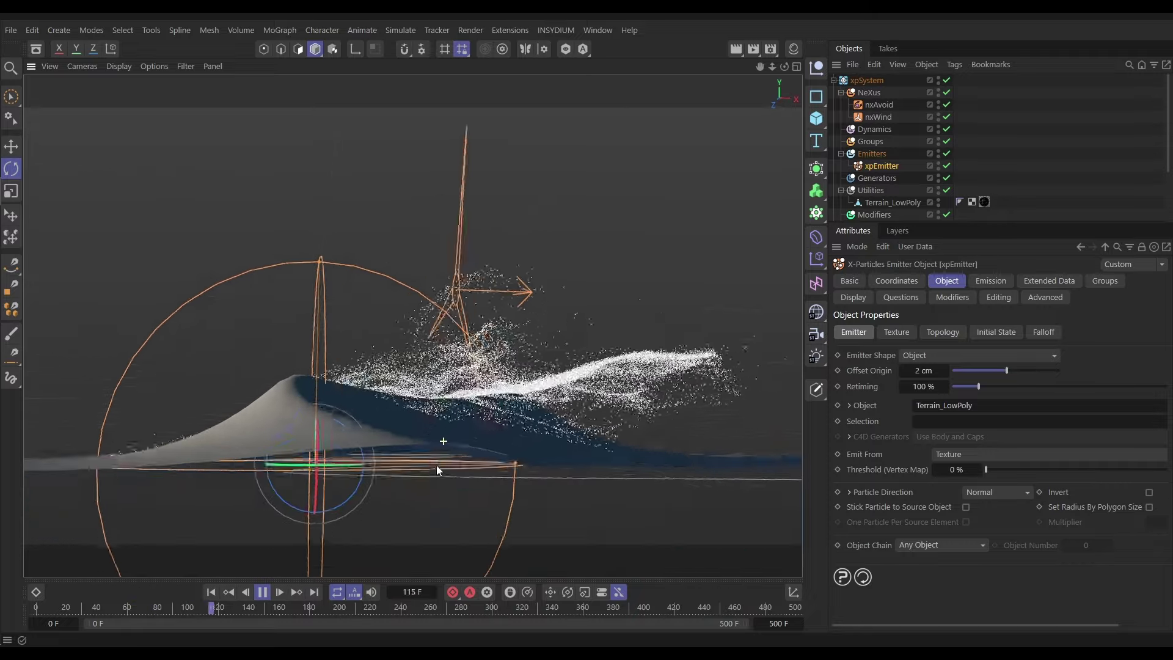
alt+drag(457, 402, 333, 378)
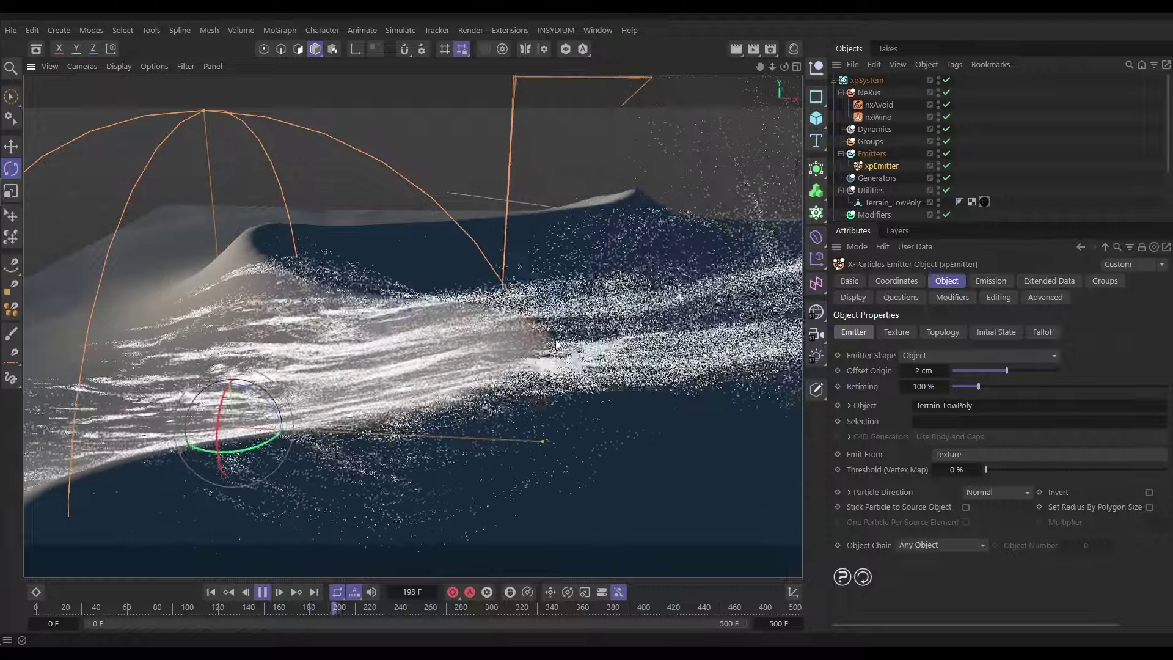
alt+drag(481, 386, 391, 405)
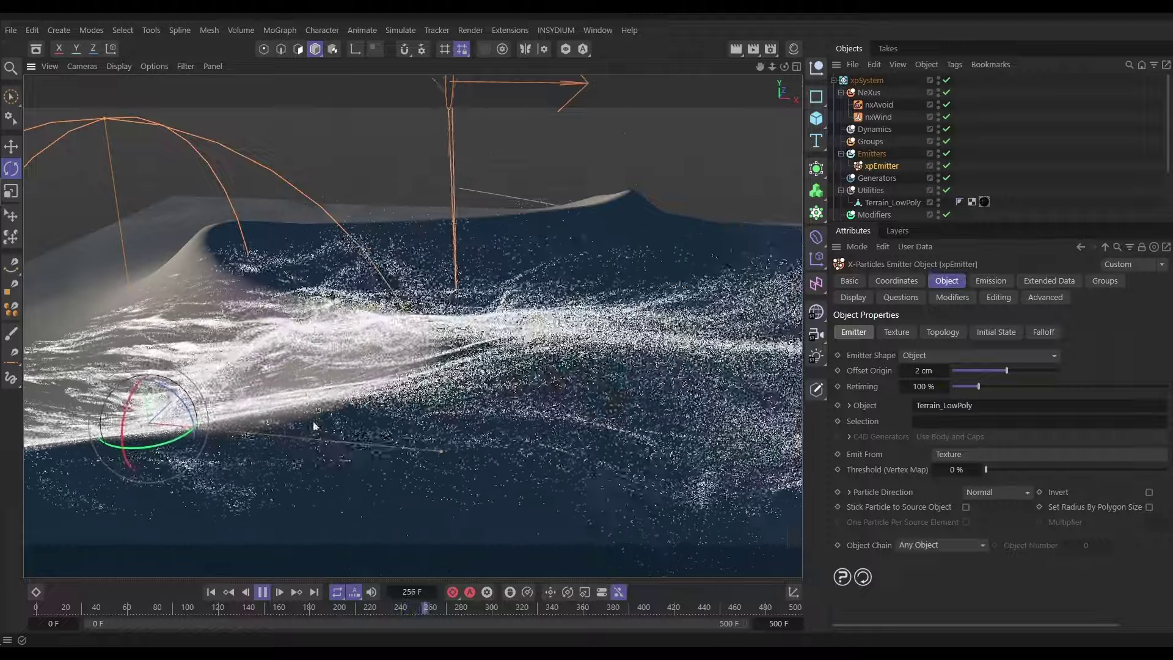
Stop playback, select nxWind, expand its Turbulence section and orbit around the particle stream.
click(262, 591)
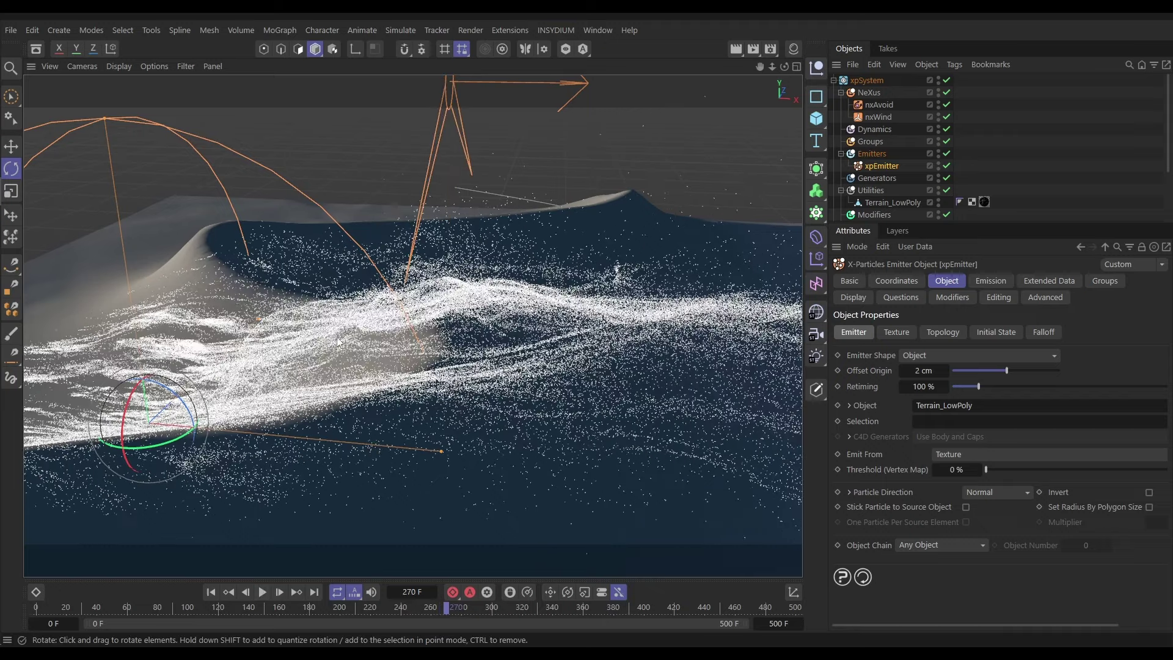
click(883, 116)
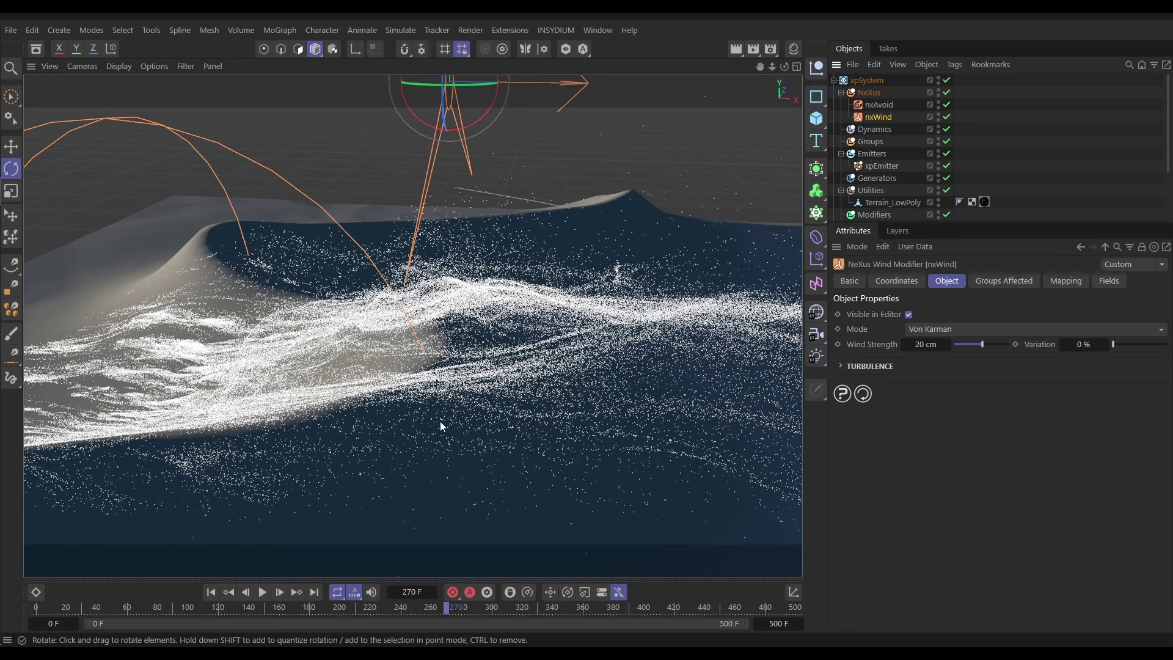
click(866, 367)
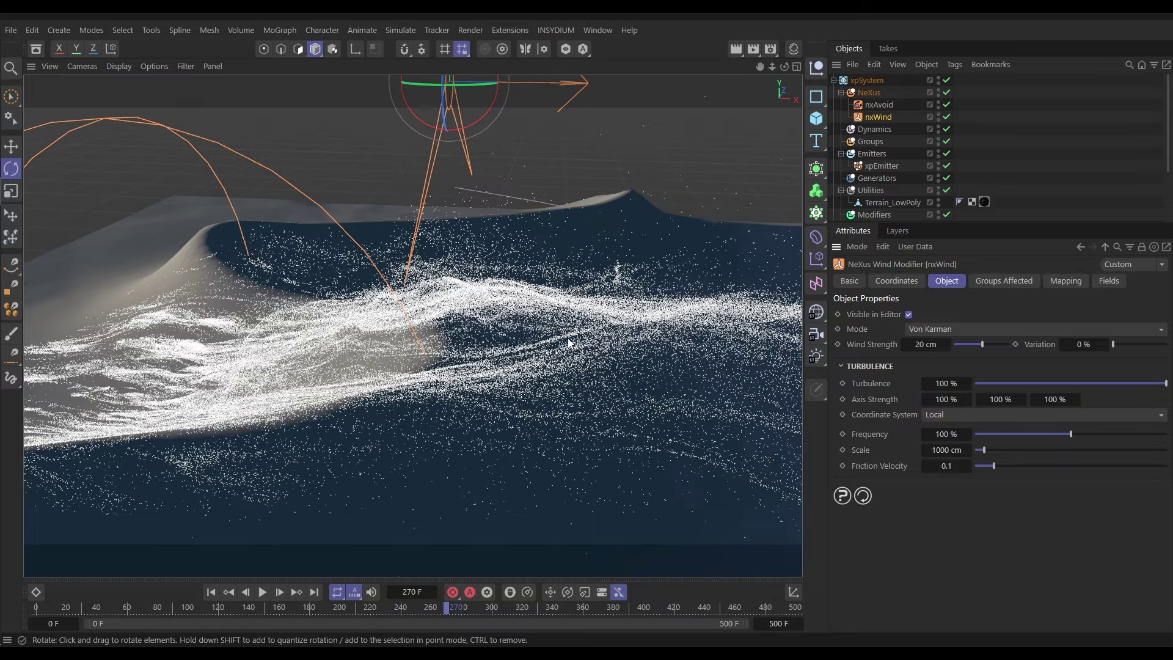
alt+drag(568, 343, 492, 350)
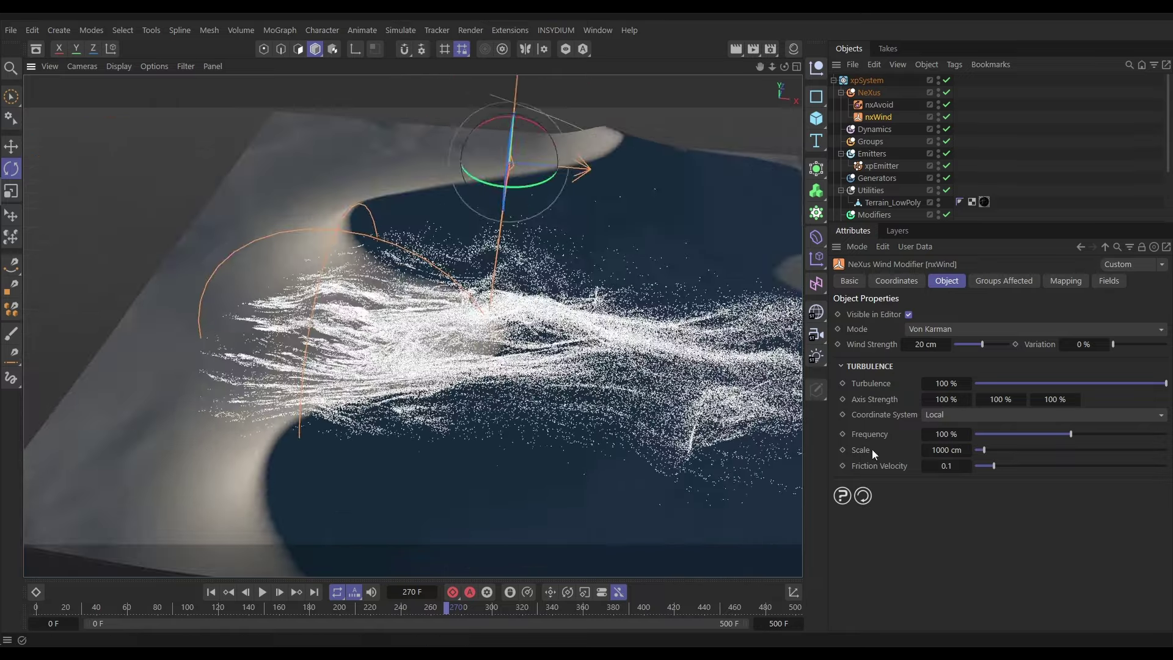
alt+drag(673, 415, 529, 460)
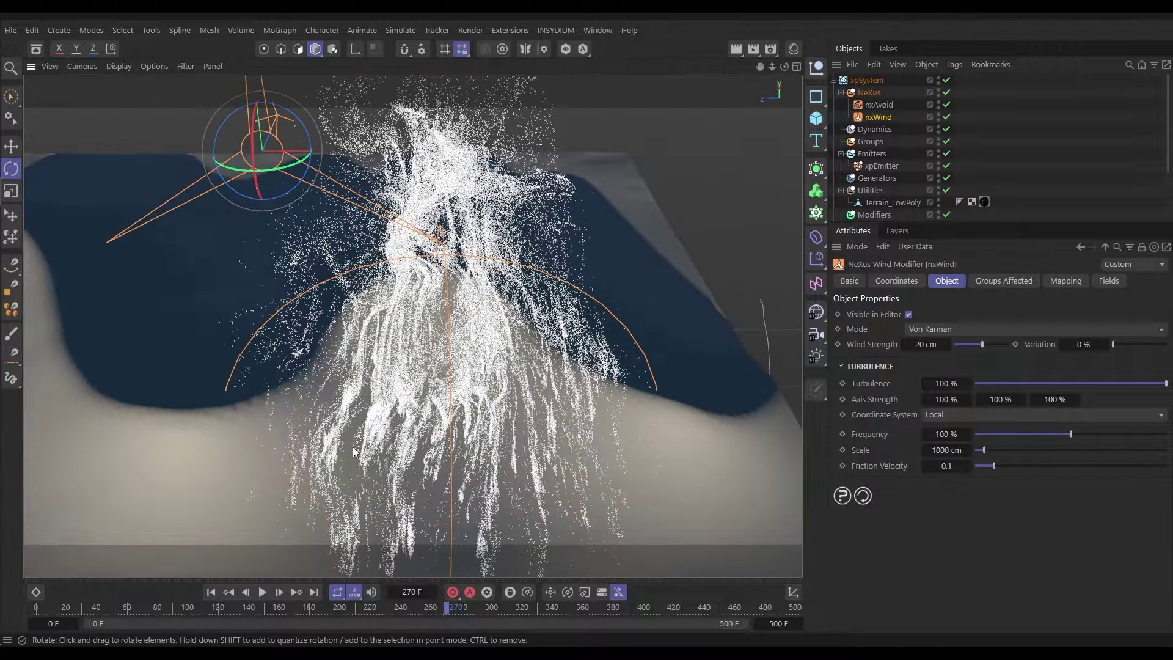
alt+drag(372, 328, 250, 344)
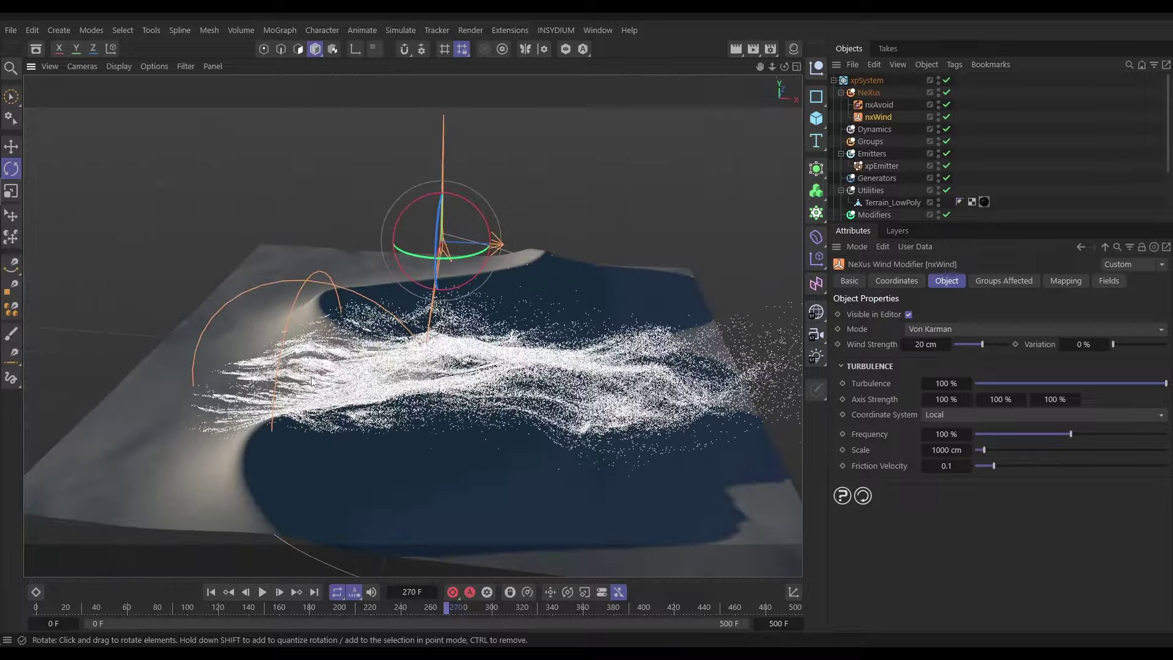
alt+drag(362, 374, 357, 390)
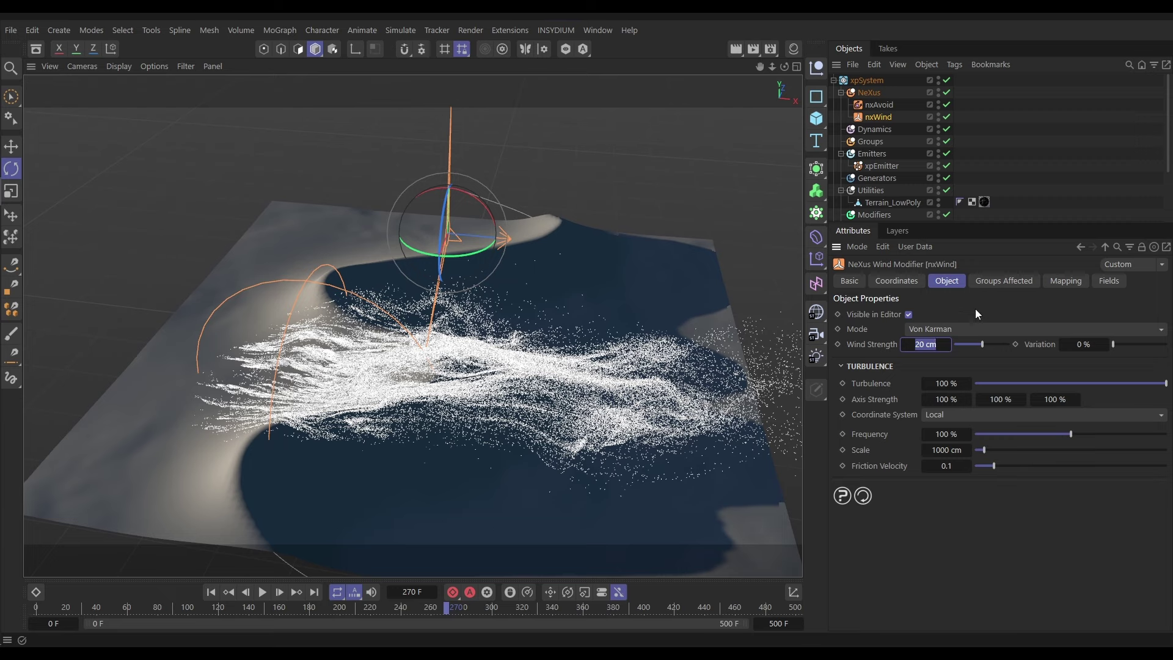
Set nxWind strength to 10 cm, replay to frame 204 while orbiting, then rewind to frame 0.
text(10)
key(Return)
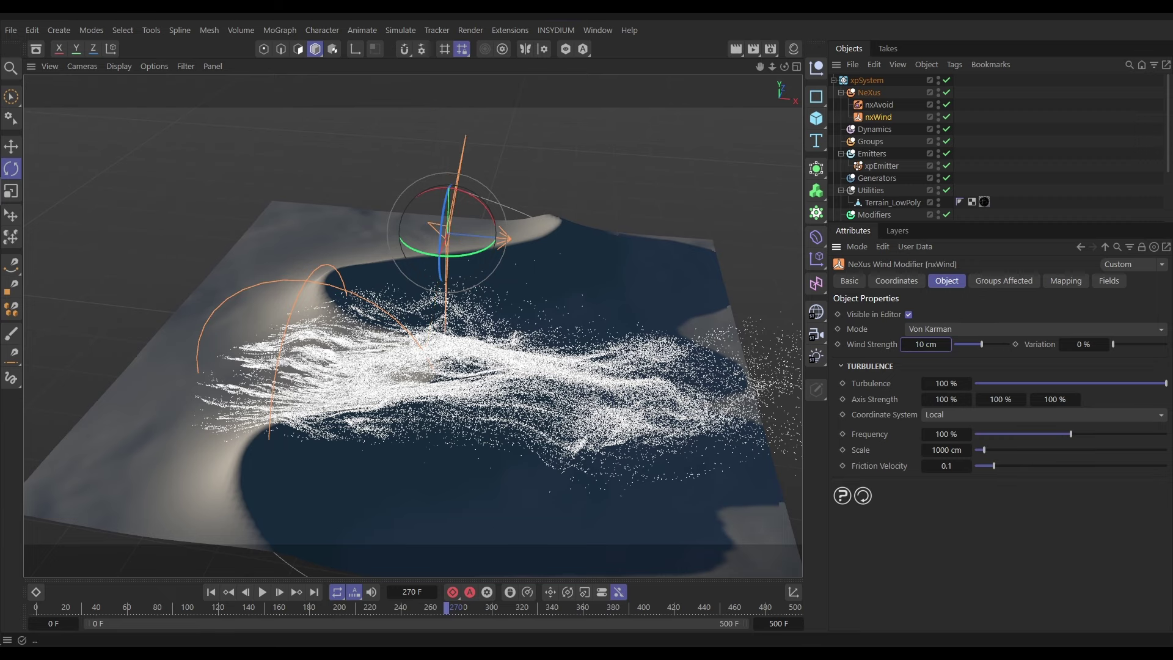
click(211, 592)
click(262, 592)
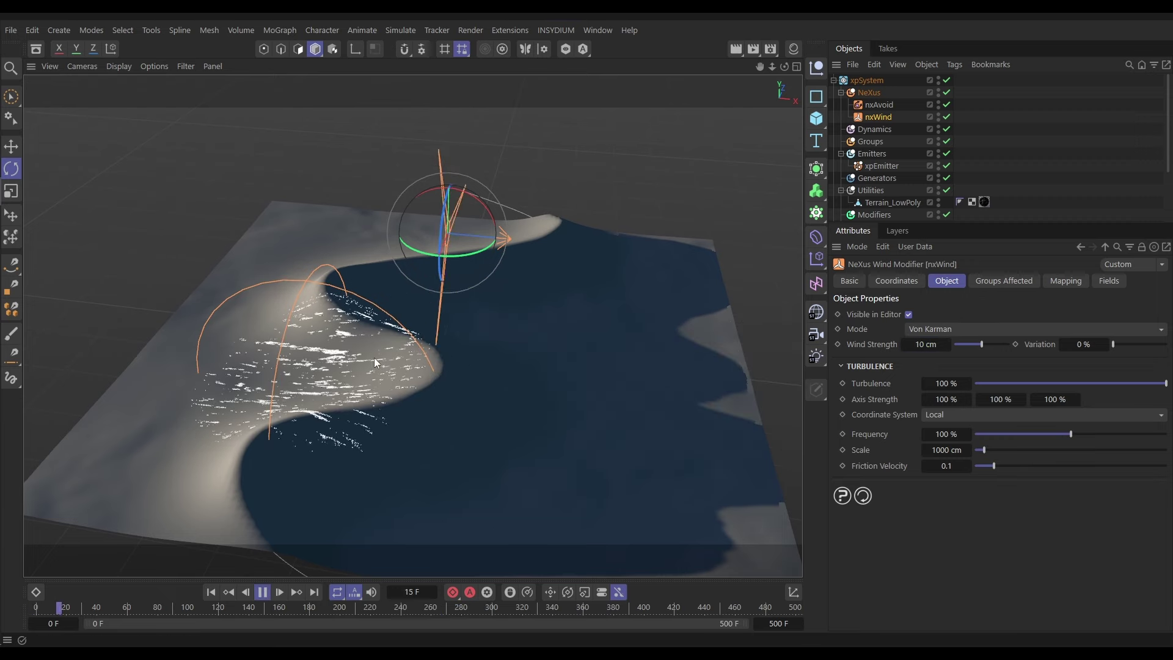
scroll(438, 388, up, 3)
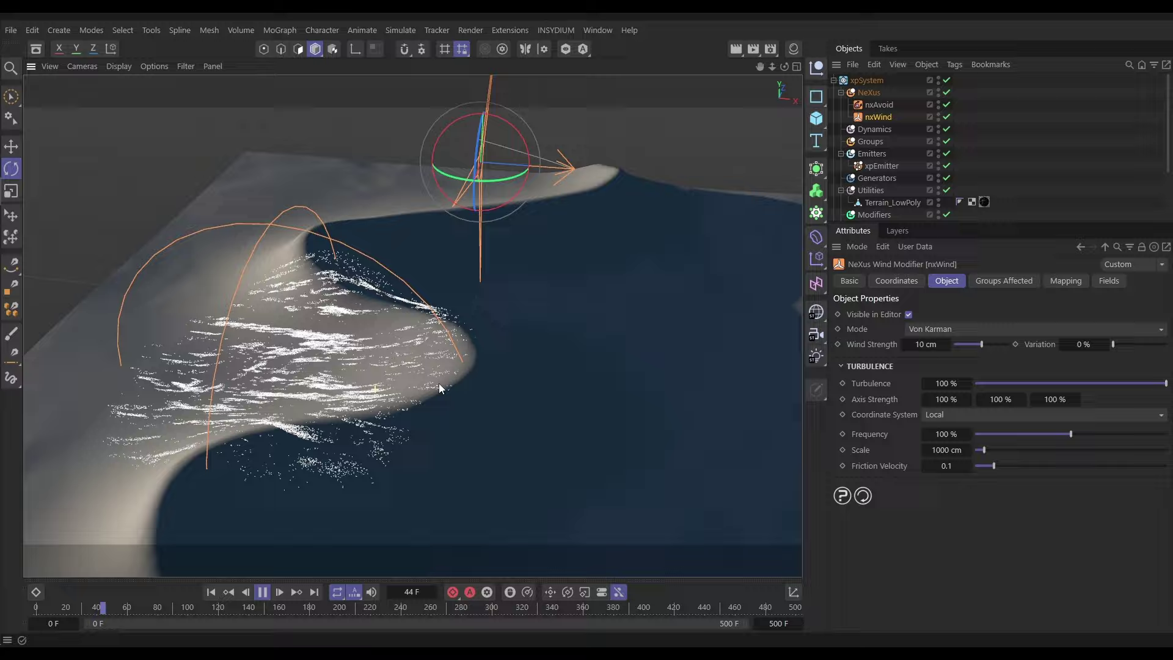
alt+drag(439, 383, 419, 402)
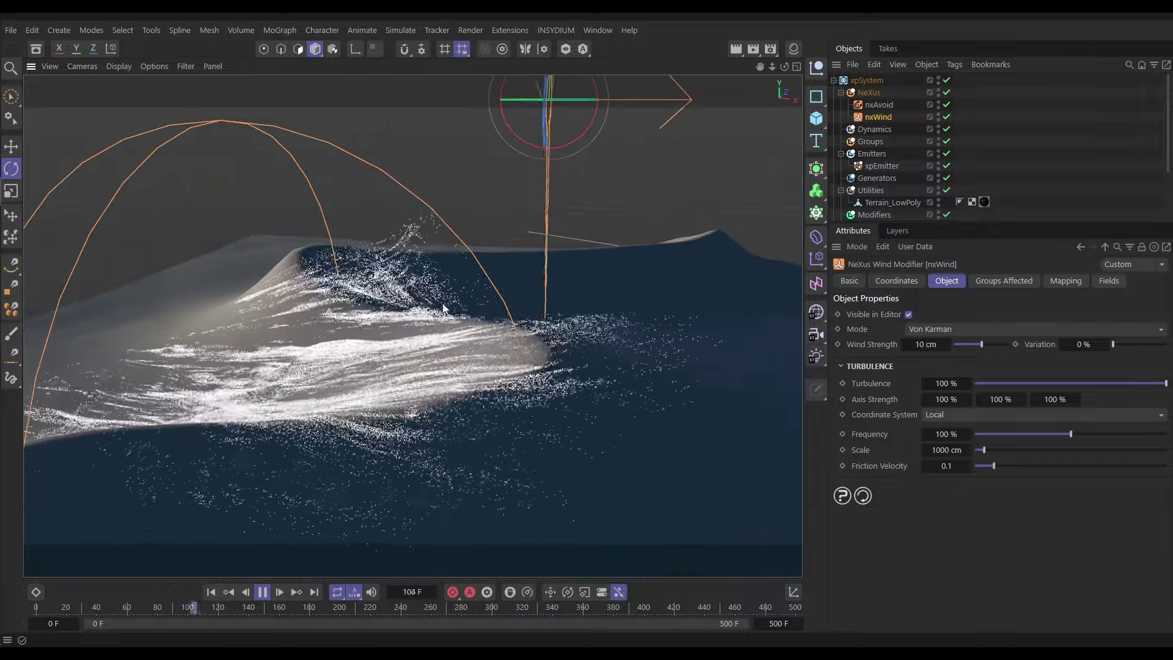
alt+drag(334, 385, 416, 276)
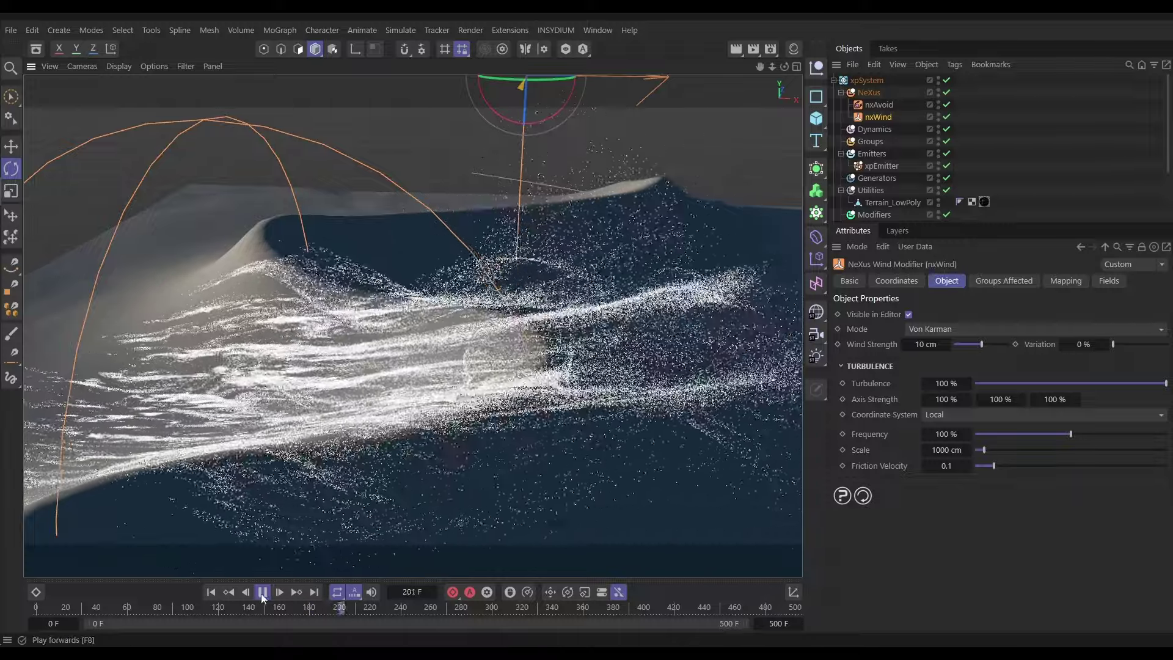
click(263, 592)
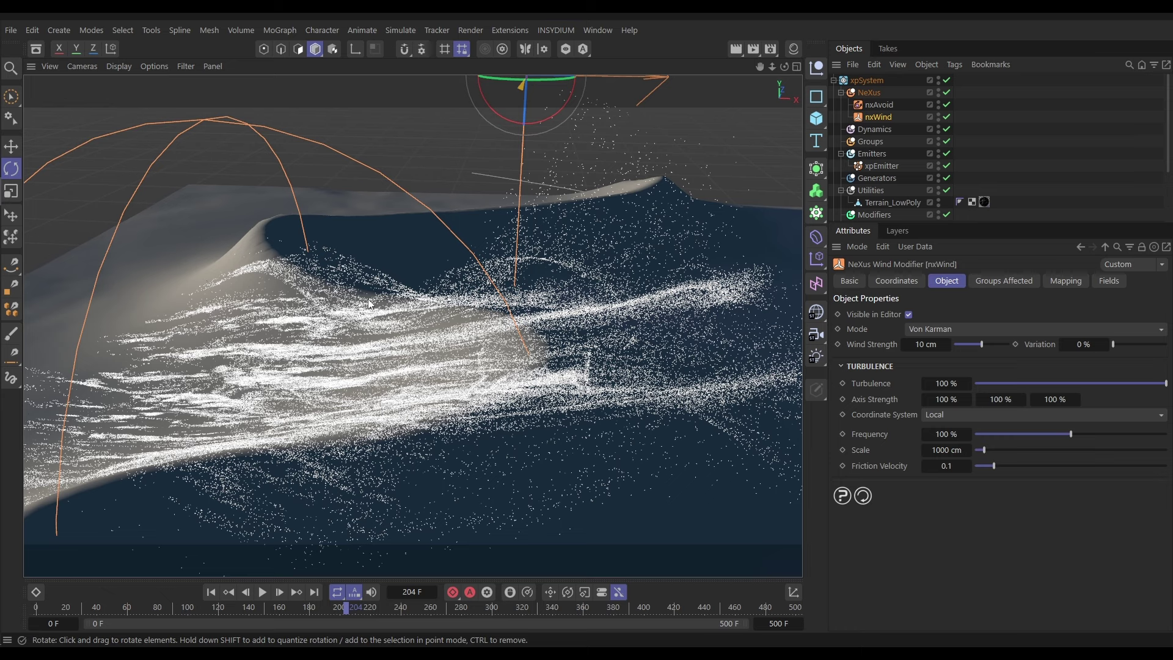
click(210, 592)
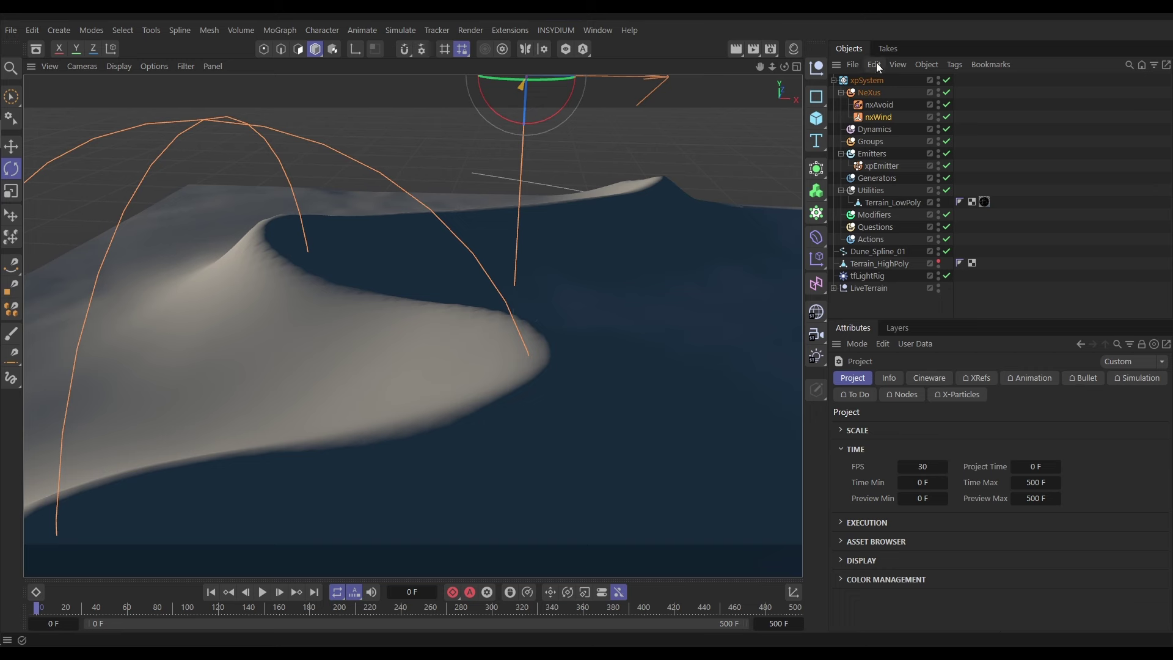
Add an nxTurbulence modifier under NeXus with Turbulence noise type, strength 10, scale 90%, and play.
click(870, 94)
click(1165, 447)
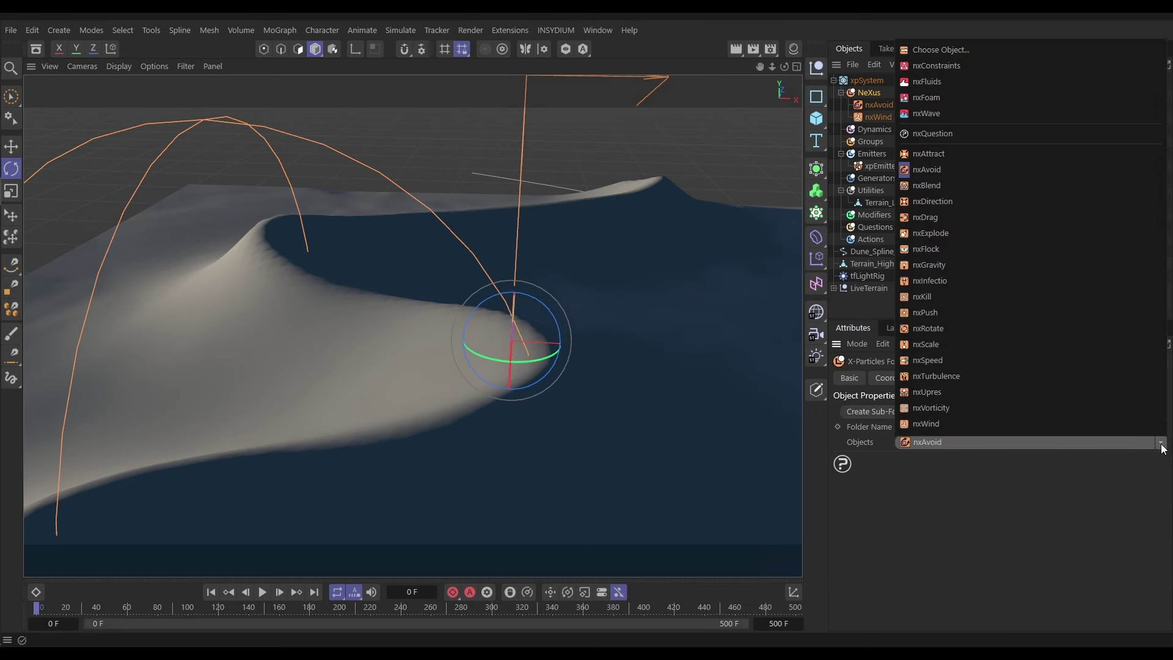
click(932, 383)
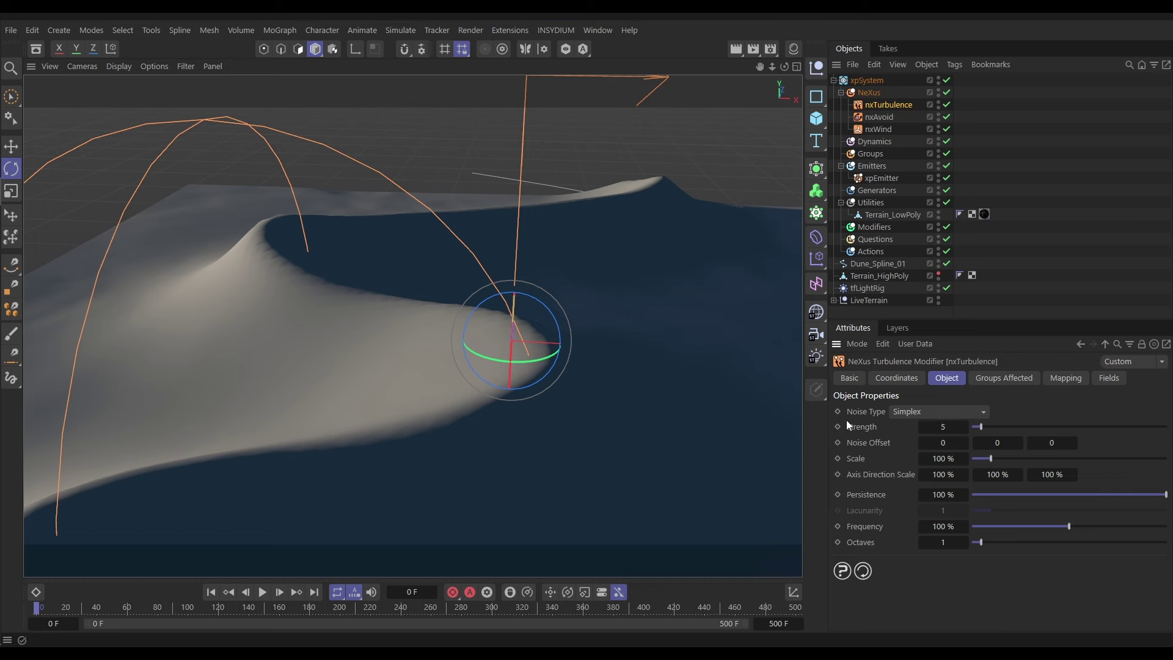
click(907, 412)
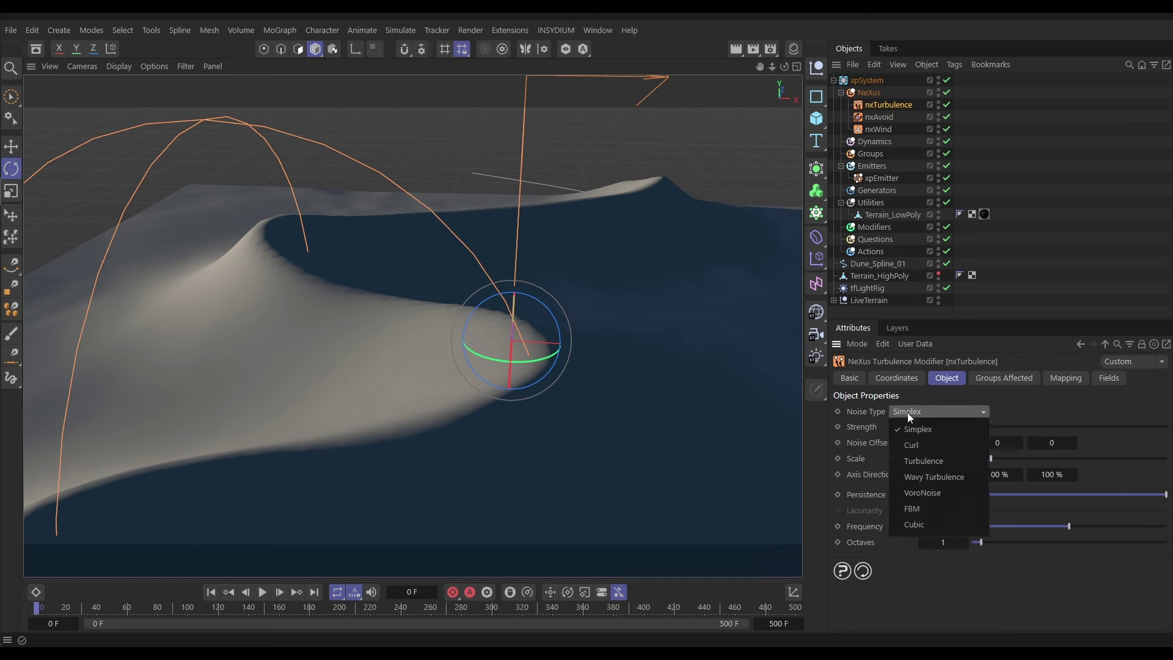
click(933, 462)
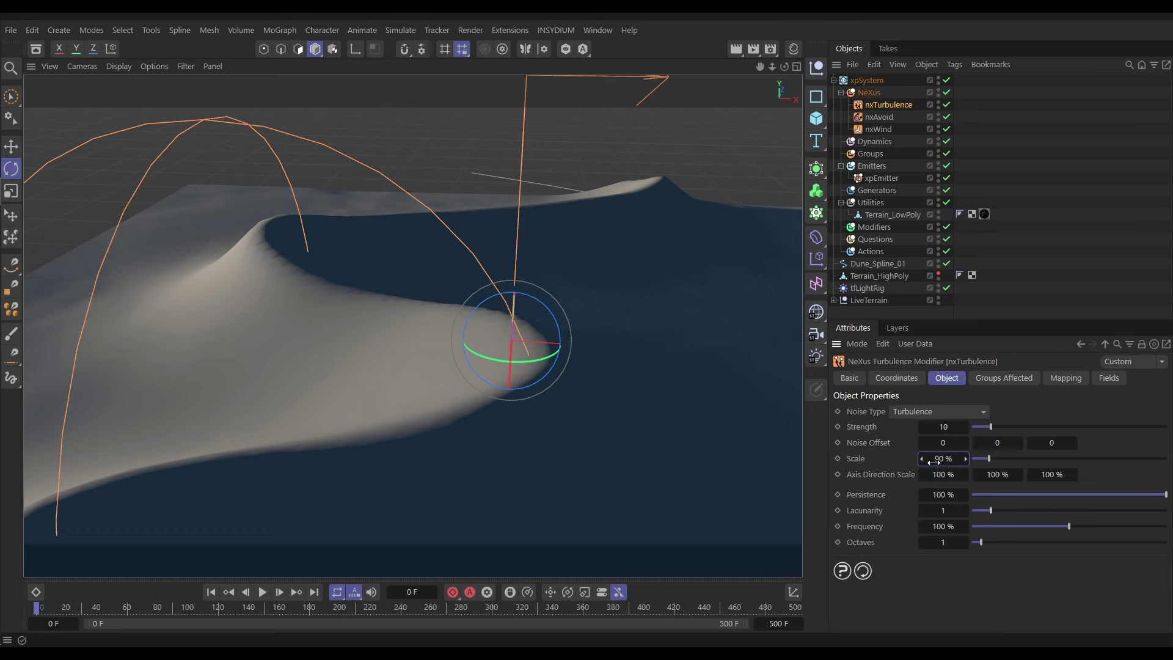
click(263, 592)
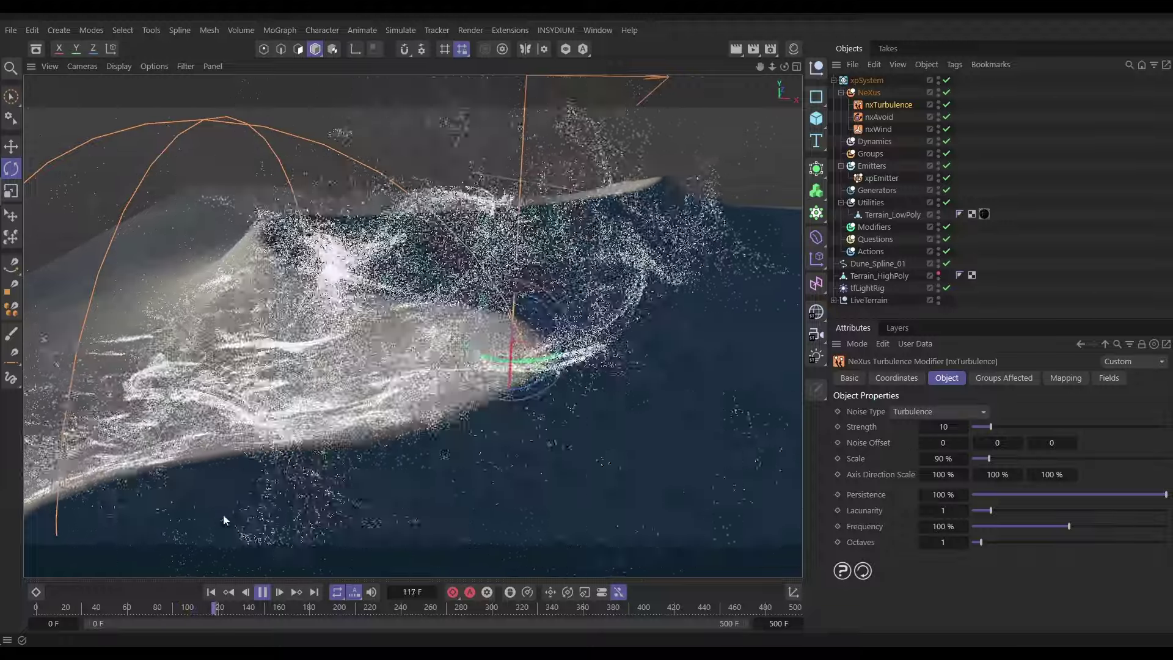
Raise the nxTurbulence Octaves to 4 and replay the simulation from frame 0.
key(space)
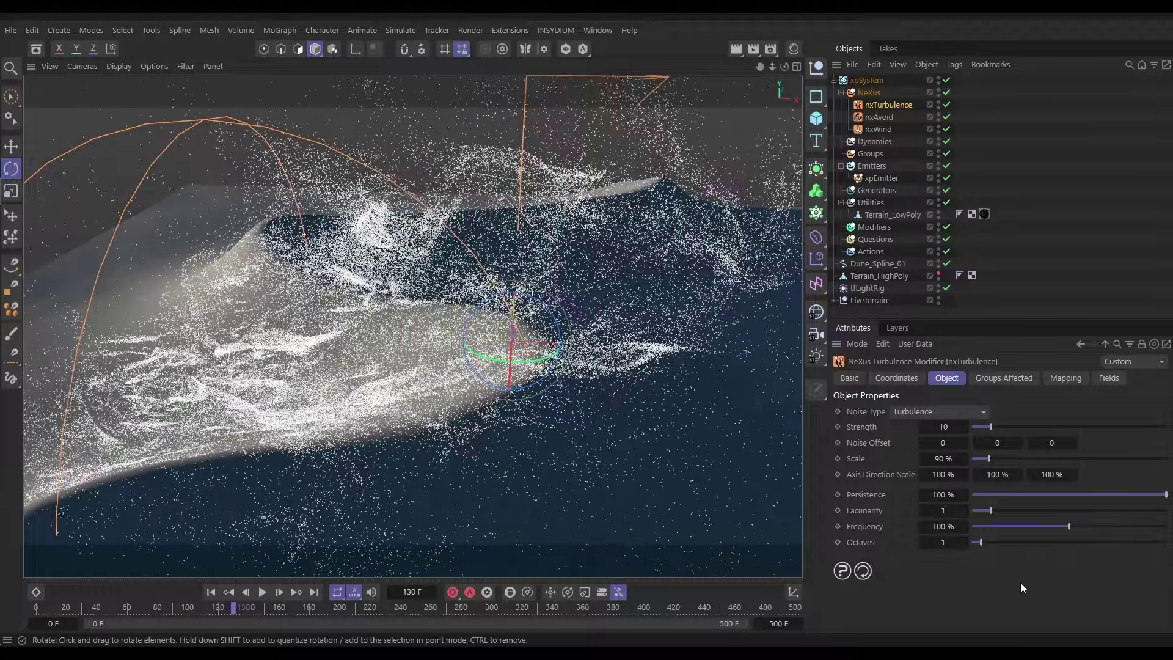
click(966, 542)
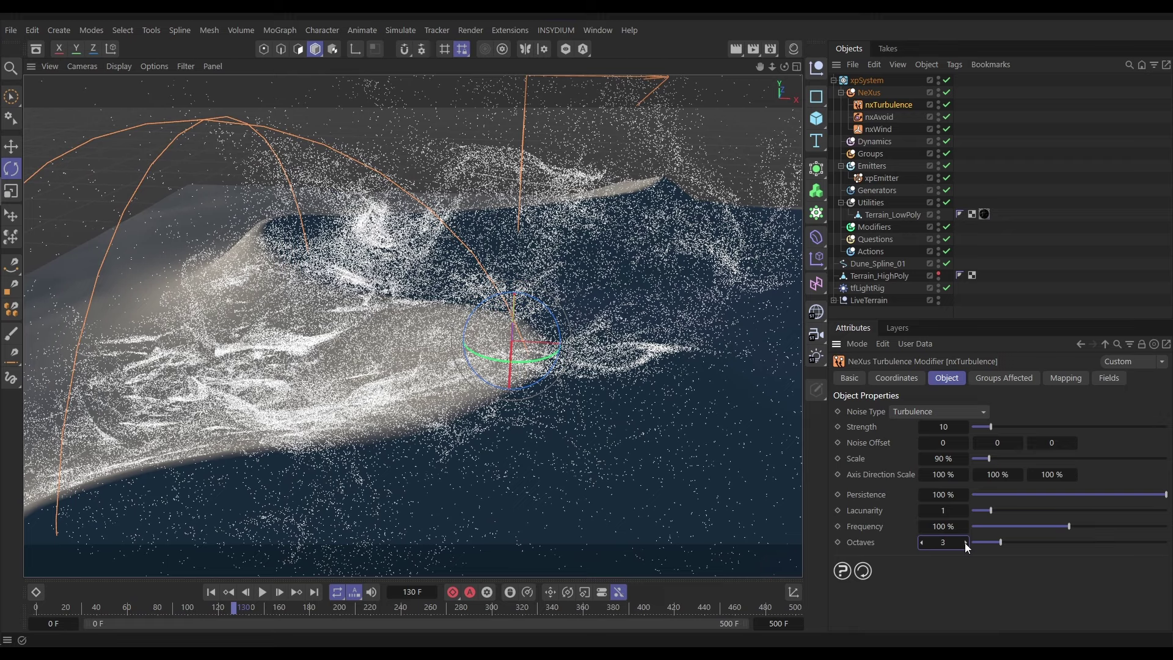
click(967, 542)
click(212, 593)
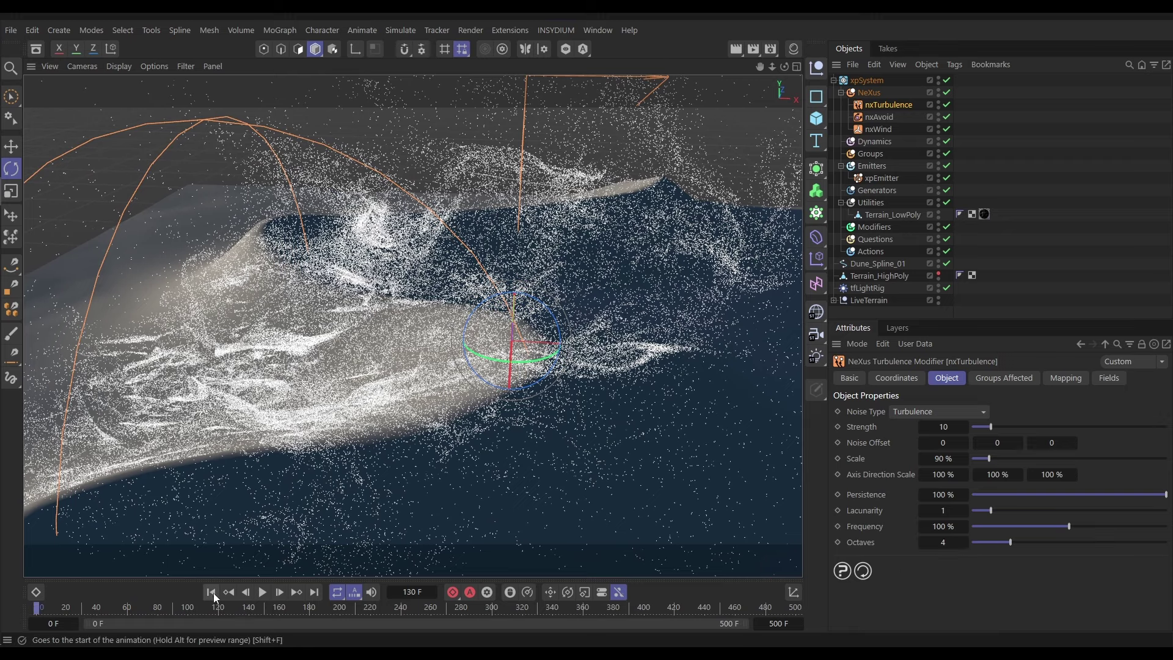
click(262, 592)
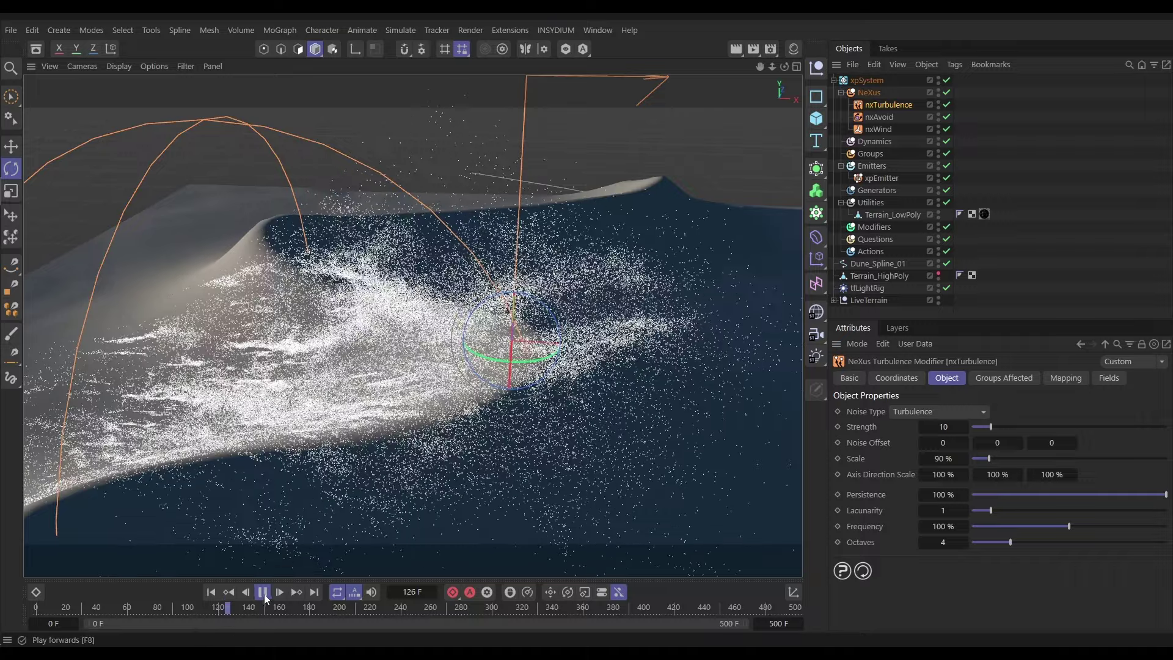
click(263, 593)
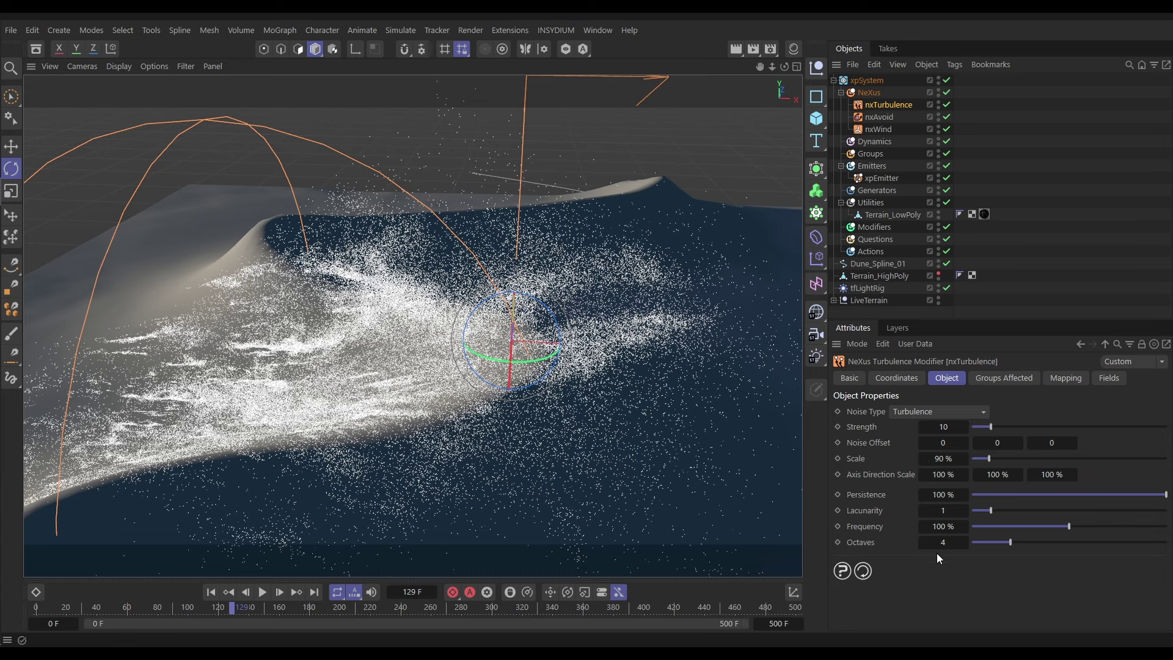
Lower the turbulence Persistence to 27% and replay the simulation from the start.
click(1130, 495)
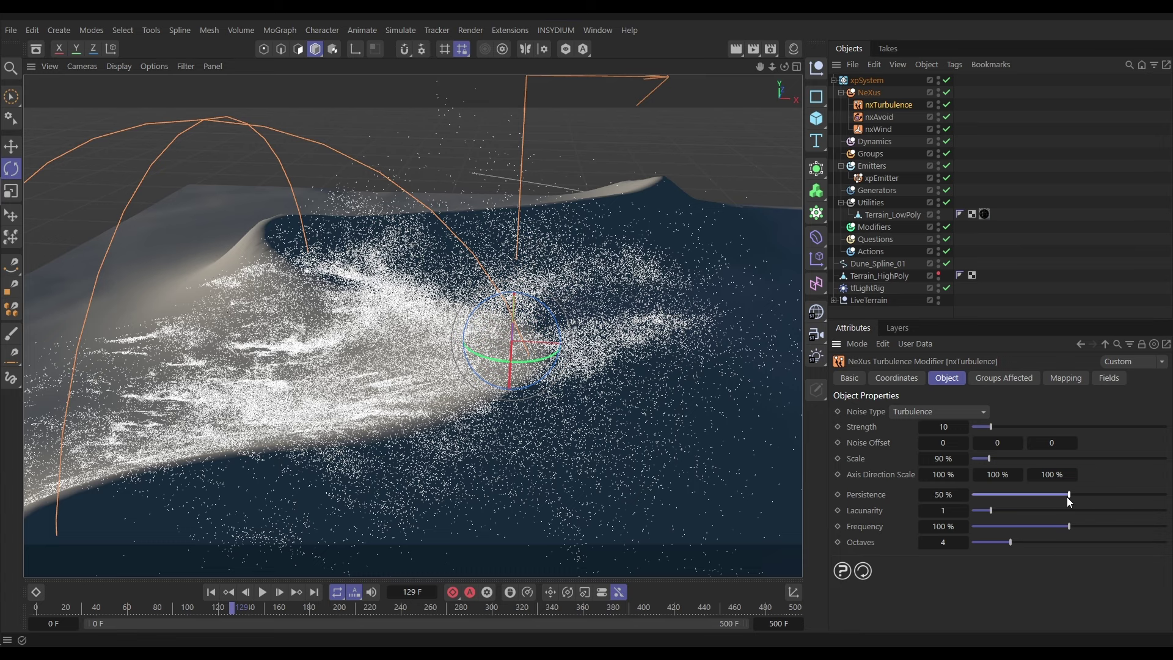
click(210, 592)
click(262, 592)
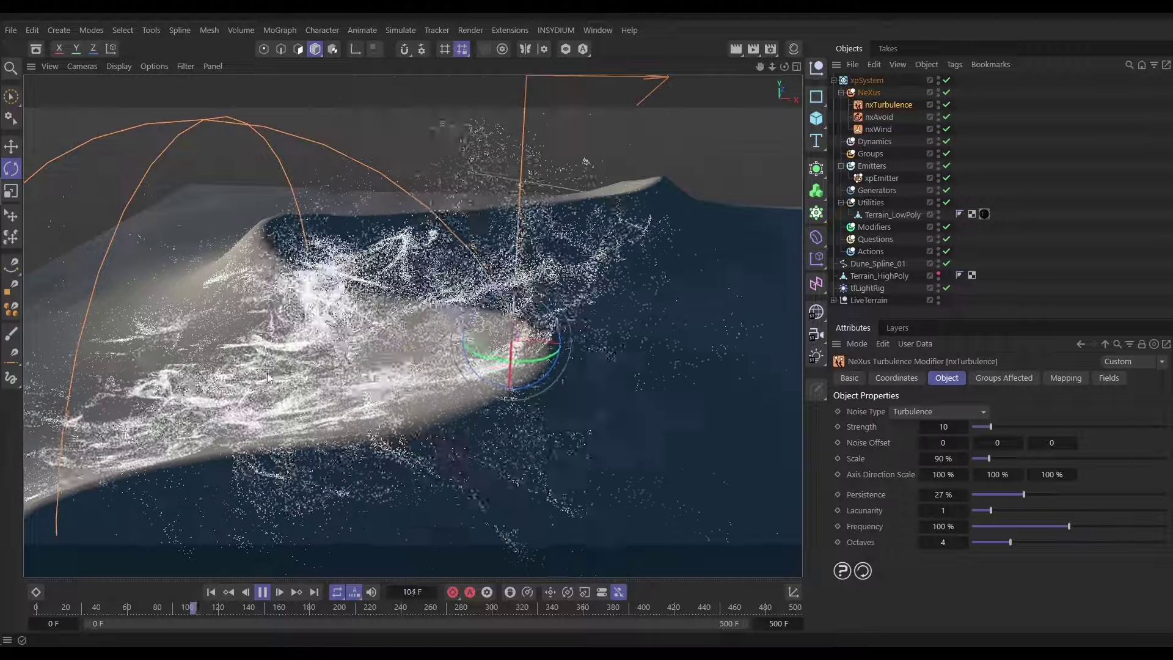
Set turbulence Frequency to 170%, preview the sand, then rewind to frame 0.
double_click(944, 527)
text(1)
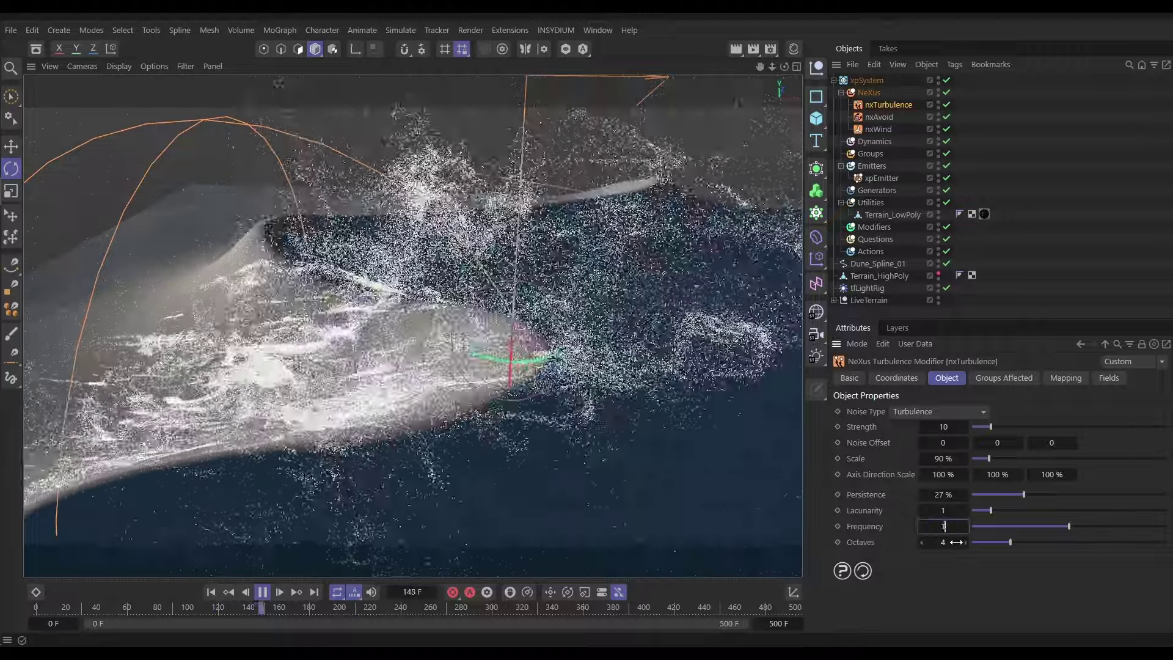
text(70)
key(Return)
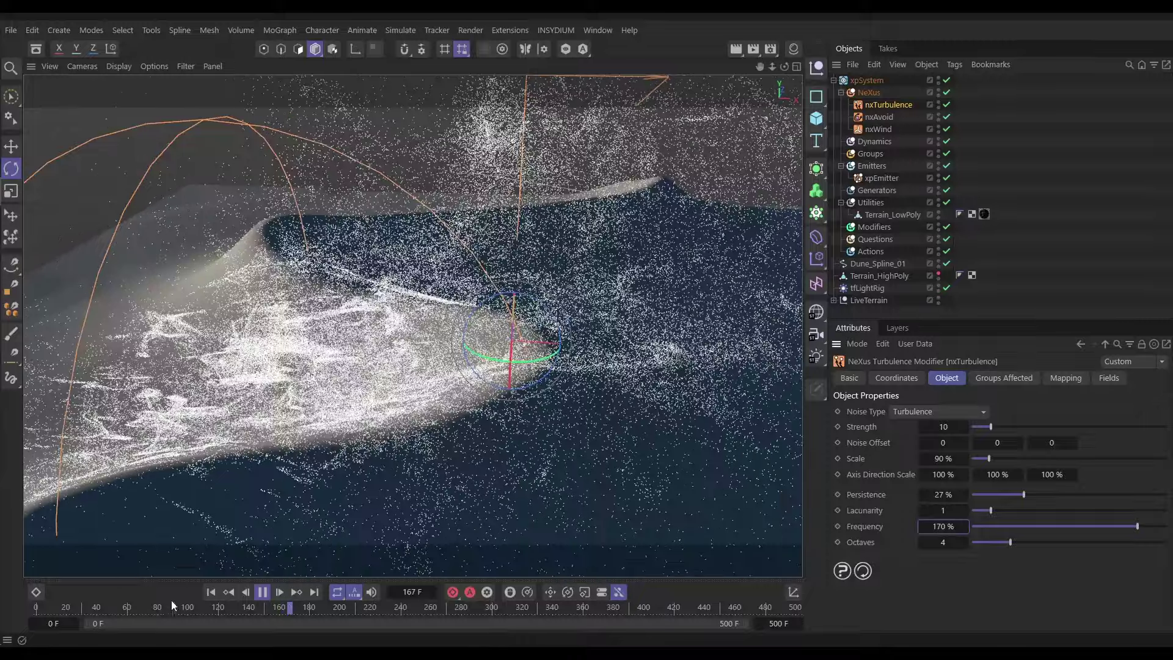
click(210, 592)
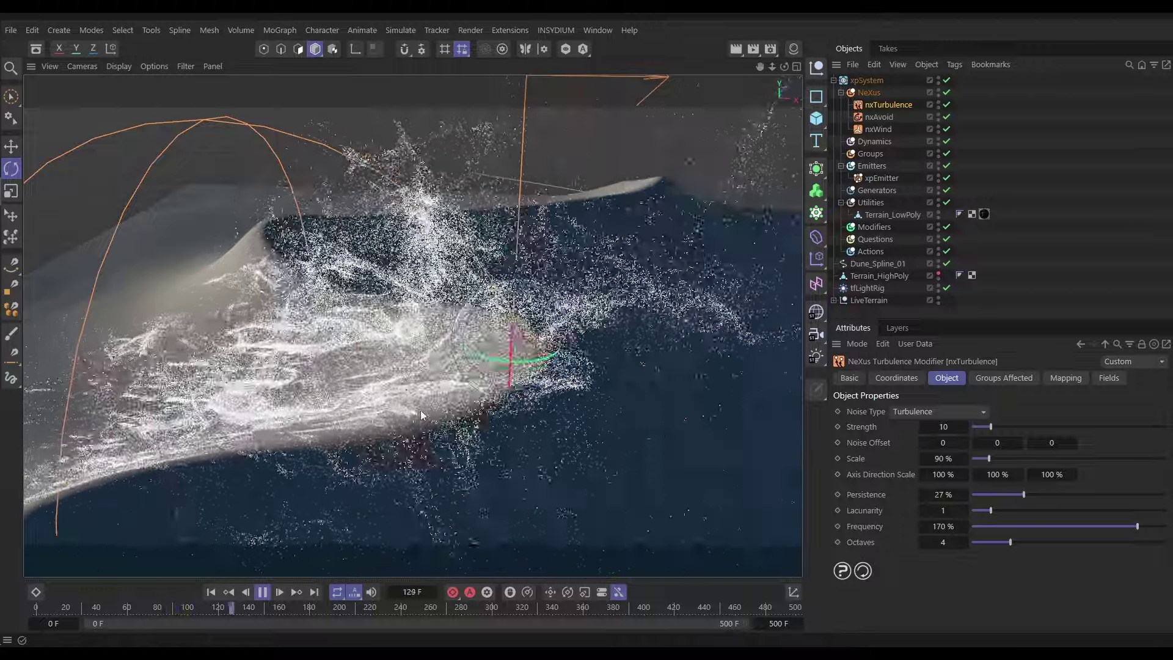
click(263, 592)
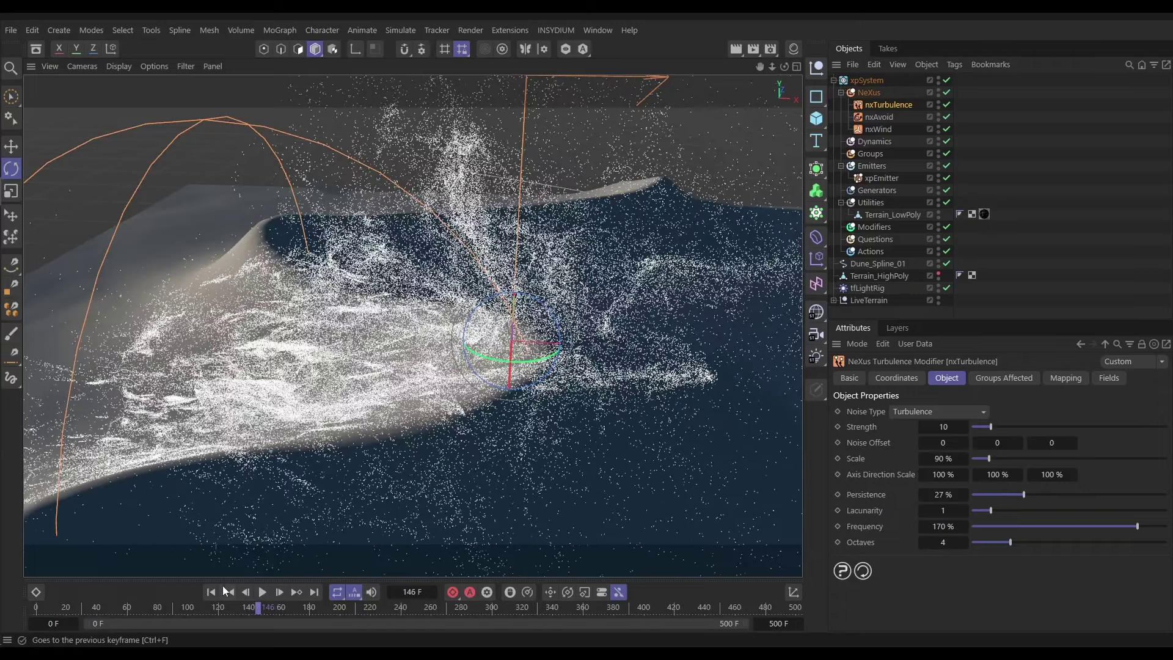
click(211, 592)
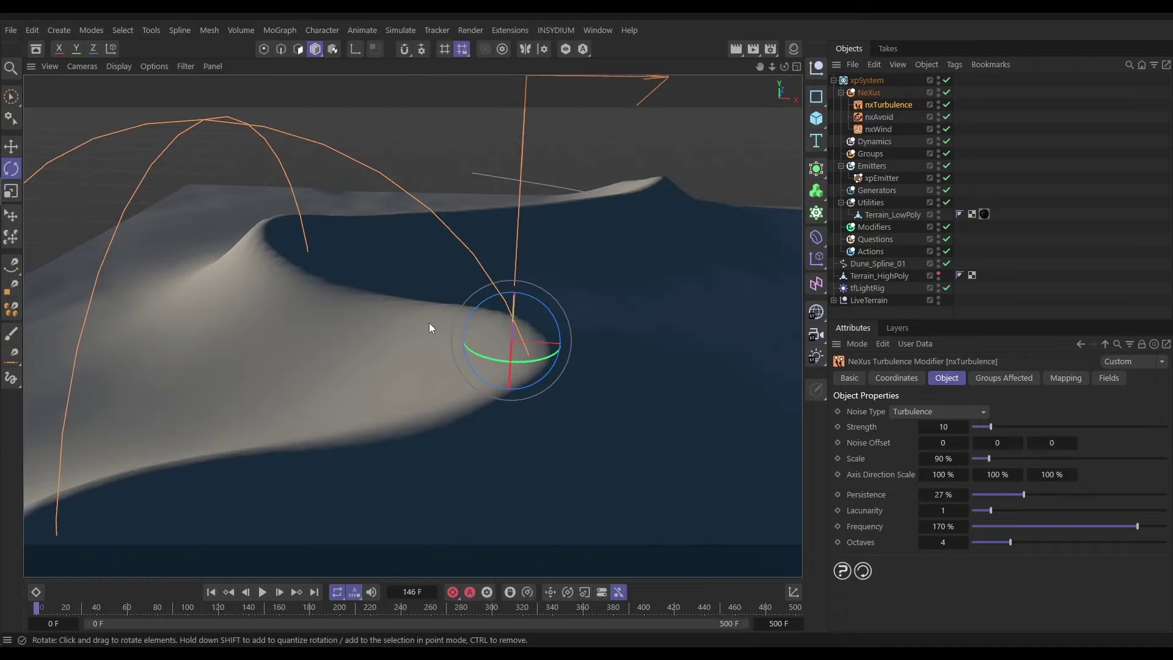
Hide the nxWind gizmo by turning off its Visible in Editor option.
scroll(429, 322, down, 5)
mouse_move(391, 331)
alt+mouse_down()
mouse_move(324, 348)
mouse_move(393, 342)
alt+mouse_up()
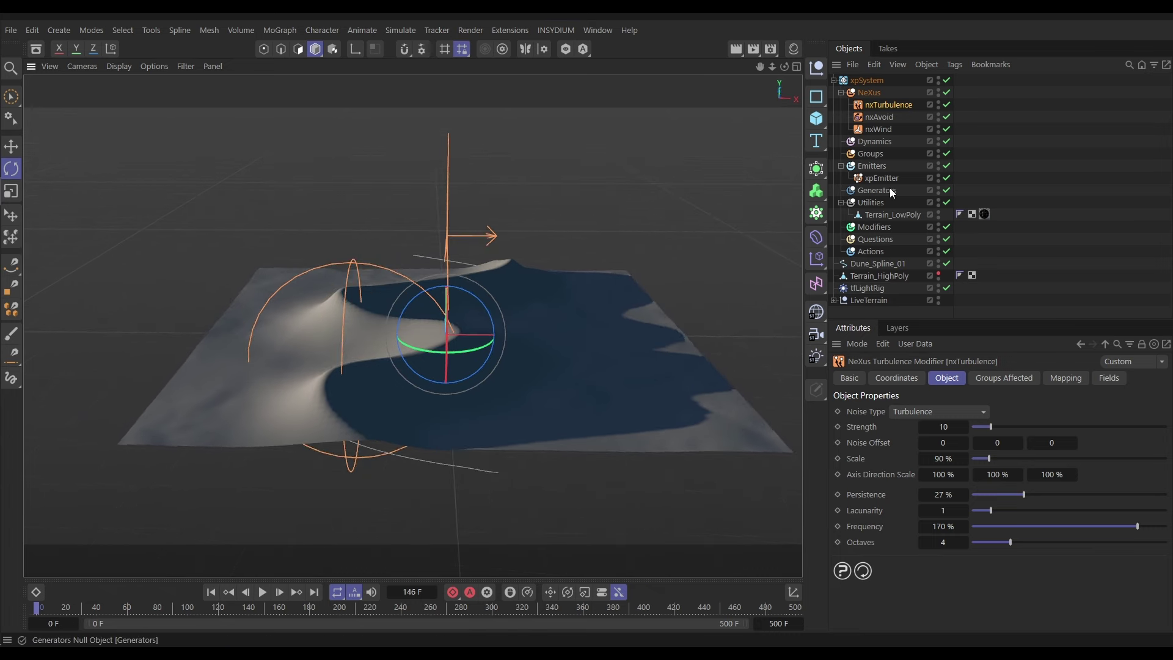
click(876, 129)
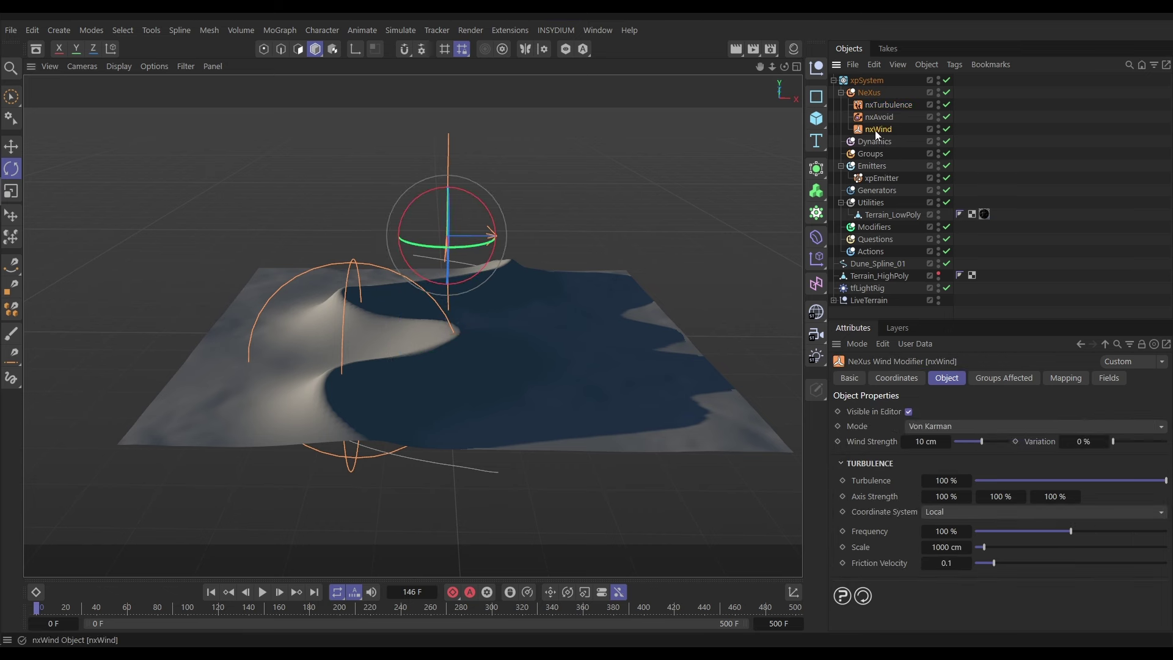
click(909, 412)
click(655, 175)
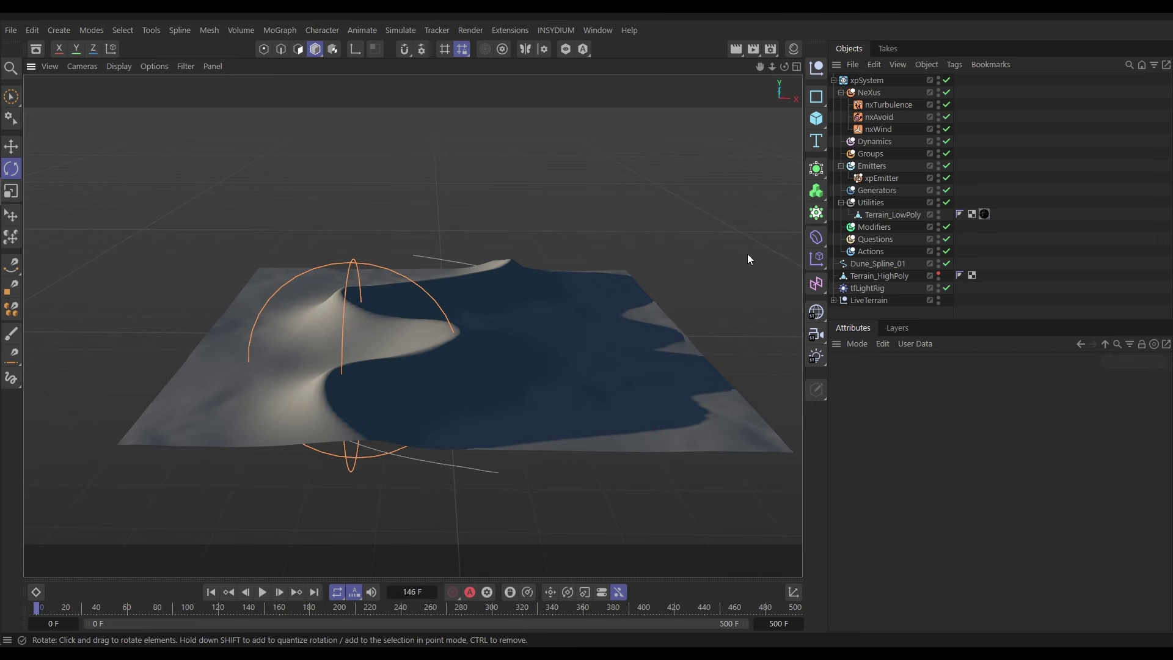
Hide the xpEmitter's falloff sphere from the viewport via its Falloff settings.
click(881, 177)
click(946, 379)
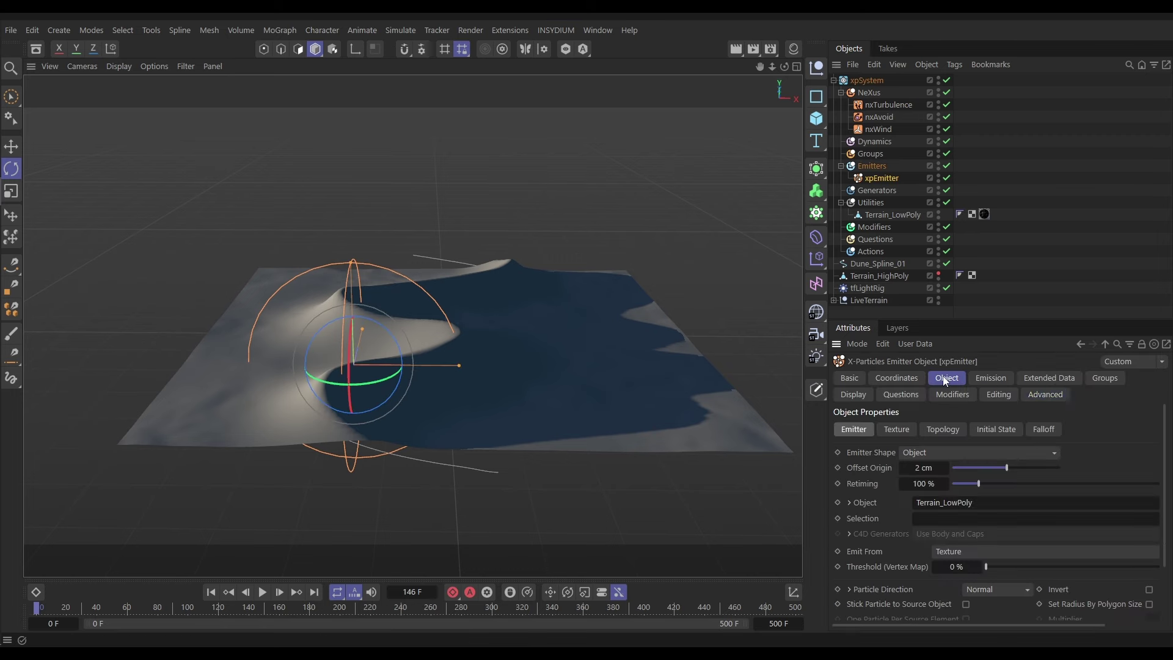
click(1048, 429)
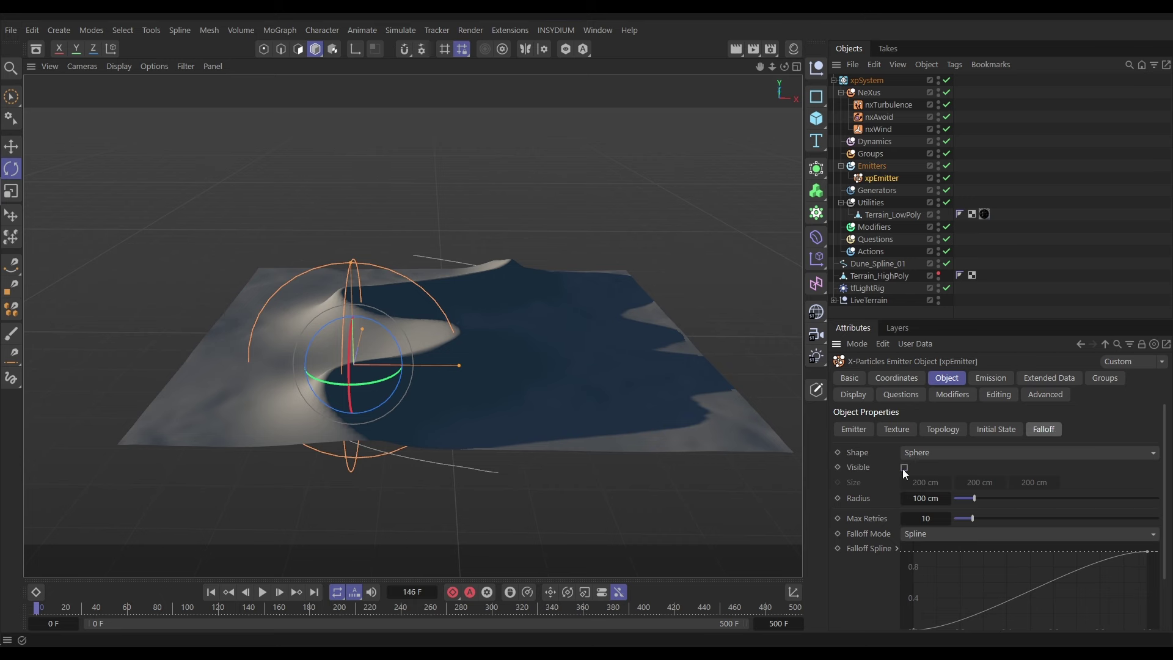
click(511, 291)
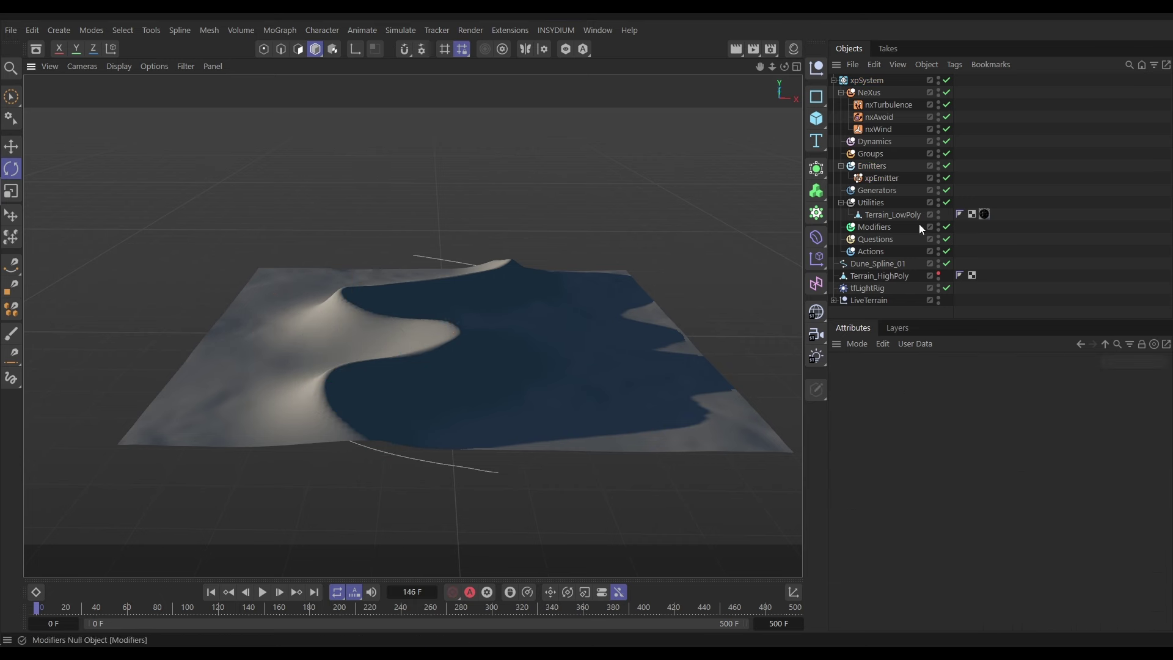
Hide Terrain_LowPoly in the editor and duplicate Dune_Spline_01.
click(938, 210)
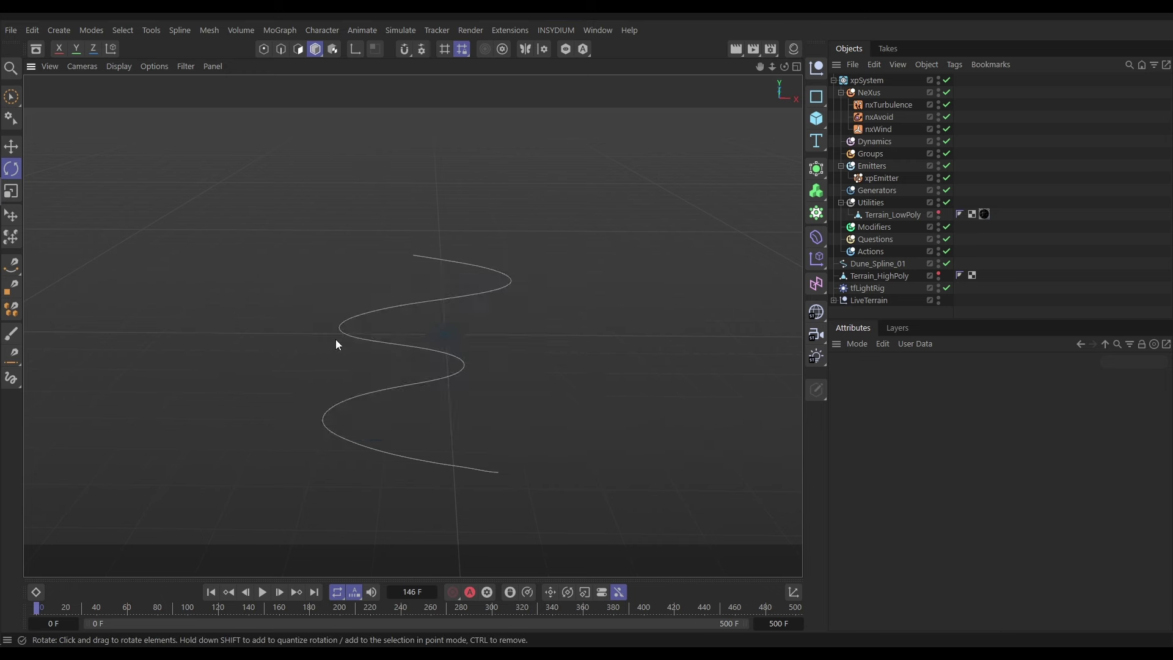
alt+drag(336, 339, 305, 278)
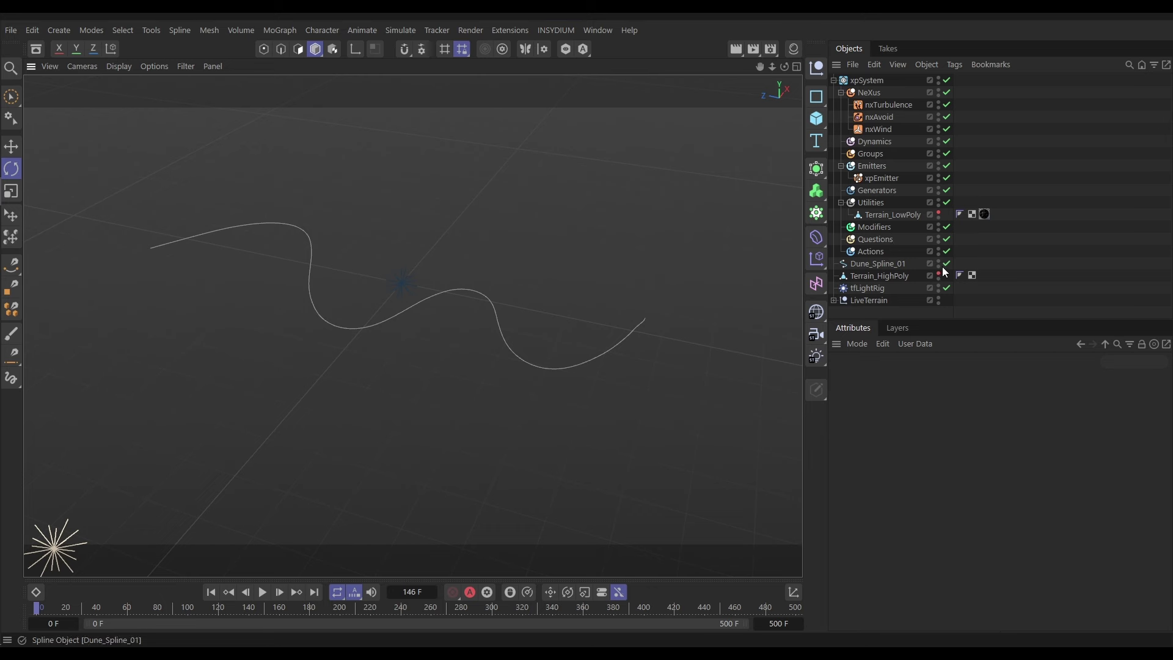
click(904, 265)
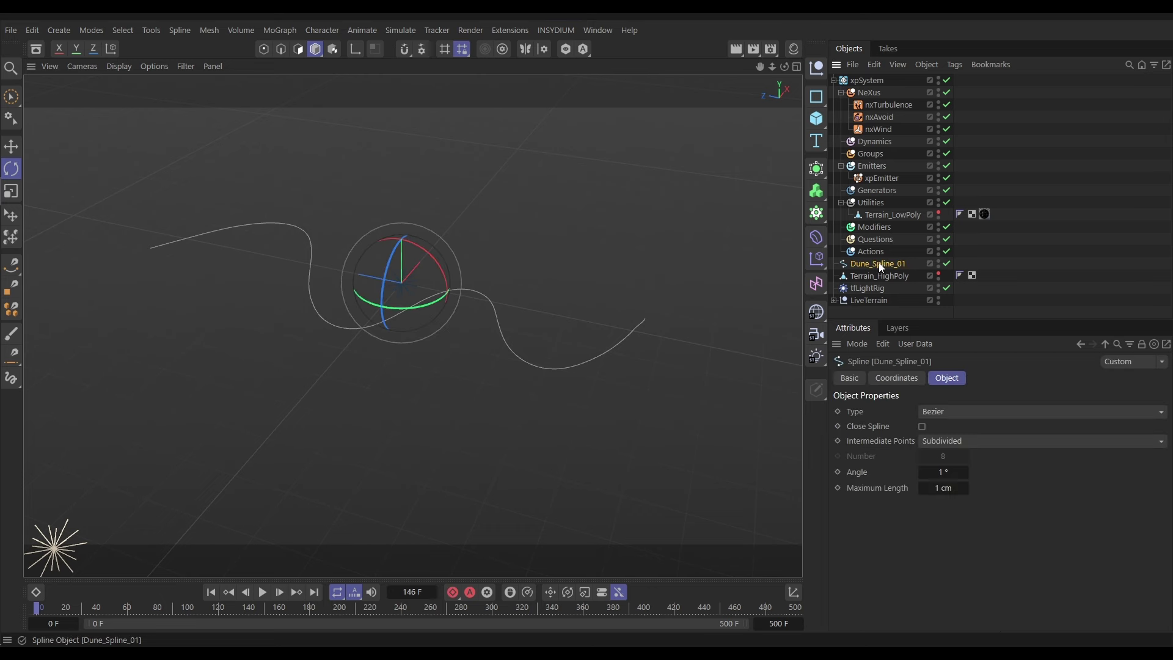
ctrl+drag(879, 266, 884, 277)
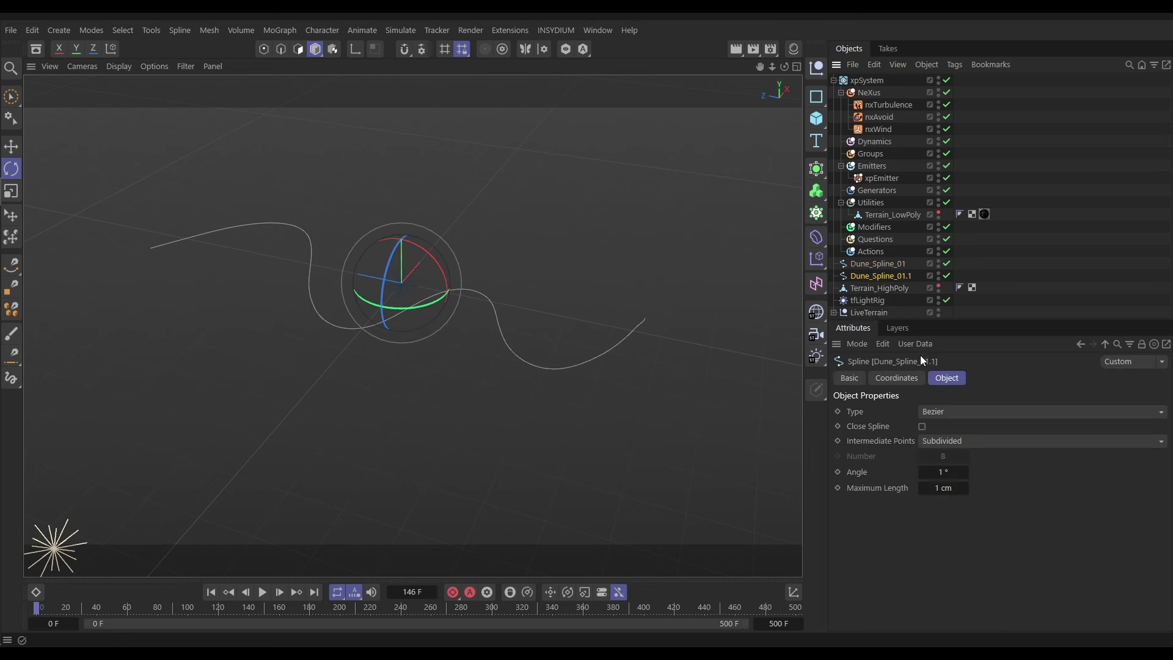
Rename the duplicated spline to Dune_Spline_02.
click(849, 378)
click(996, 431)
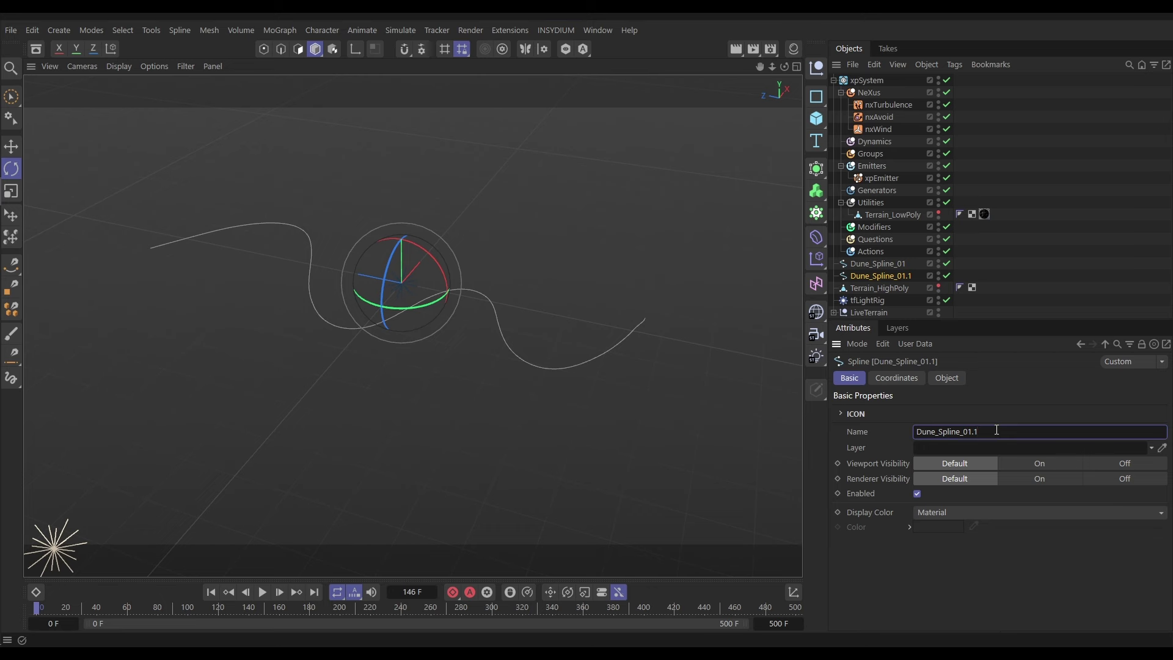
key(BackSpace)
key(BackSpace)
key(BackSpace)
text(2)
key(Return)
Hide Dune_Spline_01 in the editor and switch to Points mode.
click(939, 262)
click(938, 262)
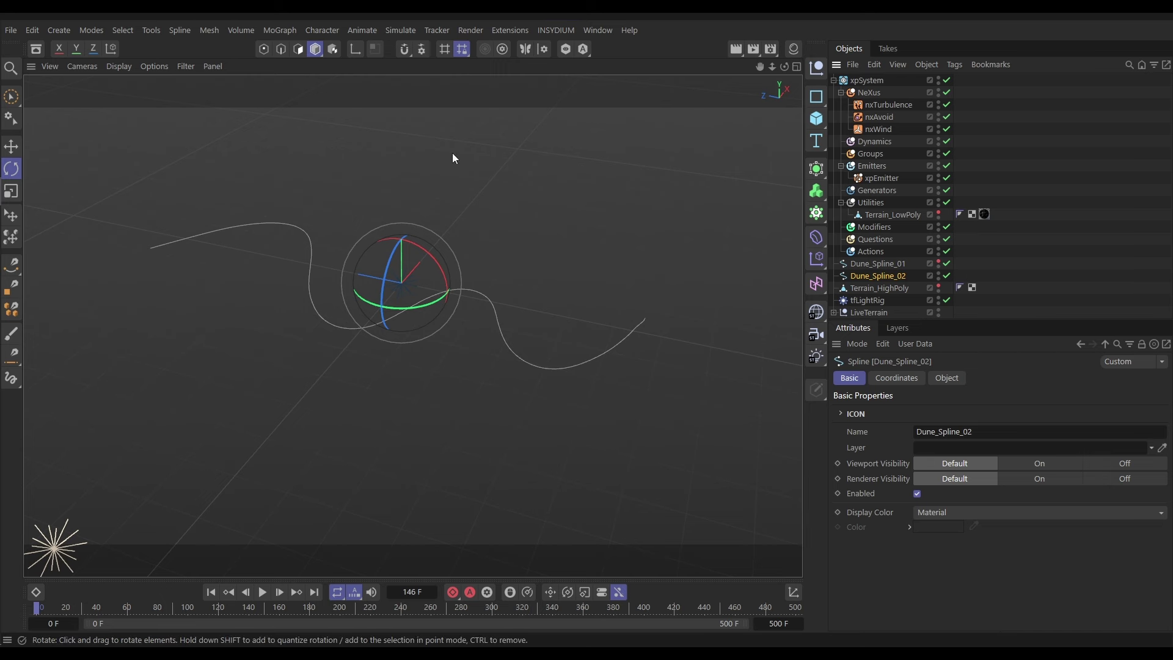
click(263, 49)
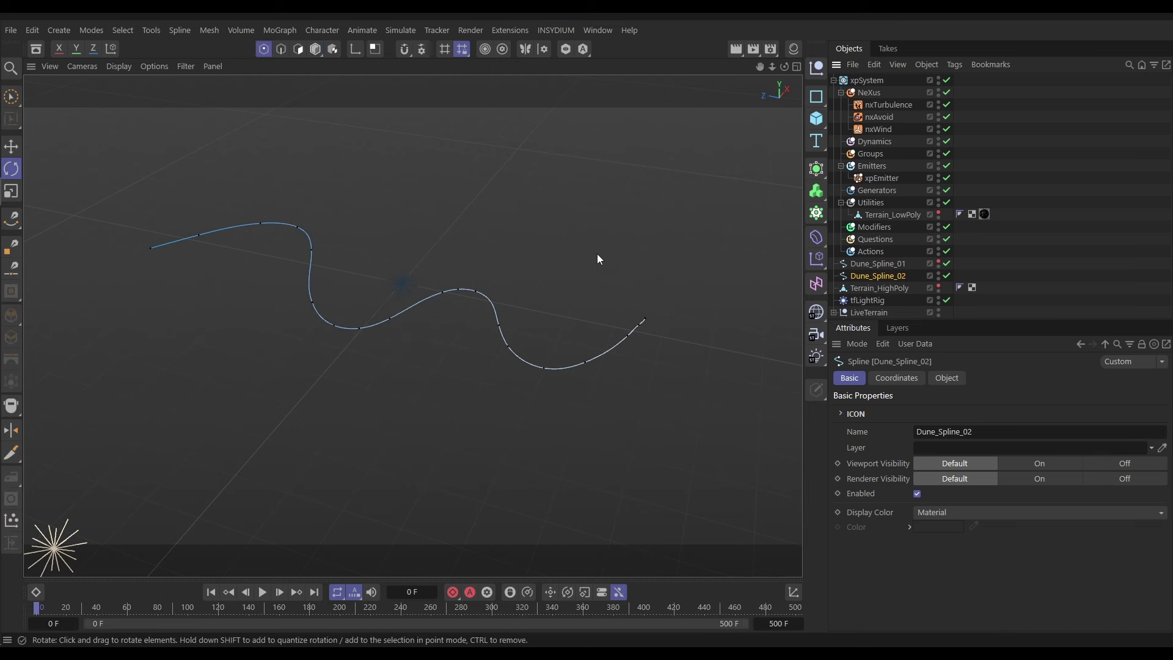
Unhide Terrain_LowPoly, maximise the Right view from the four-view layout, then select Terrain_LowPoly.
click(939, 213)
alt+drag(472, 254, 568, 303)
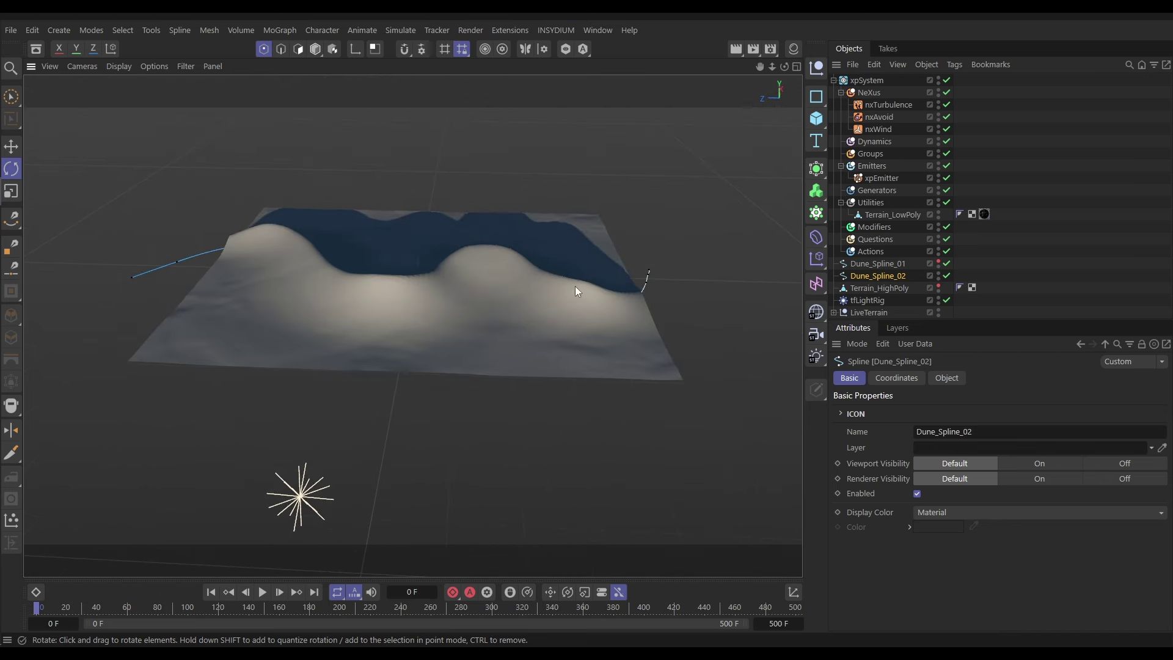
middle_click(395, 290)
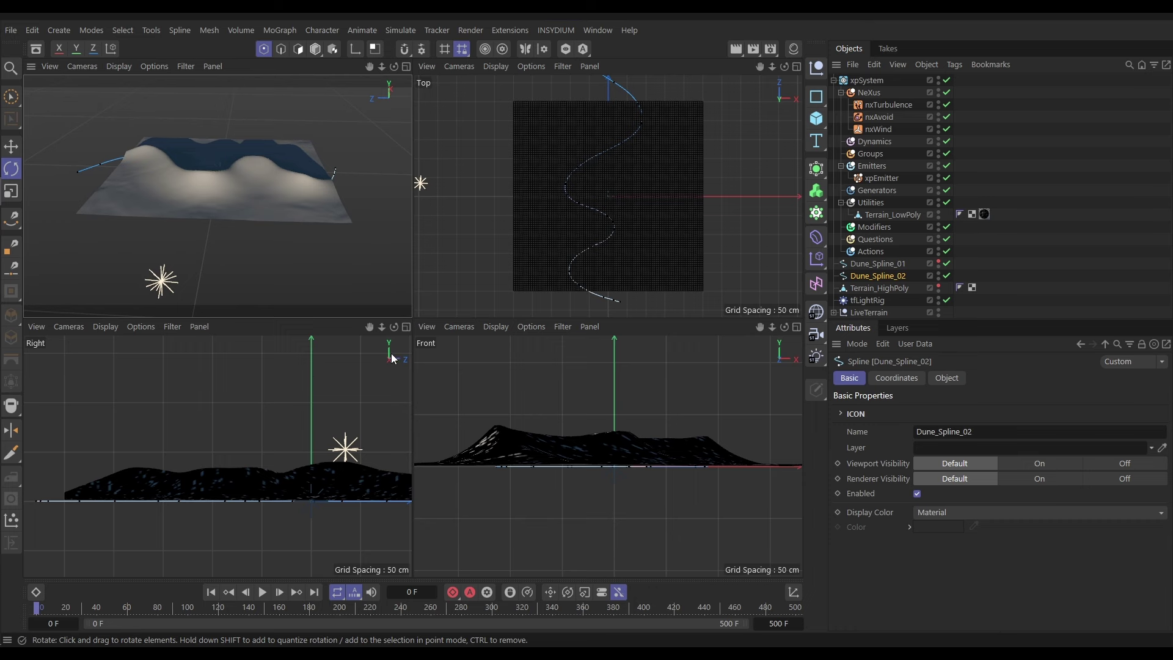
click(407, 328)
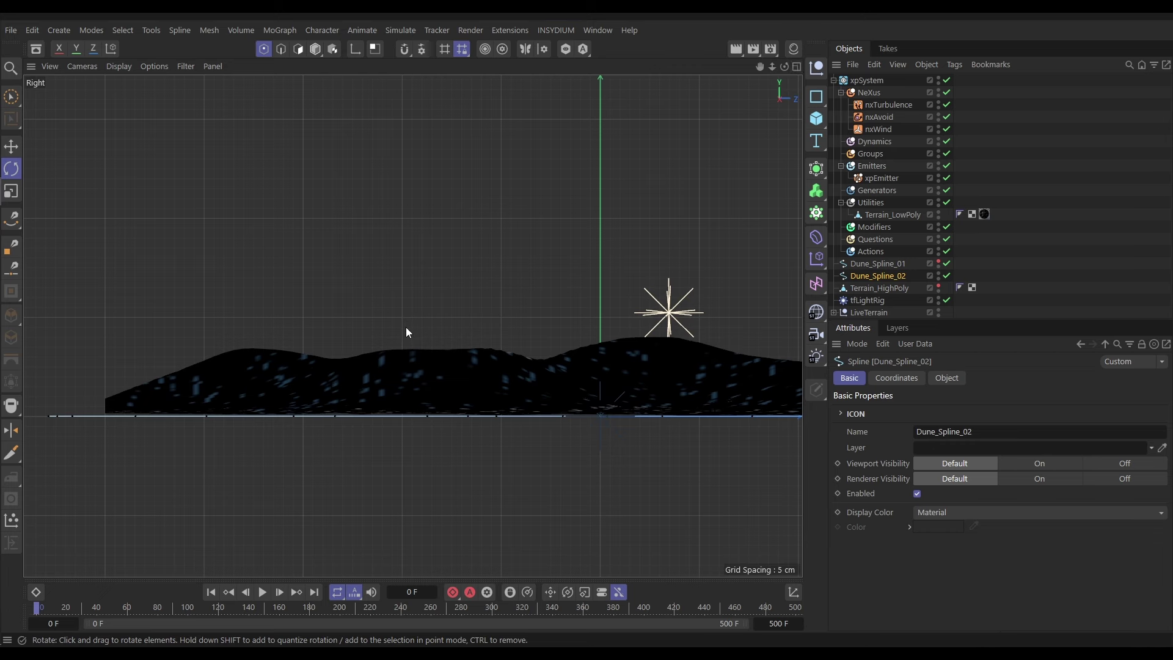
click(117, 66)
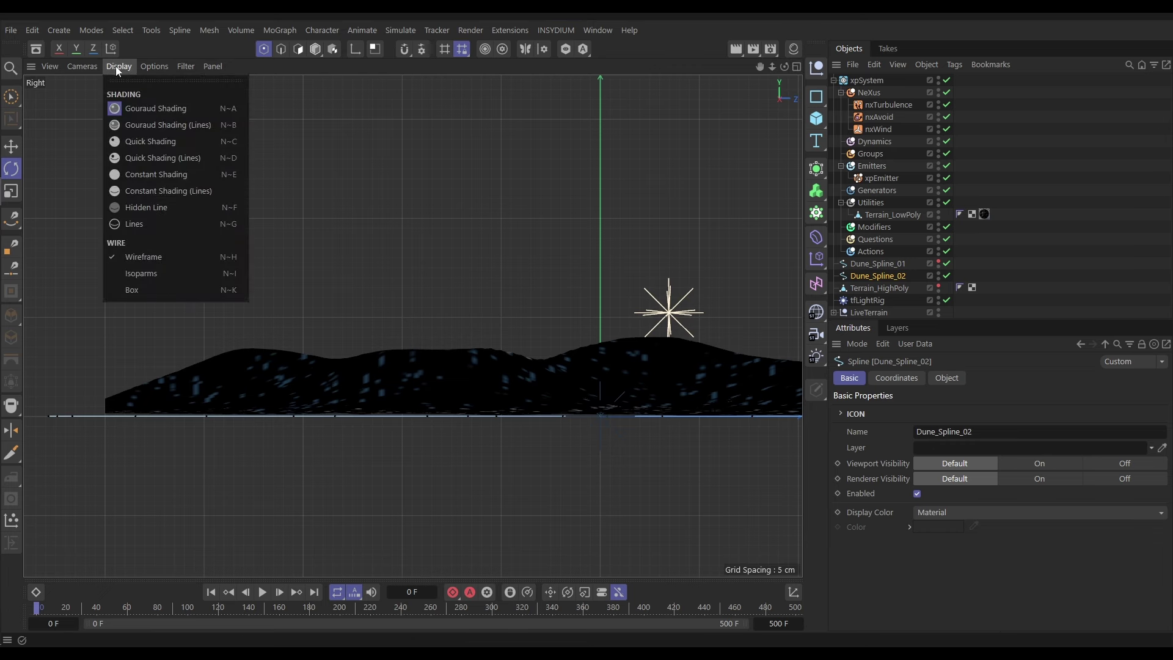
click(115, 66)
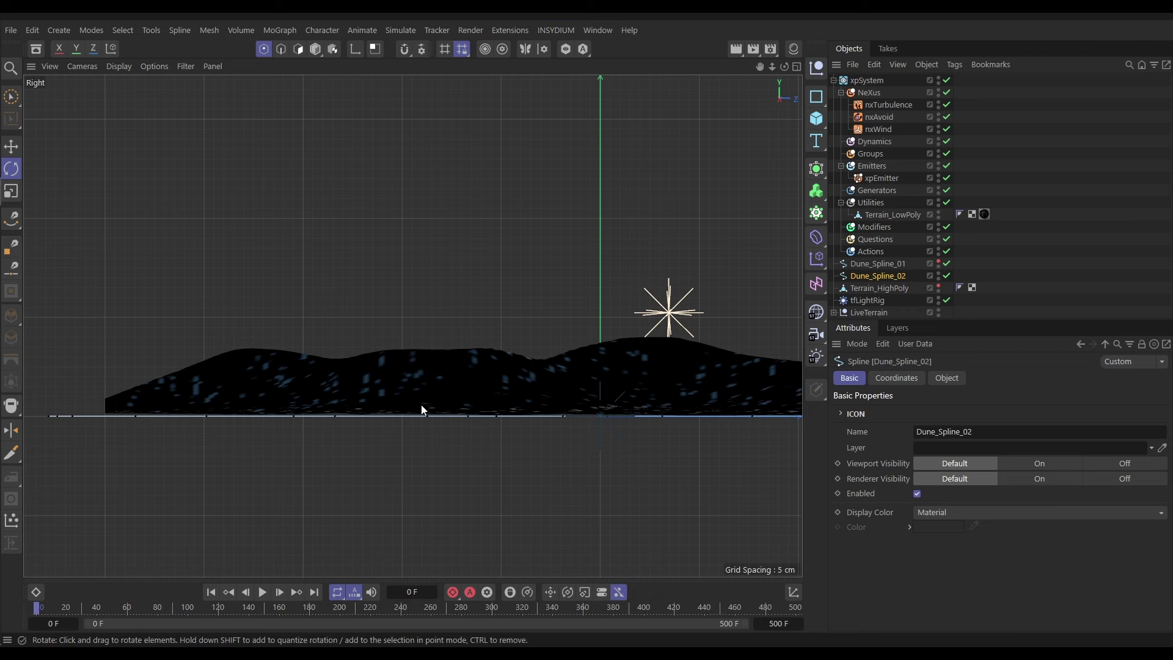
click(880, 215)
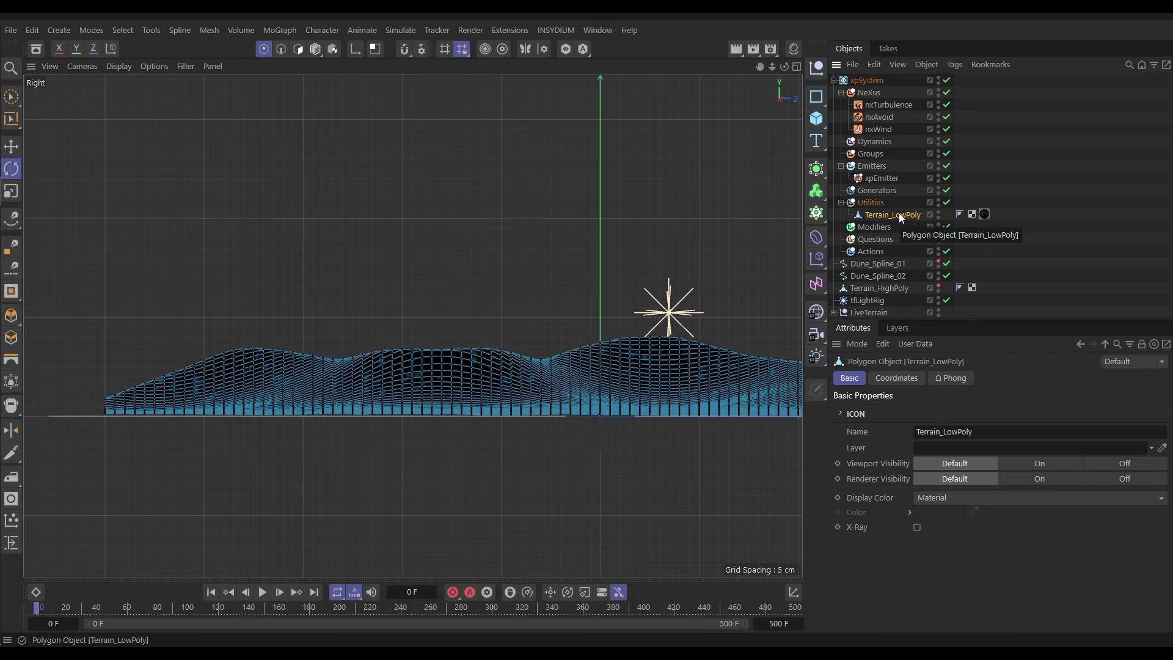
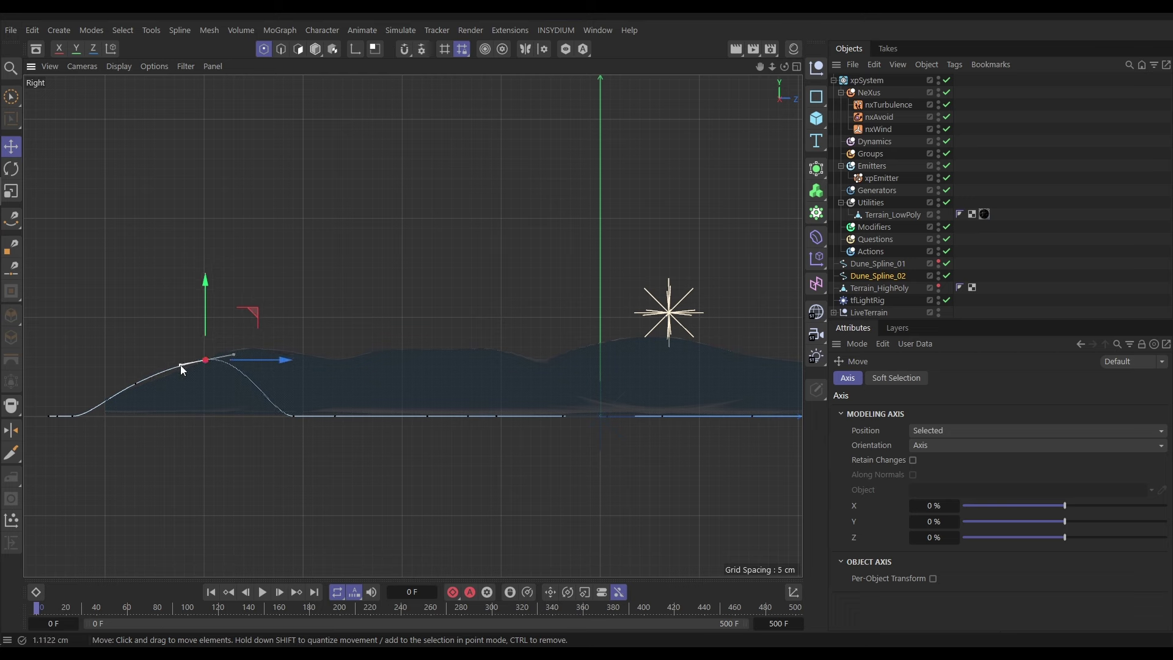
Raise the first four baseline points of Dune_Spline_02 up to crest height, about 29–33 cm.
click(293, 416)
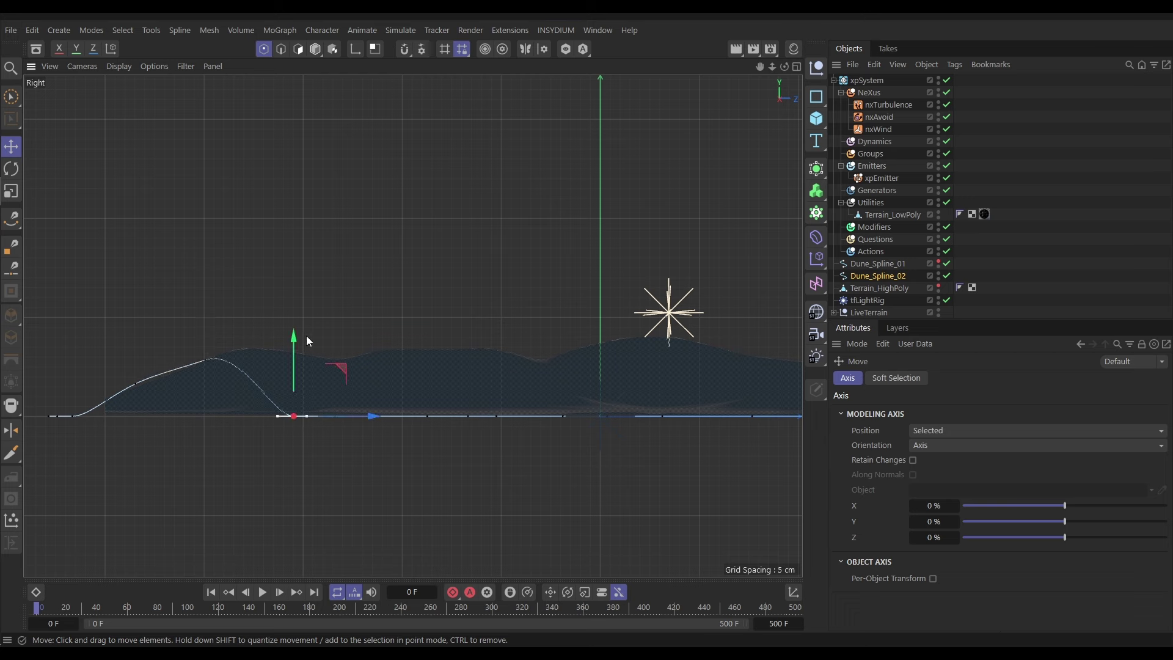
drag(294, 337, 294, 273)
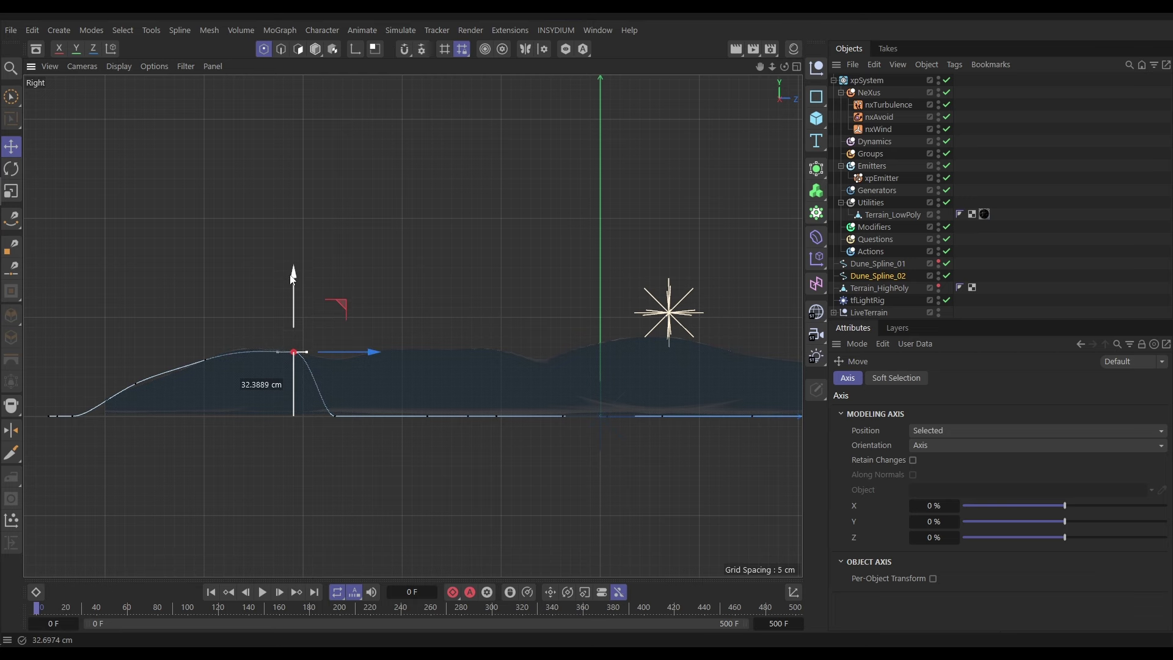
click(336, 415)
drag(338, 342, 335, 283)
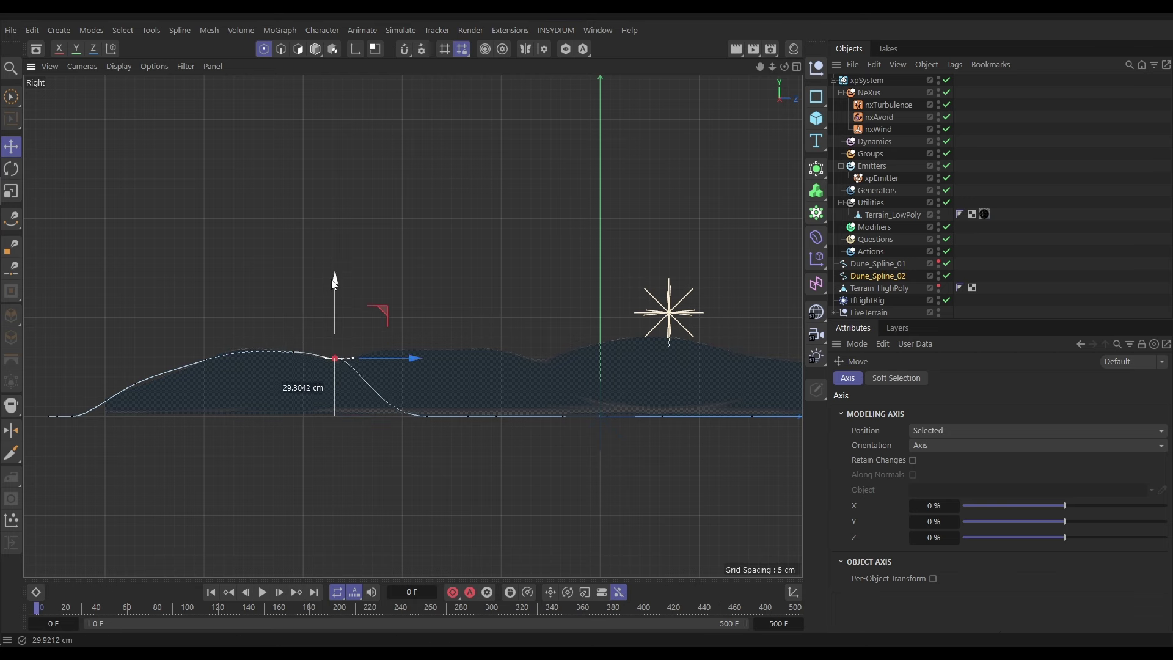
click(427, 416)
drag(427, 333, 428, 272)
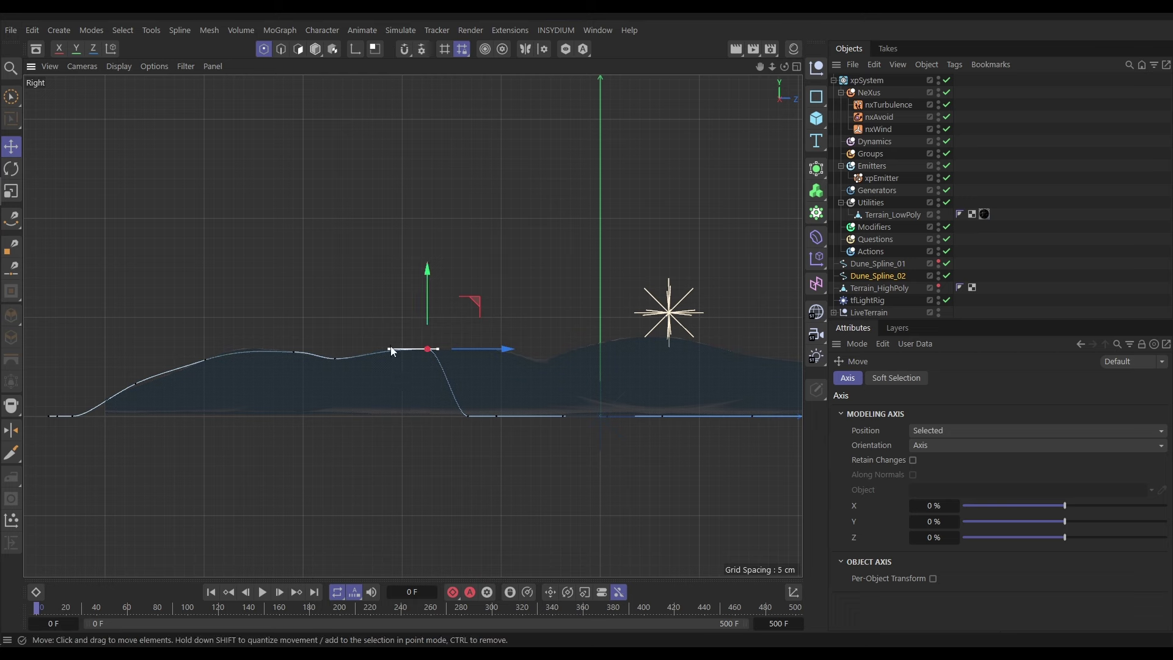
click(468, 416)
drag(468, 340, 468, 272)
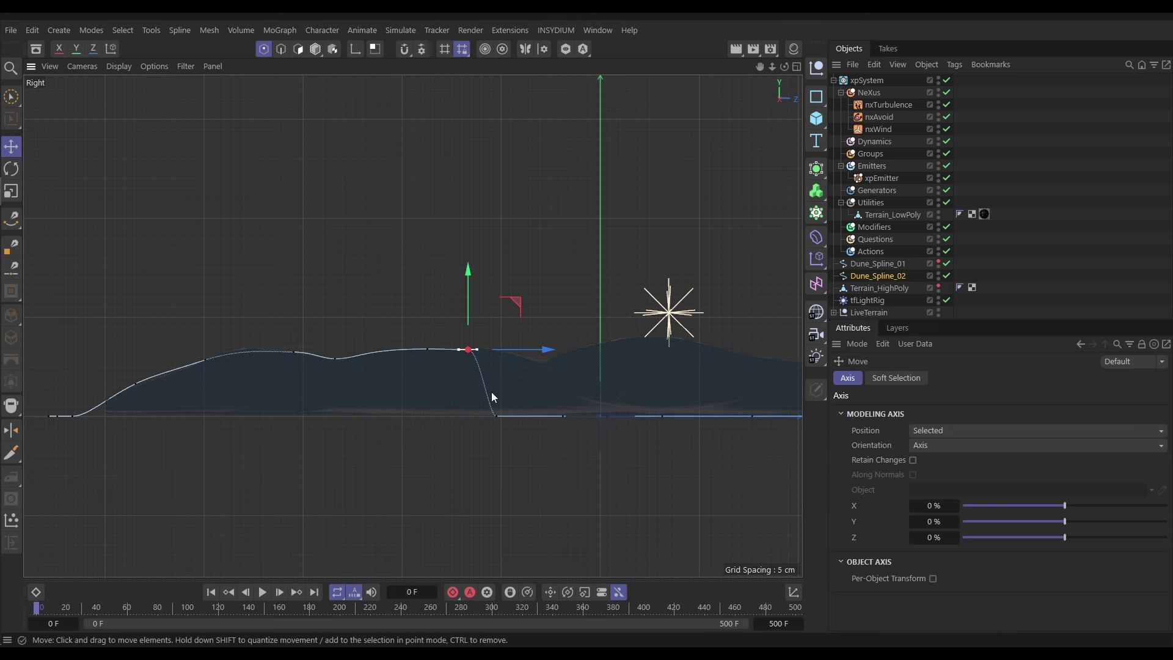
Lift the next four points onto the dune crests, smoothing one point's tangent along the slope.
click(497, 416)
drag(499, 337, 497, 270)
click(561, 416)
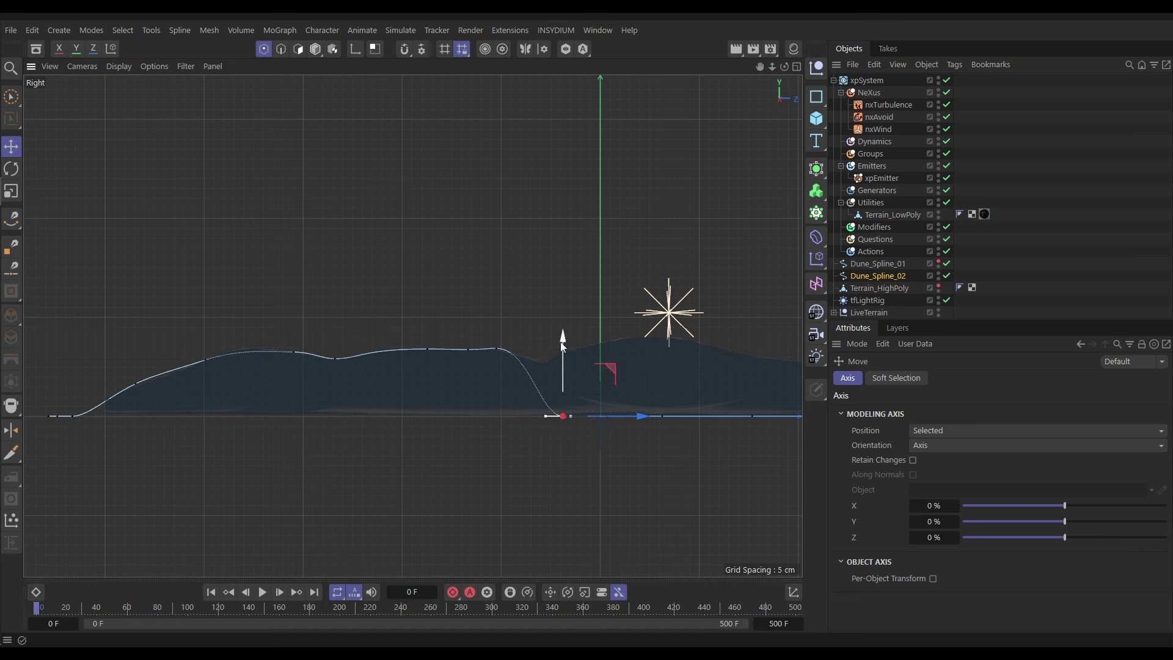
drag(560, 342, 566, 279)
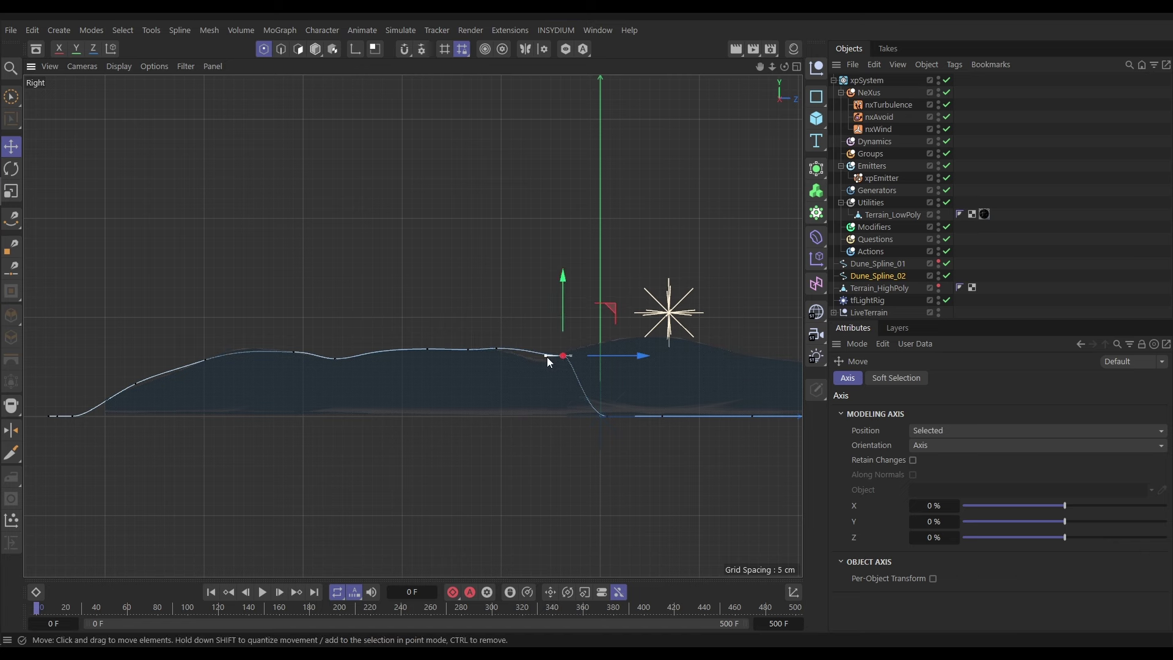
drag(547, 356, 536, 369)
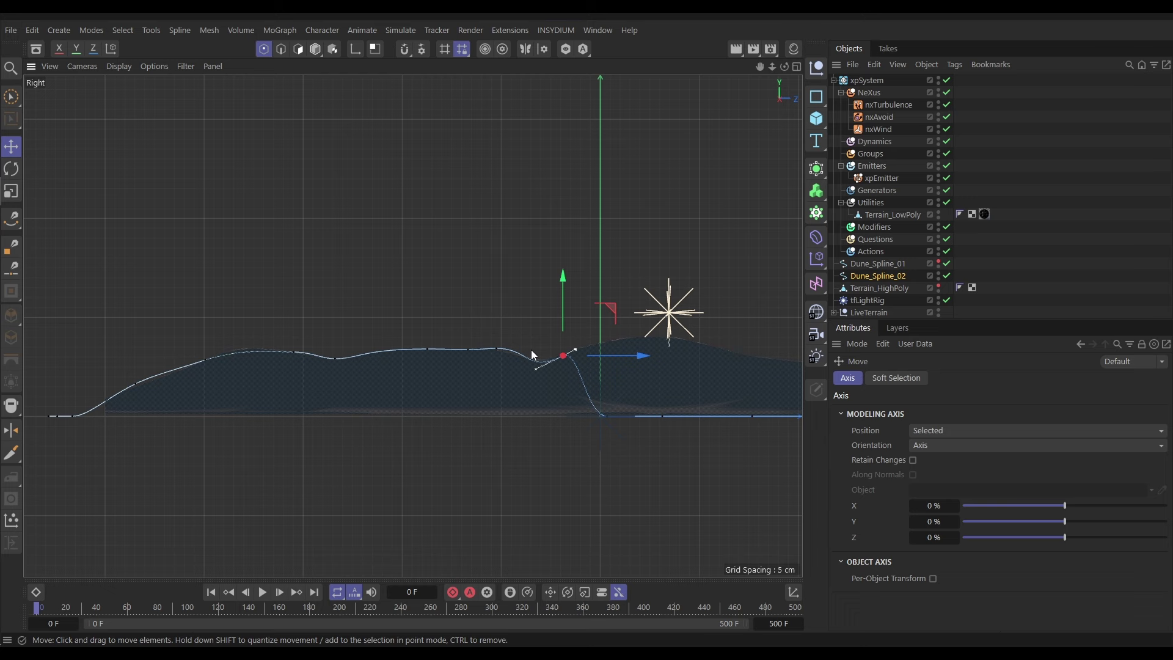
click(603, 417)
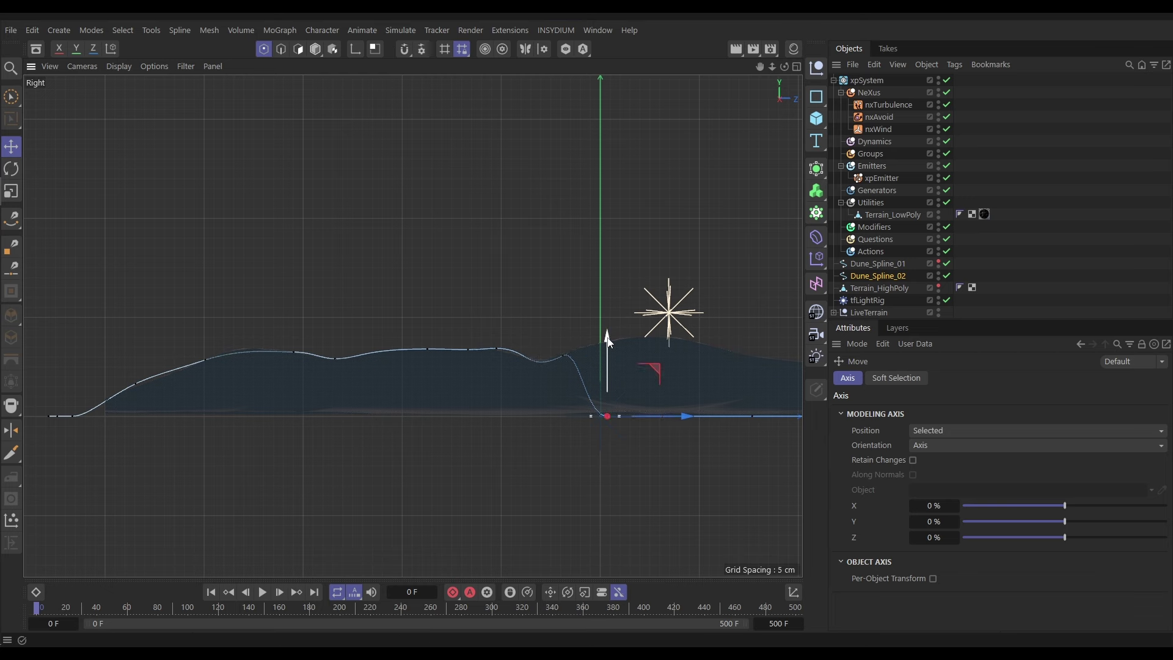
drag(608, 340, 608, 264)
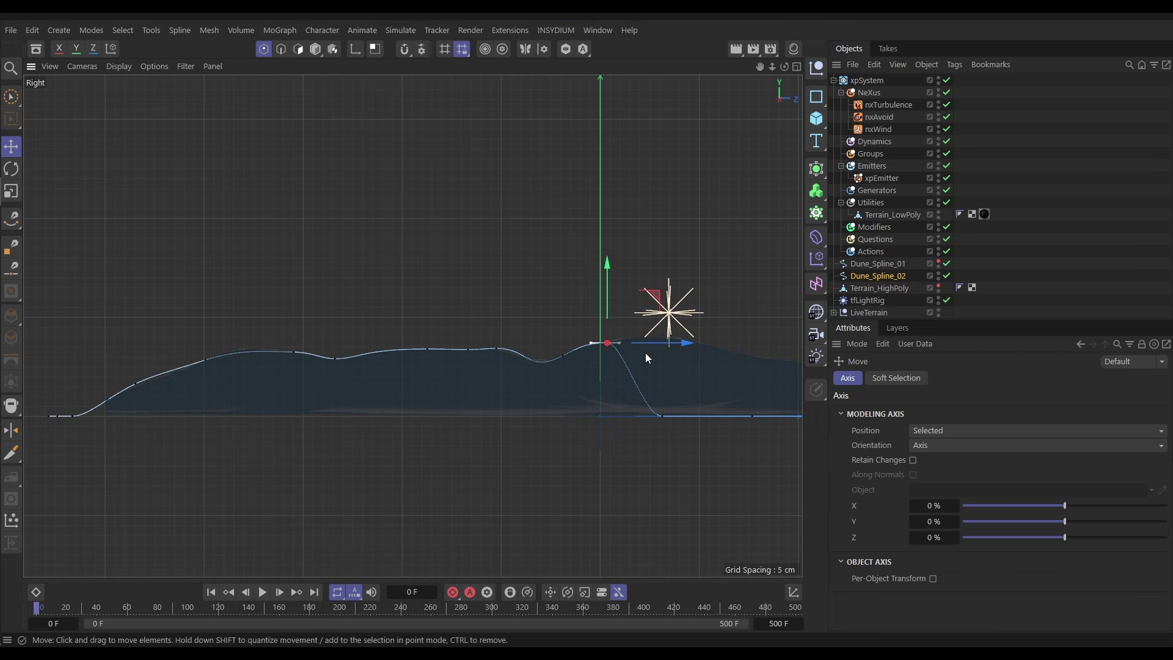
click(664, 416)
drag(663, 340, 657, 263)
Raise the four points at the spline's far end to follow the terrain, about 26.5 and 17.67 cm.
alt+middle_drag(727, 414, 282, 413)
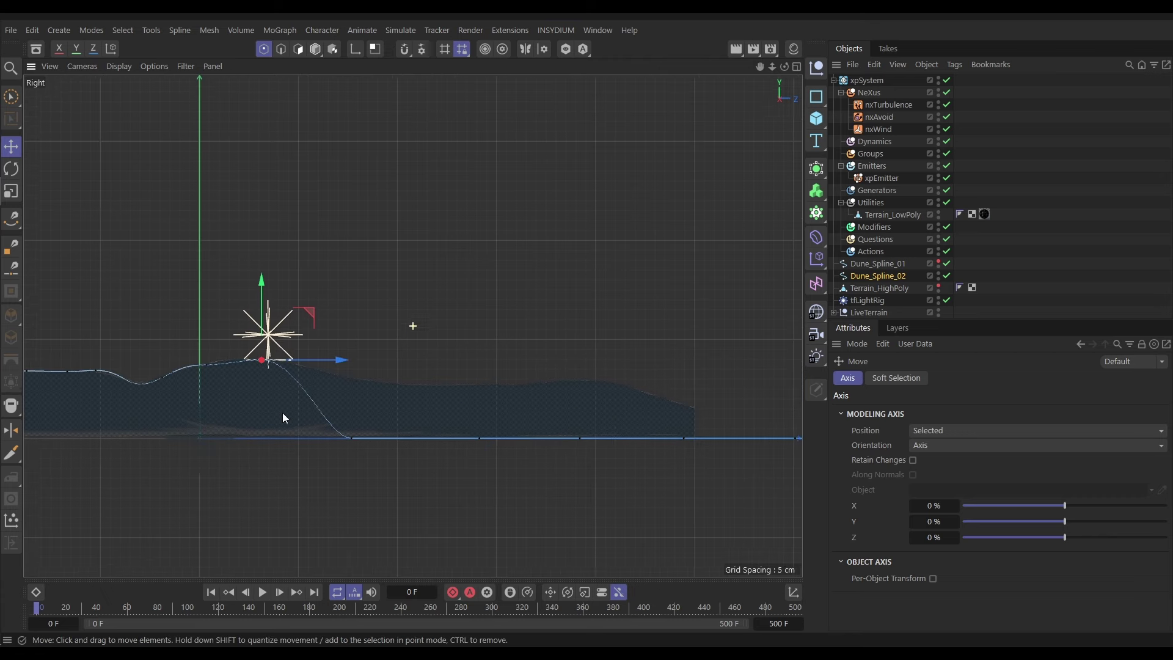
click(346, 443)
drag(401, 400, 401, 336)
click(475, 444)
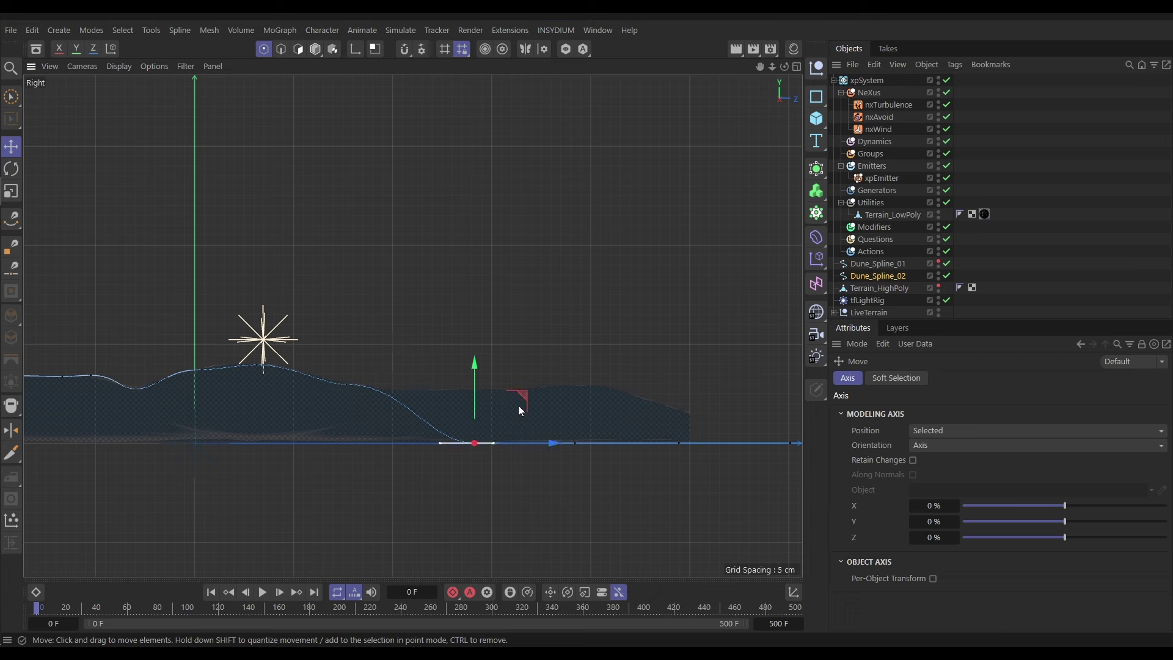
drag(519, 405, 522, 338)
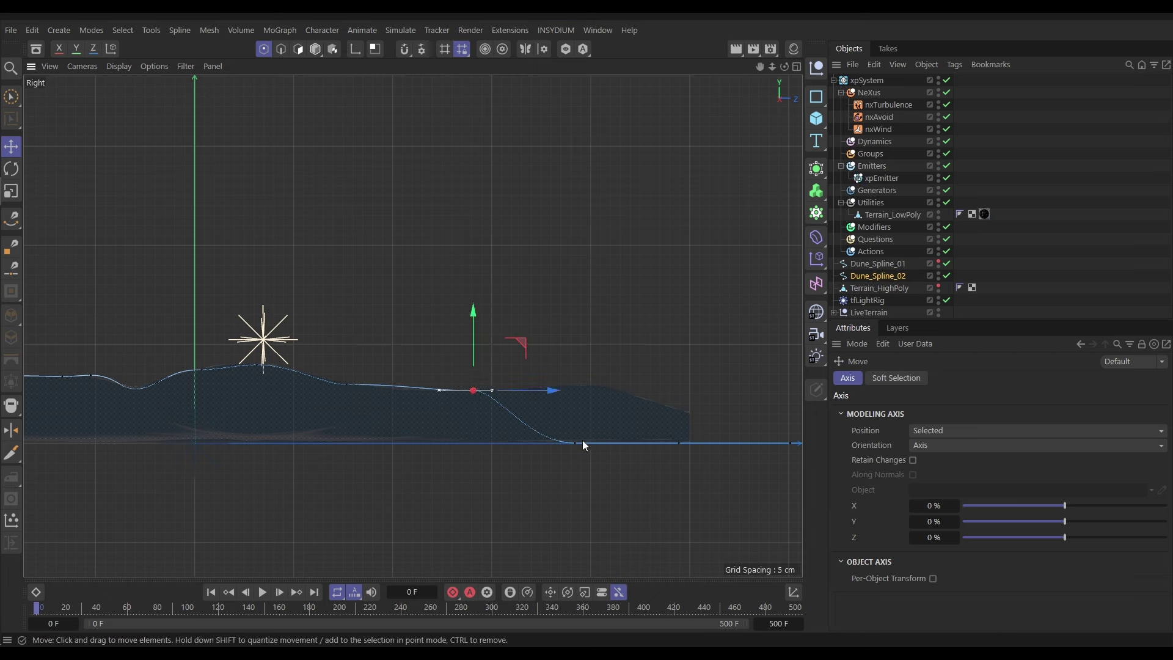
click(578, 442)
drag(617, 398, 618, 341)
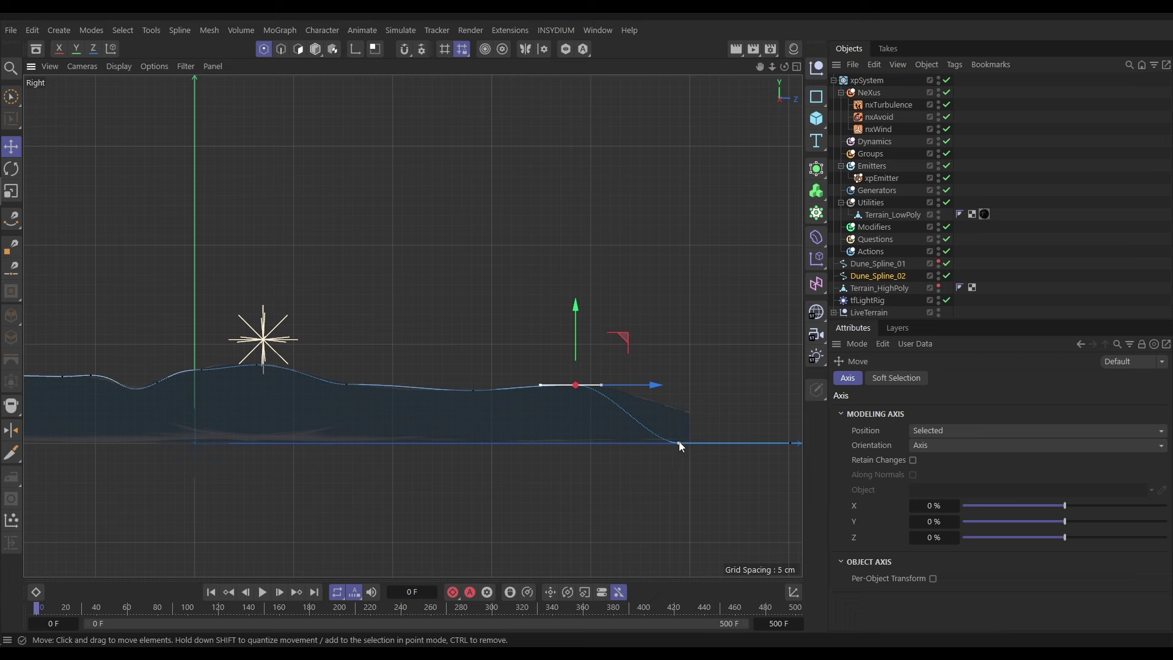
click(679, 443)
drag(731, 394, 739, 359)
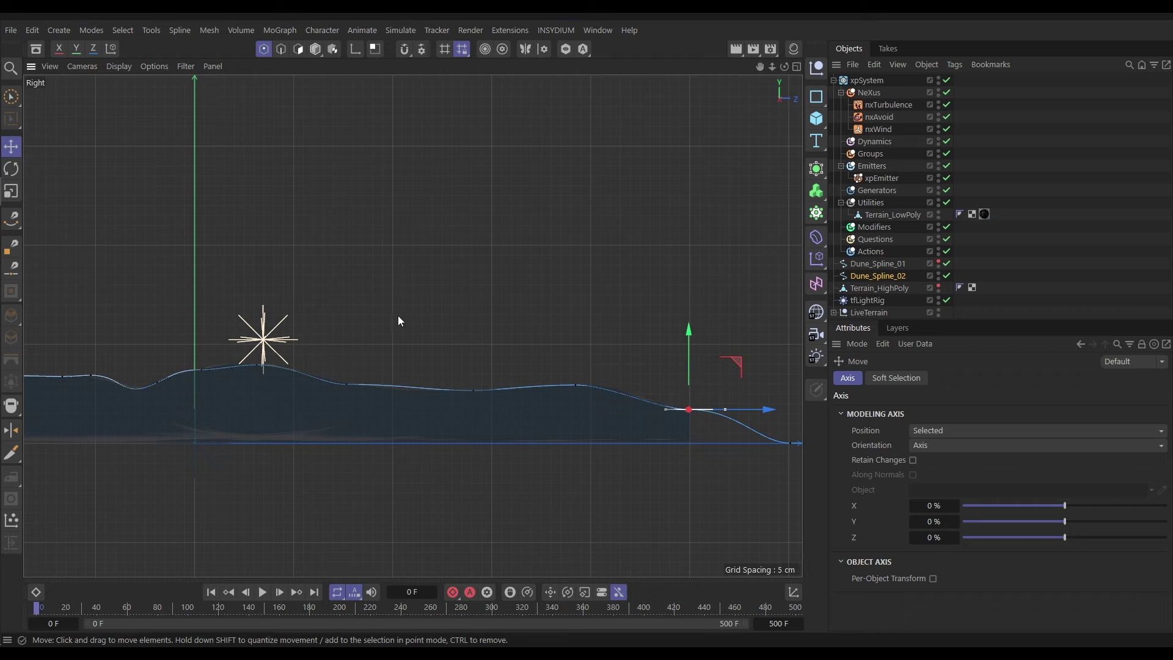
Switch to the perspective view and Model mode to inspect the spline over the terrain.
key(F1)
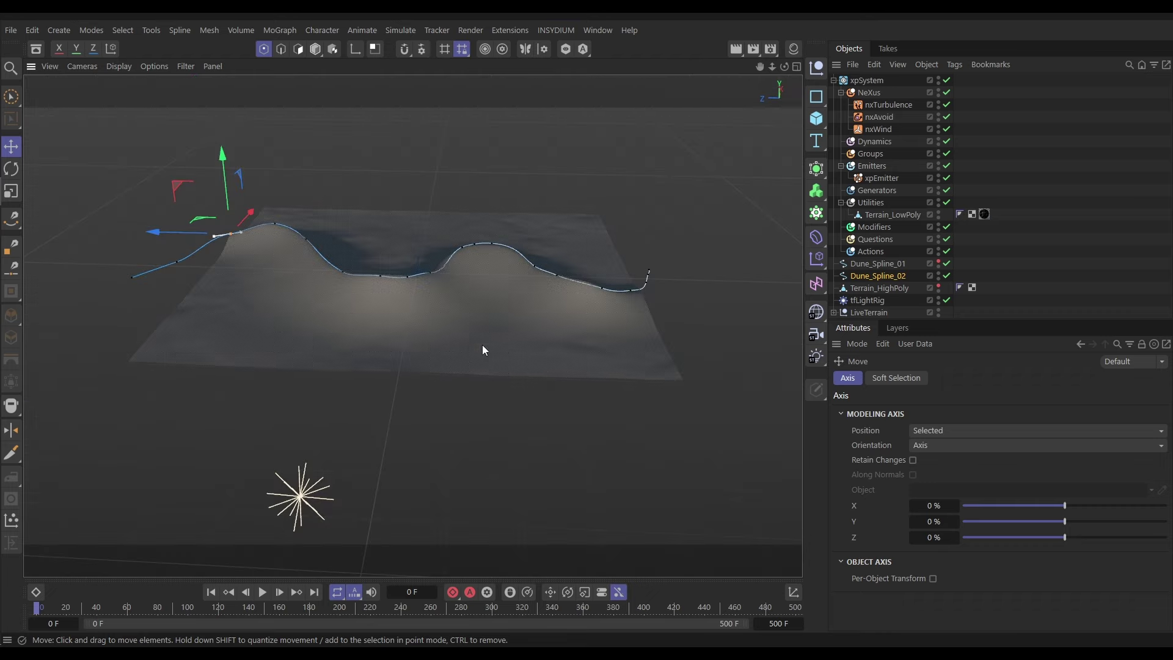
alt+drag(482, 345, 653, 270)
alt+drag(479, 393, 523, 268)
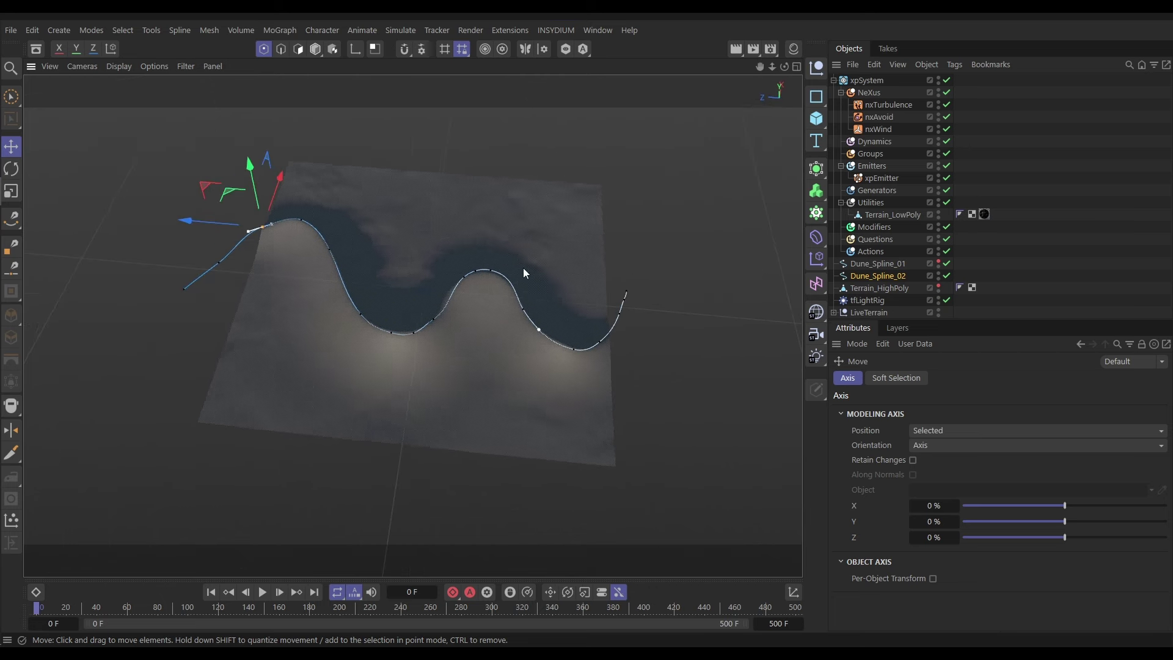
click(316, 51)
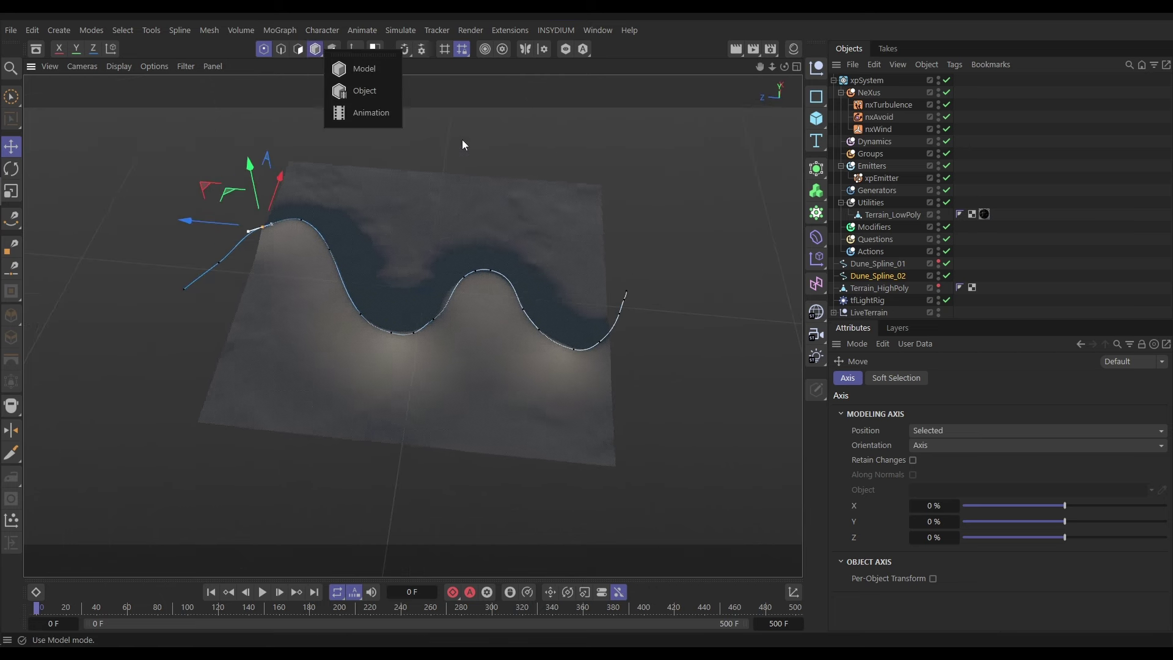
alt+drag(465, 145, 434, 361)
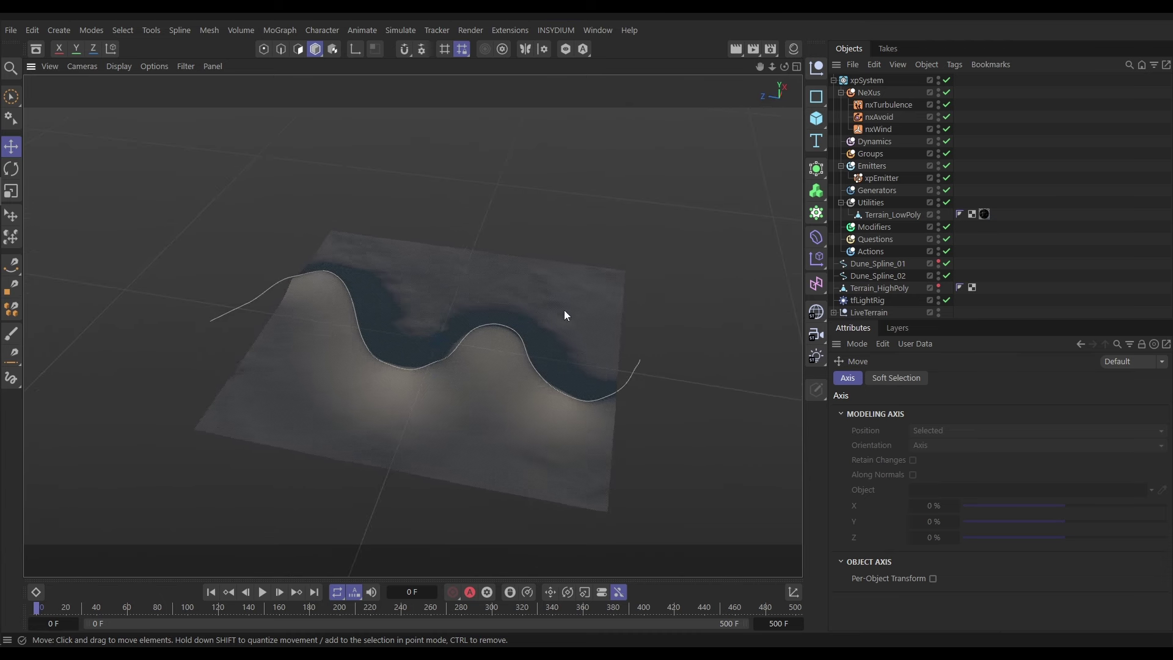
Add an xpSplineMesher to the Generators folder with Joins off and Caps on.
click(880, 192)
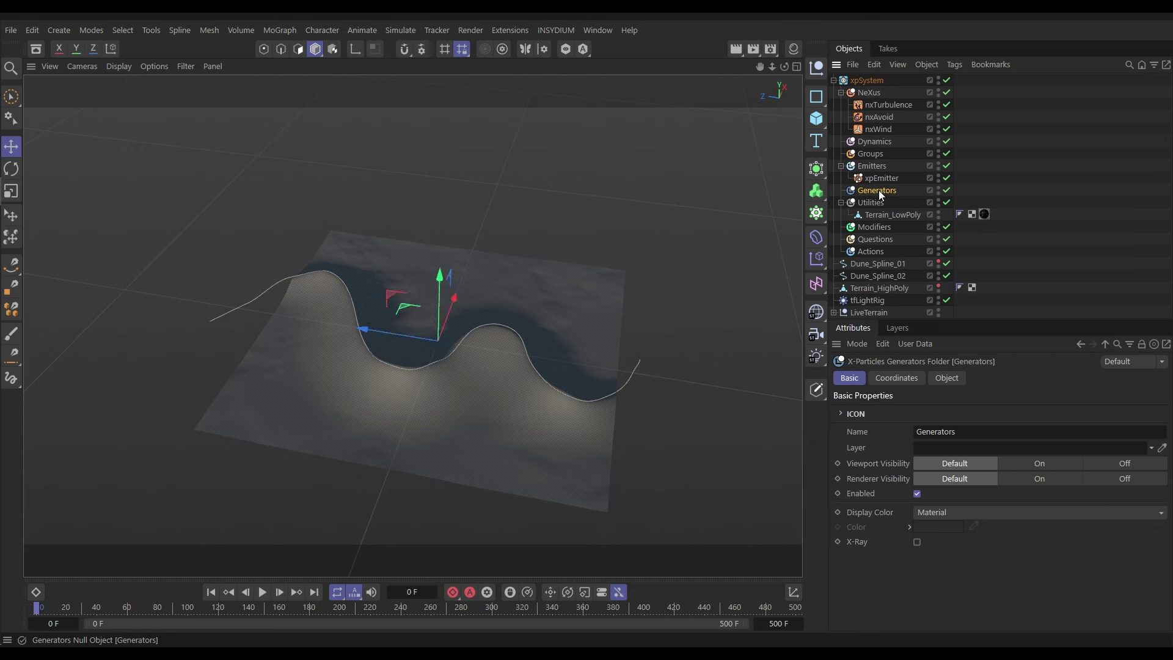
click(945, 380)
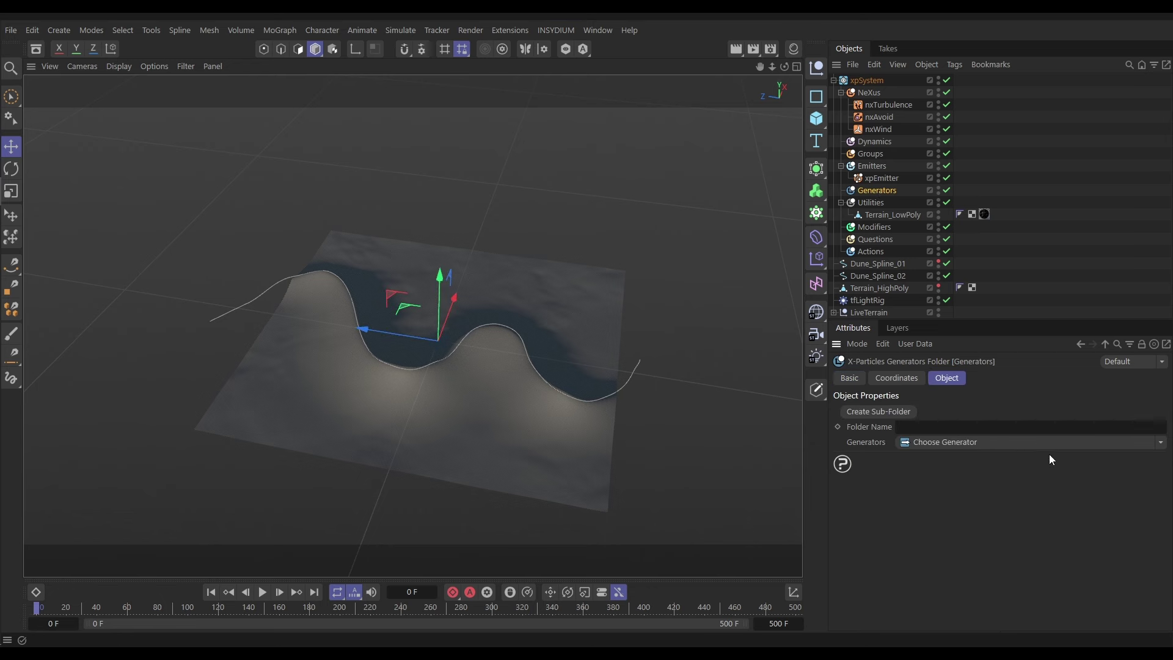
click(1161, 443)
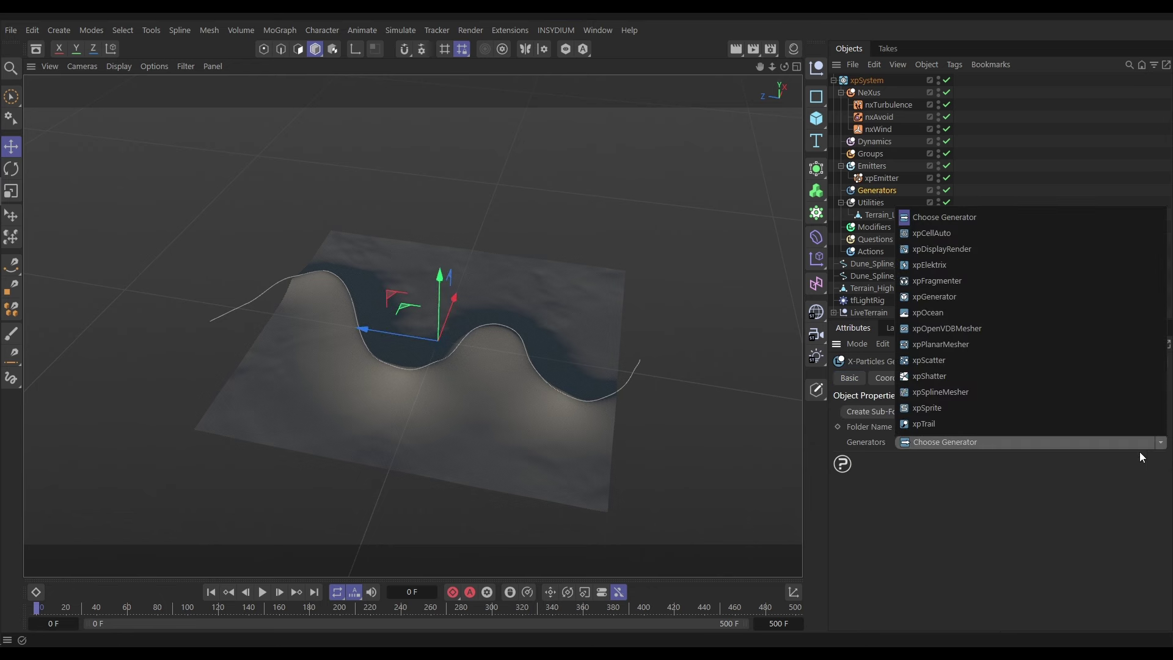
click(940, 391)
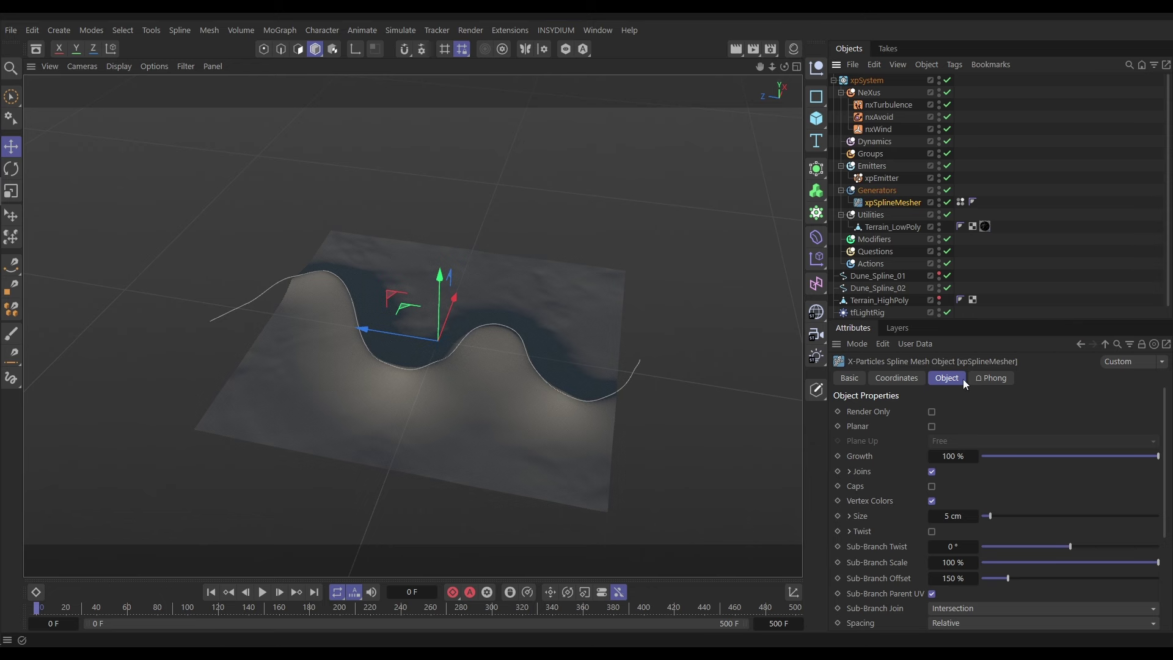
click(932, 473)
click(933, 486)
Assign Dune_Spline_02 as the xpSplineMesher's spline in its Splines list.
drag(1166, 430, 1164, 525)
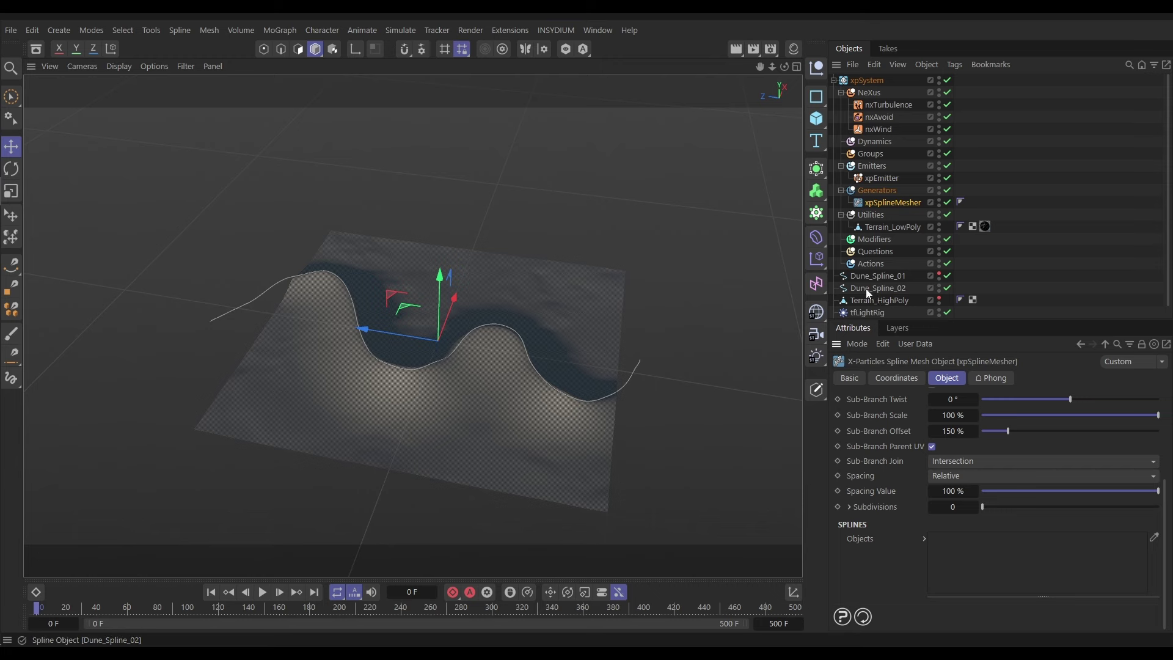
drag(867, 289, 962, 365)
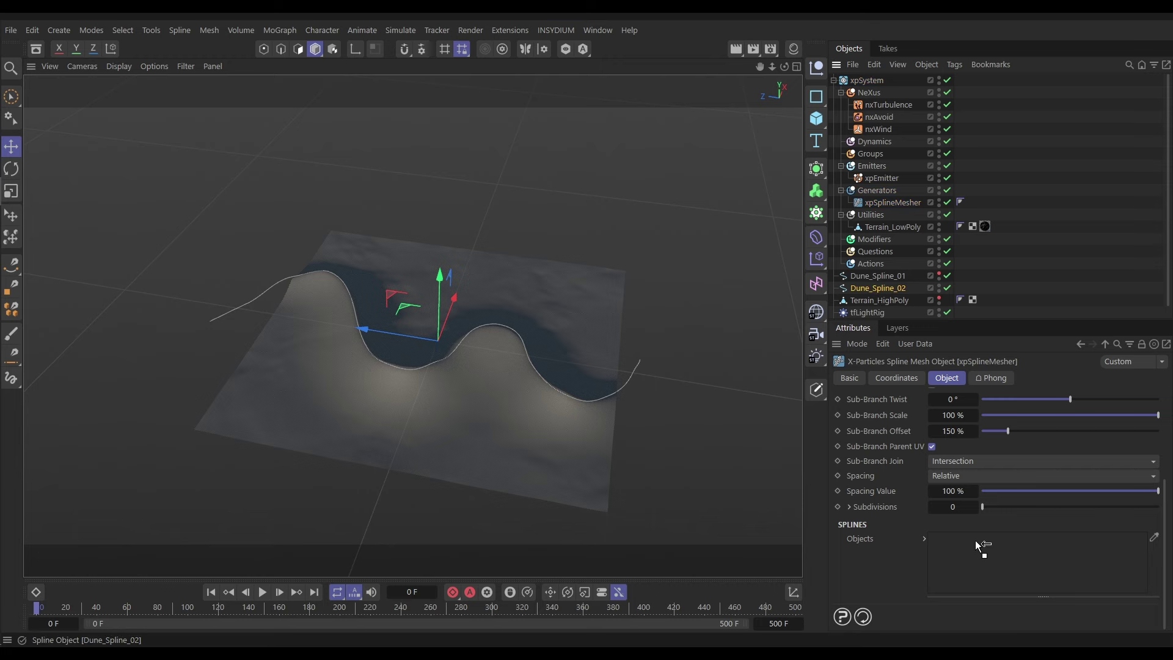
drag(975, 540, 976, 541)
Inspect the tube with wireframe shading and set the mesher's Subdivisions to 0.
scroll(454, 358, up, 5)
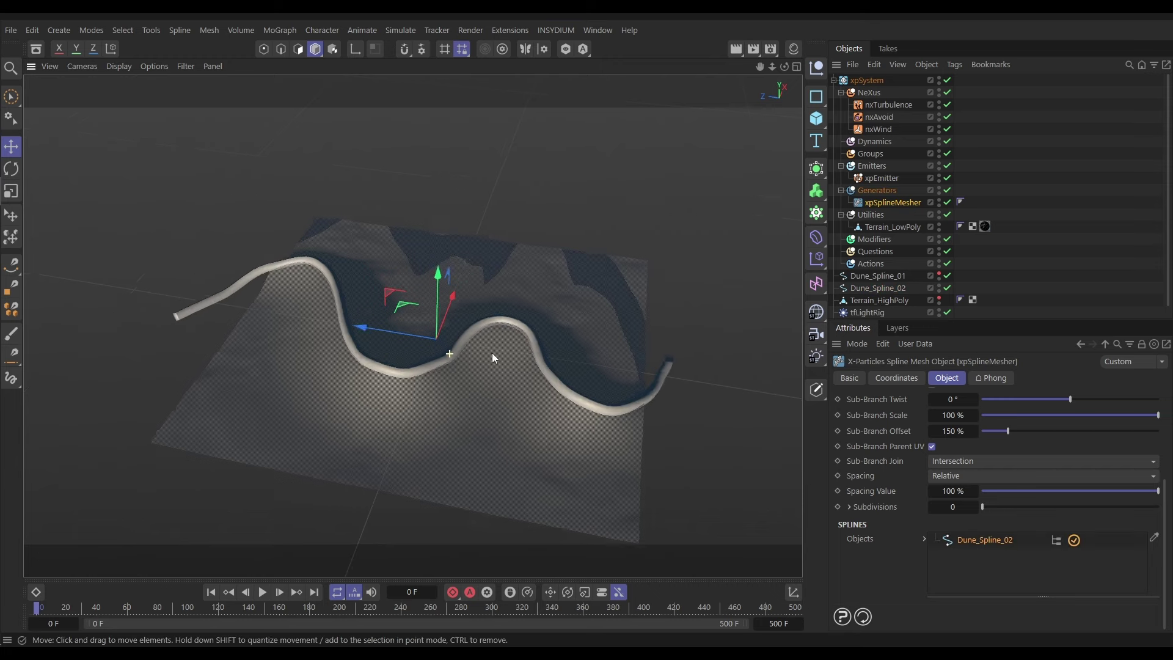
alt+drag(443, 361, 397, 321)
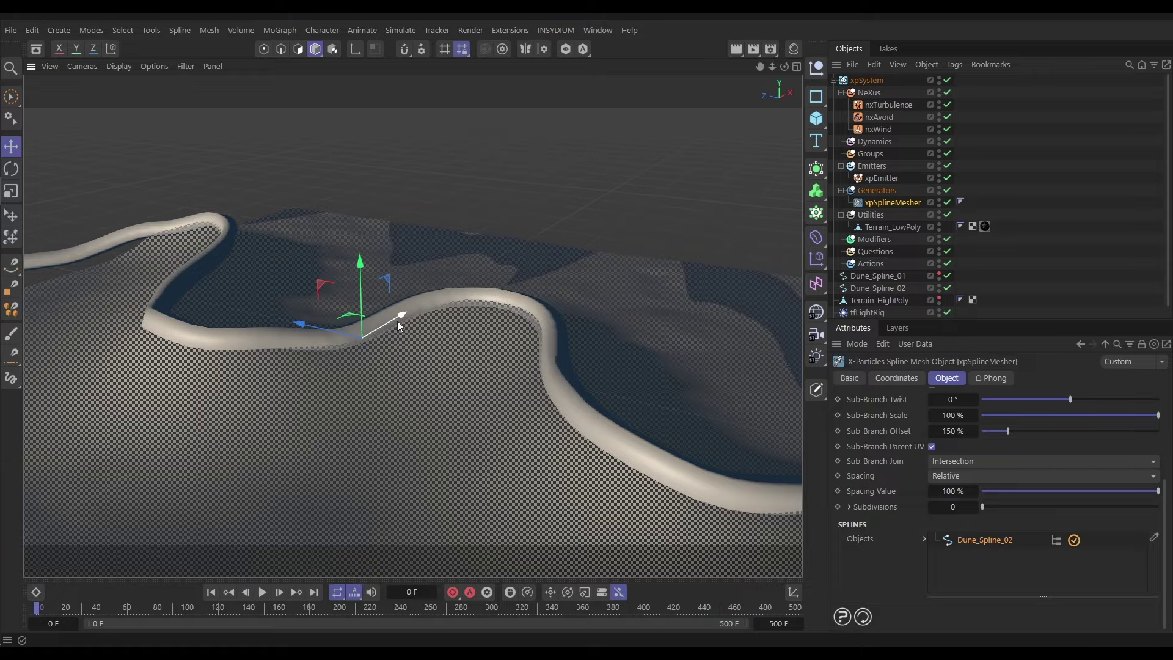
key(n)
key(b)
alt+drag(548, 395, 475, 329)
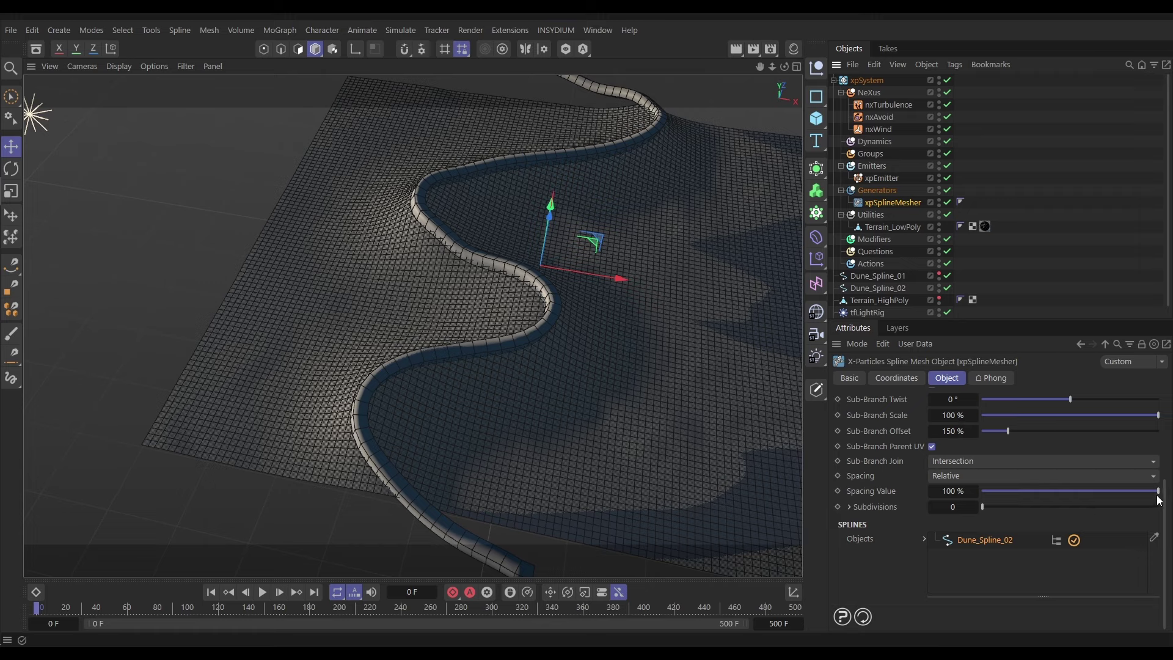
scroll(1155, 495, up, 1)
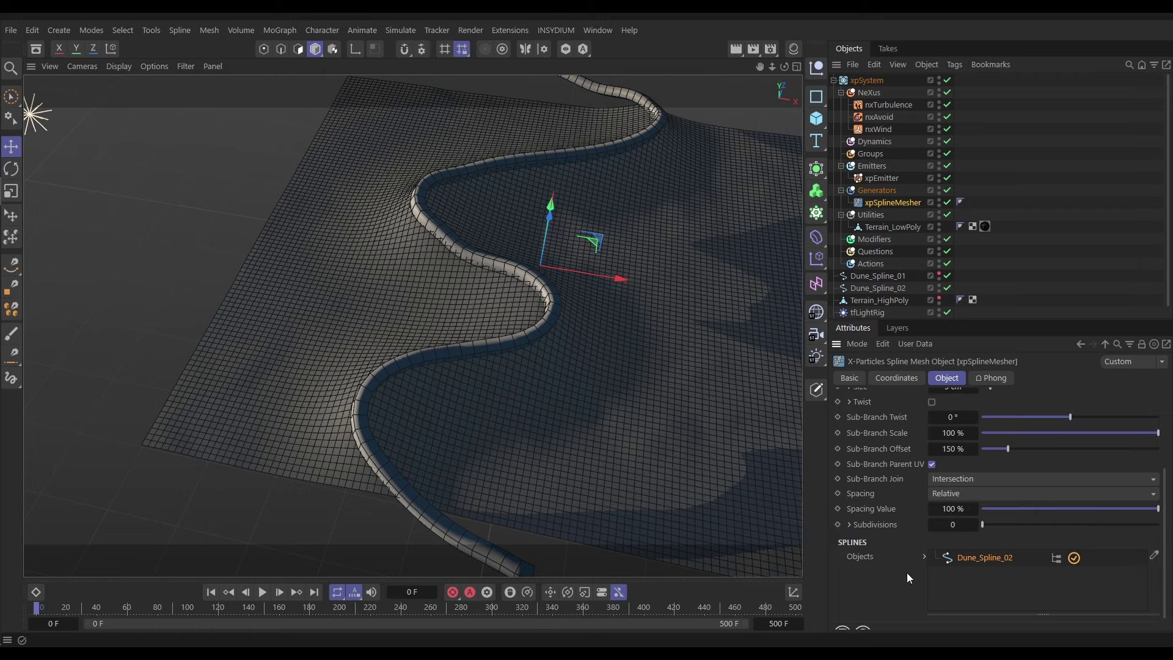
click(975, 525)
alt+drag(463, 353, 532, 260)
scroll(424, 370, up, 5)
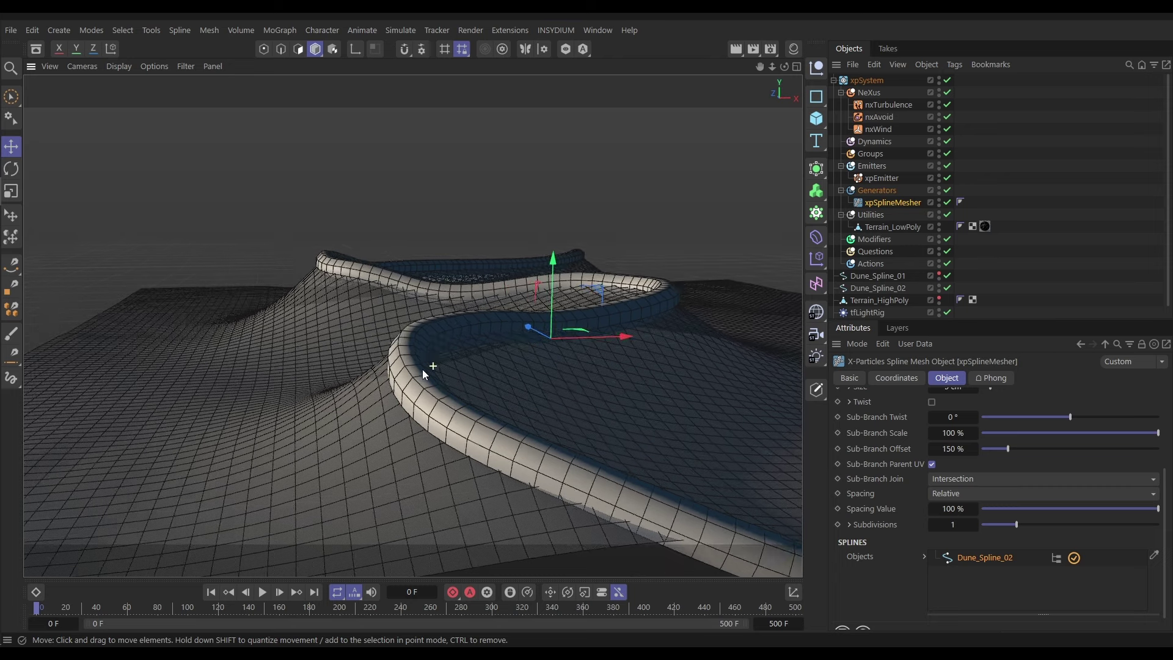
click(931, 525)
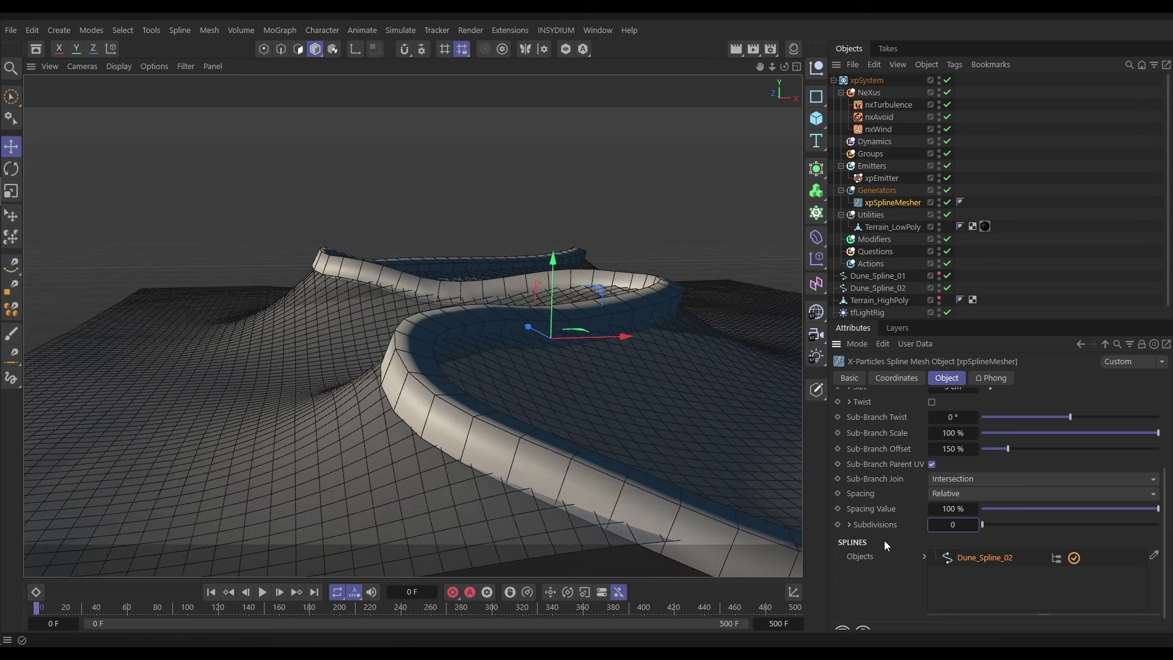
Hide the xpSplineMesher and Dune_Spline_02 in the viewport and switch to Gouraud Shading.
scroll(467, 298, down, 5)
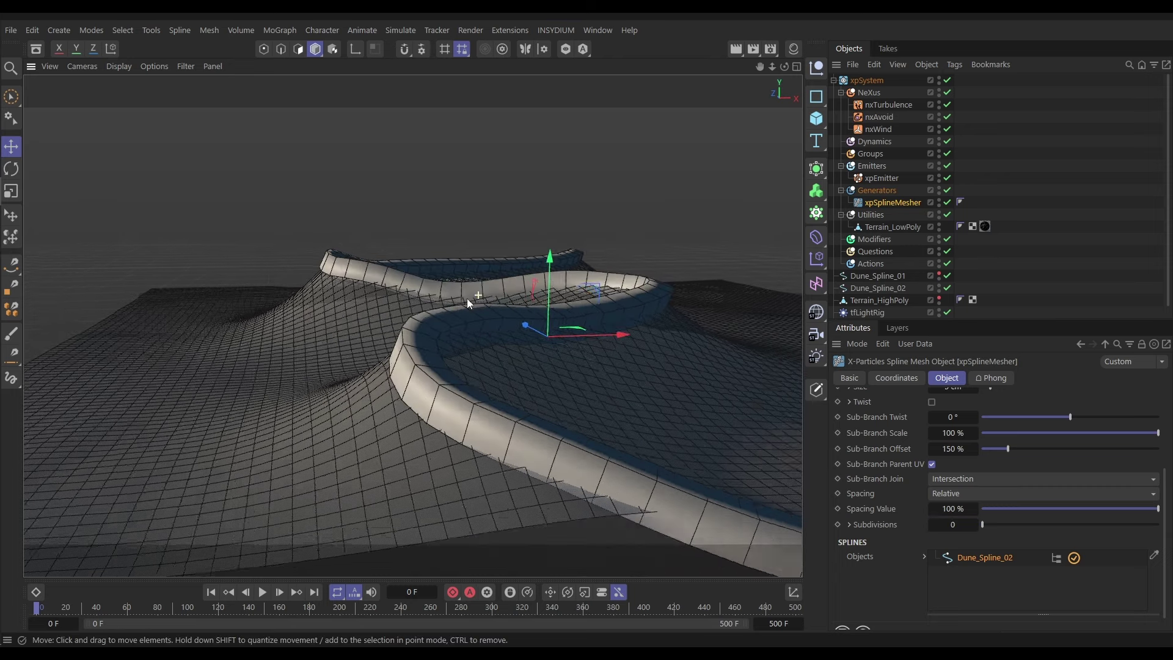
alt+drag(469, 277, 394, 309)
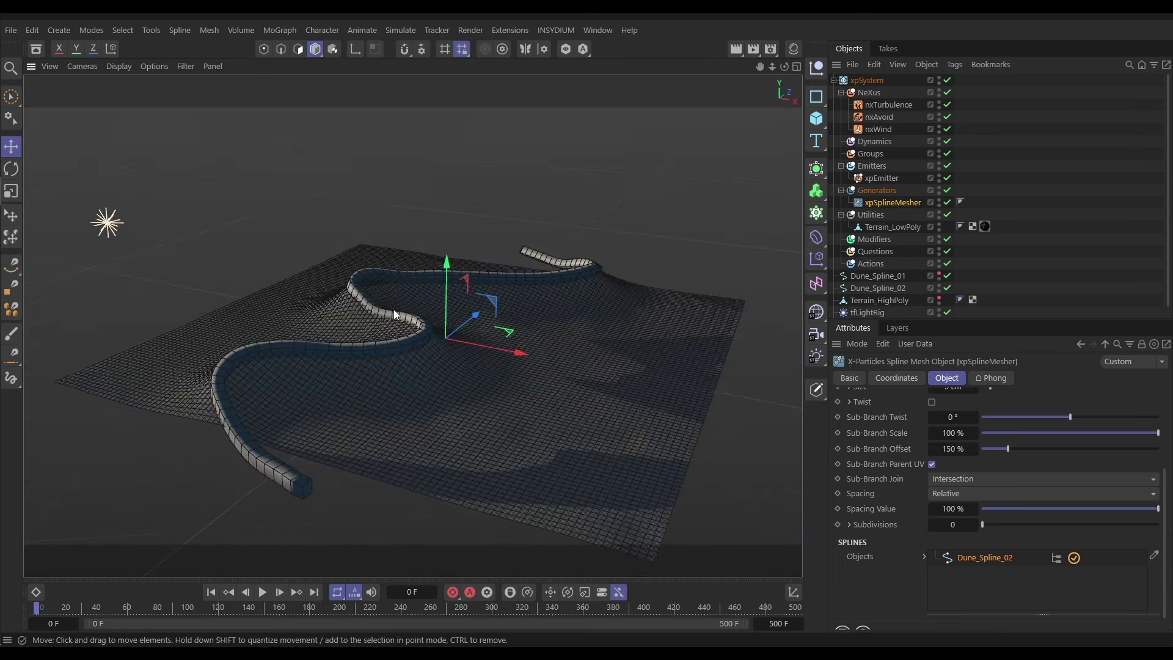
click(939, 201)
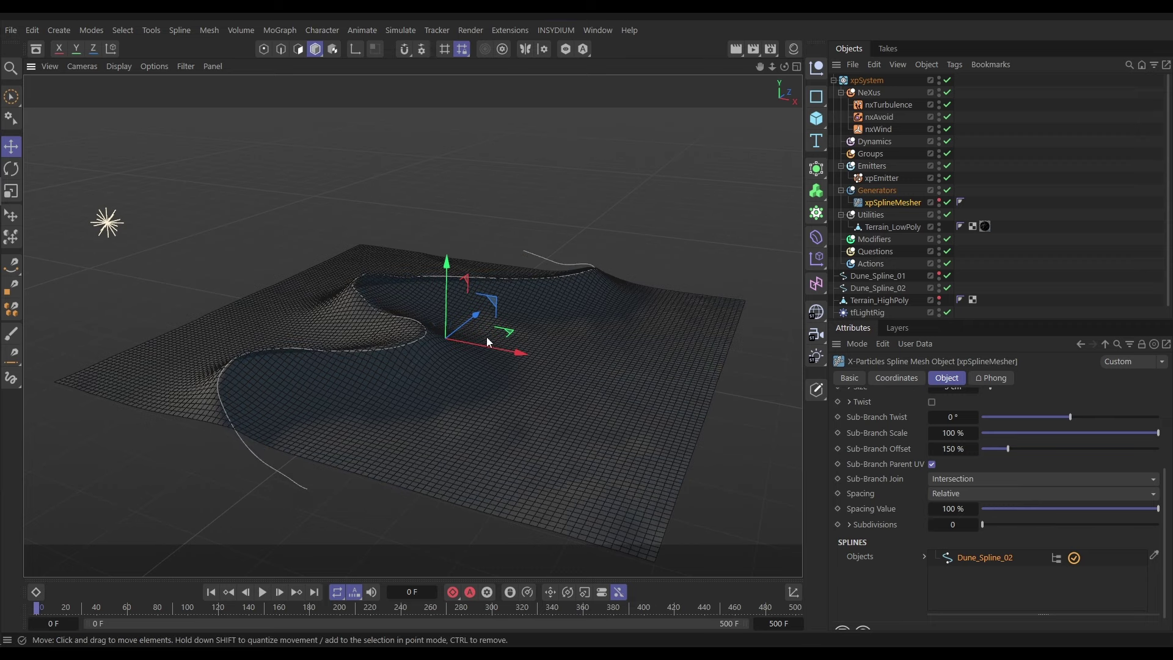
key(n)
click(534, 389)
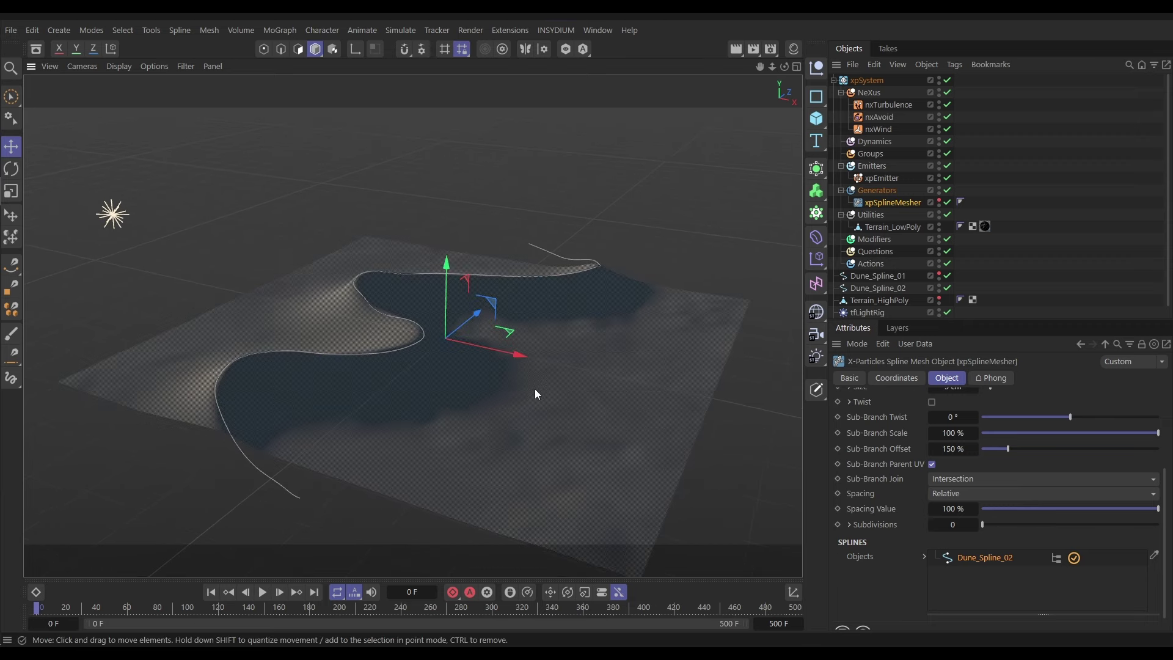
mouse_move(416, 363)
alt+mouse_down()
mouse_move(411, 384)
mouse_move(390, 368)
mouse_move(441, 376)
alt+mouse_up()
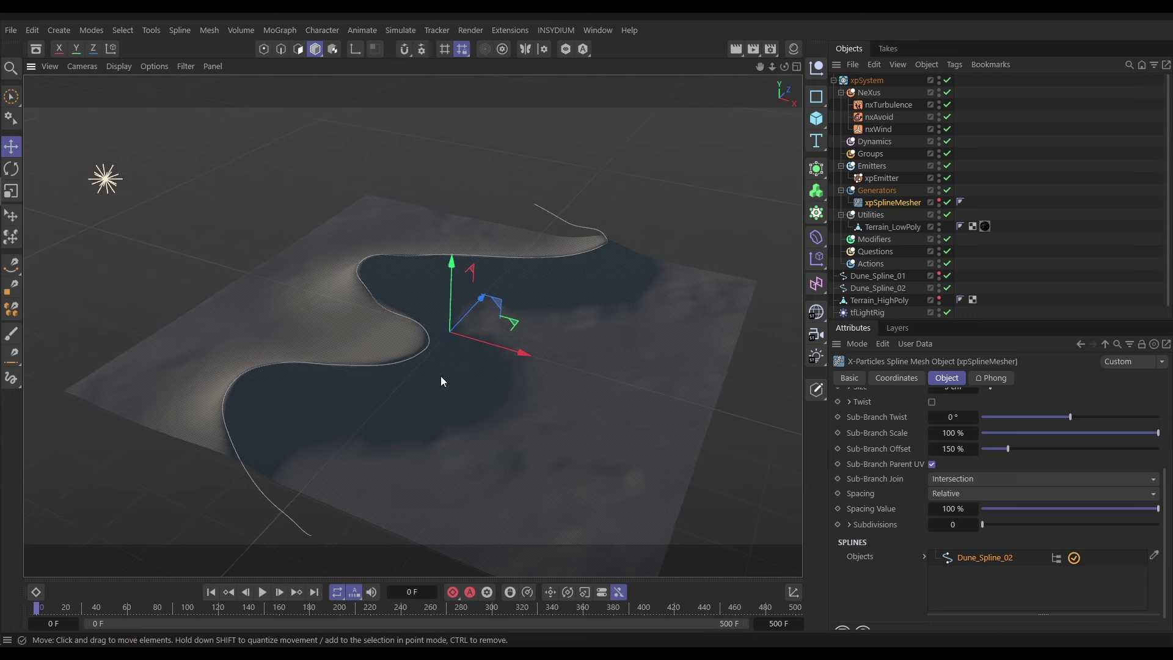
click(940, 287)
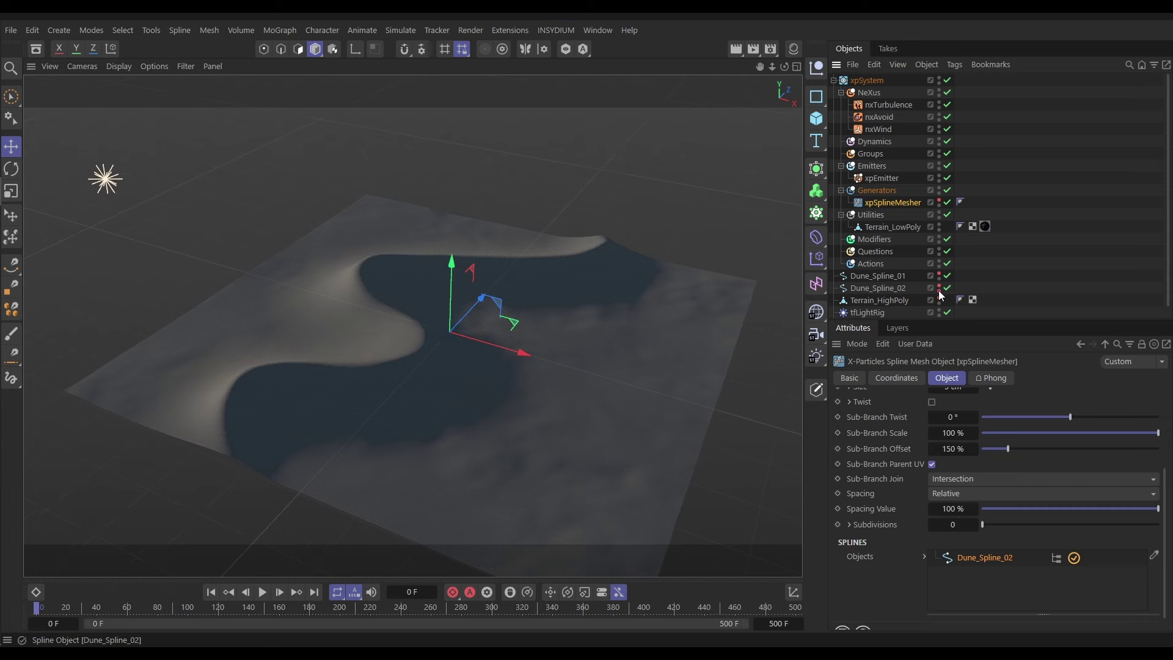
Turn off X-Ray on Terrain_LowPoly so the terrain displays solid.
click(878, 227)
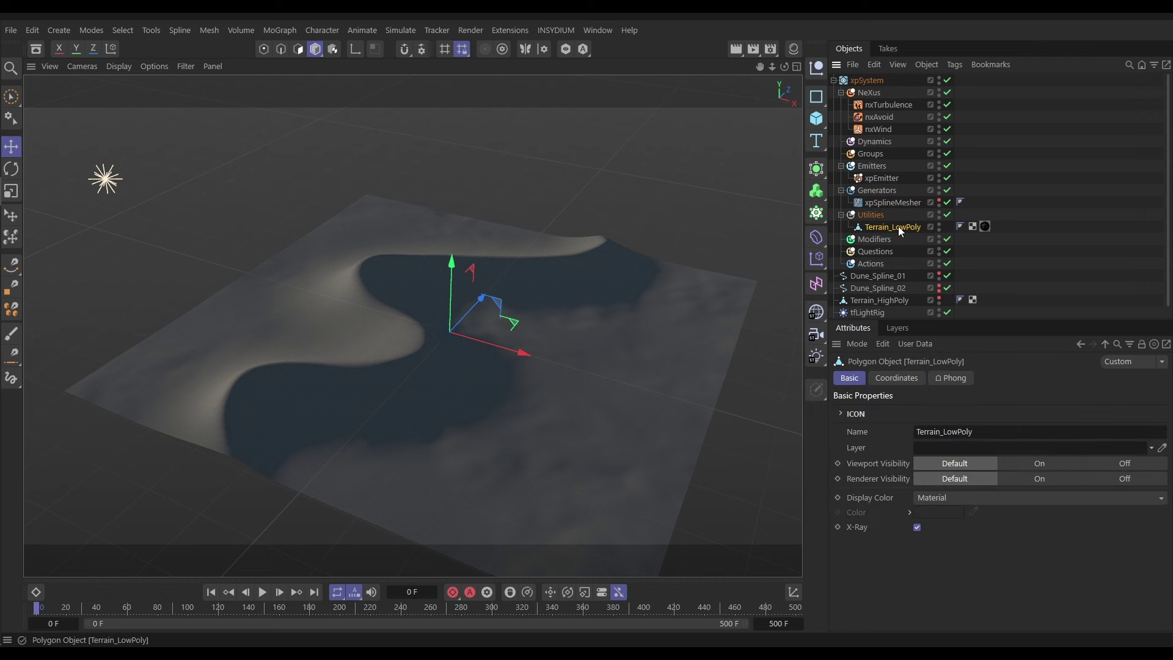
click(918, 526)
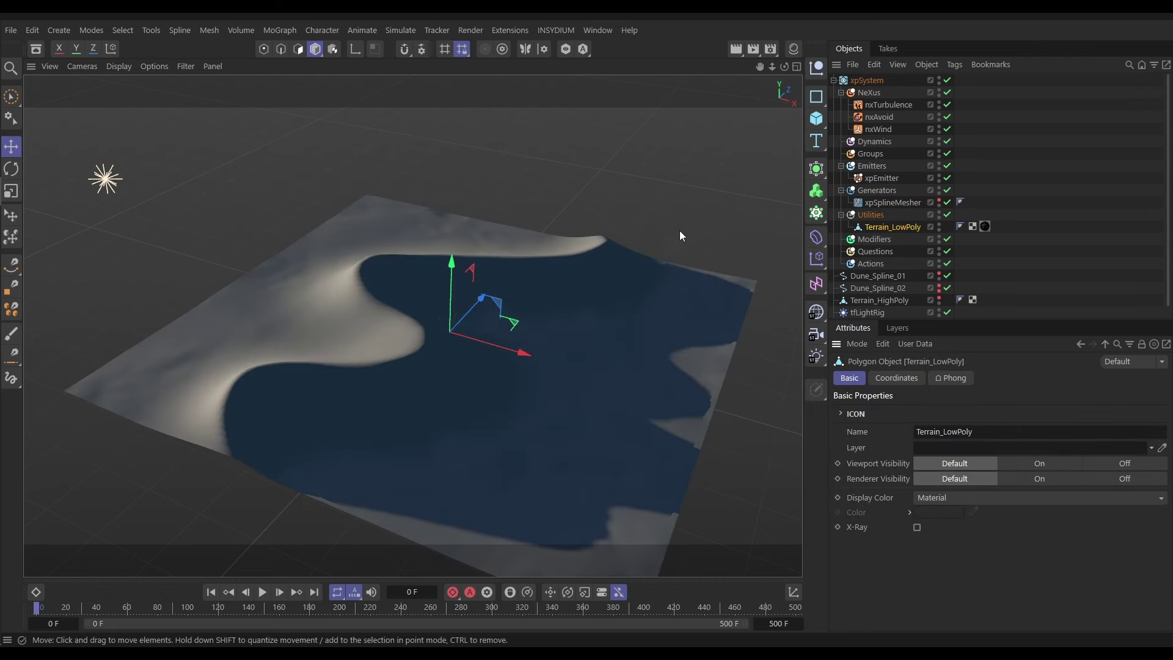
click(641, 182)
alt+drag(461, 385, 451, 324)
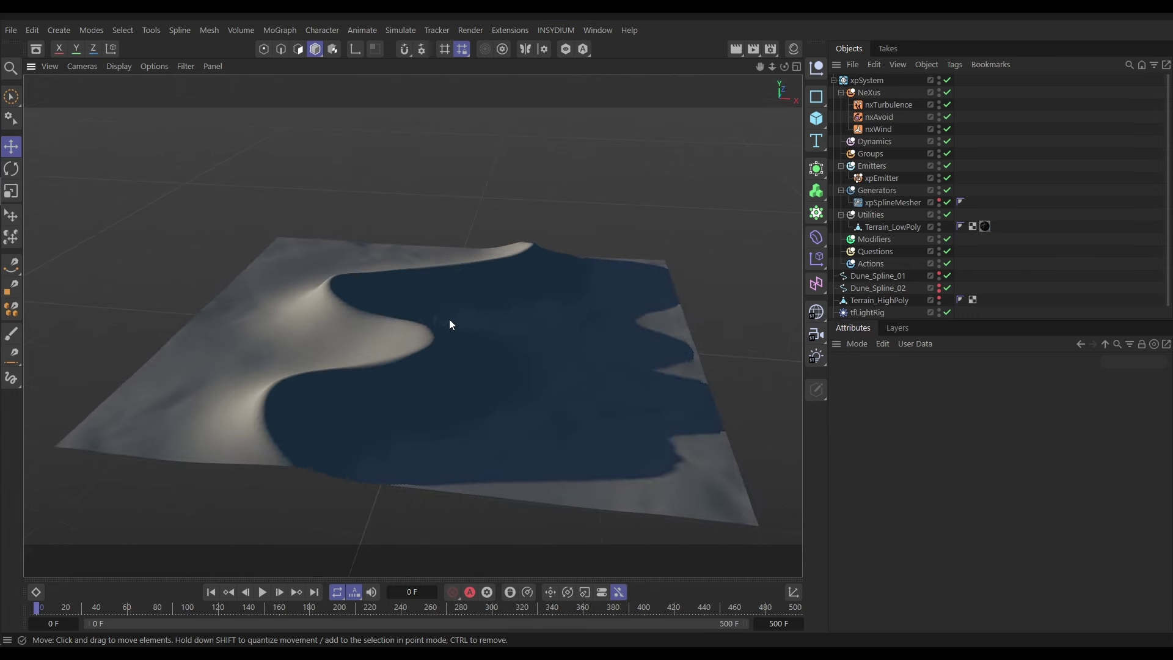
Play the particle simulation with the spline mesh visible to inspect the sand spray.
click(263, 592)
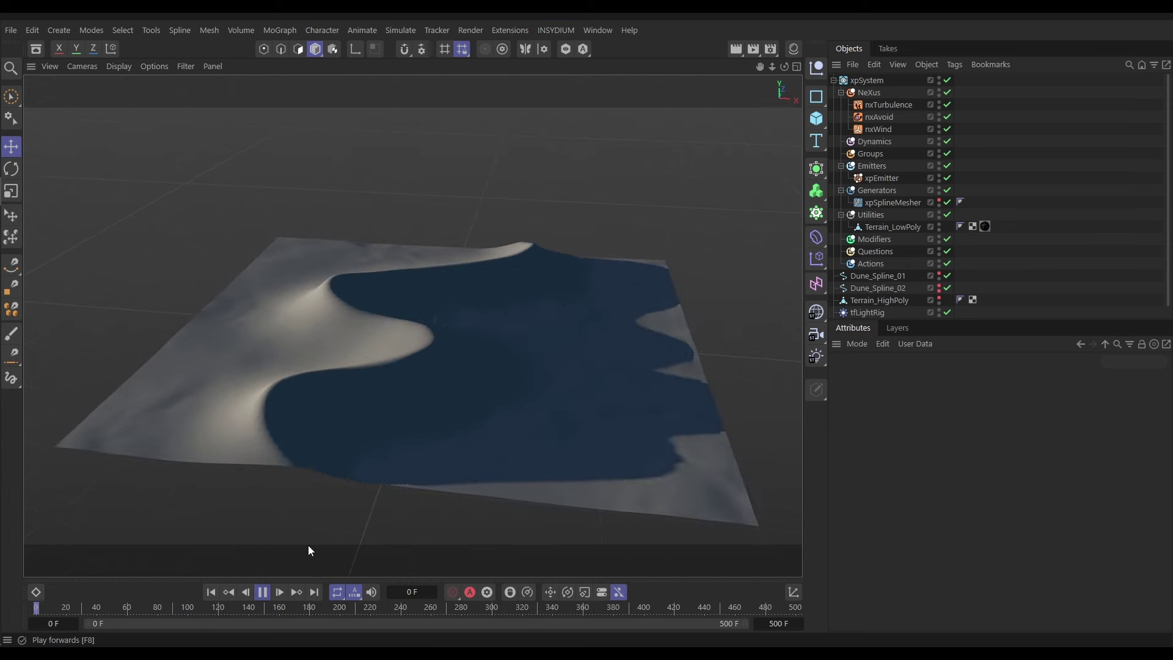
click(940, 204)
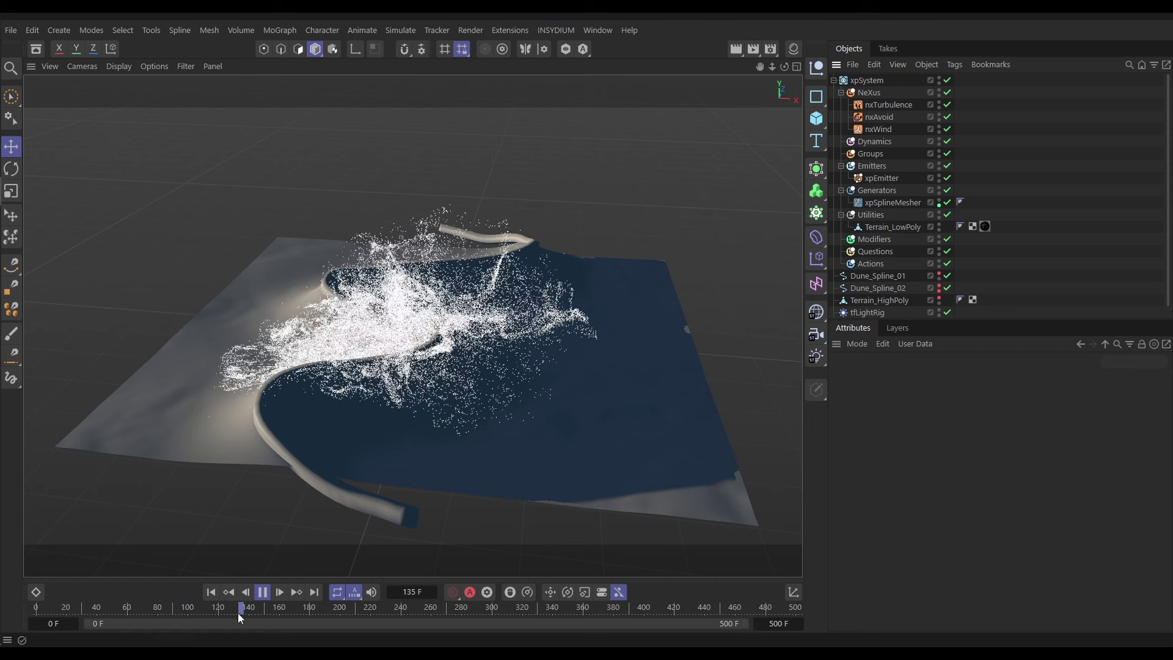
click(262, 592)
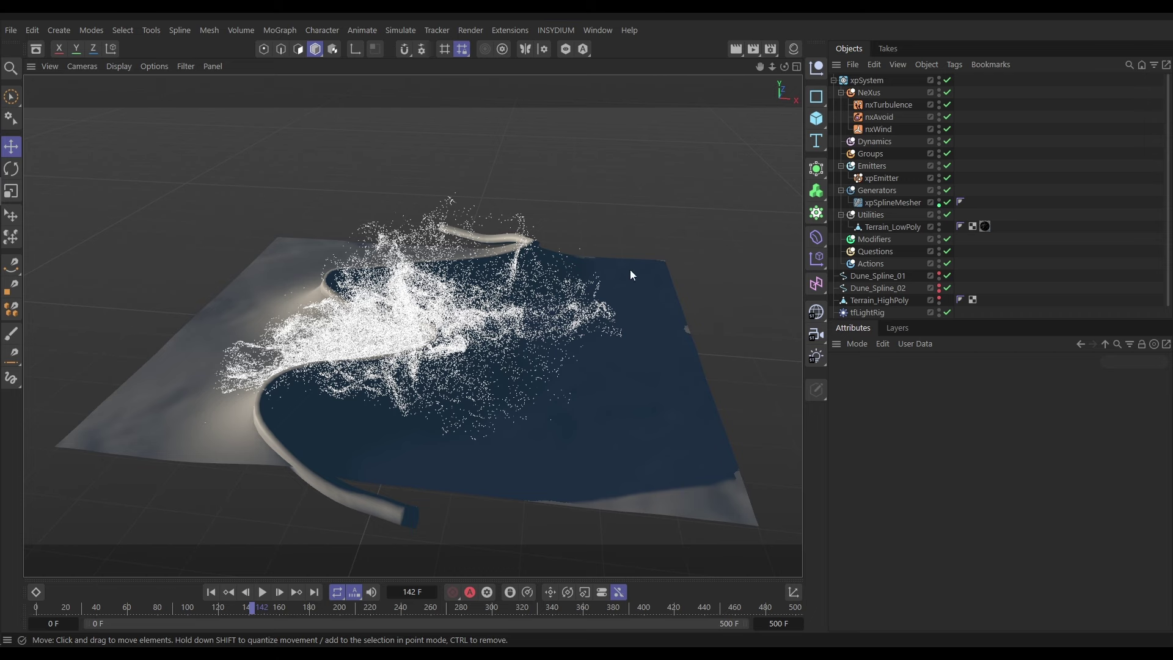
Add xpSplineMesher to nxTurbulence's Fields list with Layer Mode set to Volume.
click(880, 104)
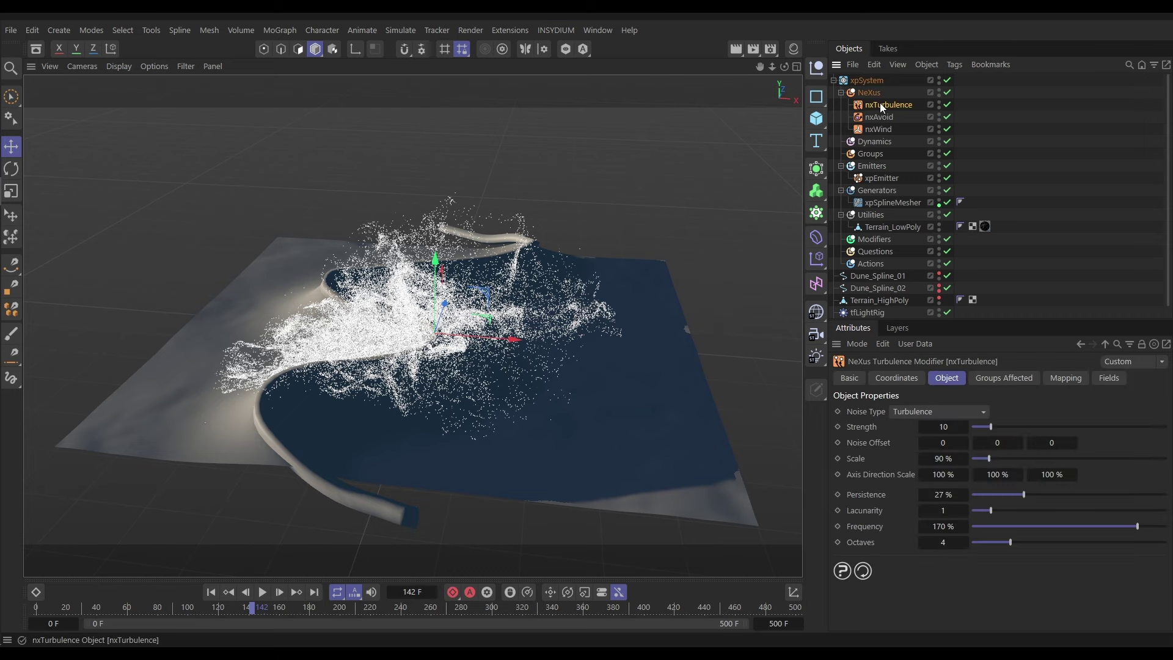
click(1111, 381)
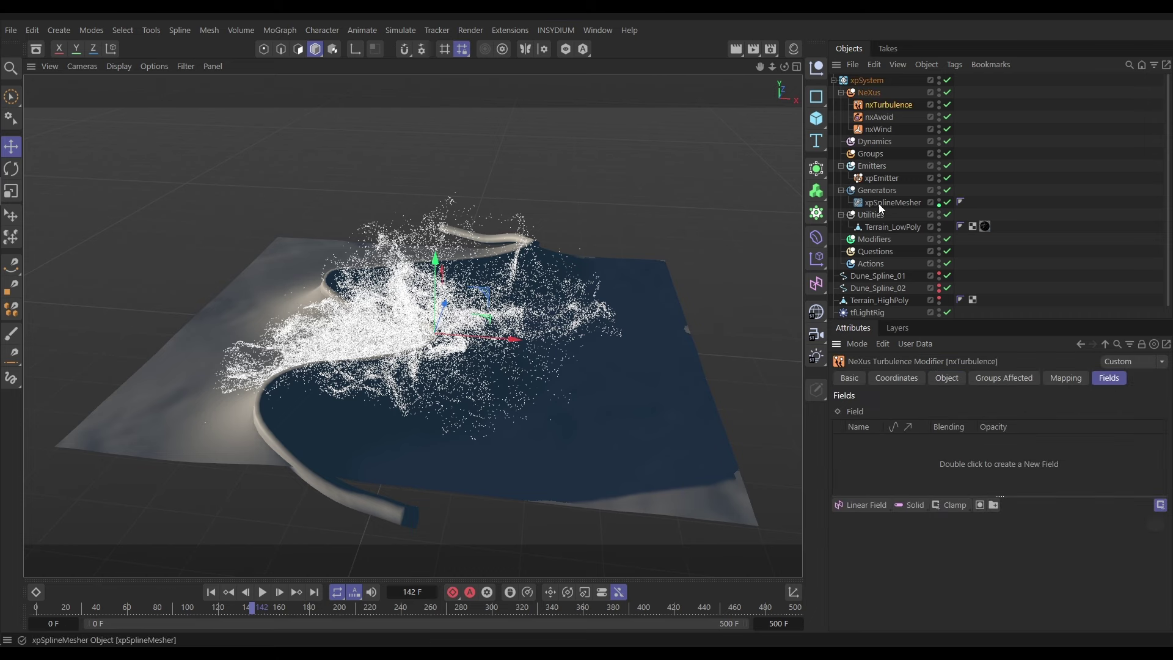
drag(879, 204, 893, 446)
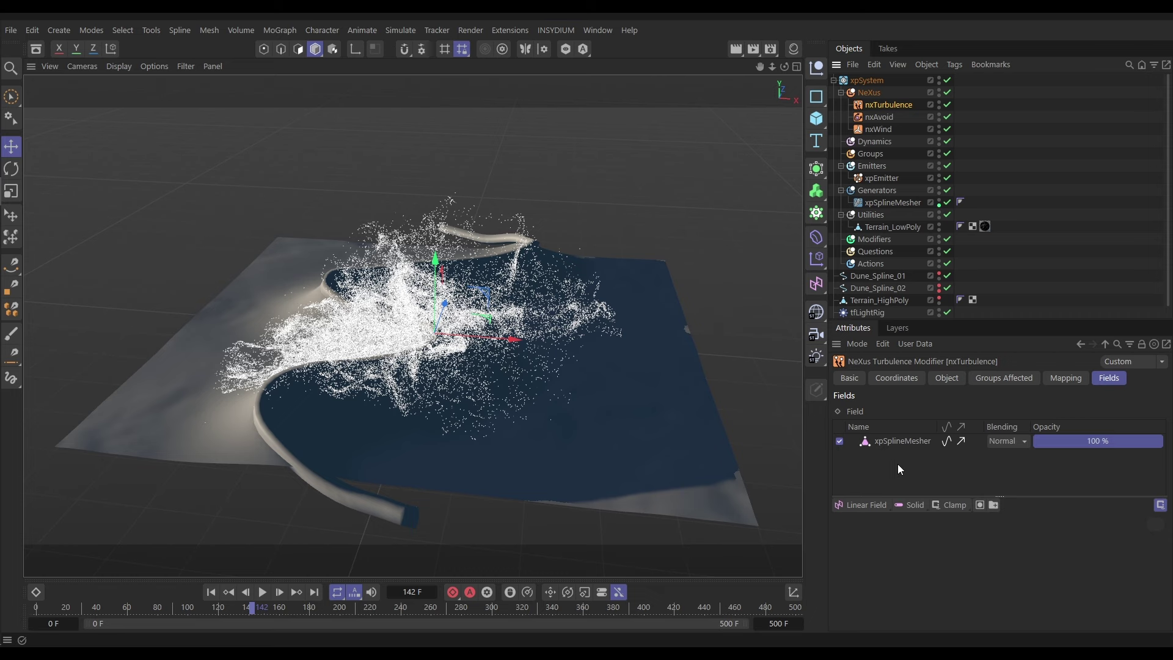
click(896, 442)
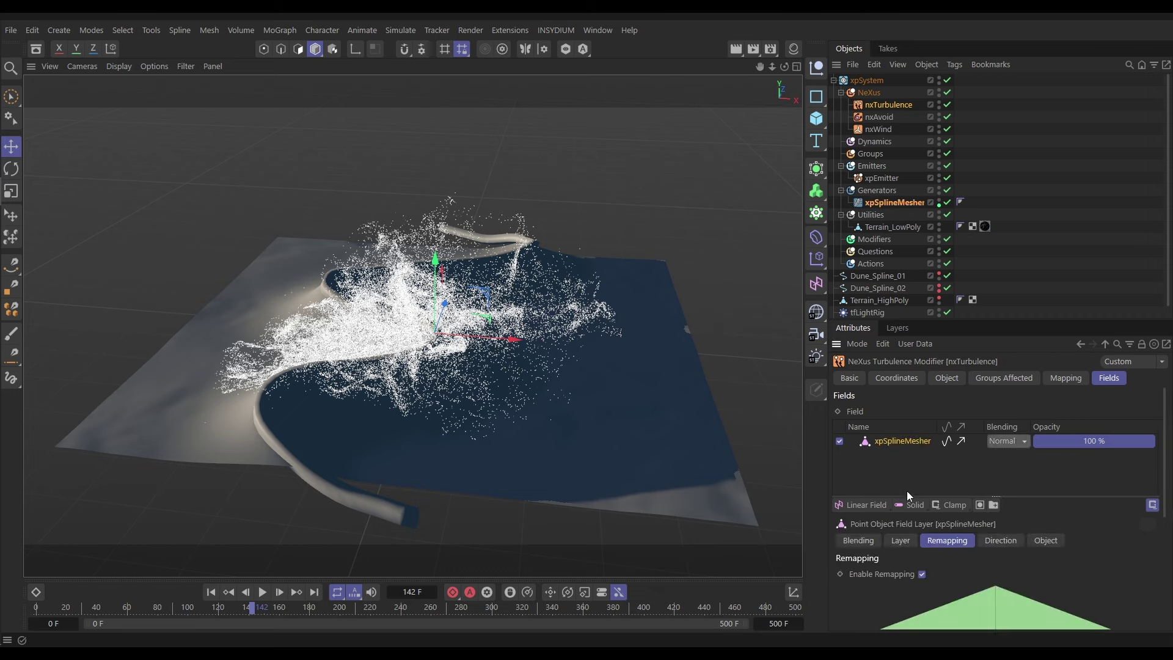
click(900, 539)
scroll(1134, 611, down, 1)
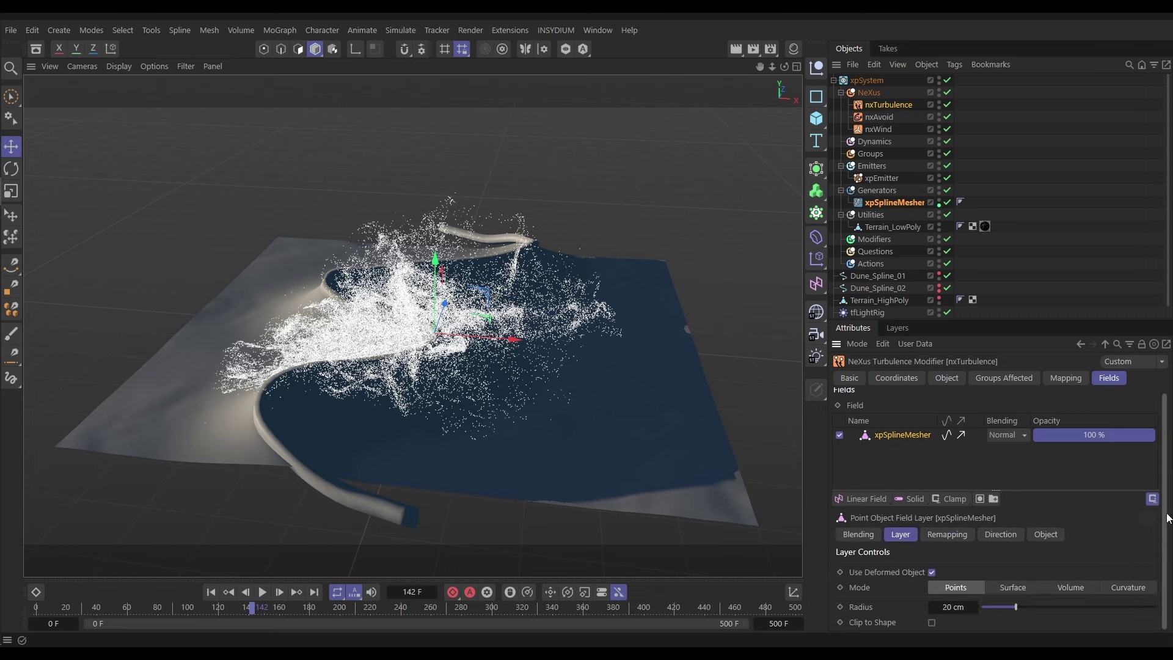
click(1070, 588)
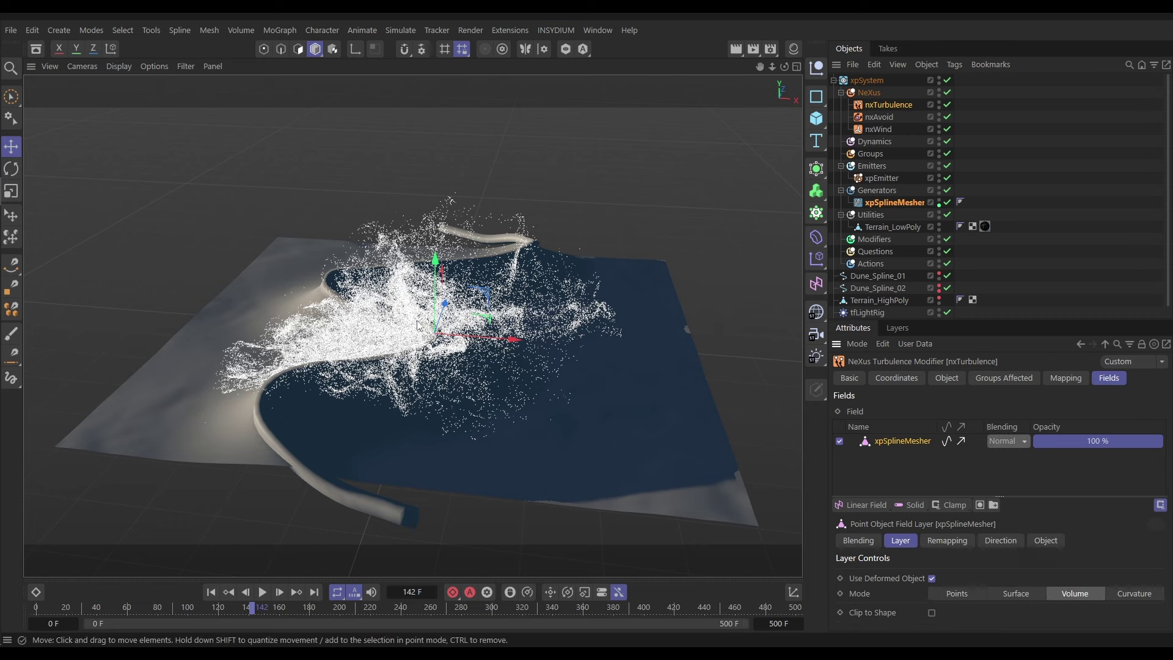
Hide the mesher again, rewind to frame 0 and replay the simulation.
click(940, 199)
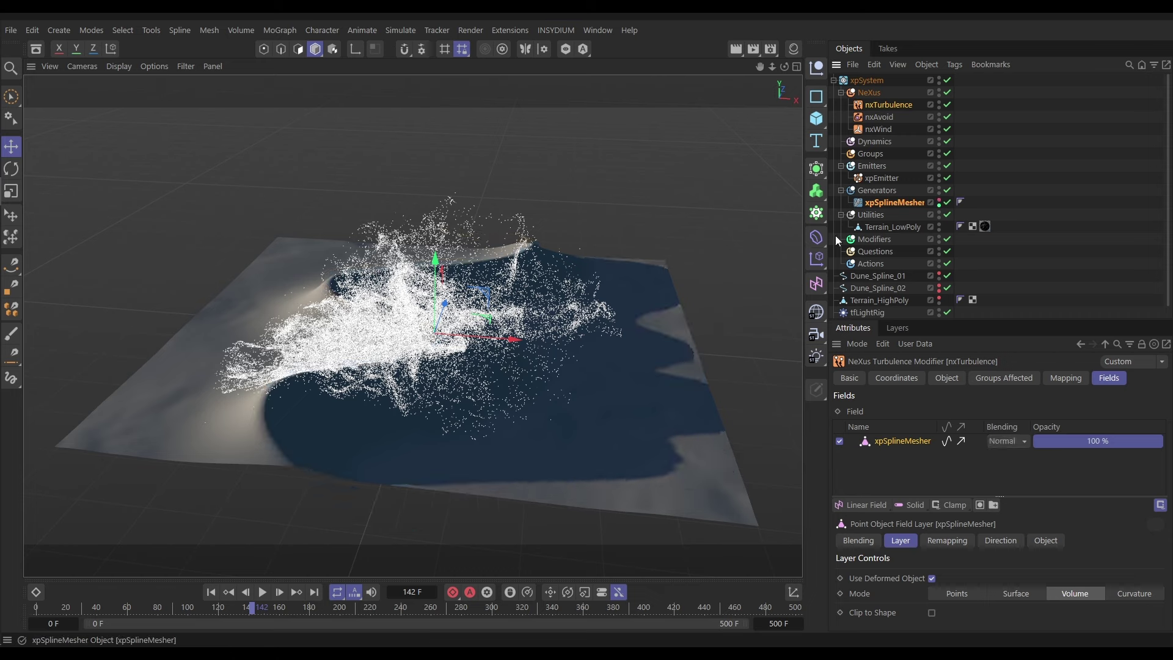
click(545, 195)
click(211, 592)
click(262, 592)
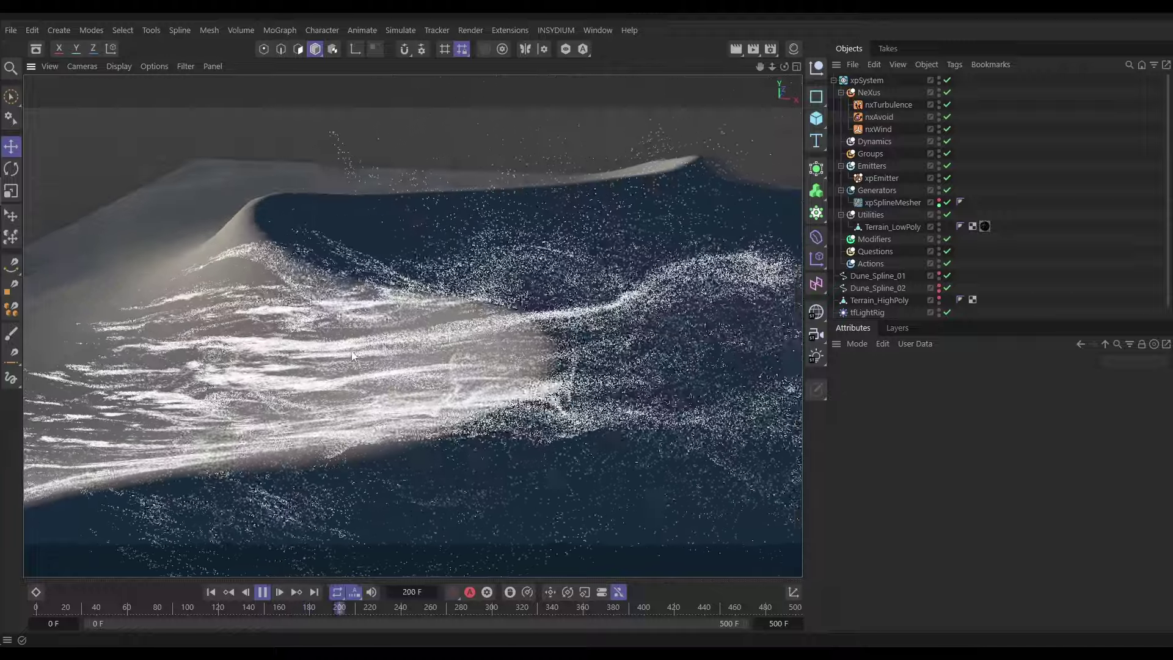
Change nxTurbulence Strength to 13, watch the crest, then stop and rewind to frame 0.
click(890, 106)
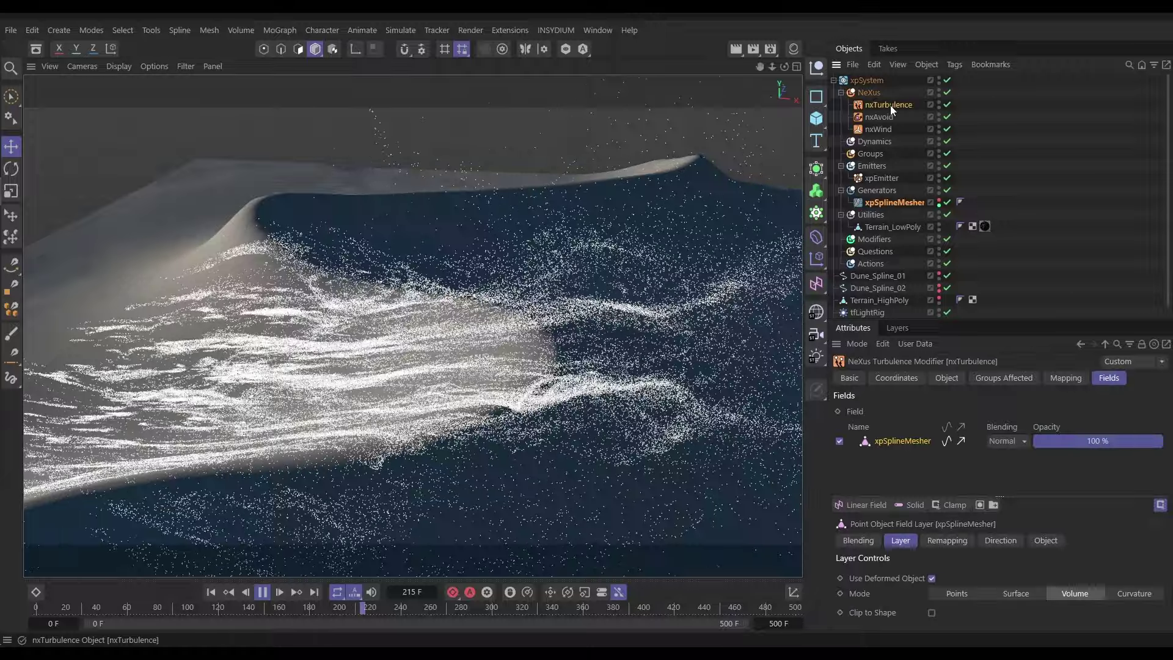
click(950, 379)
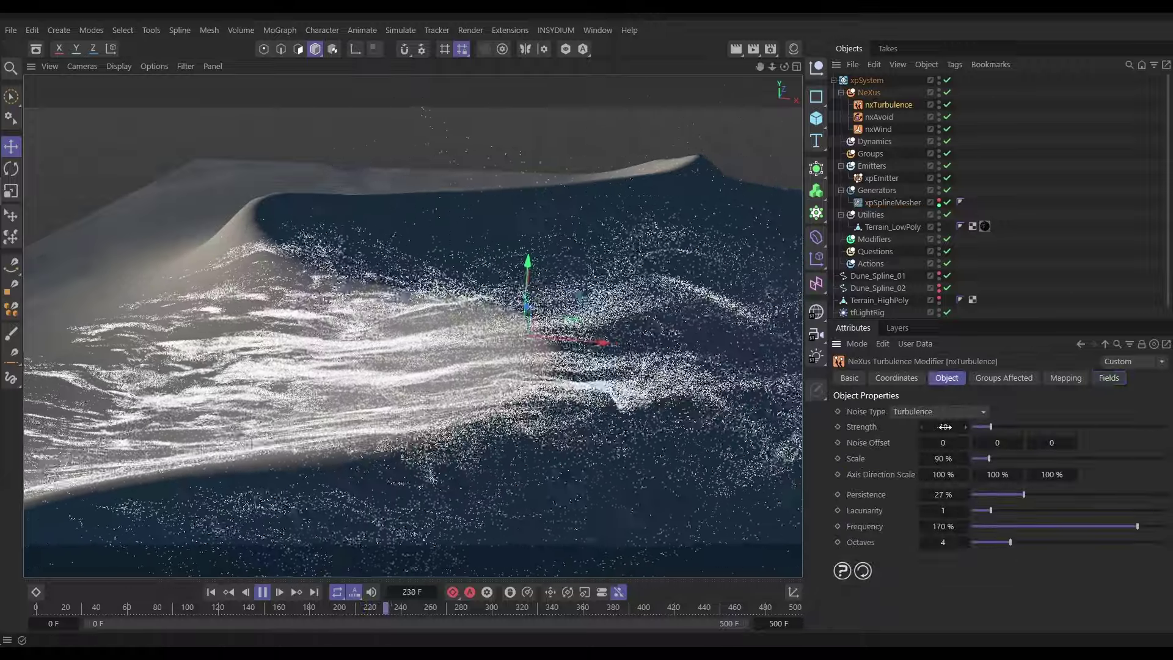
click(951, 429)
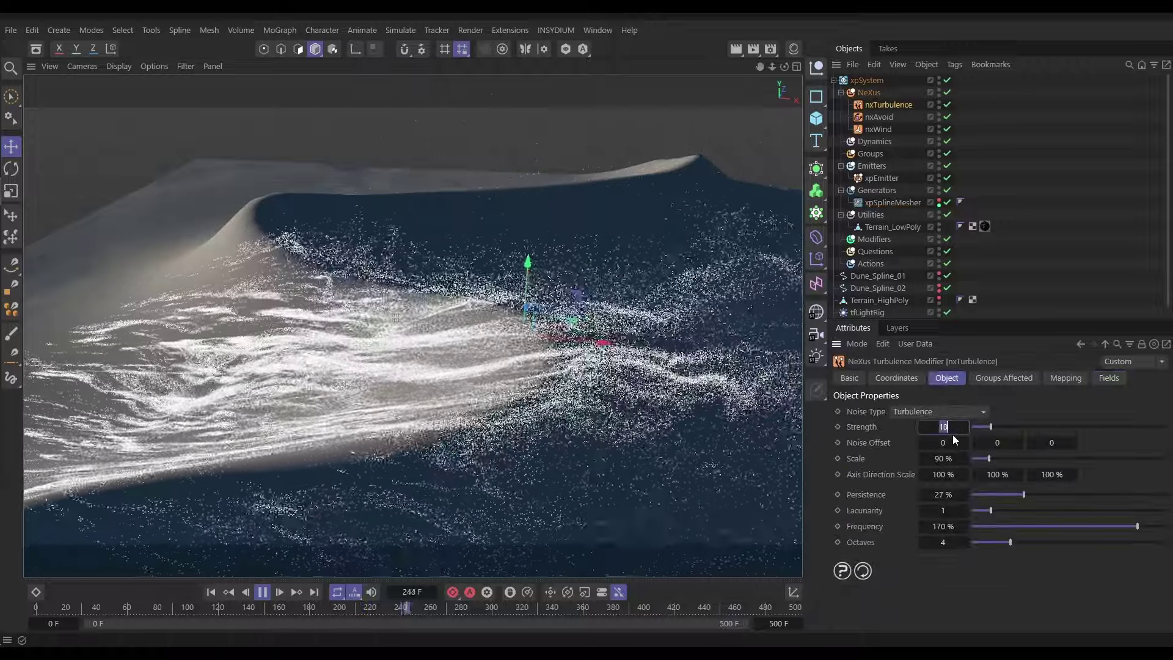
text(13)
key(Return)
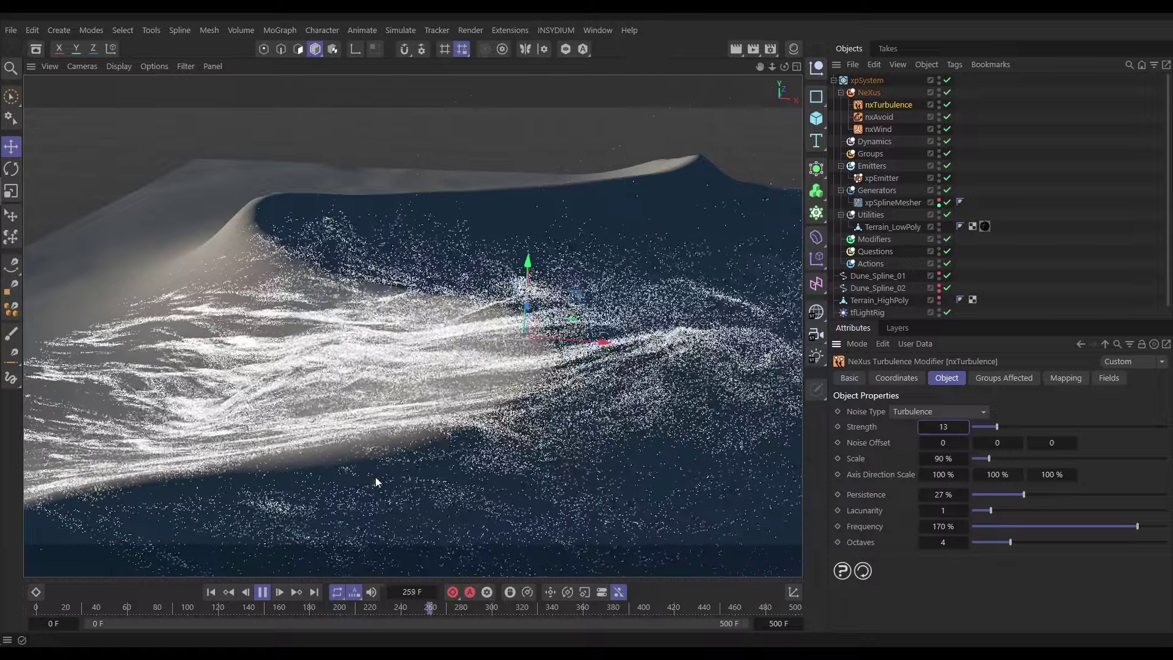
alt+drag(390, 431, 385, 397)
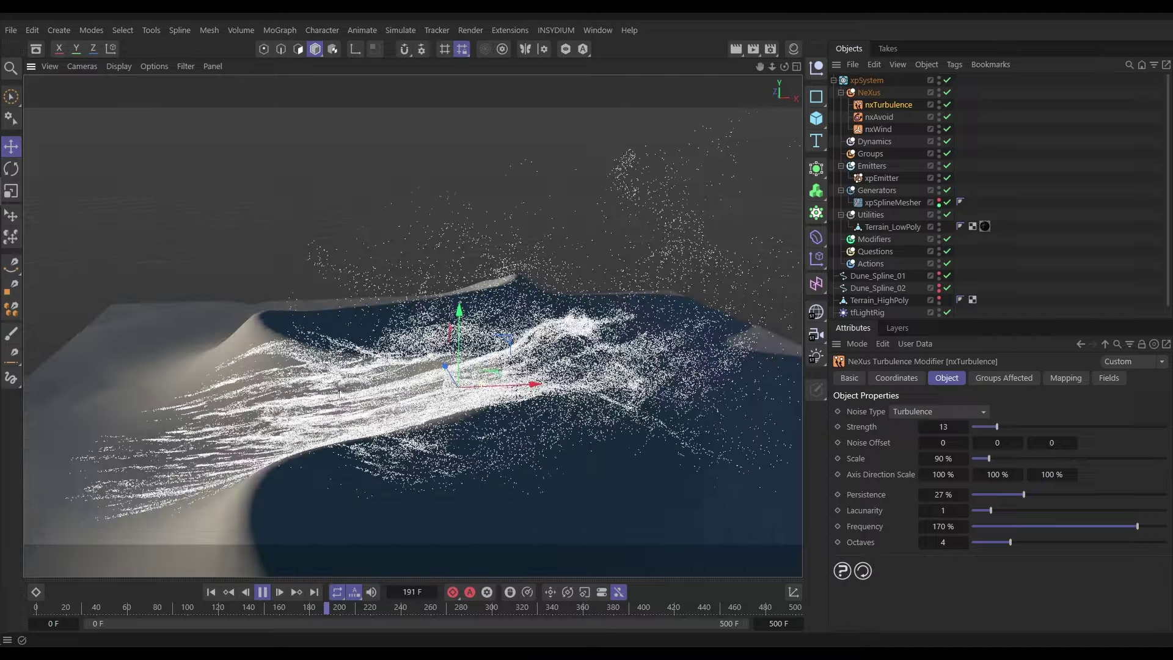
click(263, 593)
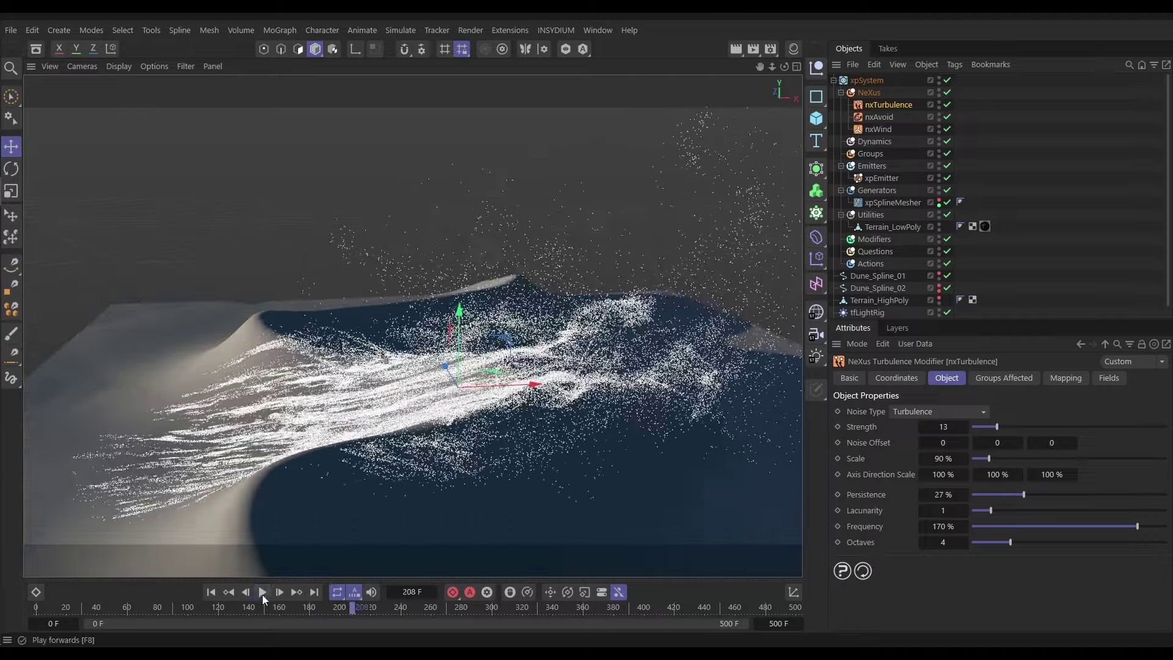
click(211, 592)
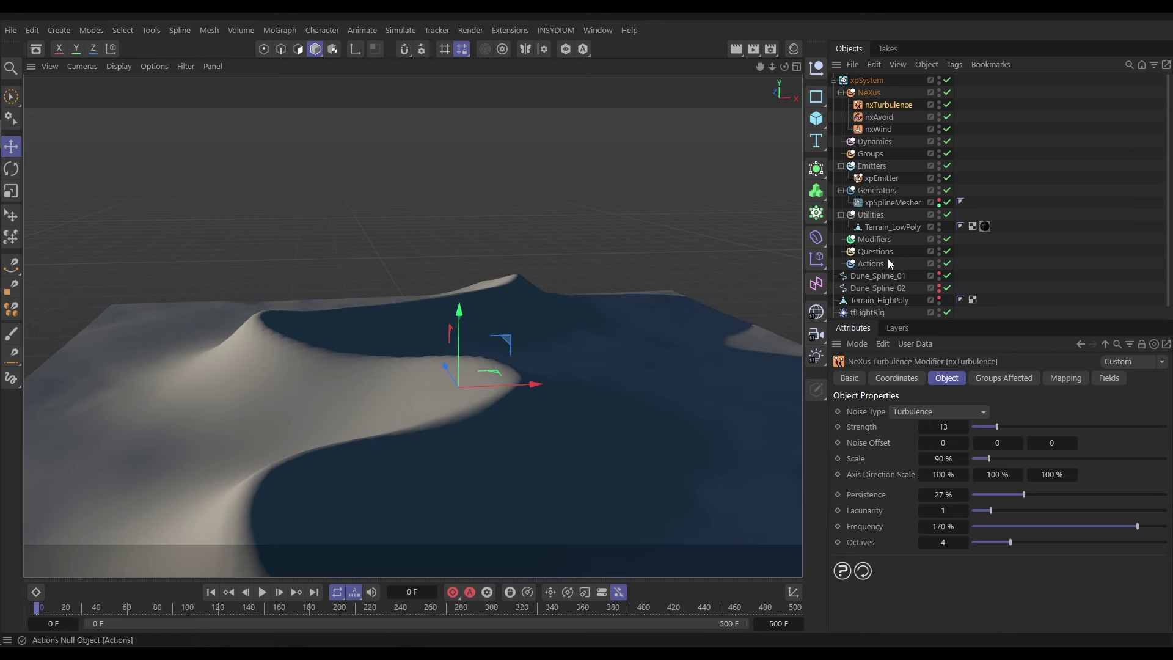
Add an xpCache utility to the particle system's Utilities folder.
click(871, 215)
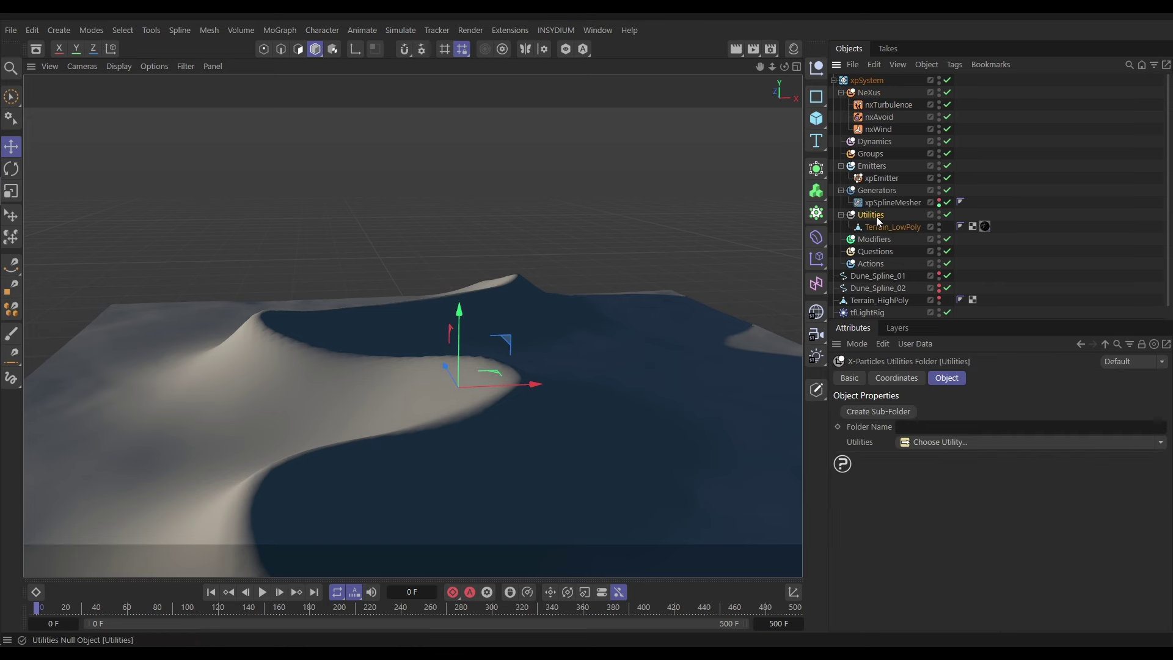
click(1160, 448)
click(926, 259)
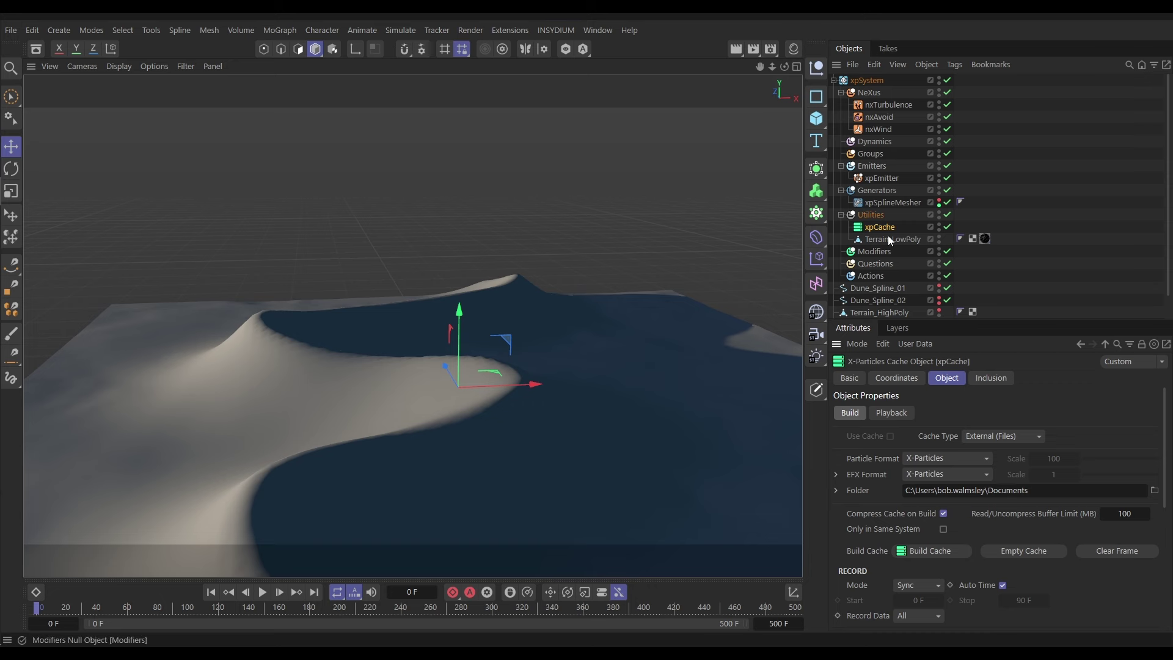
Review the xpEmitter's emission Birthrate settings, then select the new xpCache.
click(878, 179)
click(985, 378)
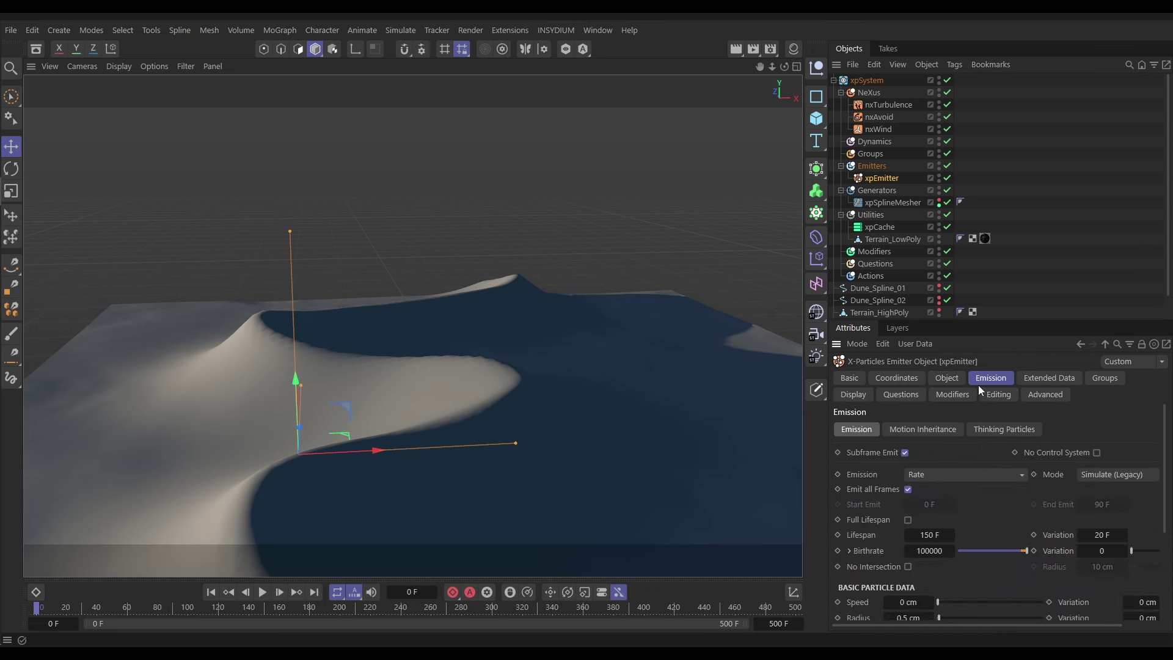
click(849, 551)
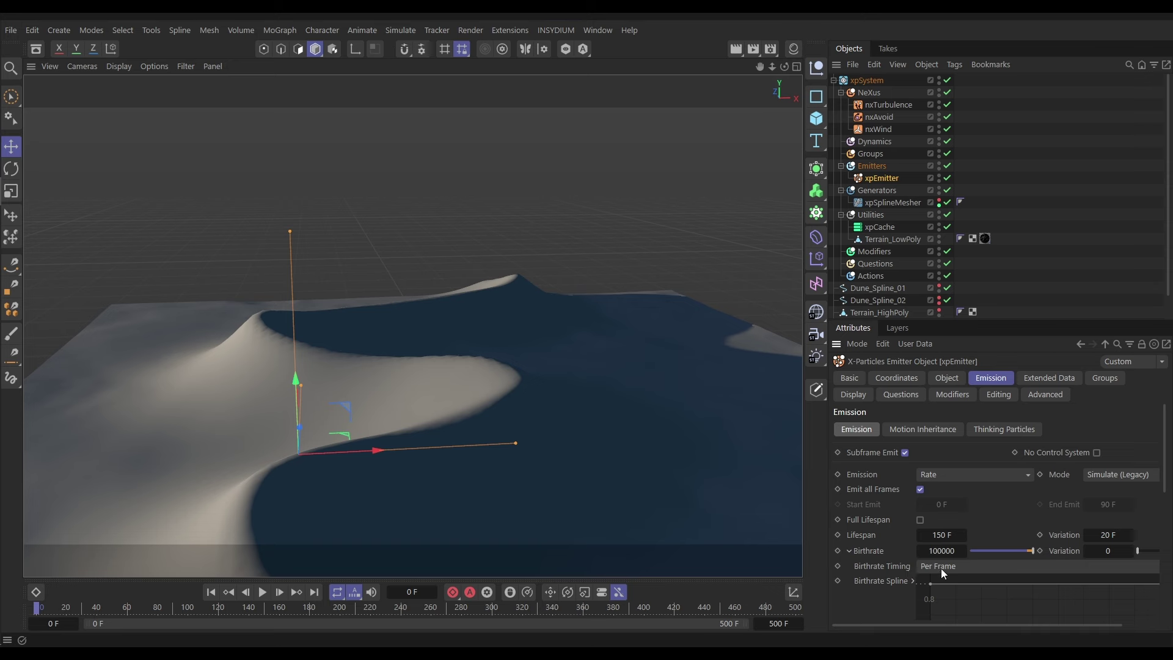
click(850, 552)
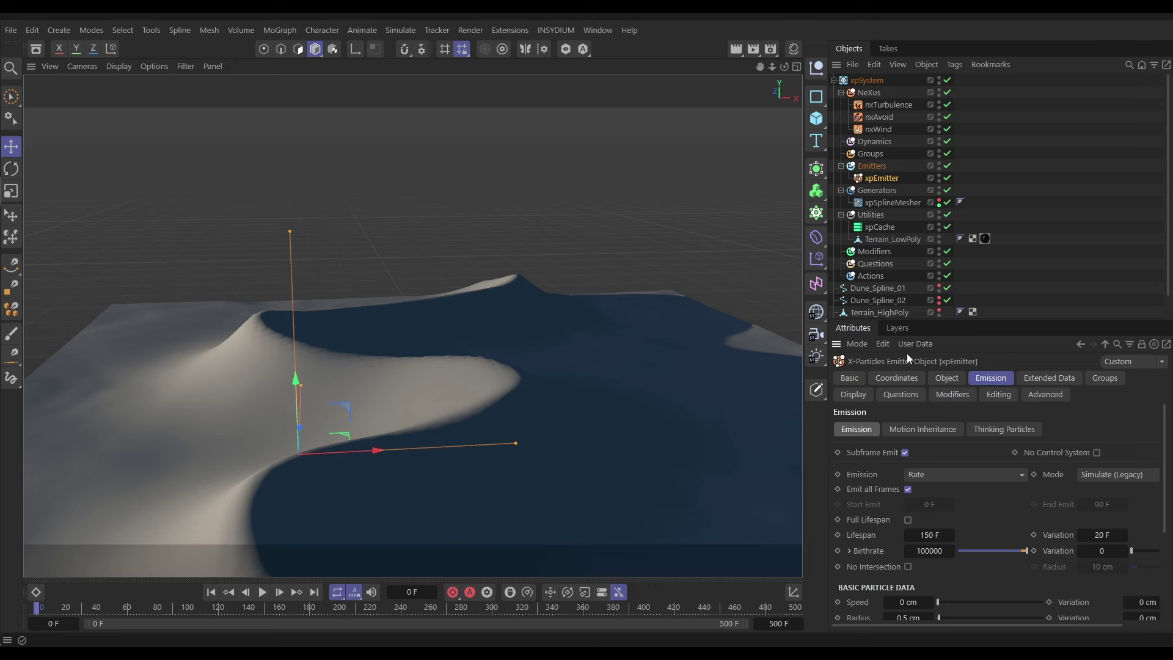
click(899, 226)
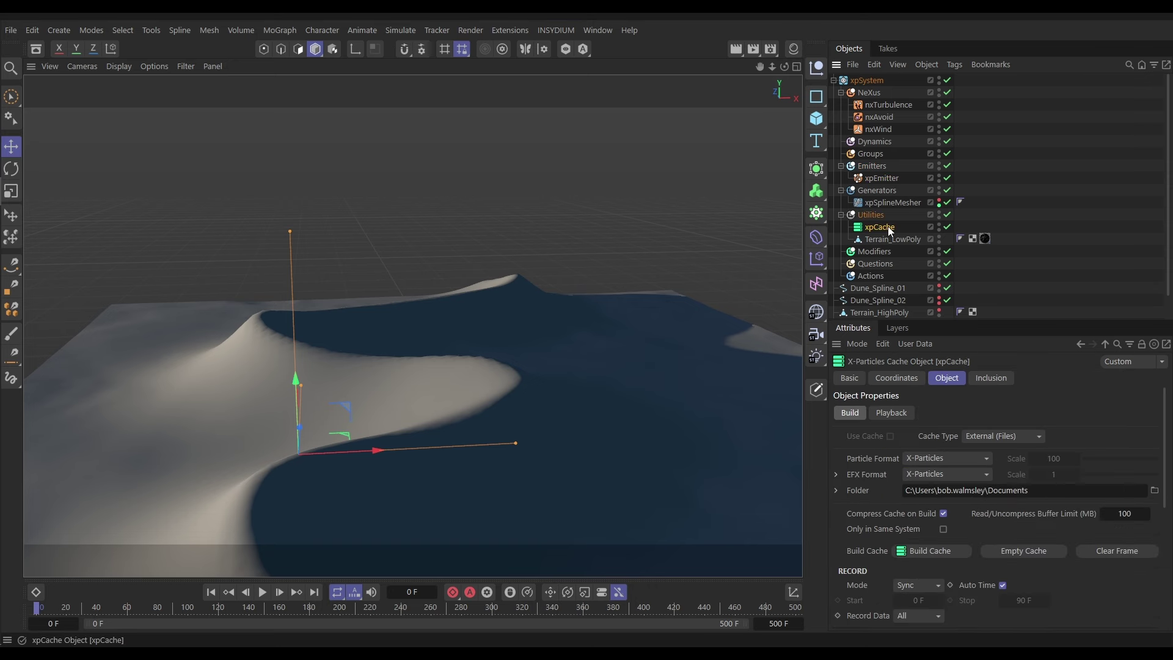
Build the xpCache for all 501 frames and play the cached sand back, stopping at frame 277.
click(925, 550)
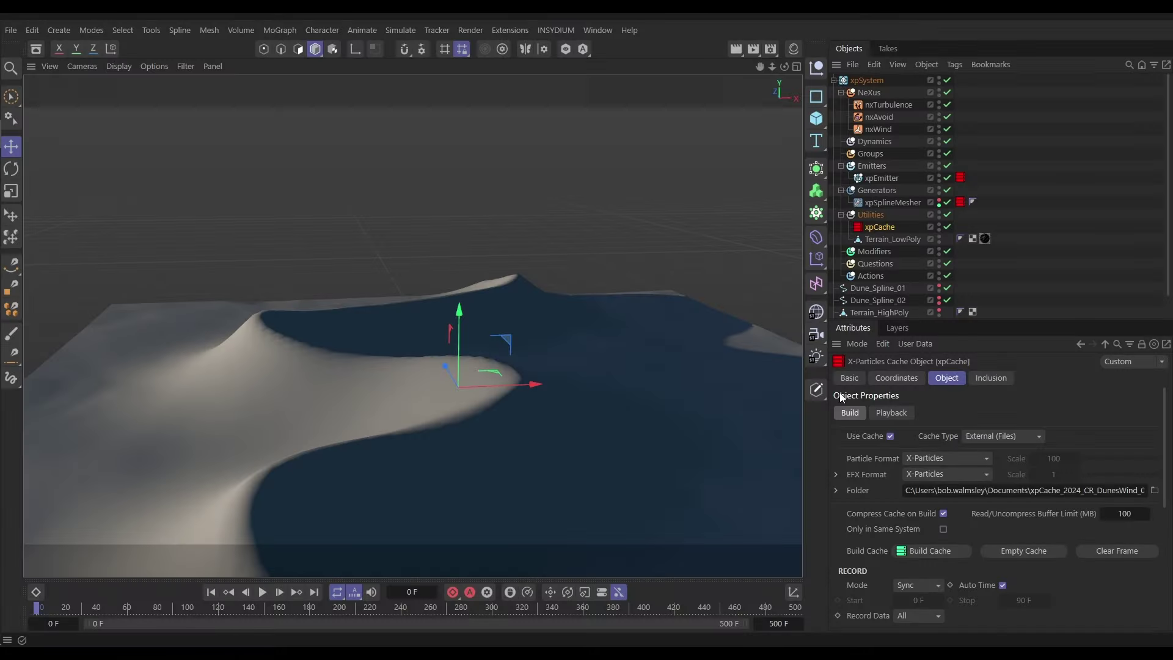
drag(1163, 441, 1162, 563)
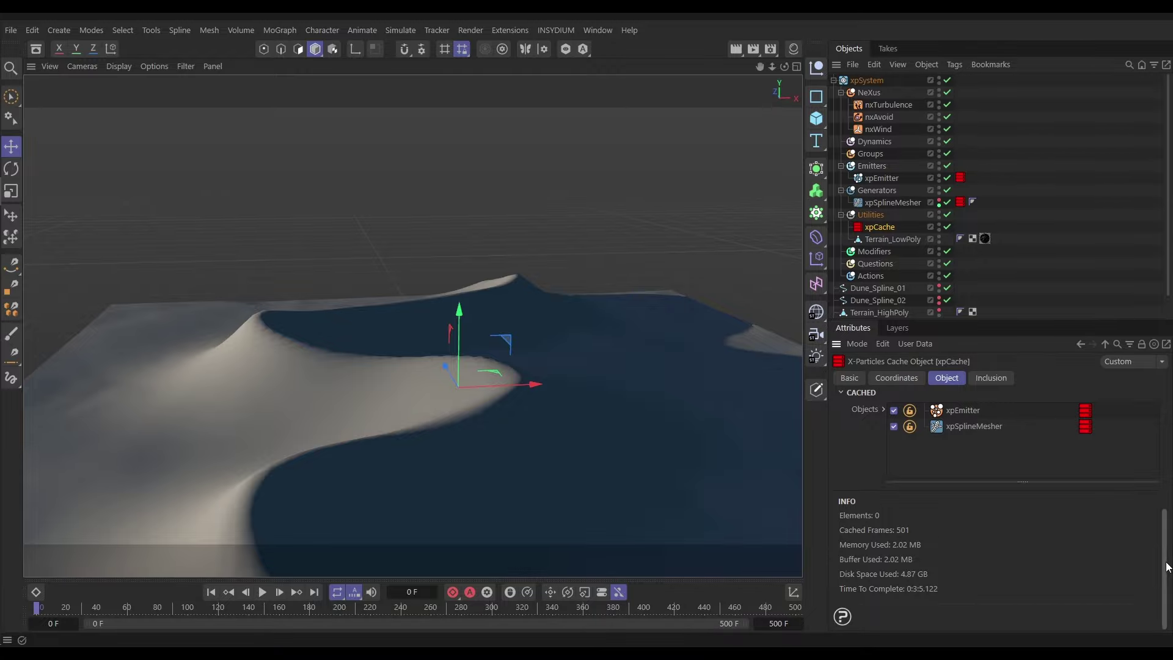
drag(1166, 563, 825, 443)
drag(101, 604, 36, 616)
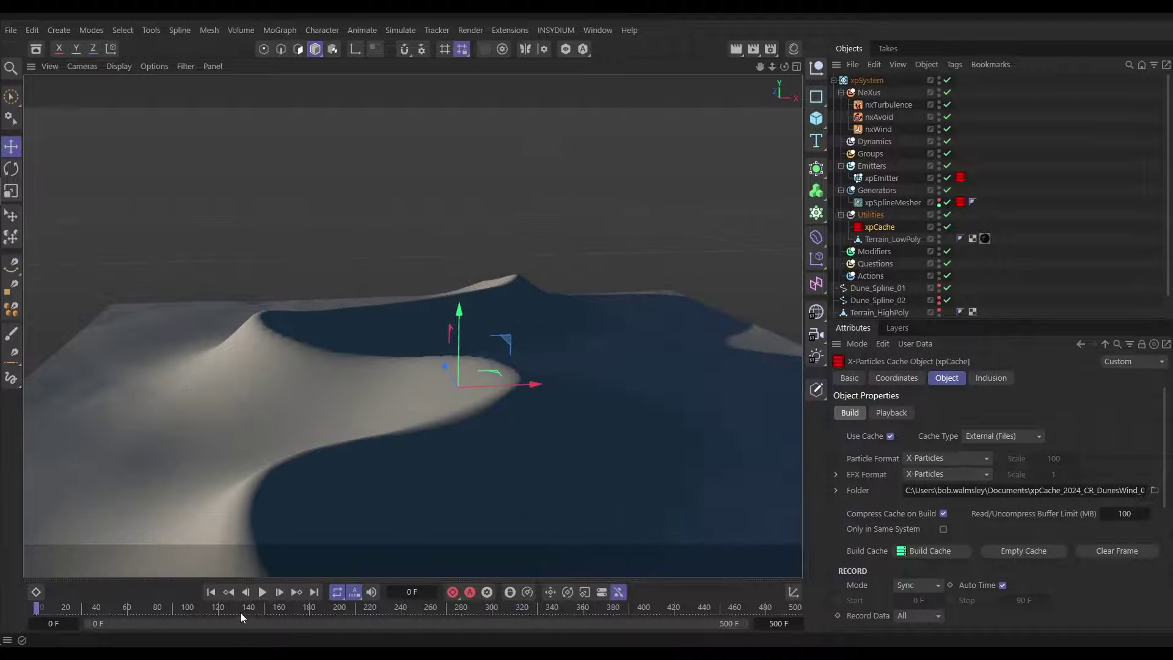
click(263, 592)
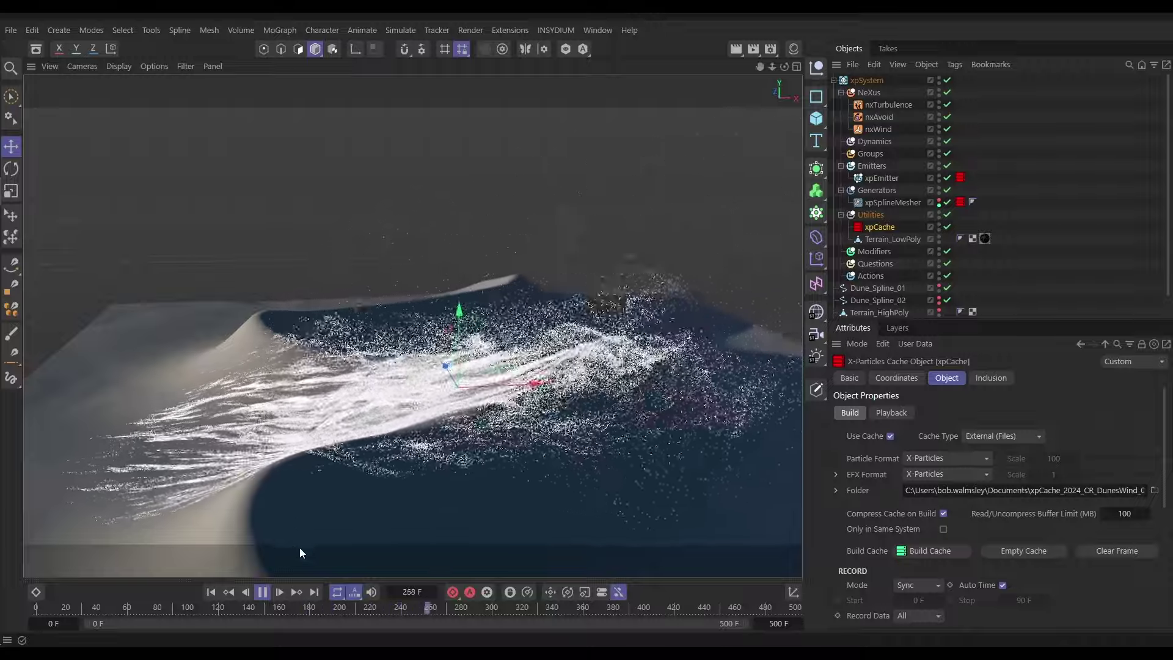
key(F8)
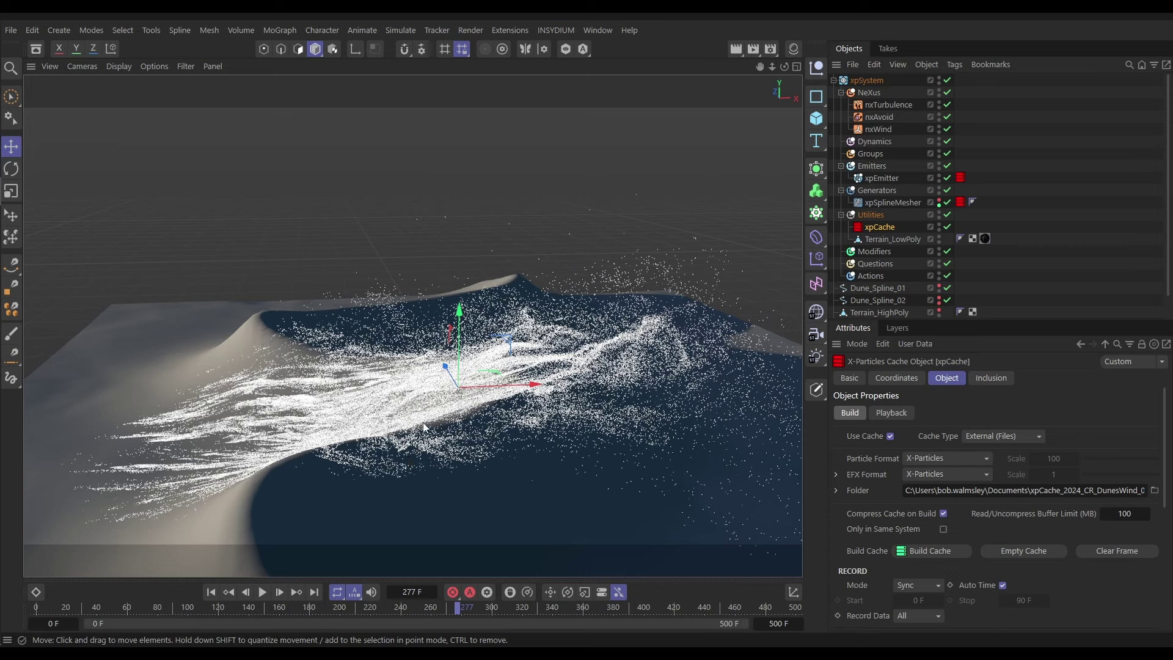
Add a Cycles 4D Camera from the INSYDIUM menu.
click(557, 30)
mouse_move(575, 140)
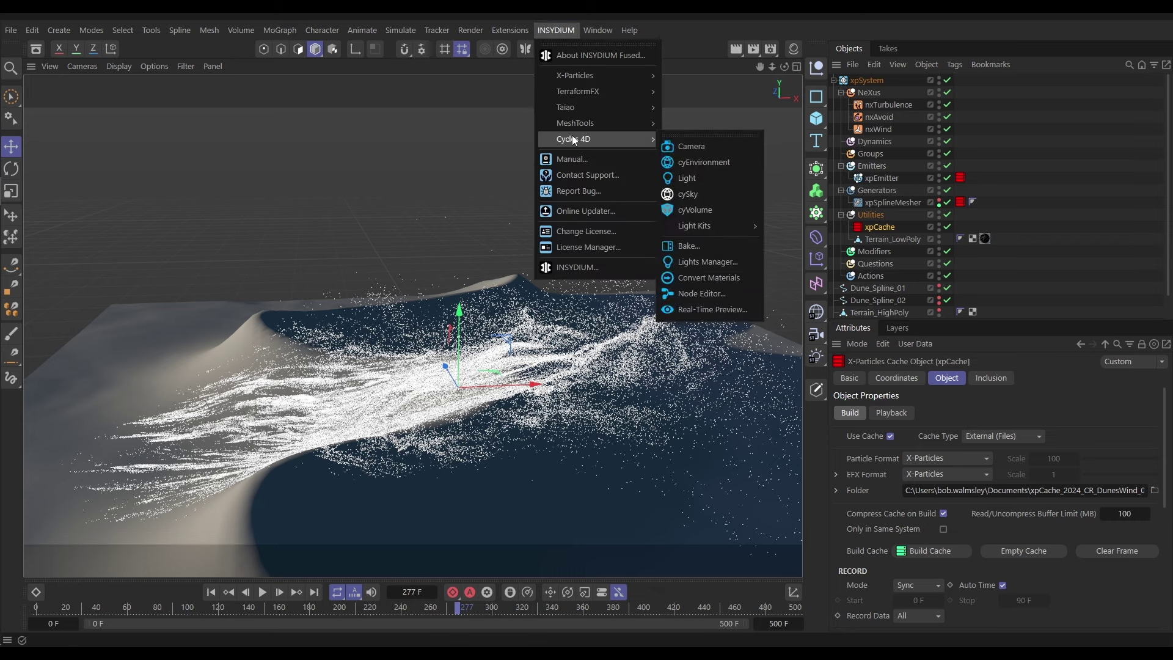
click(683, 146)
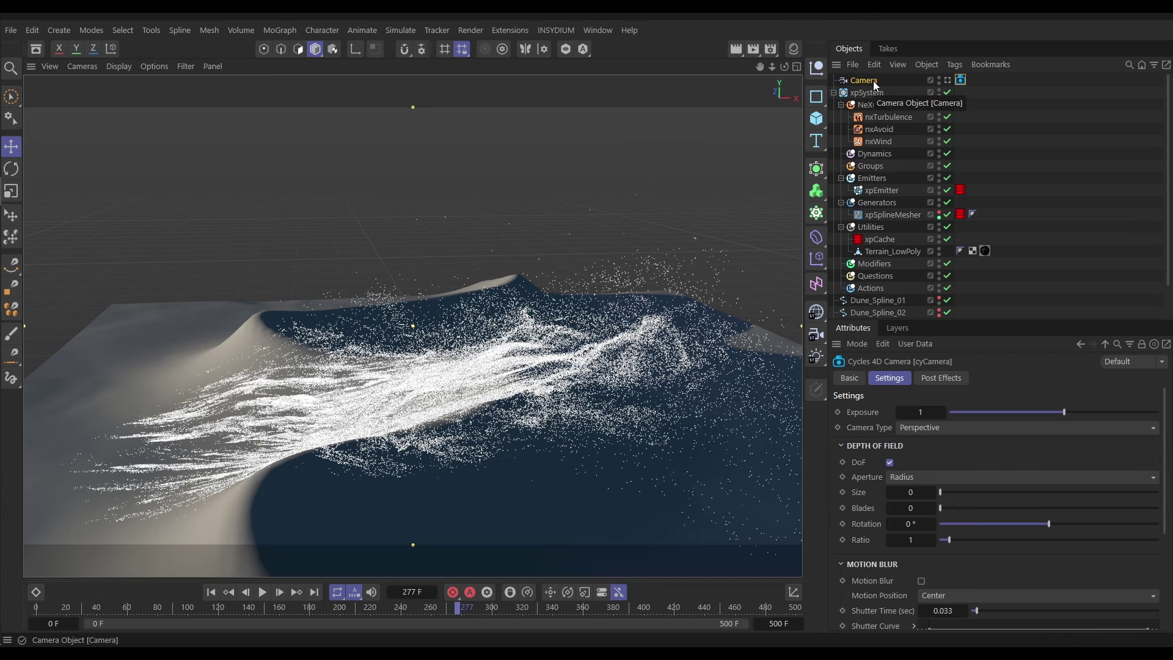
Review the cyCamera tag, then show the camera's lens settings (35 mm focal length, 36 mm sensor).
click(961, 80)
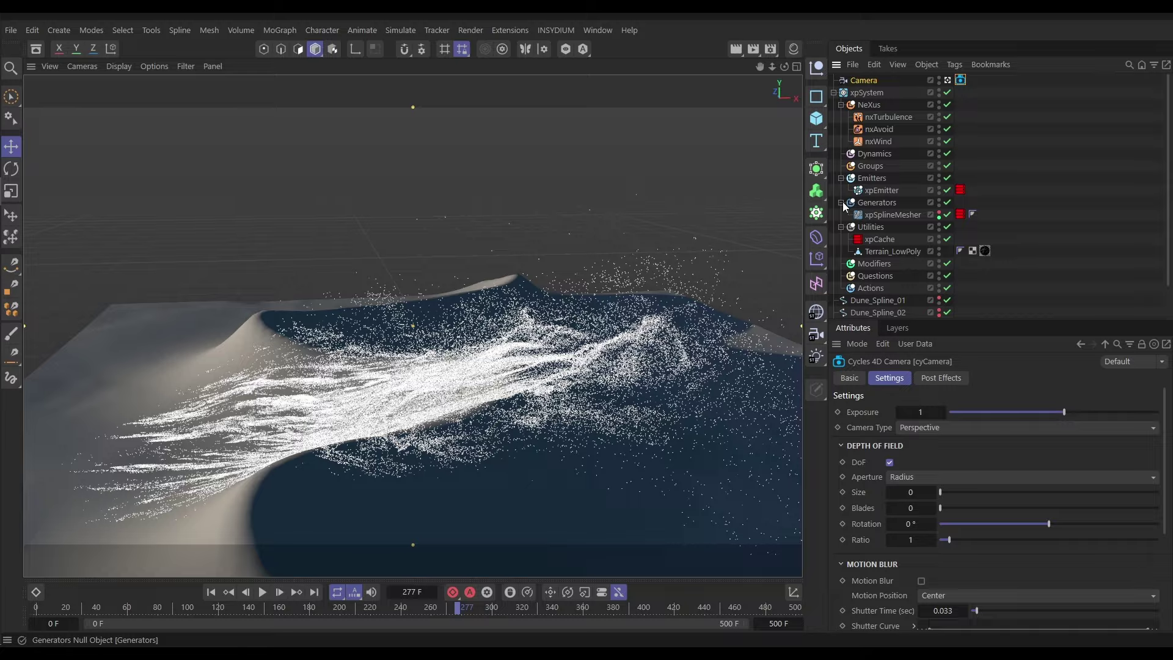
scroll(403, 413, up, 5)
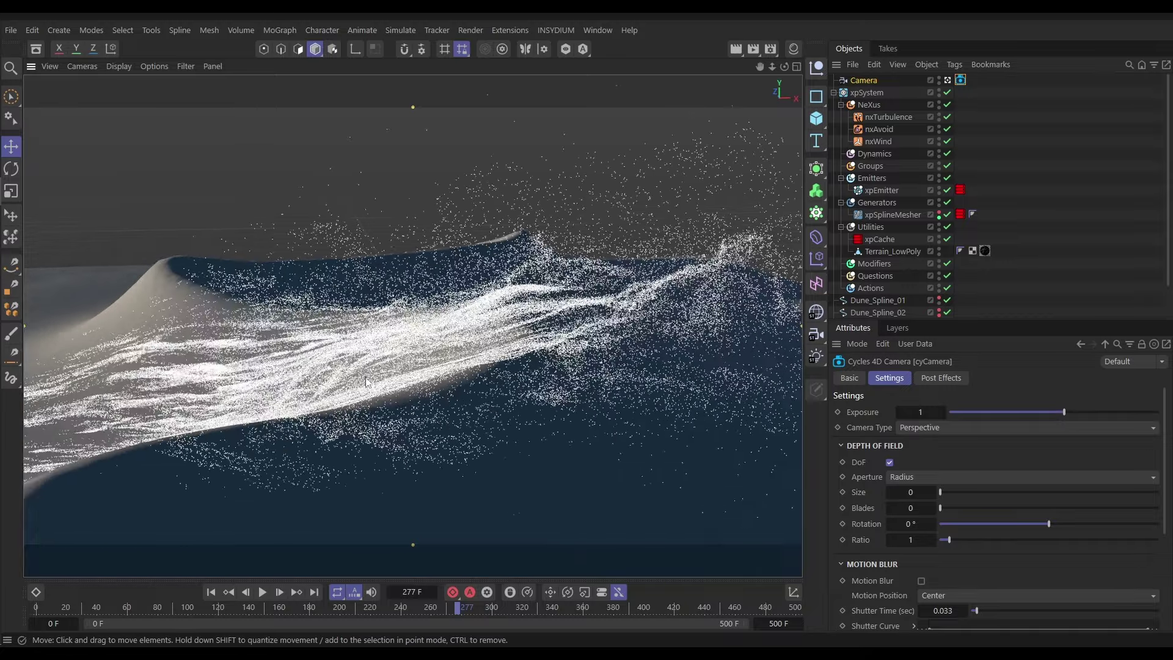
scroll(367, 382, down, 5)
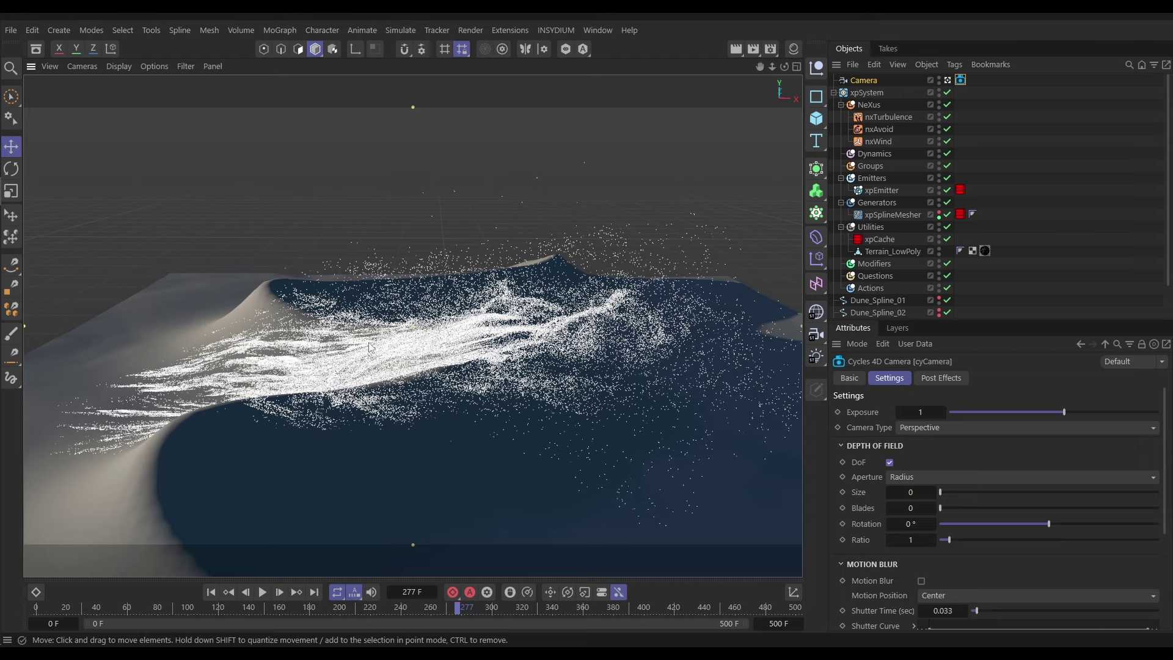
scroll(370, 360, up, 1)
scroll(397, 364, up, 2)
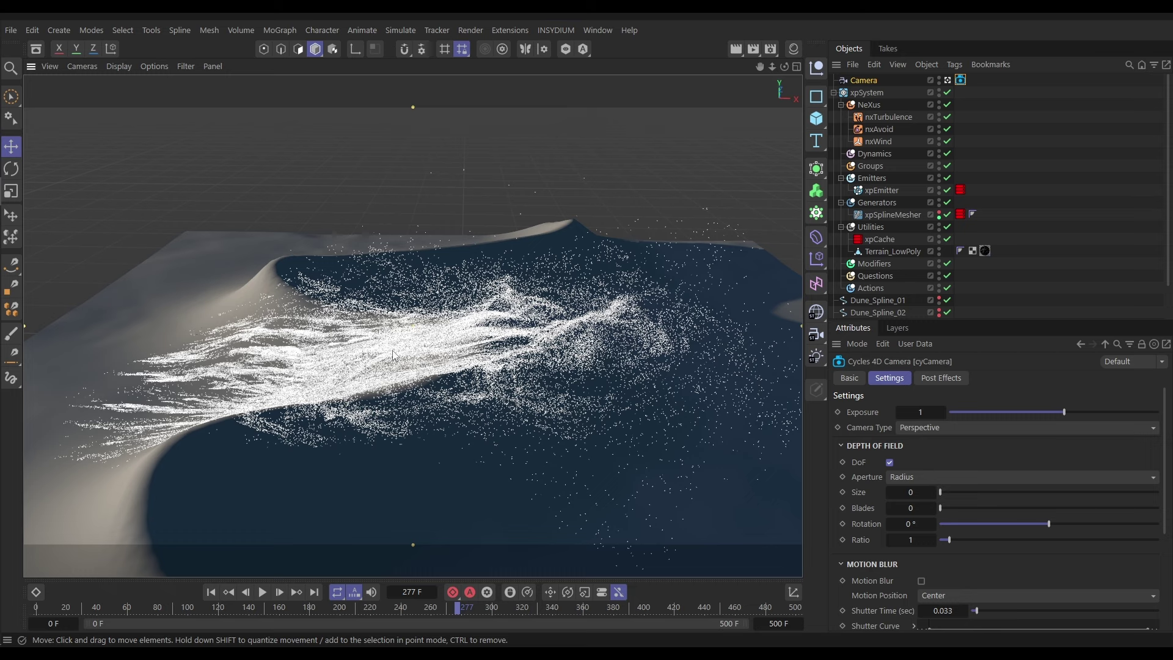
click(863, 81)
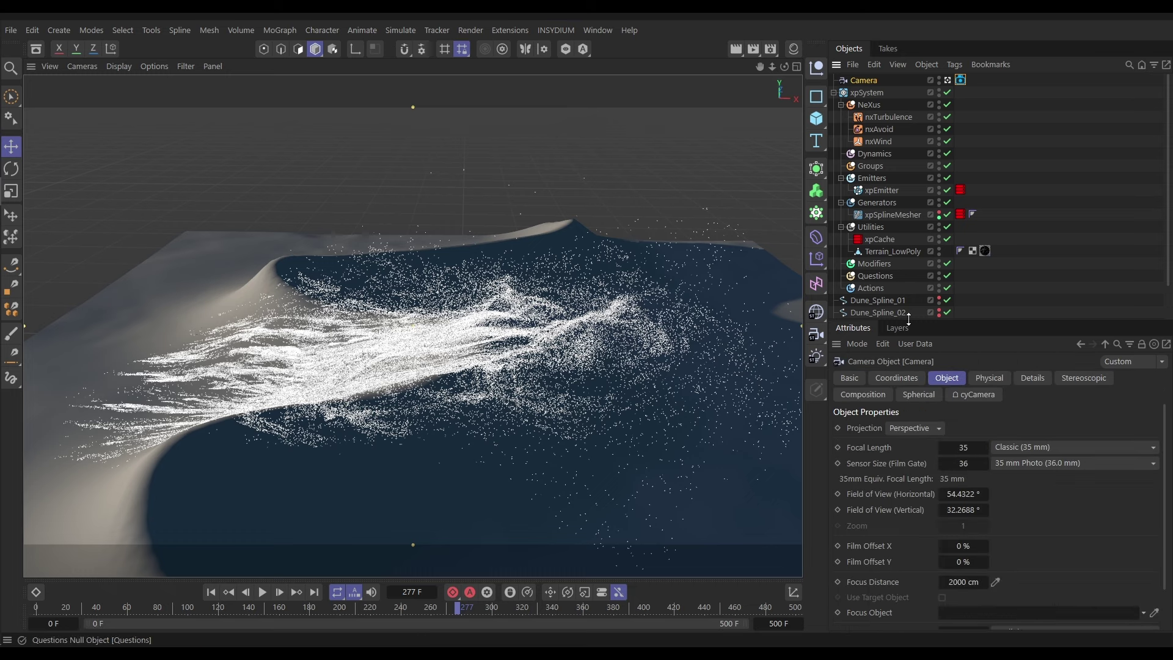
Set a 100 mm focal length, orbit to frame the blowing sand, and scrub to frame 86.
click(964, 448)
text(100)
key(Return)
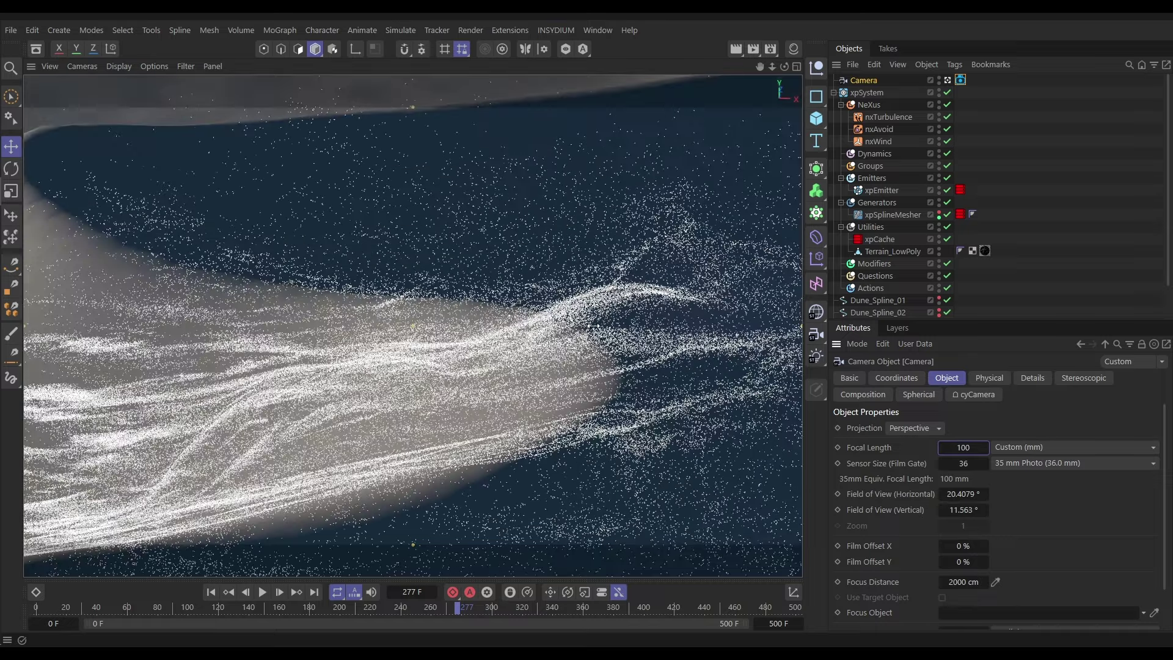
alt+drag(569, 328, 245, 371)
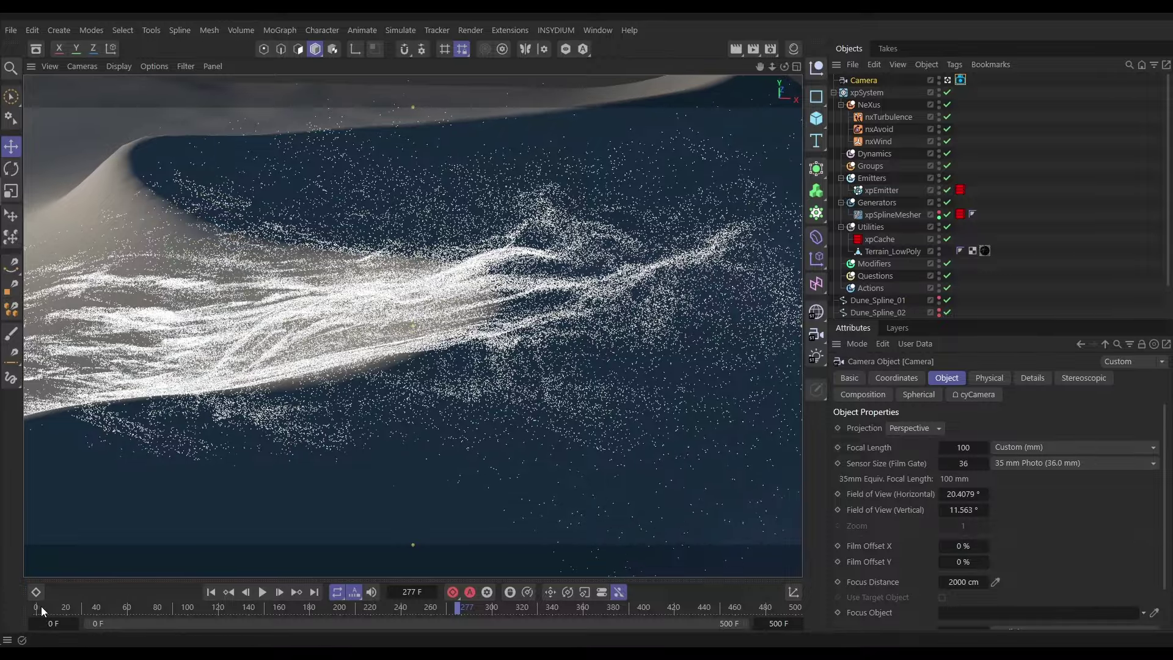
drag(41, 606, 473, 597)
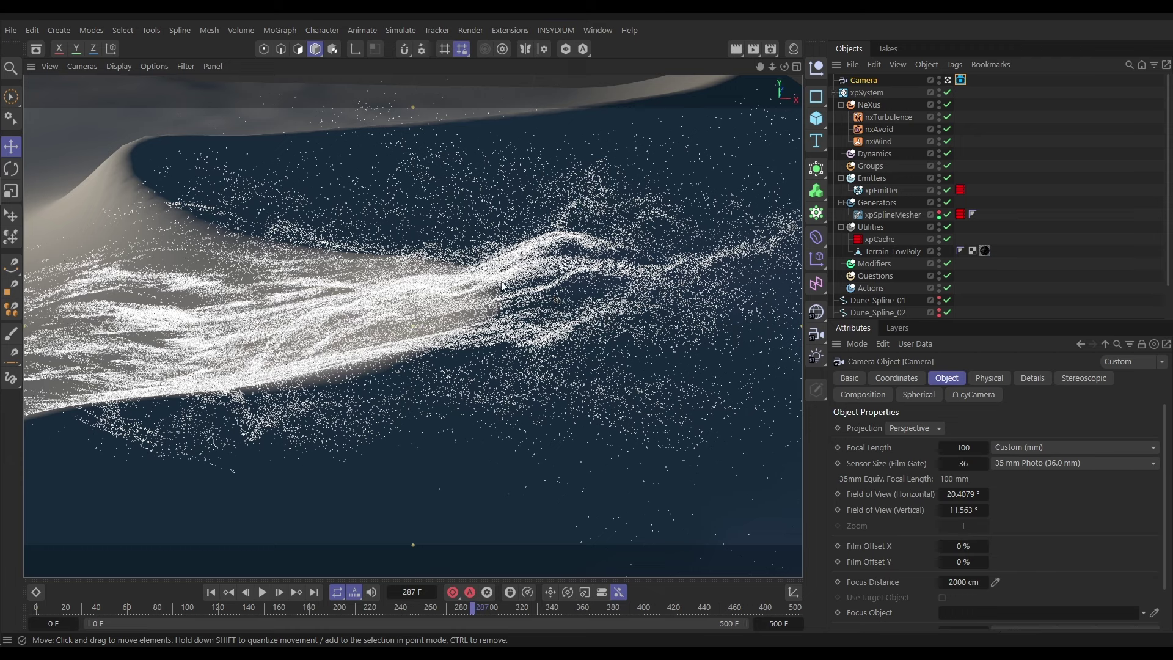
Give xpEmitter a Cycles 4D cyInstance tag (24 sphere segments, 100% size multiplier).
click(883, 191)
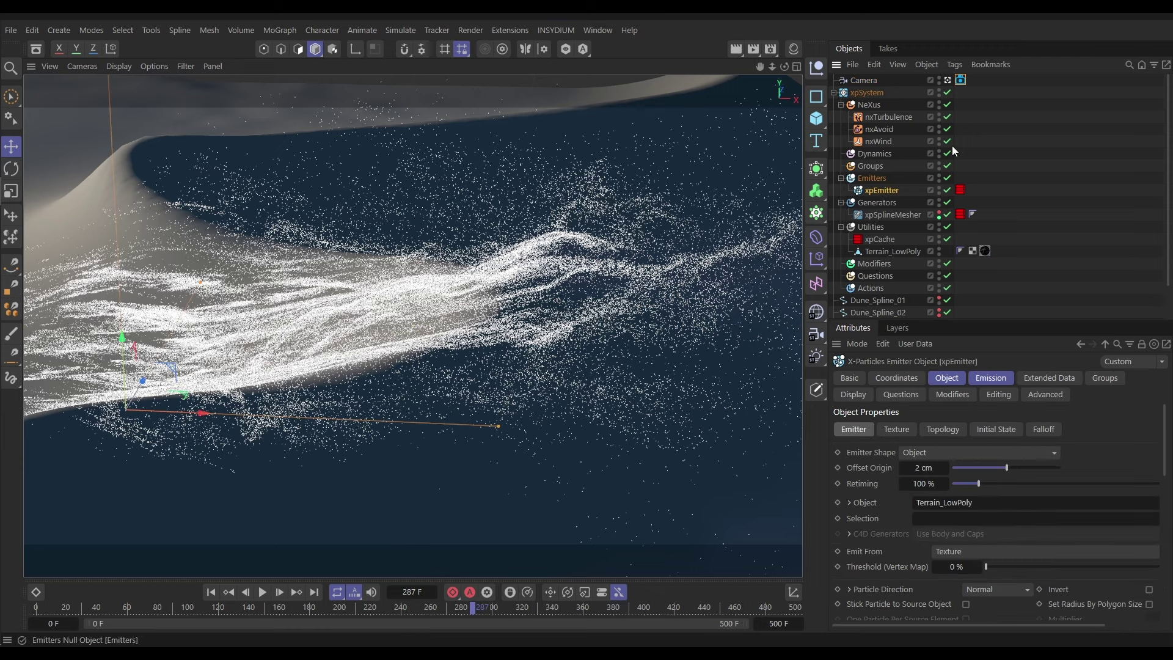
click(954, 65)
mouse_move(978, 145)
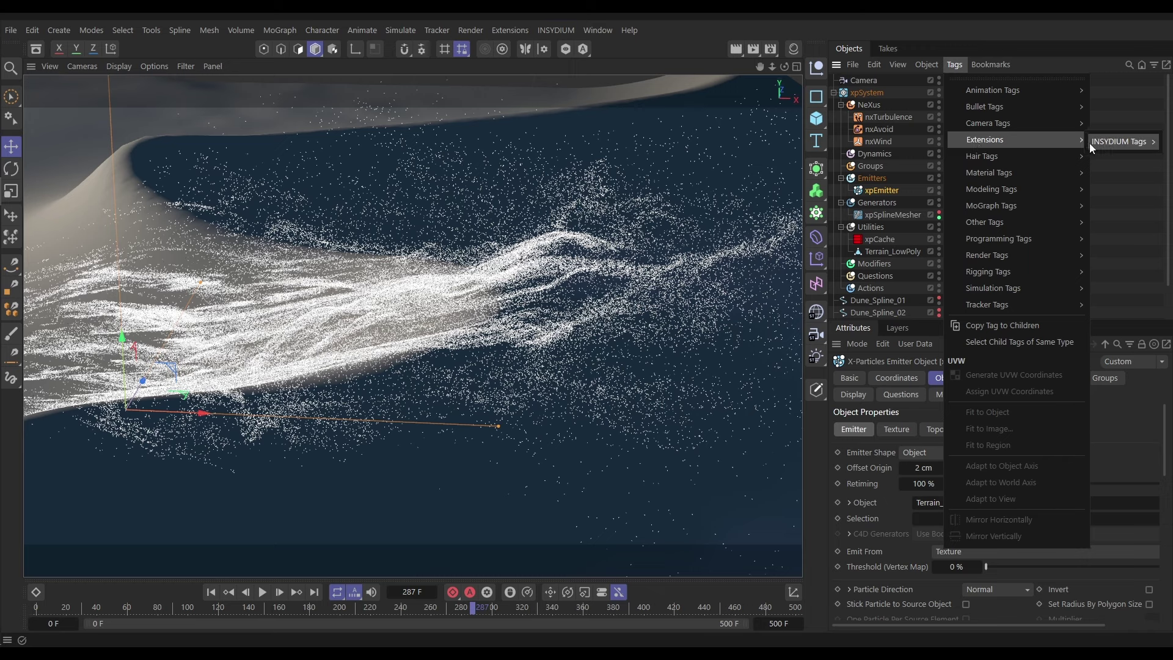
mouse_move(1104, 141)
mouse_move(1031, 159)
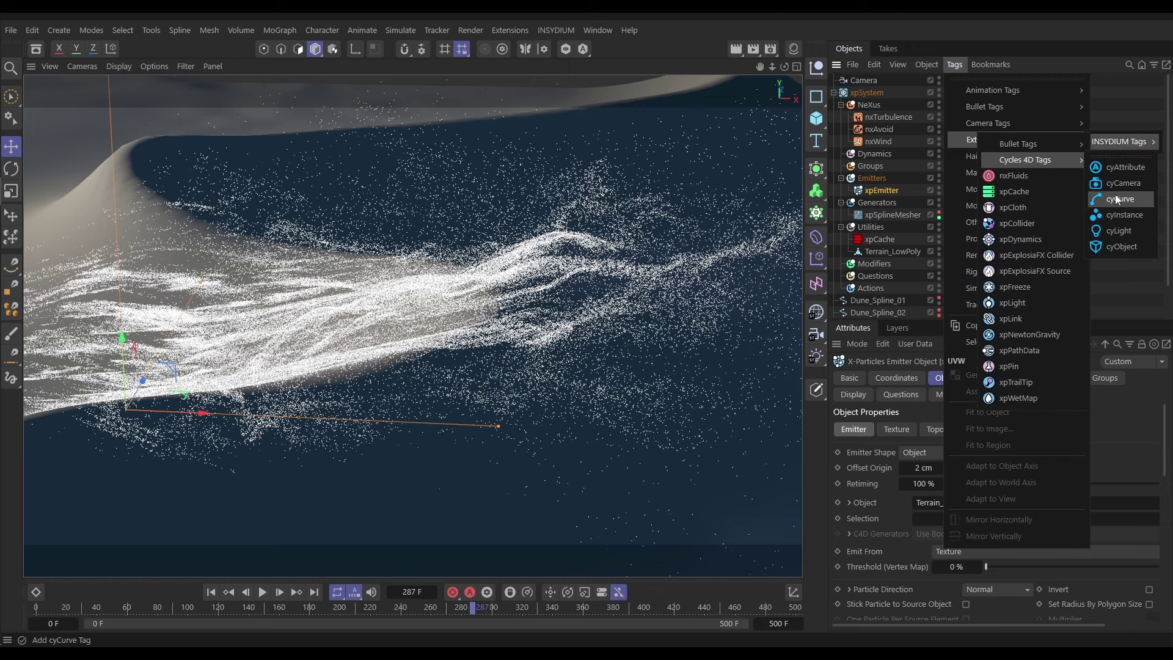
click(1123, 215)
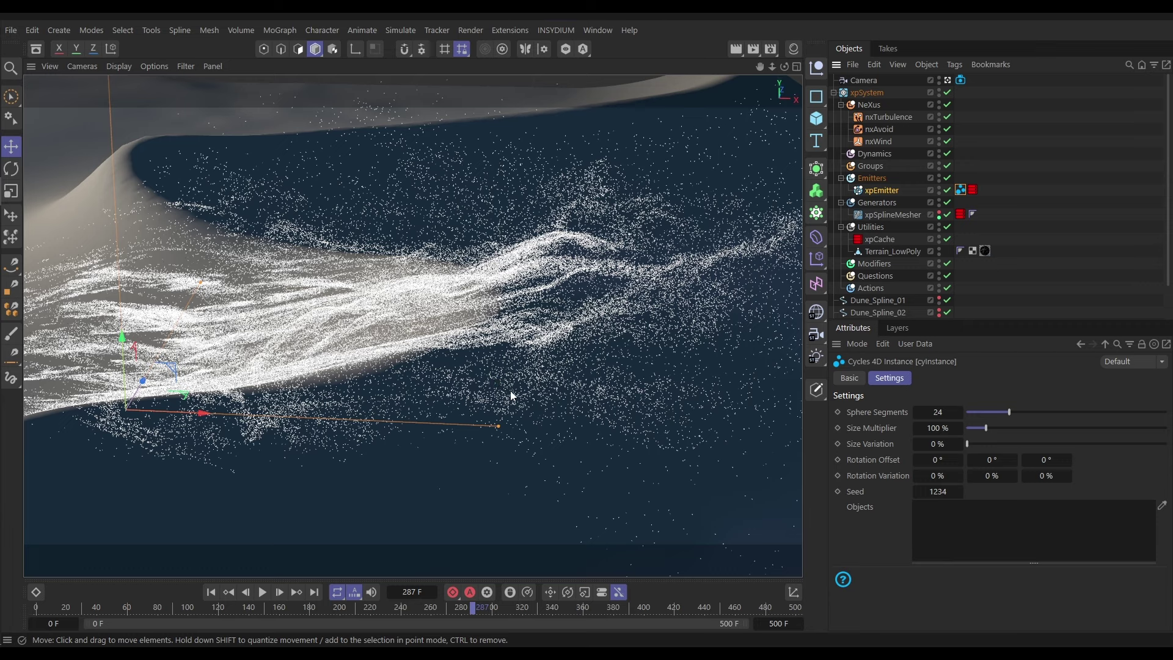
Start the Cycles 4D real-time preview render and move its window to the upper left.
click(548, 30)
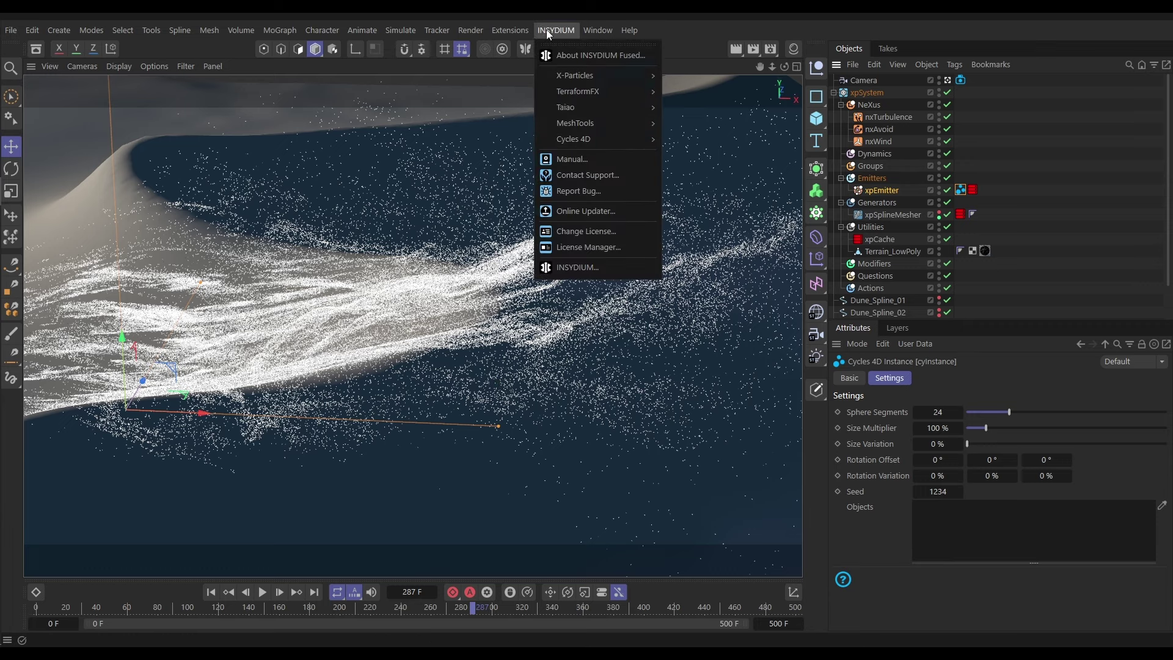
mouse_move(593, 139)
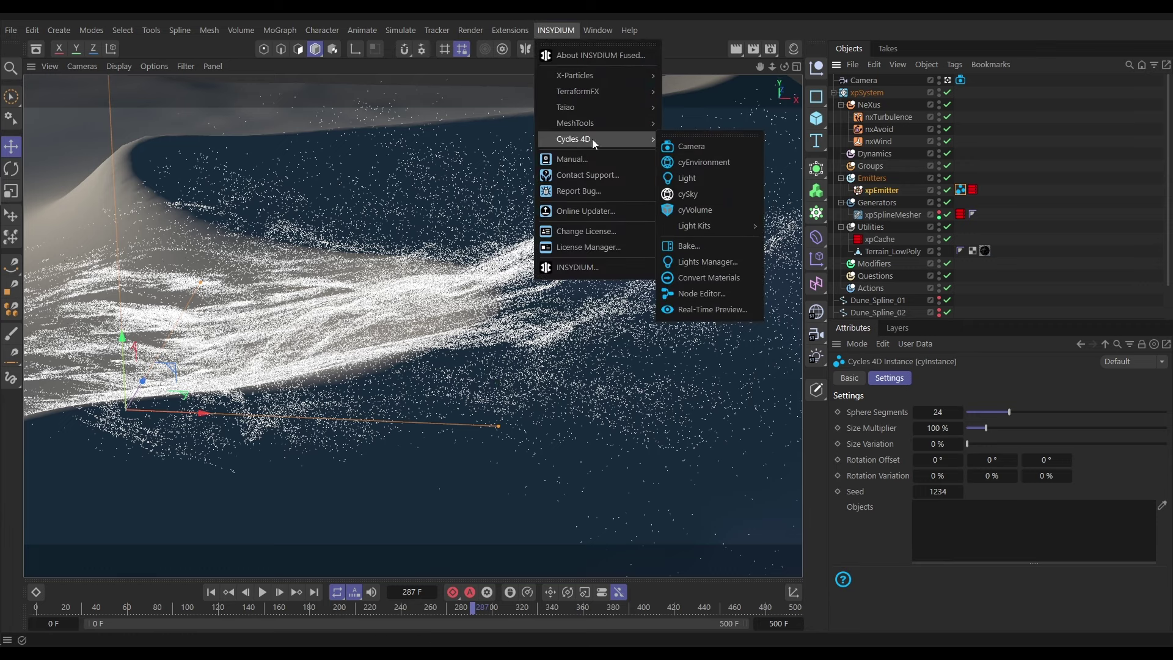
click(717, 310)
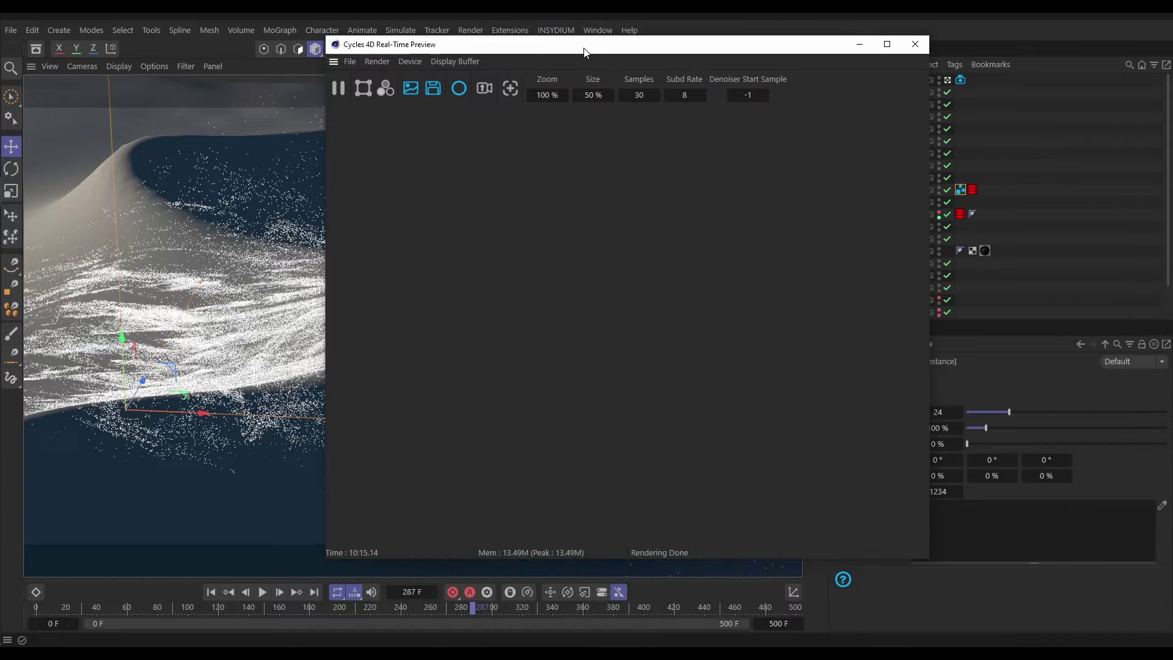
click(337, 90)
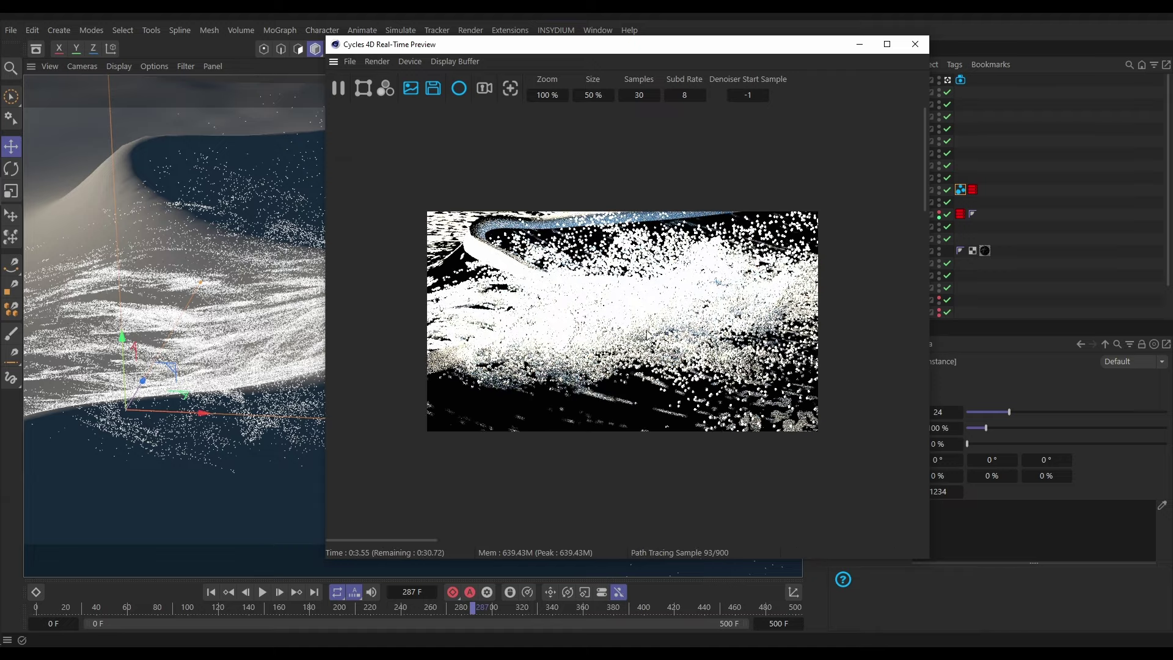
drag(688, 50, 376, 31)
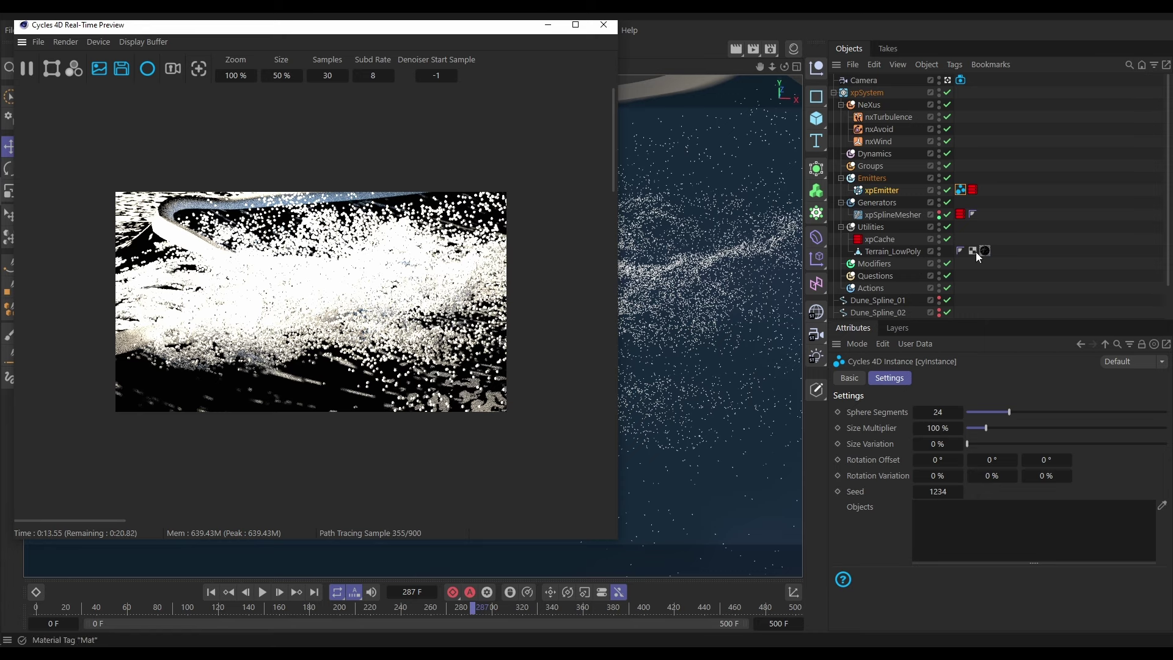
Exclude Terrain_LowPoly from rendering and disable tfLightRig, turning the preview dark.
click(940, 255)
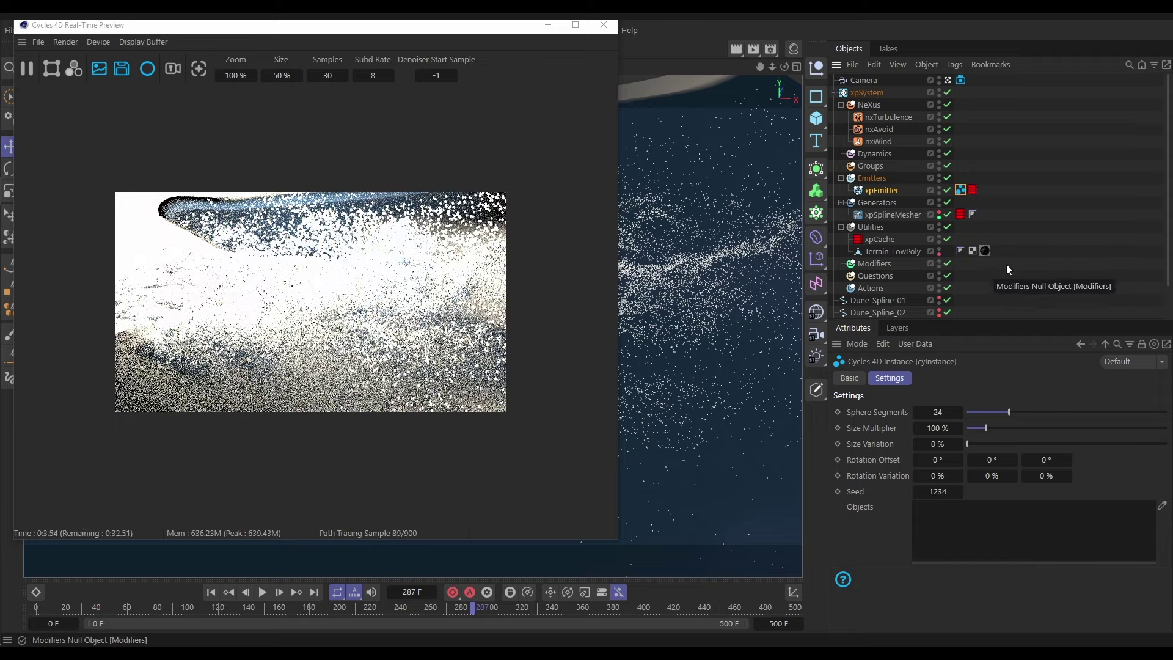
scroll(1166, 264, down, 3)
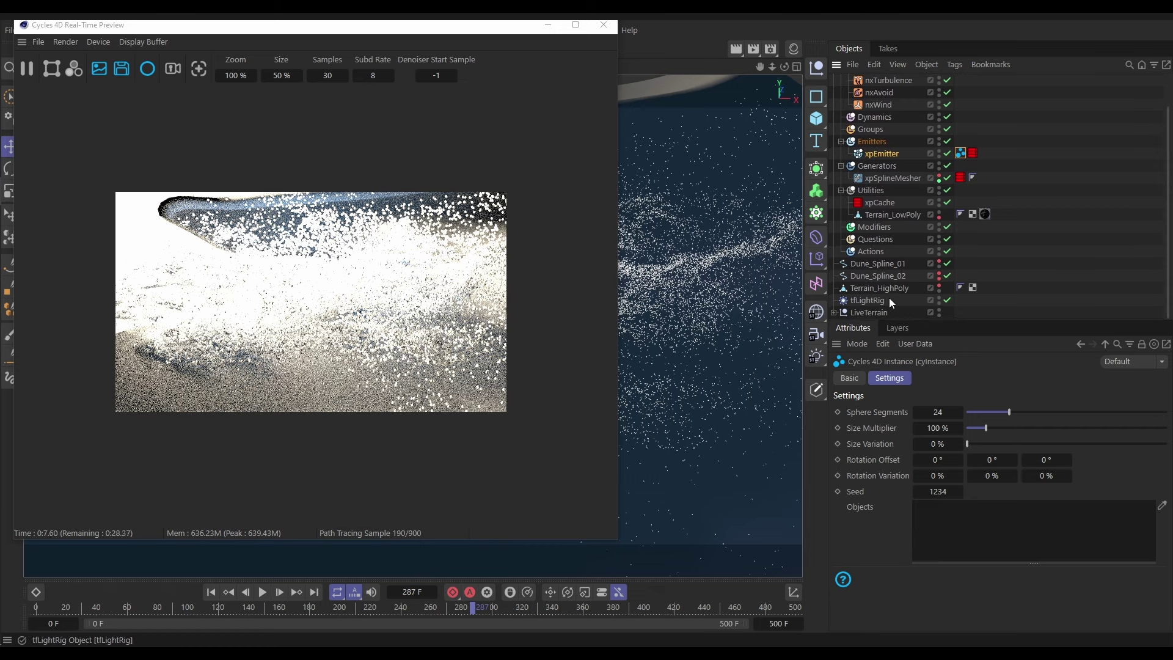
click(947, 300)
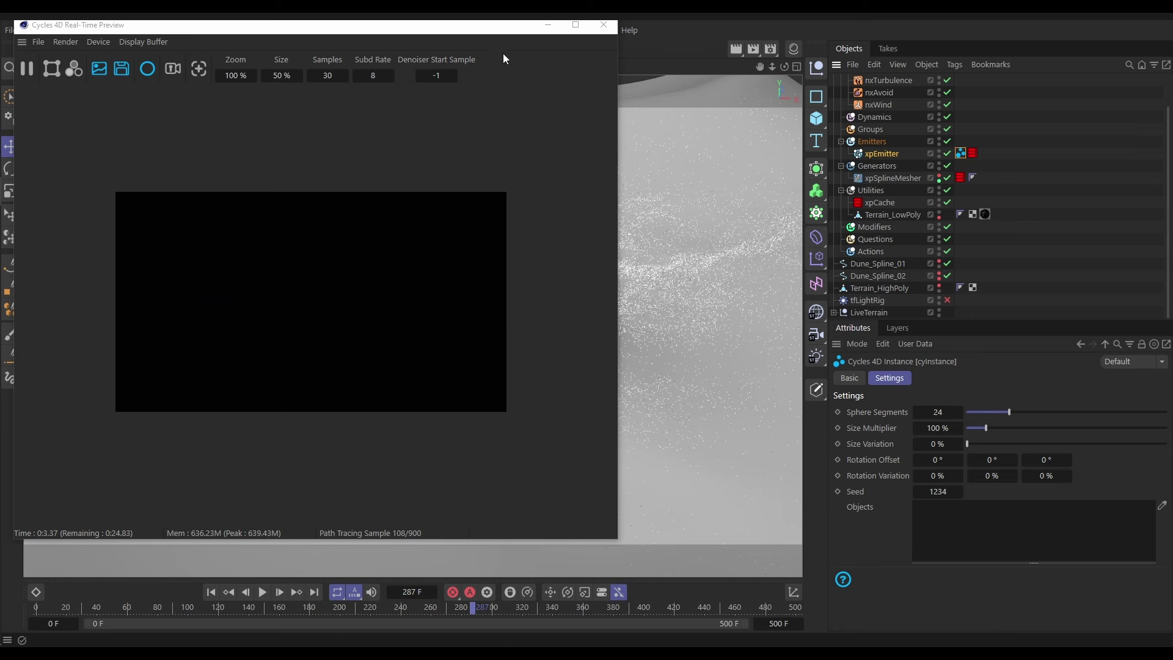
drag(477, 31, 461, 84)
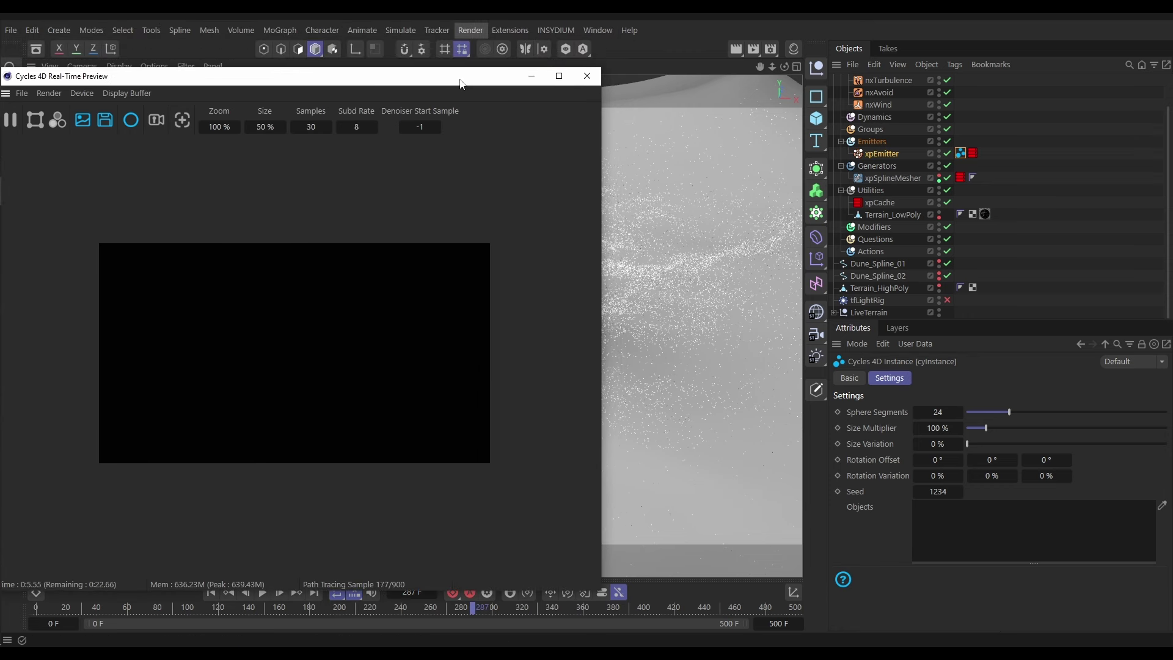
Add a Cycles 4D cySky object to the scene.
click(548, 28)
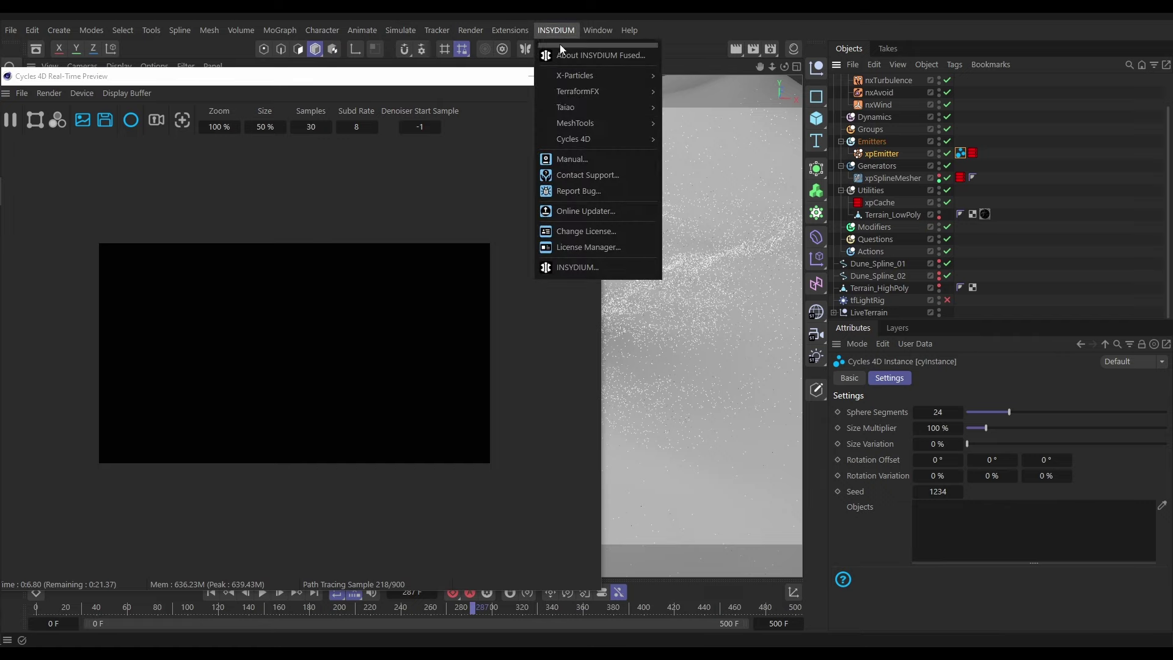
mouse_move(596, 139)
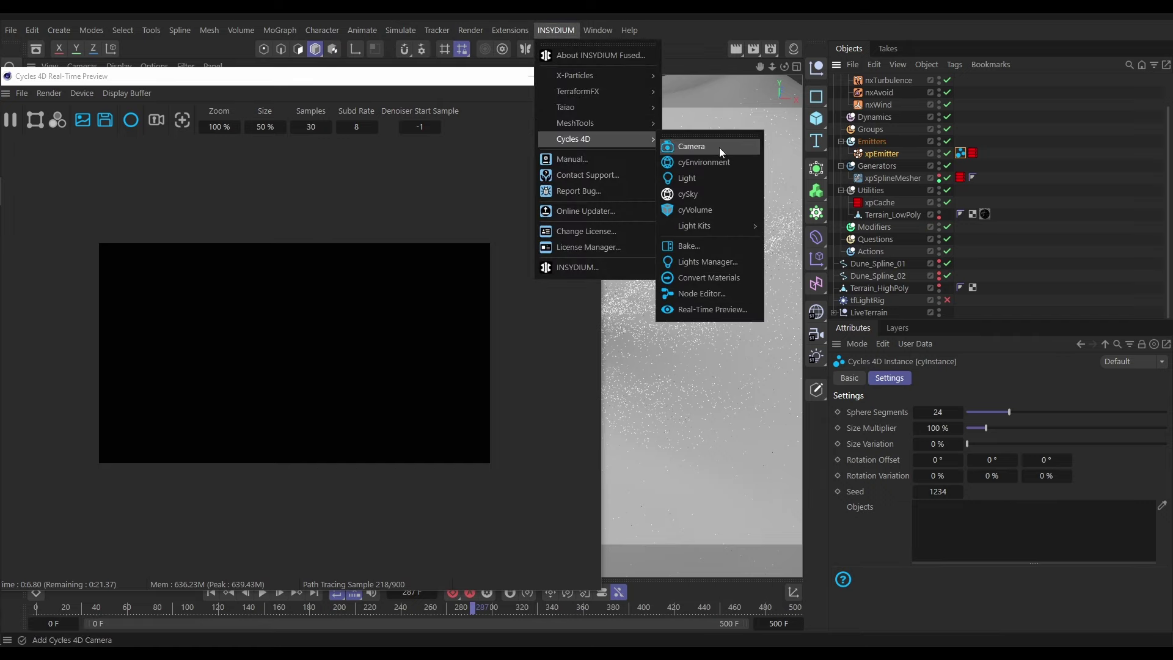
click(695, 196)
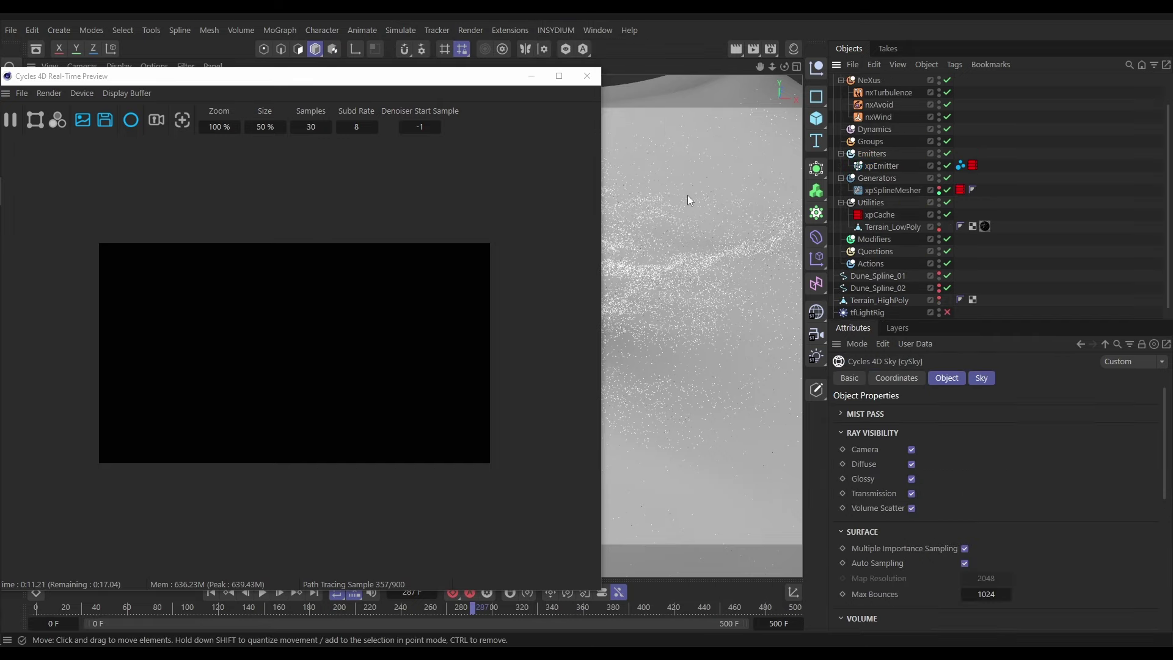
click(842, 80)
click(834, 92)
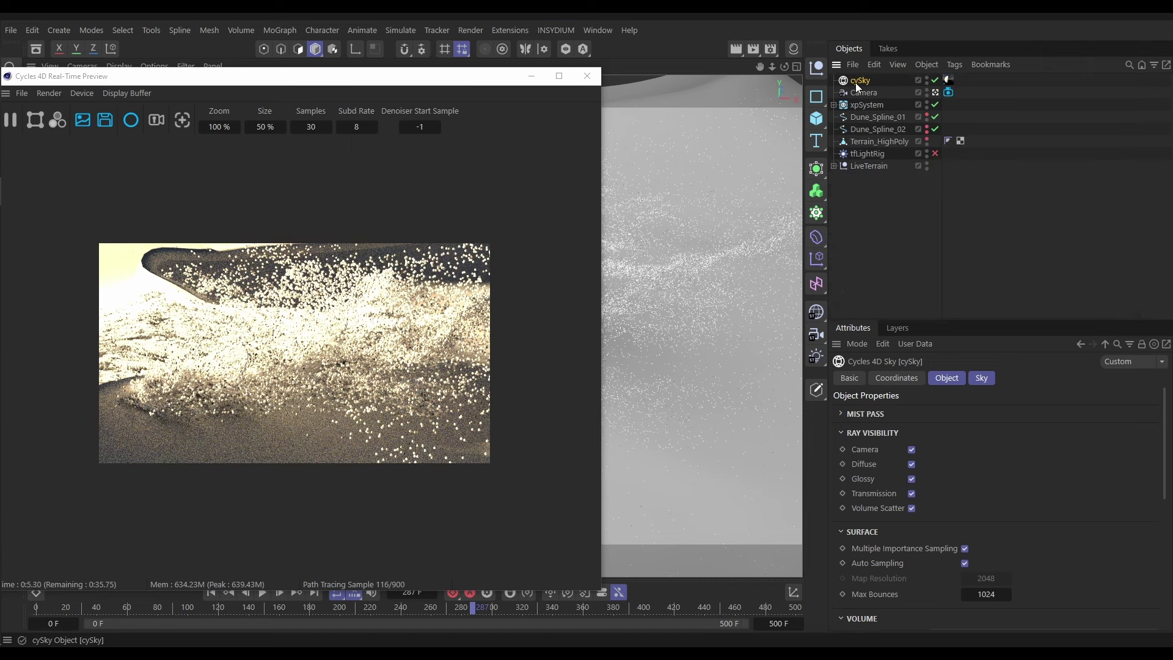
Set the cySky sun to intensity 5.85, elevation about 1.1° and rotation about 3.8°.
click(980, 379)
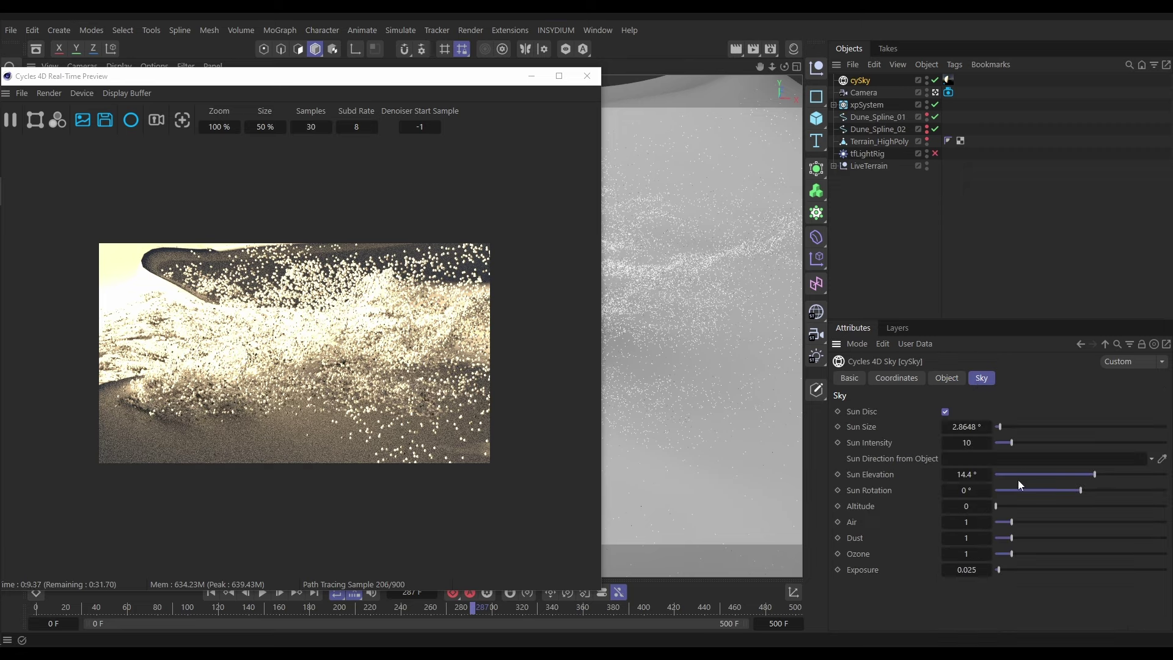
click(1007, 445)
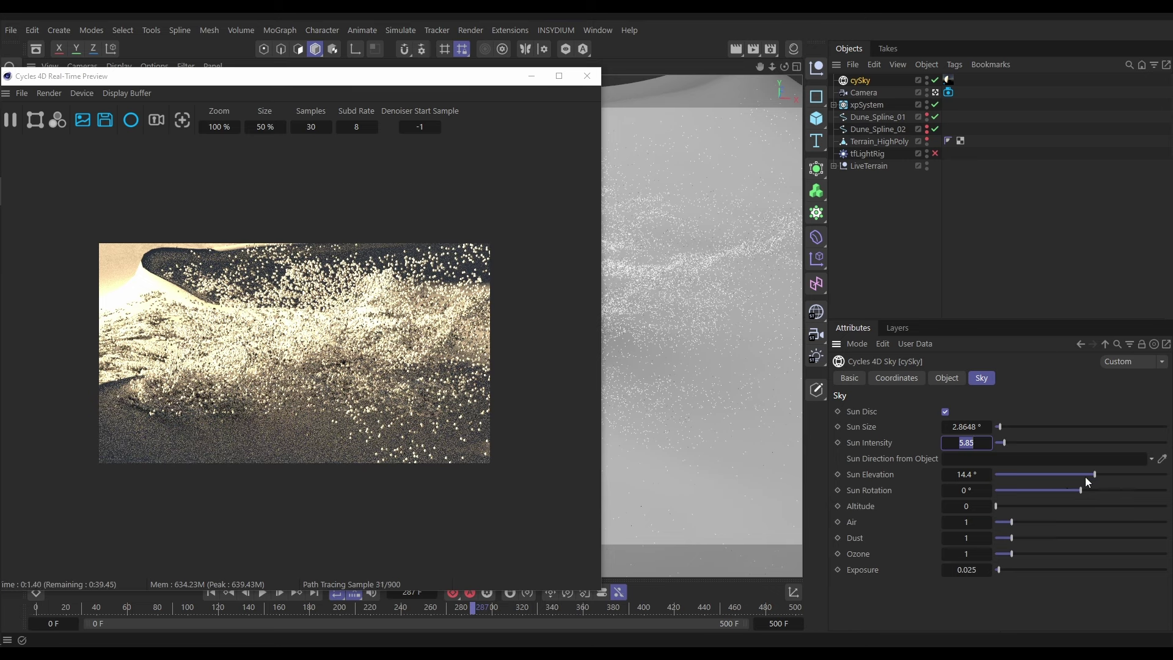
click(1088, 474)
drag(1088, 475, 1083, 476)
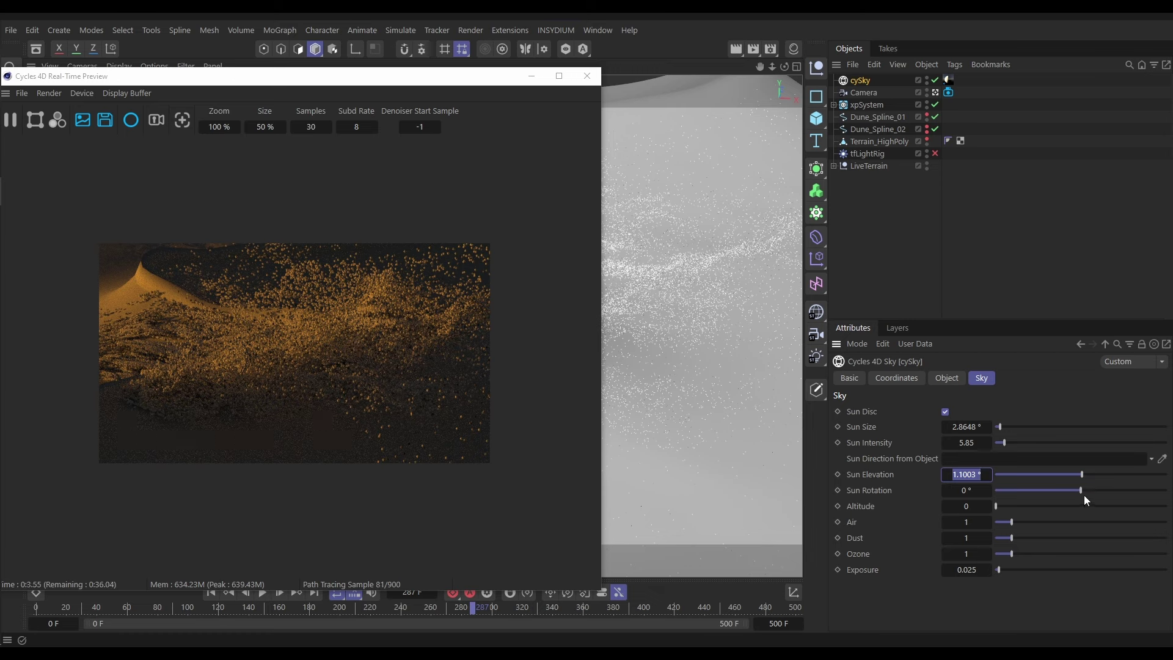
mouse_move(1083, 491)
mouse_down()
mouse_move(1110, 490)
mouse_move(1082, 490)
mouse_up()
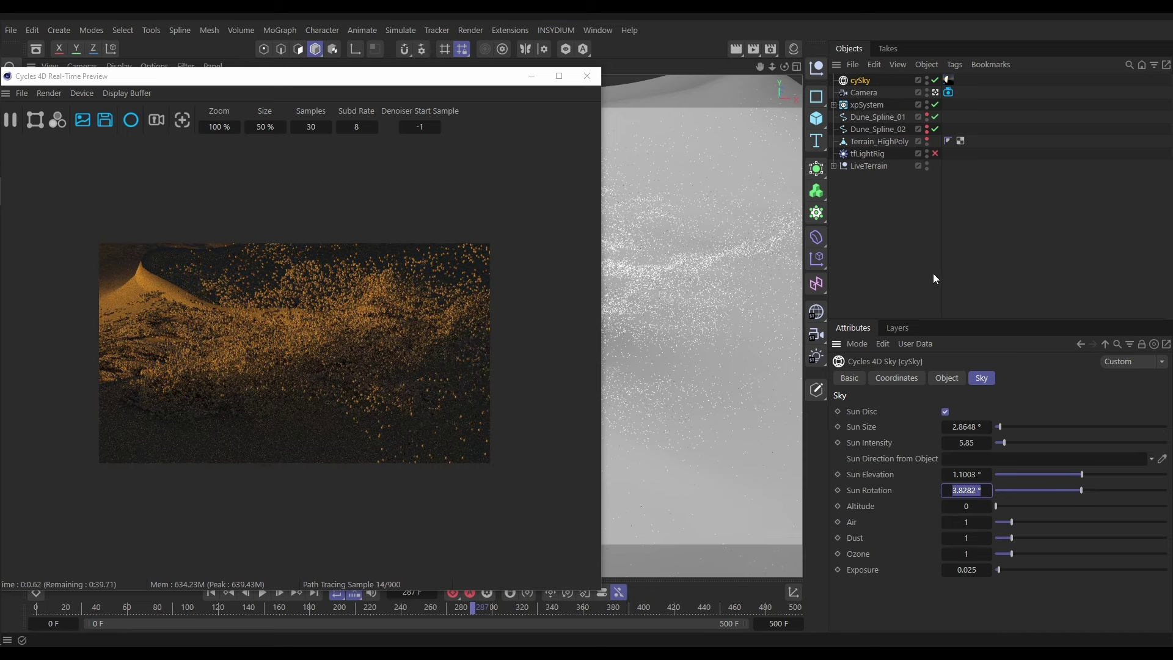
click(834, 104)
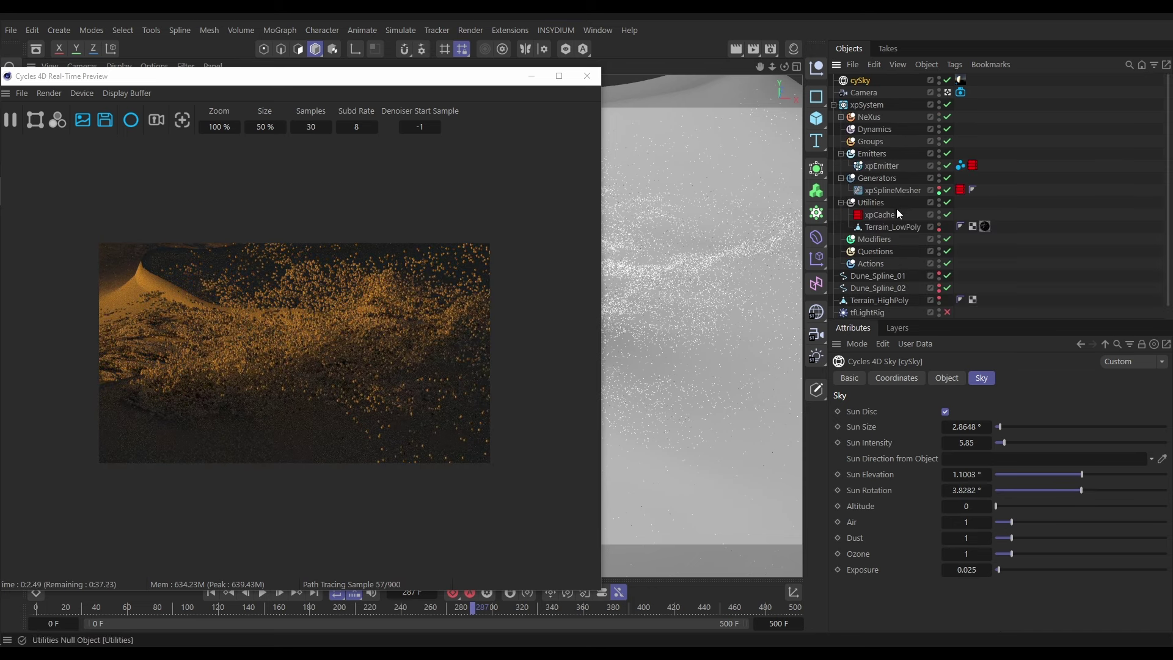
With xpEmitter and xpSplineMesher off, raise sun intensity to 10.82, then re-enable xpEmitter.
click(948, 166)
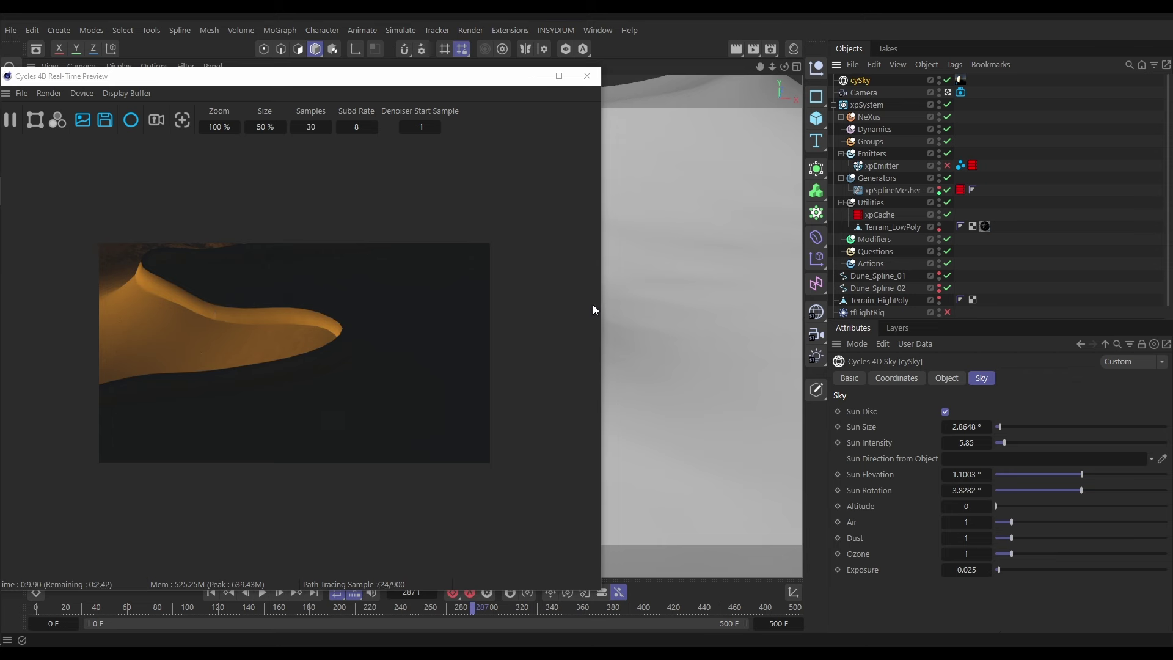
click(939, 193)
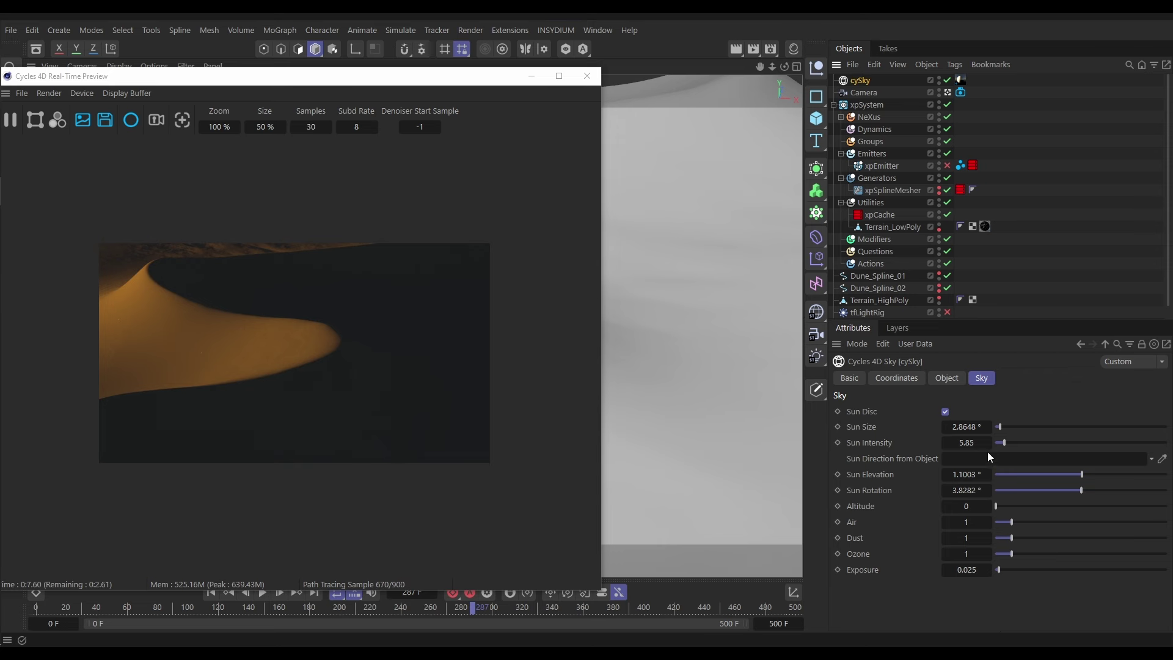
click(1006, 442)
click(1010, 444)
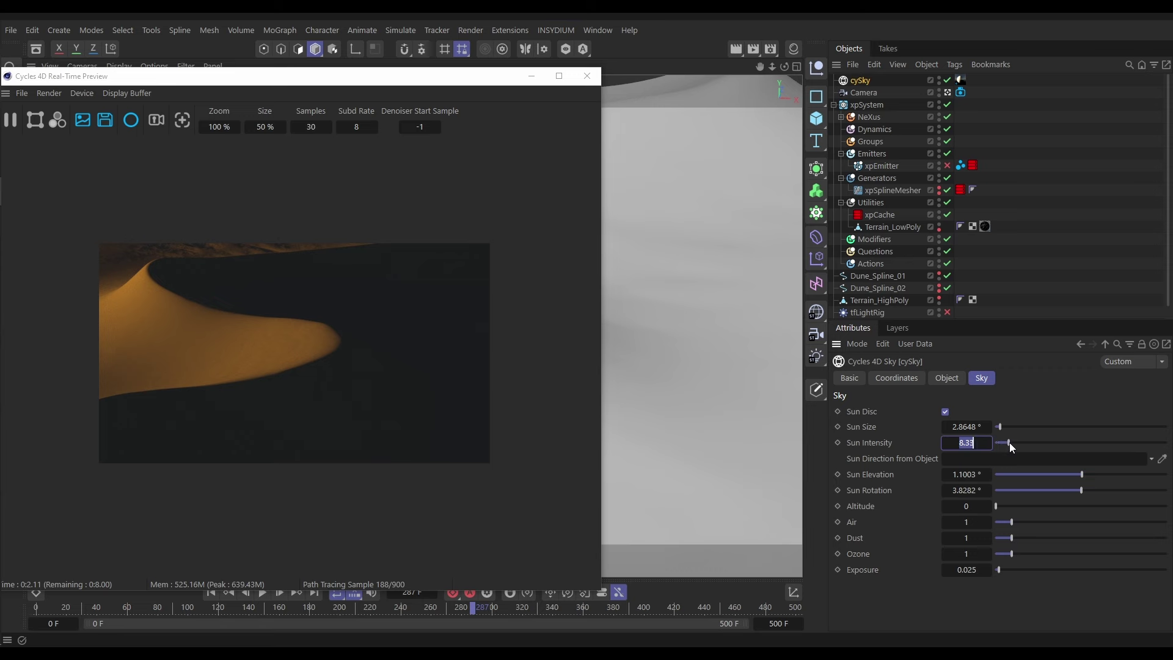
click(1014, 442)
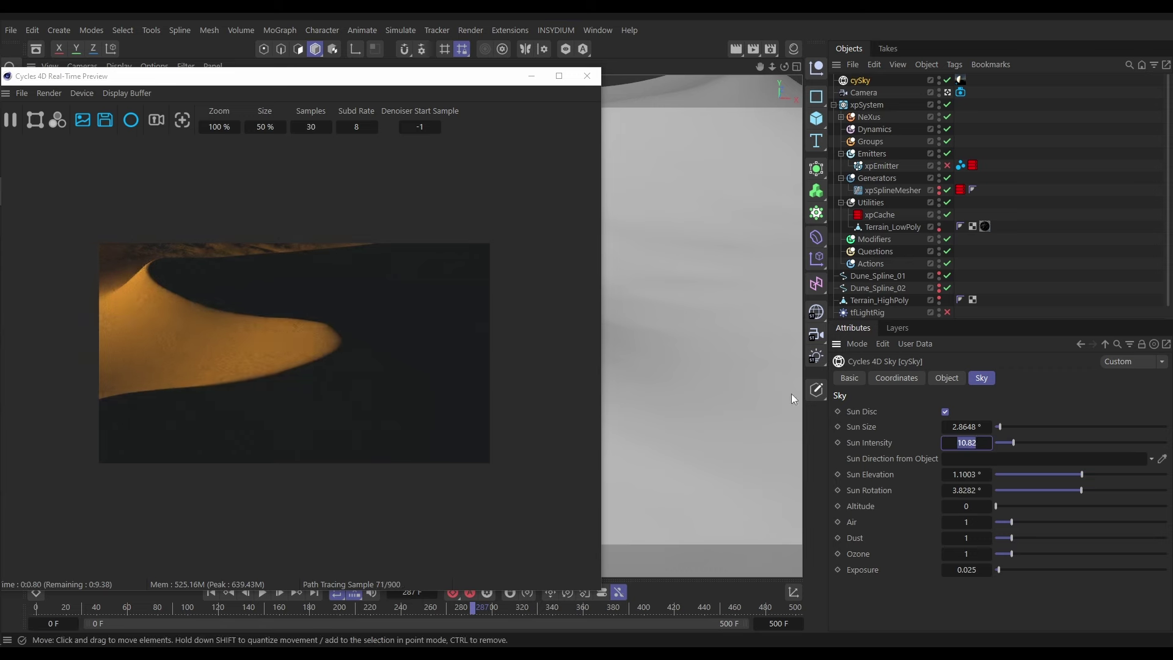
click(948, 166)
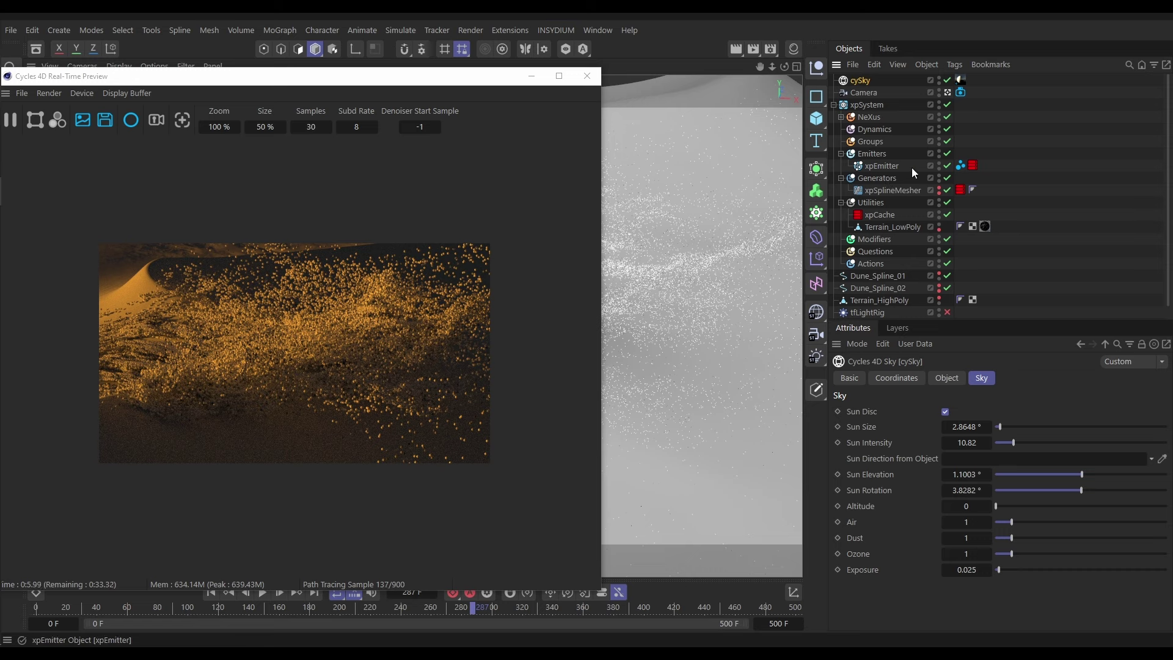
Set xpEmitter's Cycles 4D Instance tag to 8 sphere segments, 16% size, 20% variation.
click(960, 165)
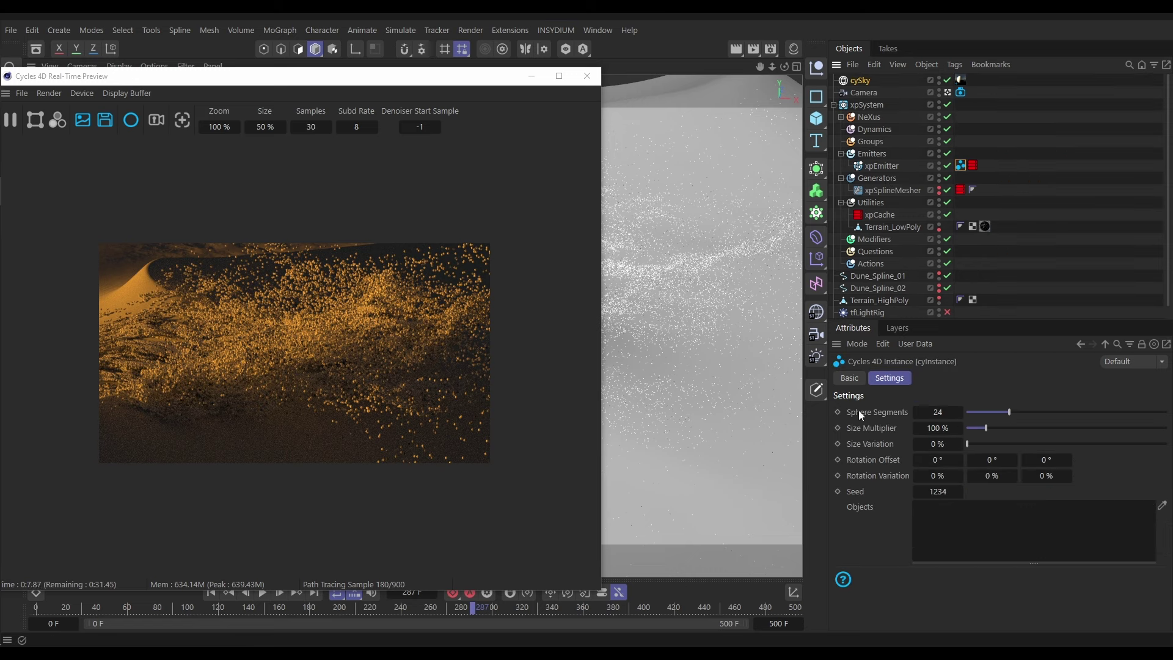
double_click(939, 413)
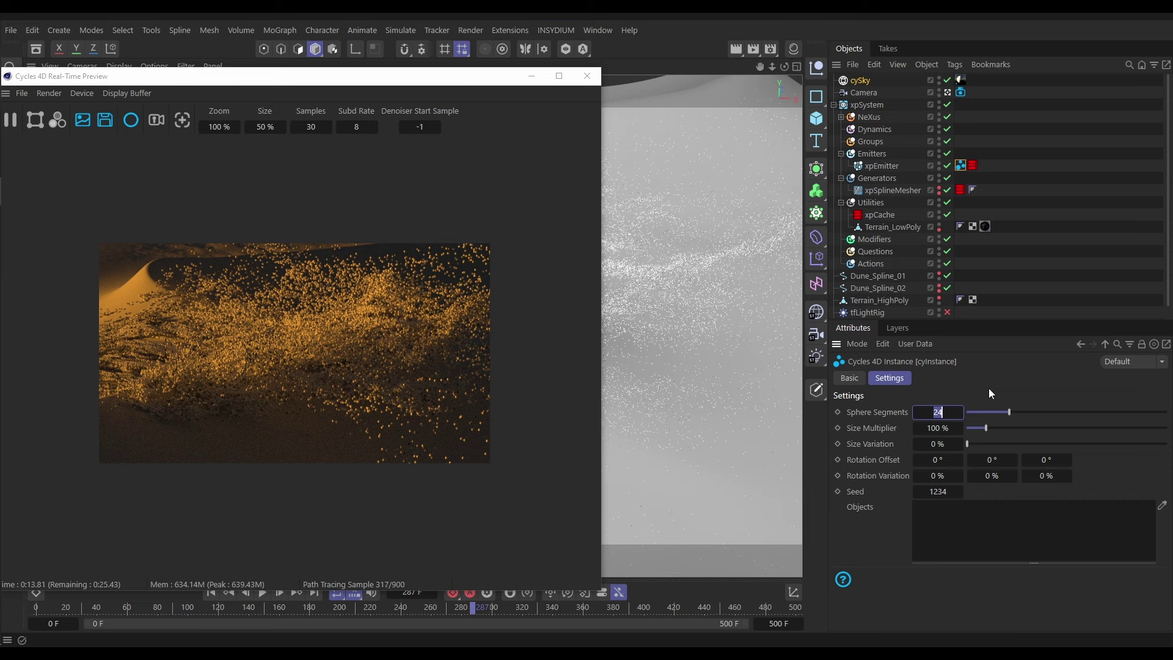
text(8)
key(Return)
click(930, 427)
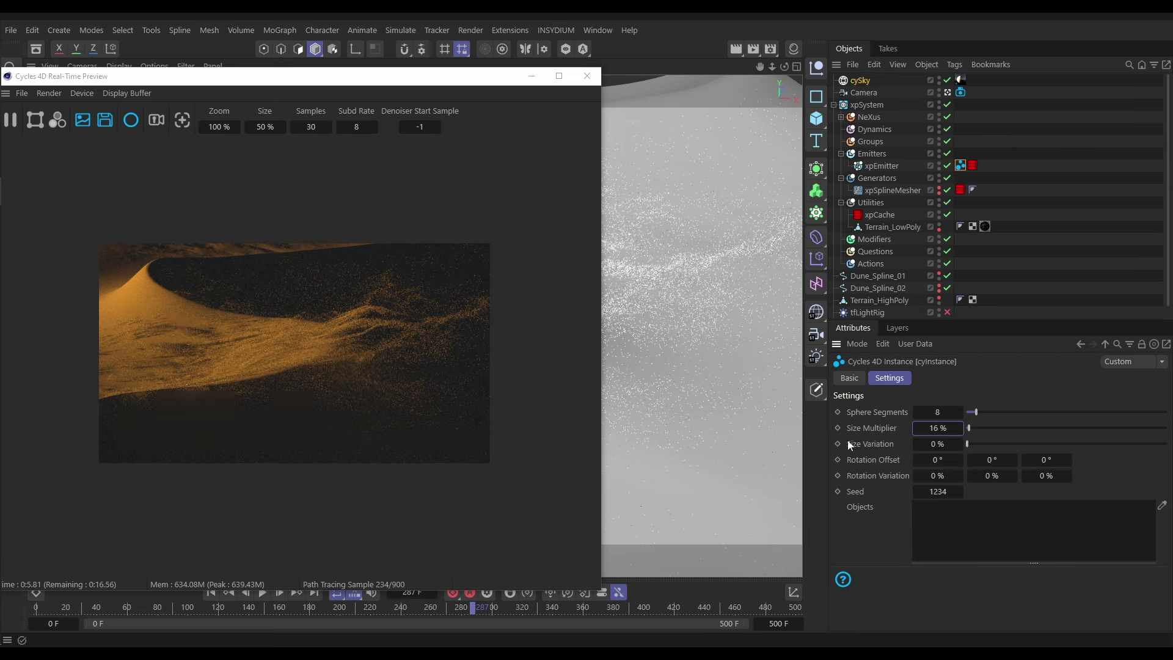
click(944, 444)
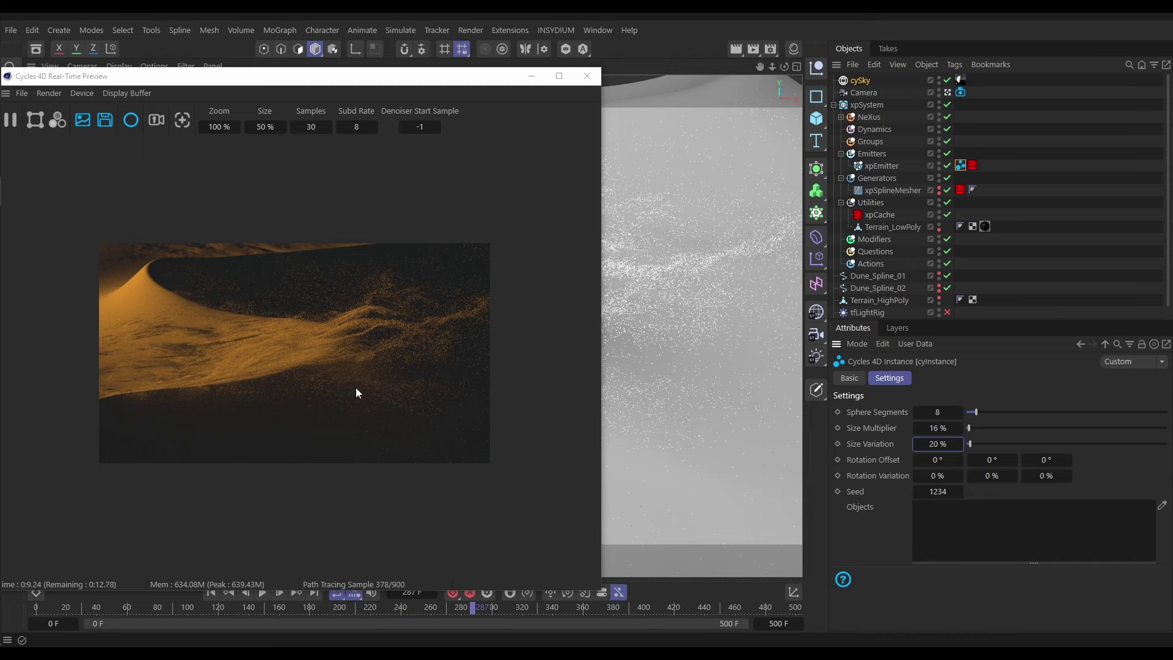
Orbit the viewport around the particle stream to inspect the finer sand.
drag(368, 94, 824, 135)
mouse_move(252, 311)
alt+mouse_down()
mouse_move(203, 306)
mouse_move(217, 323)
mouse_move(232, 320)
alt+mouse_up()
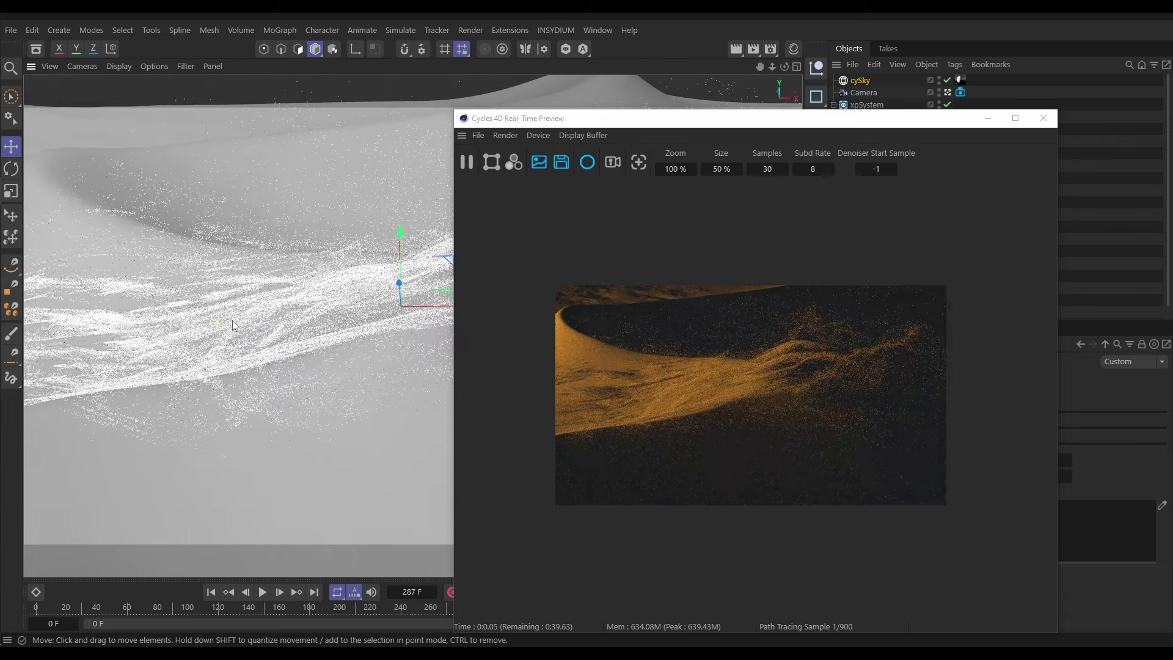
alt+drag(231, 340, 215, 336)
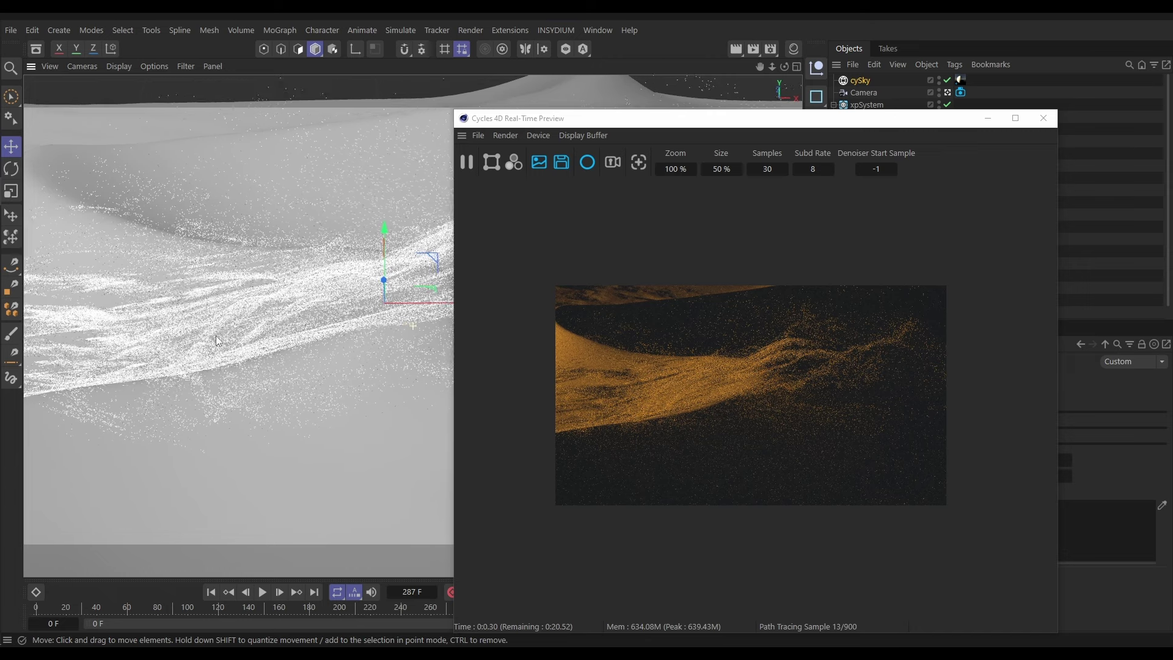
drag(687, 126, 253, 47)
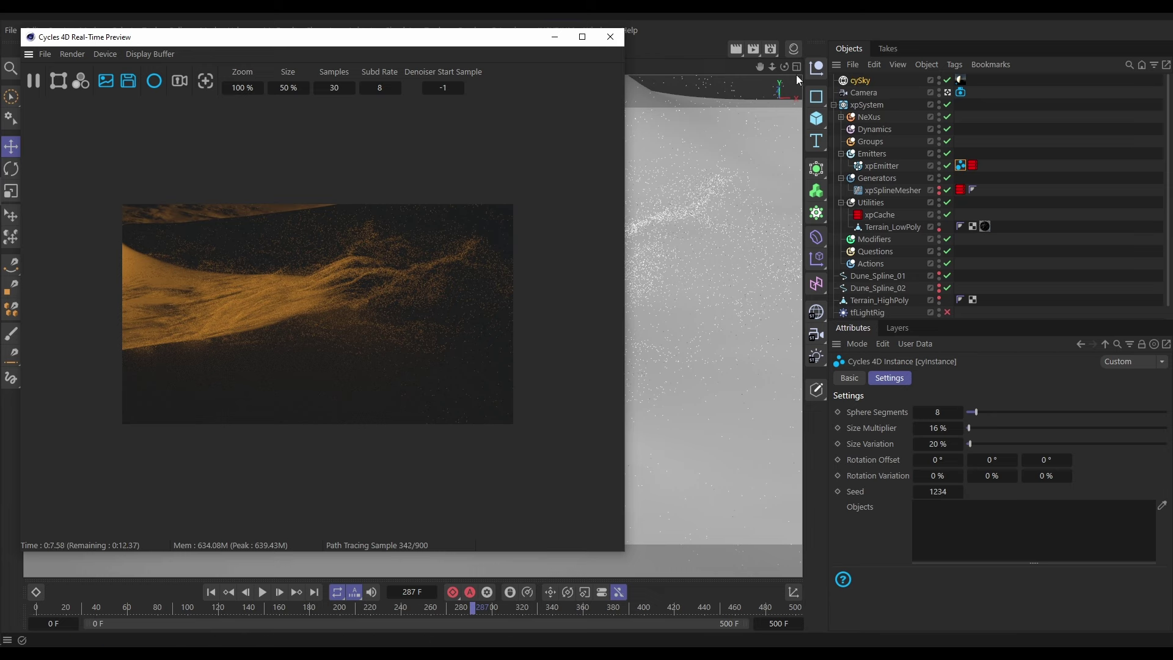
Create a new Cycles 4D Diffuse BSDF material in the Material Manager.
click(799, 49)
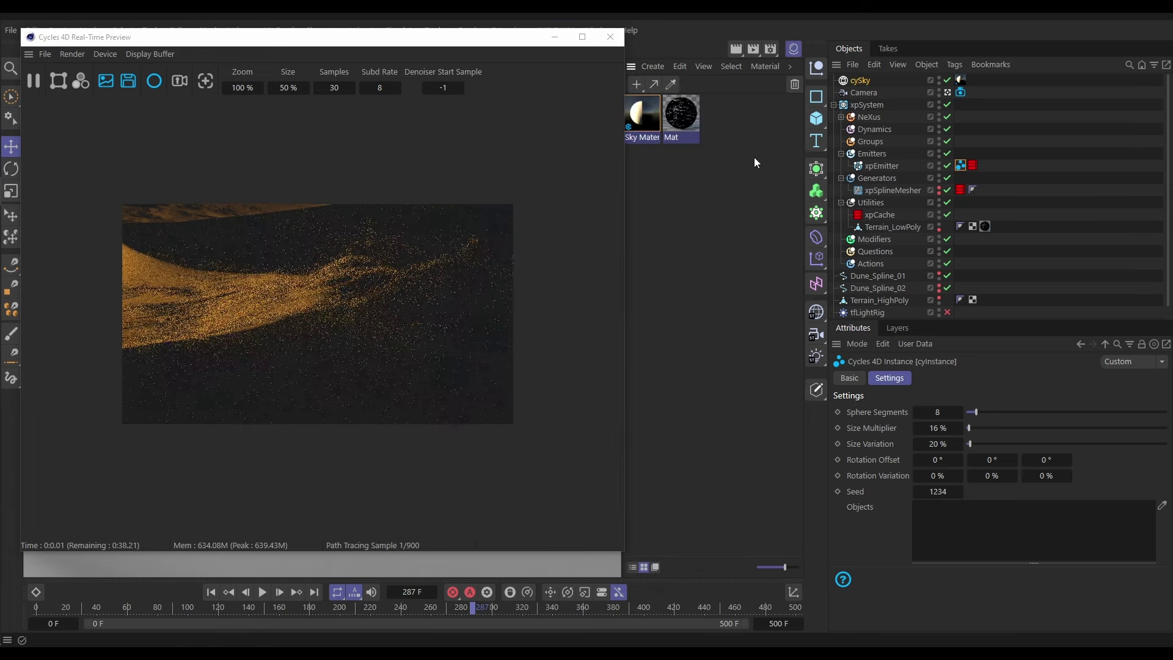
click(789, 66)
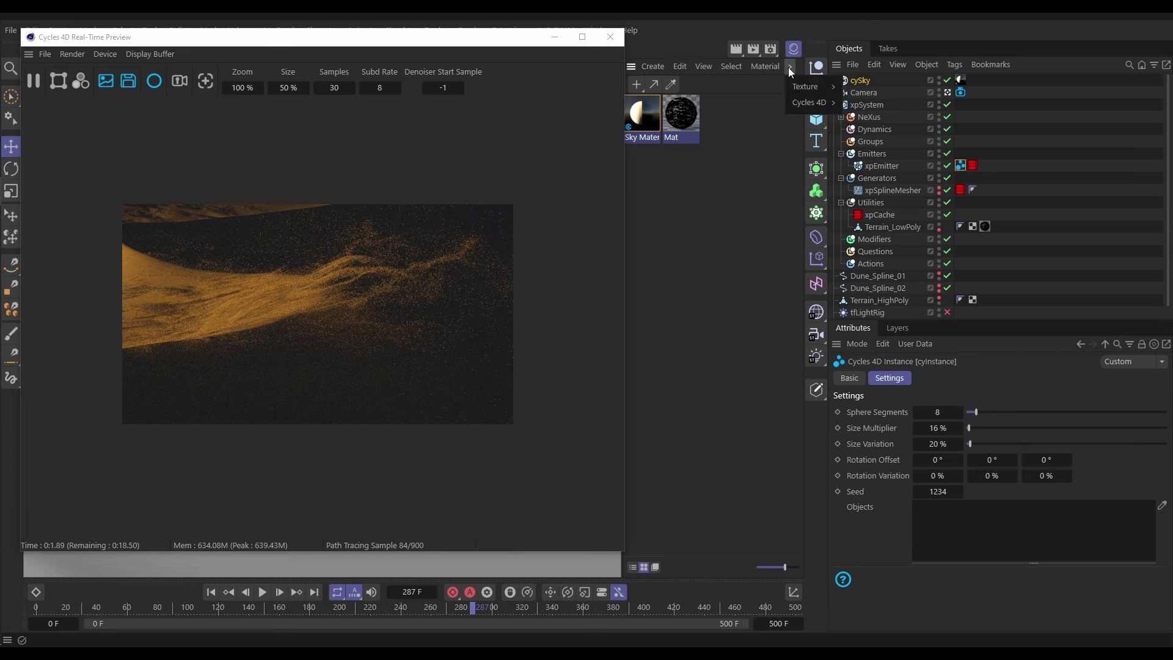
mouse_move(802, 102)
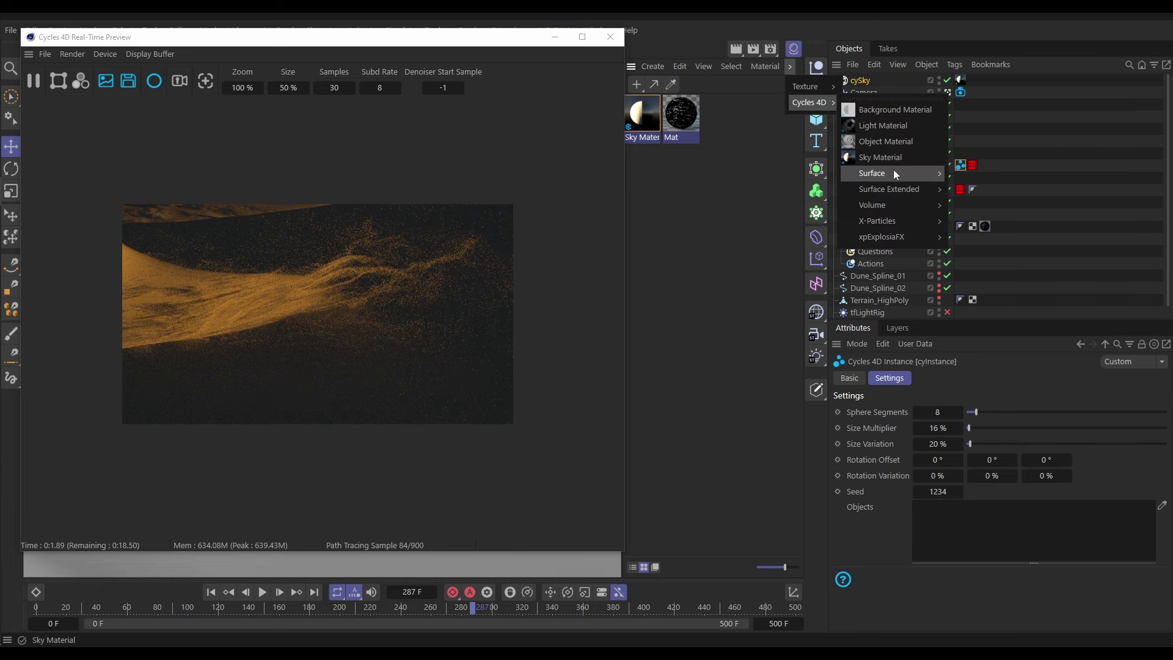
mouse_move(893, 172)
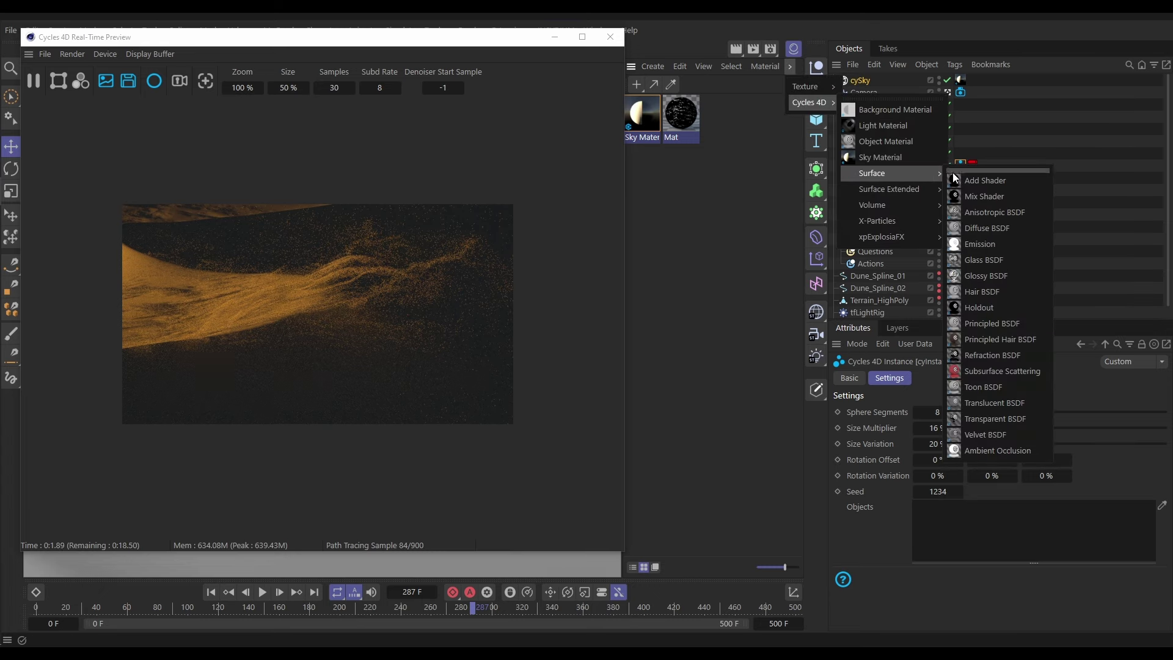
click(1001, 229)
drag(500, 42, 470, 50)
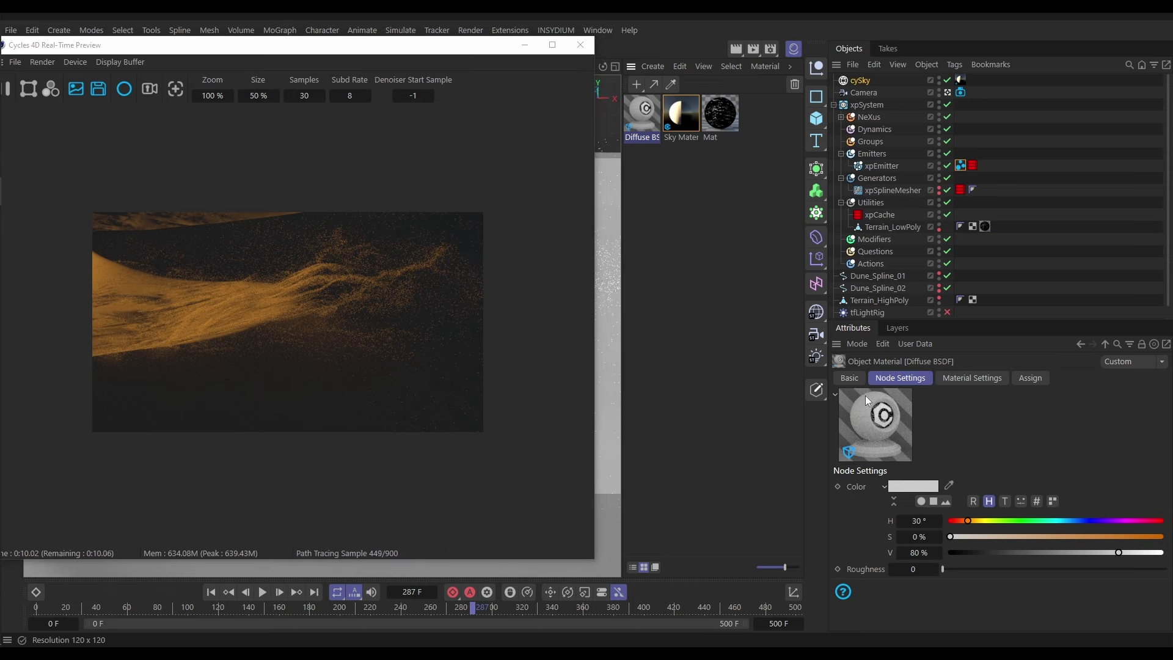
Rename the material to 'Terrain' and open its node graph.
click(850, 378)
click(854, 485)
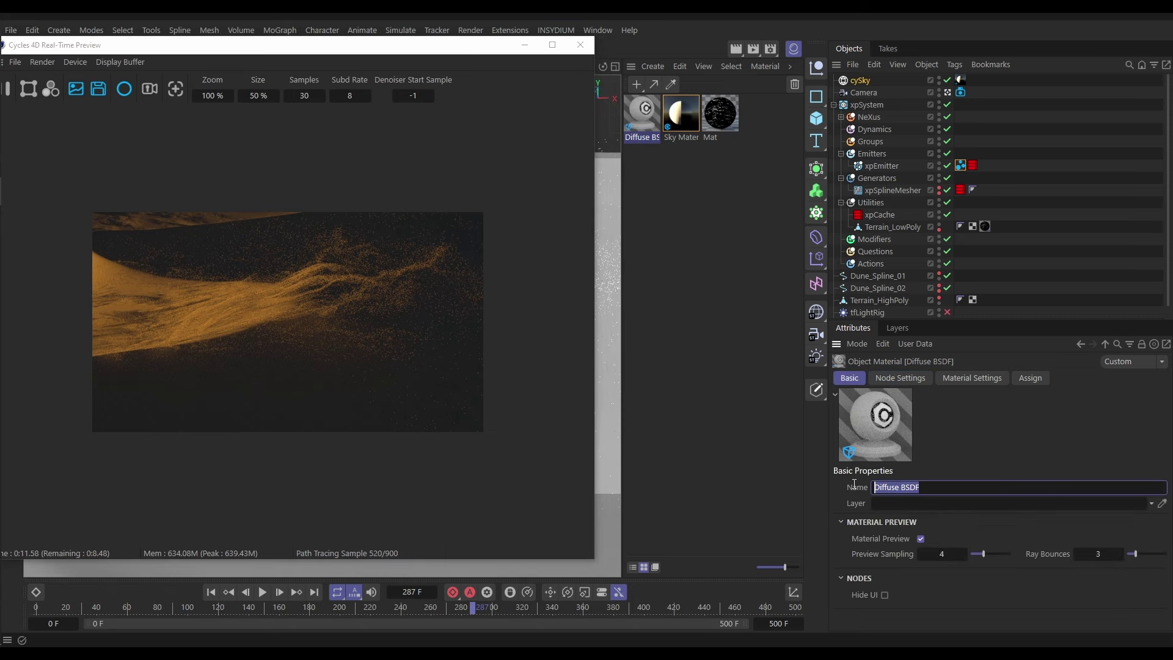
text(Terrain)
key(Return)
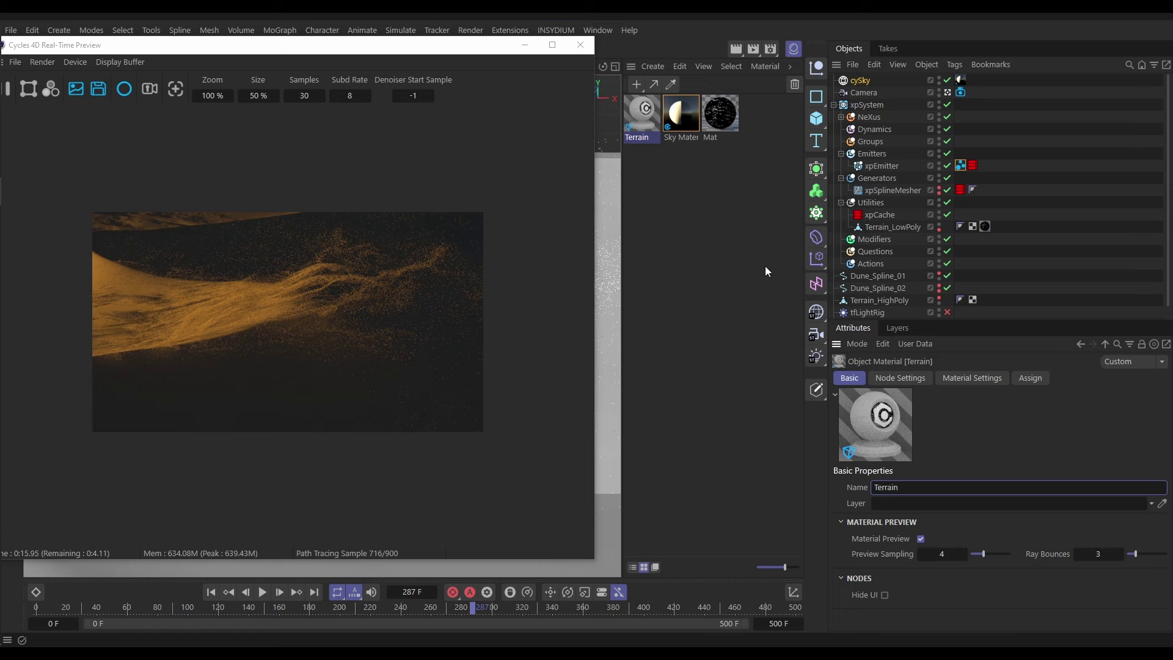
double_click(633, 113)
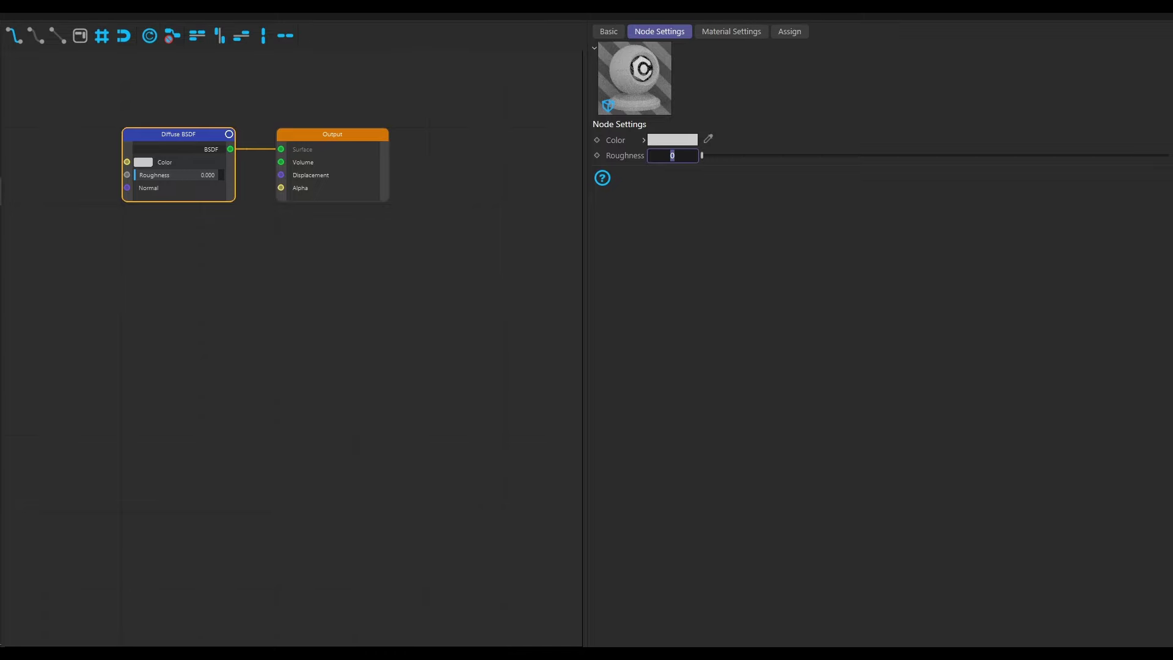
Set the Terrain Diffuse BSDF colour to a pale beige (hue about 26°, saturation 14%).
drag(1108, 6, 1039, 145)
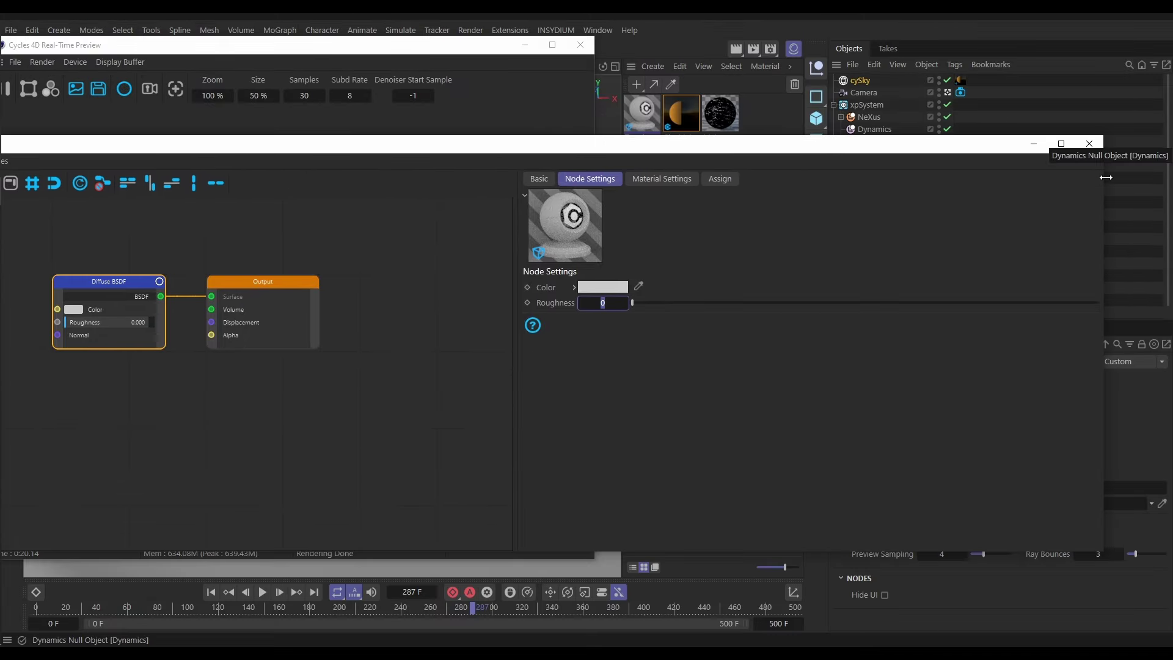
drag(1103, 176, 614, 184)
drag(260, 146, 671, 179)
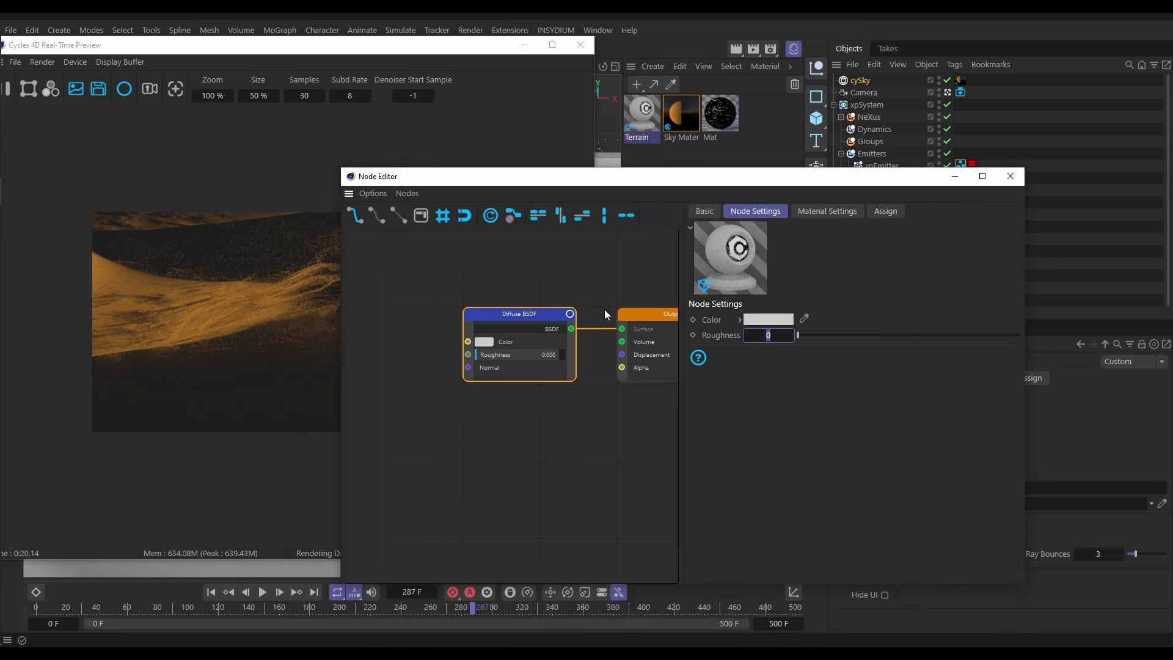
drag(637, 321, 542, 322)
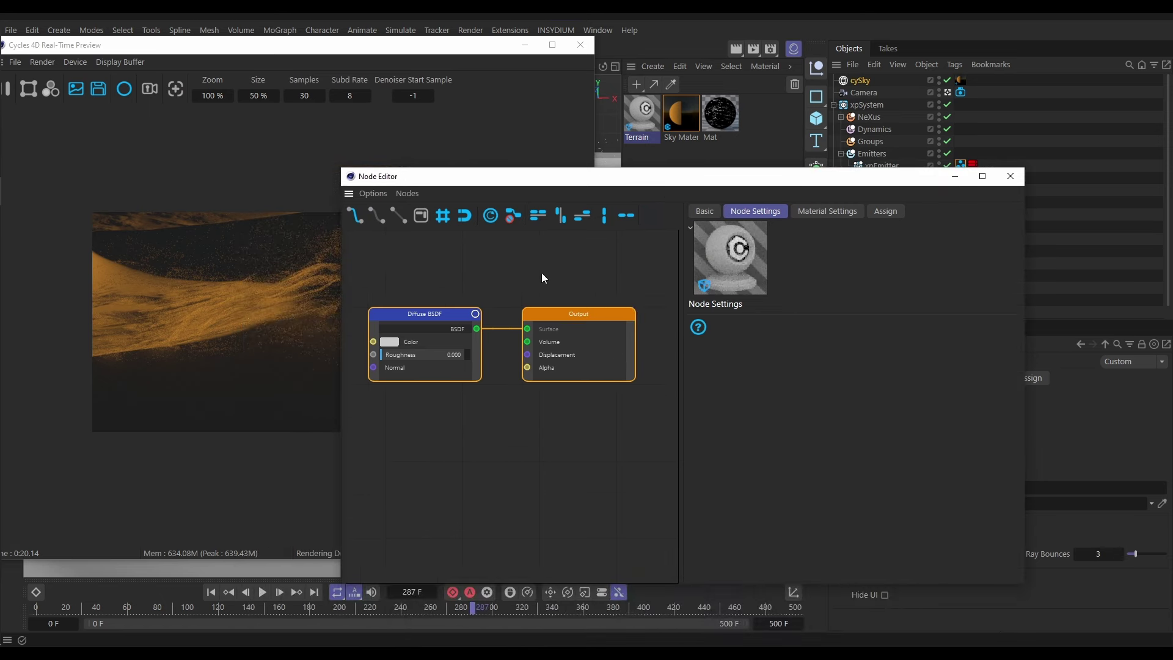
click(452, 355)
click(501, 321)
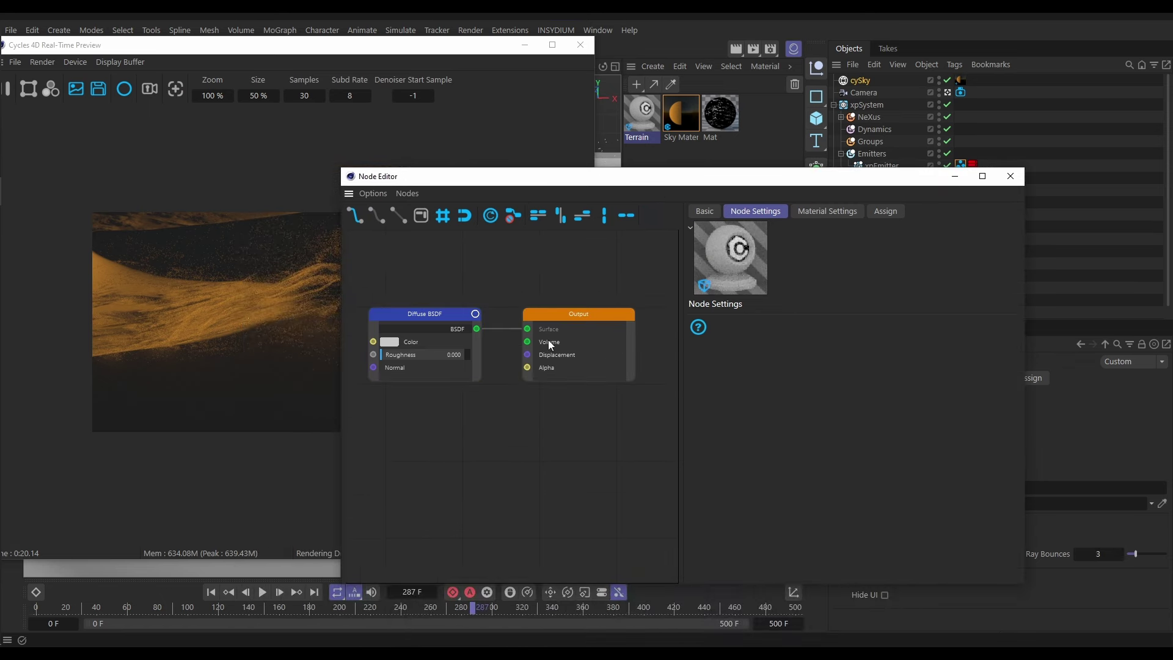
drag(578, 178, 686, 152)
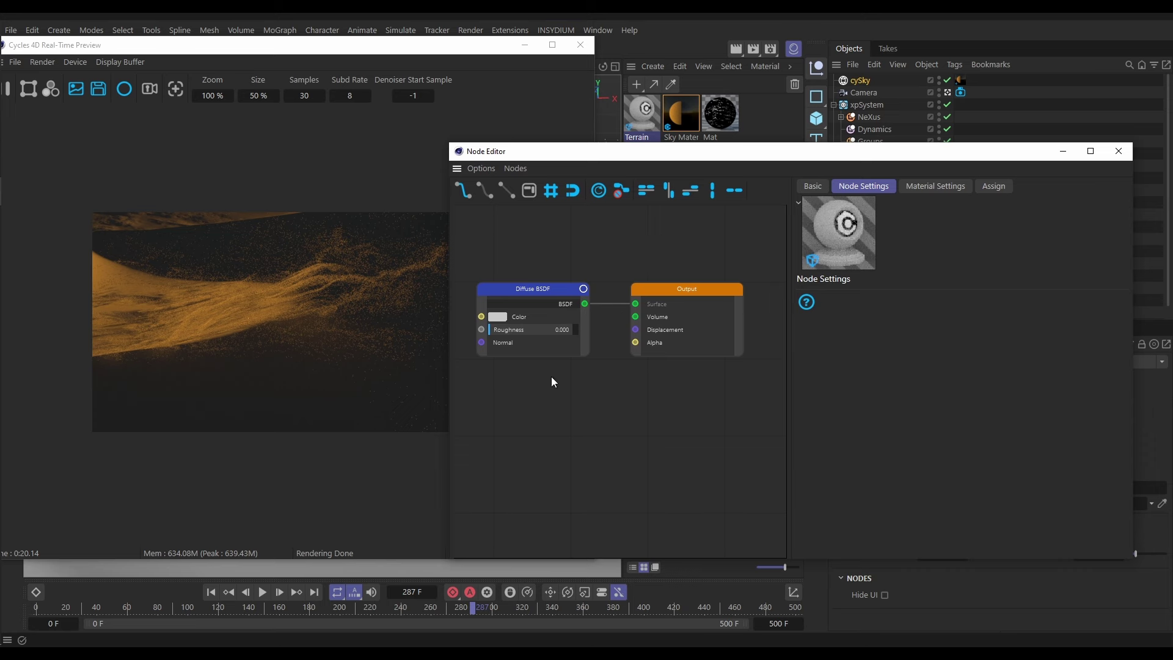
click(497, 317)
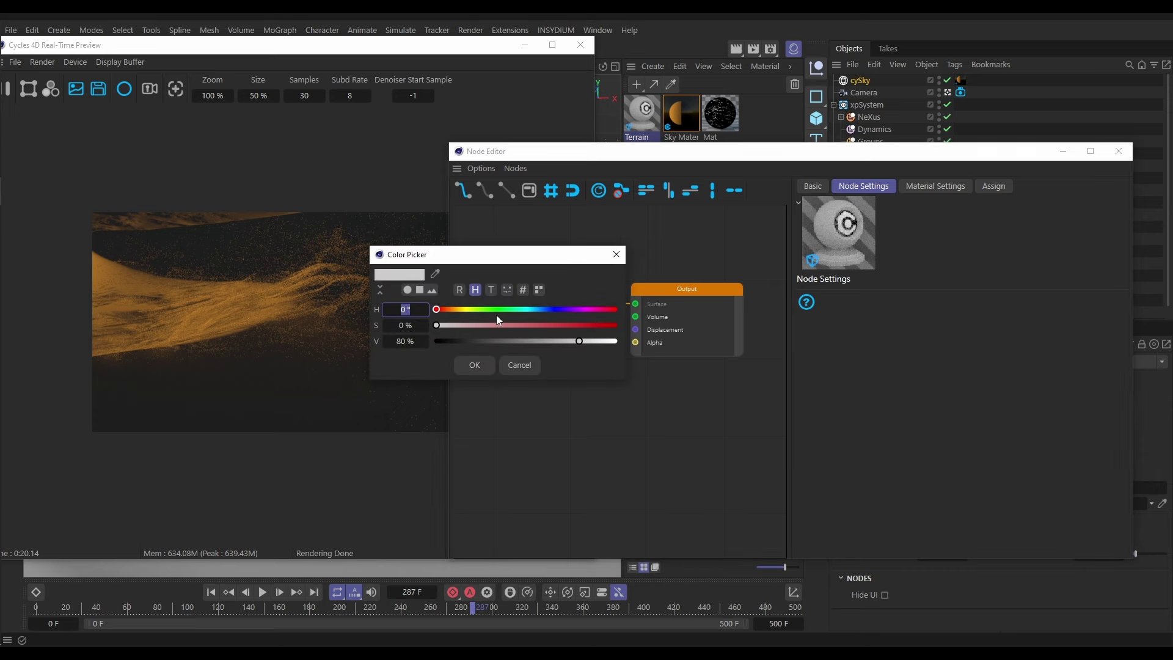
click(452, 311)
drag(449, 311, 462, 326)
click(472, 365)
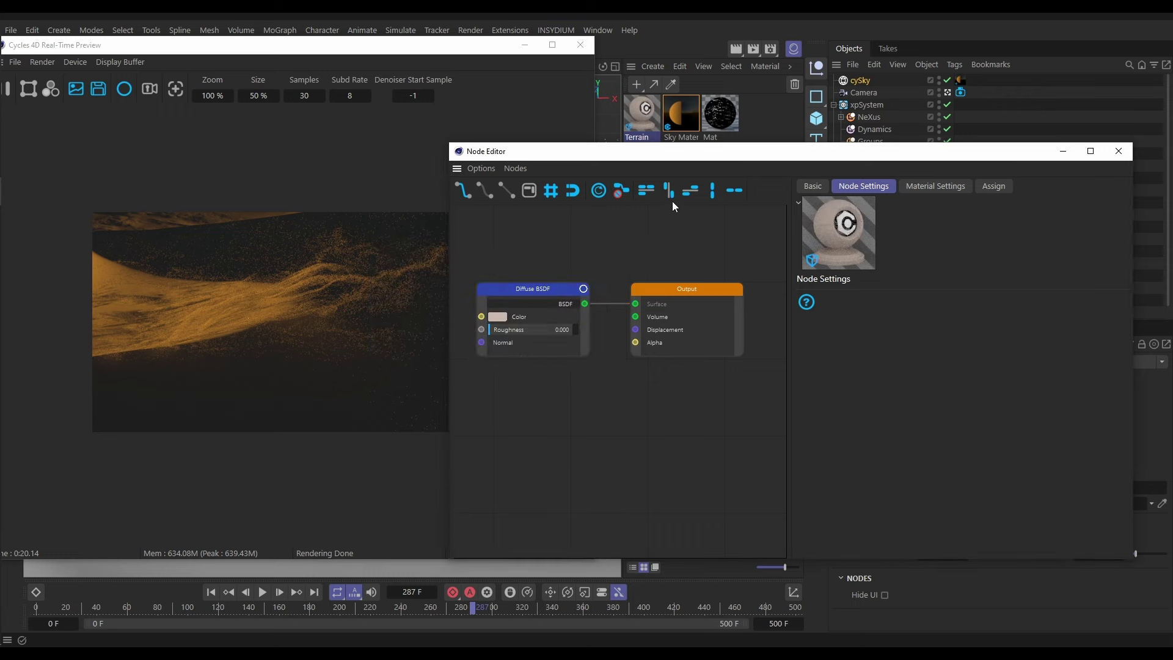
Apply the Terrain material to Terrain_HighPoly.
drag(708, 154, 325, 253)
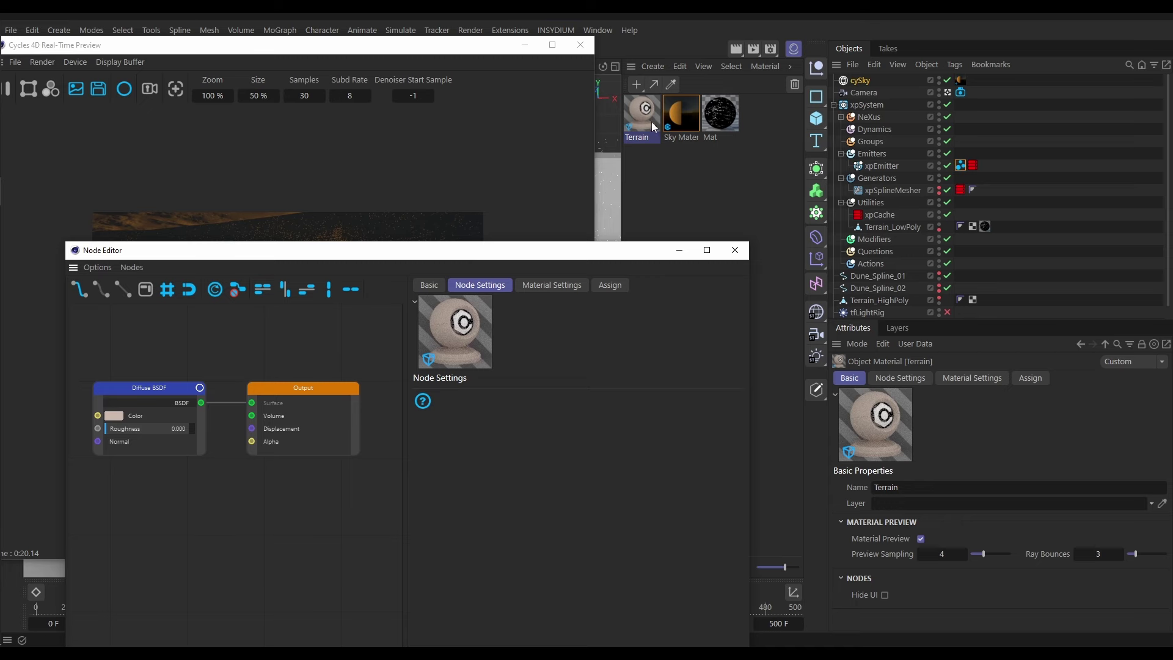
drag(654, 127, 837, 236)
drag(867, 299, 864, 302)
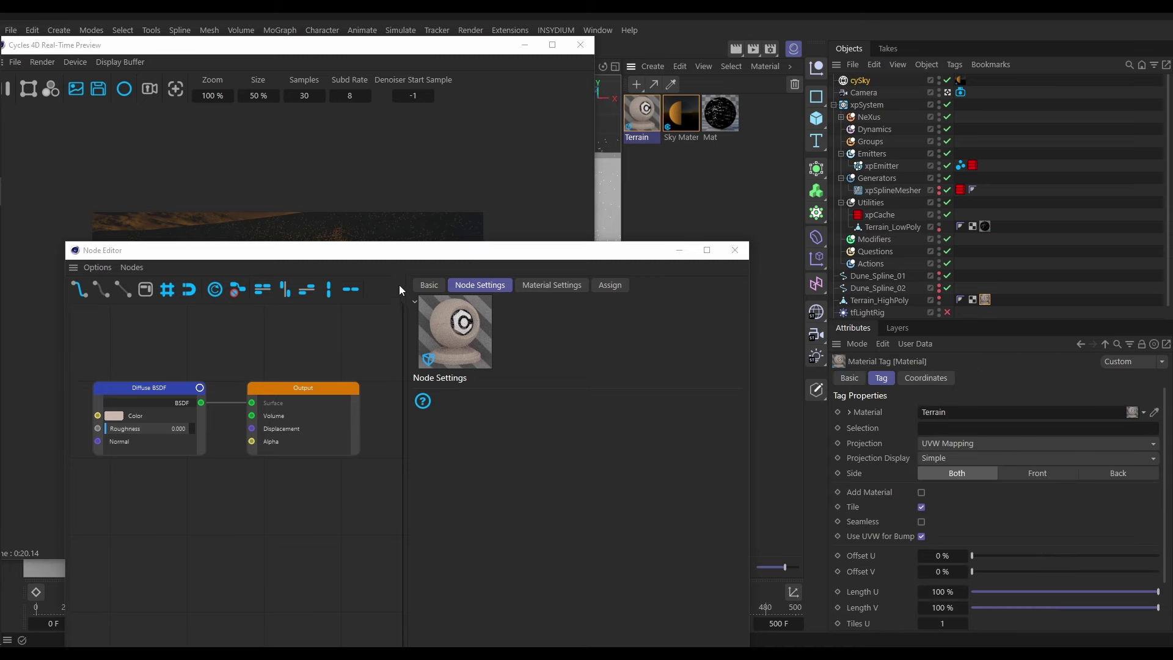
drag(379, 260, 241, 169)
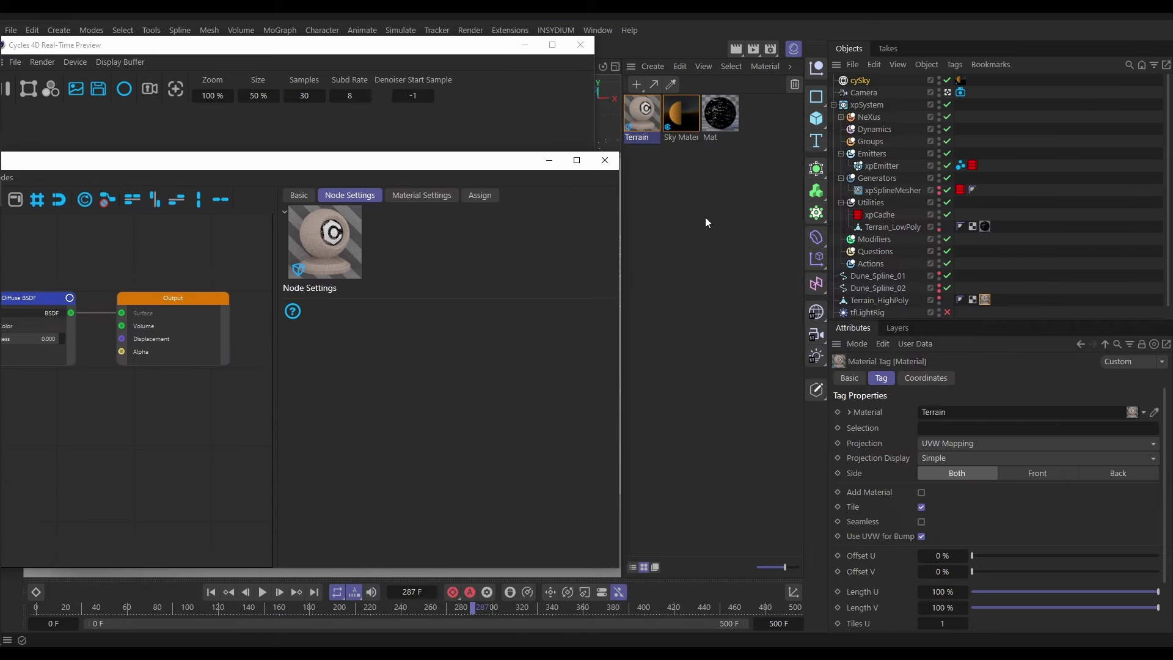
Duplicate the Terrain material and name the copy 'Particles'.
click(653, 151)
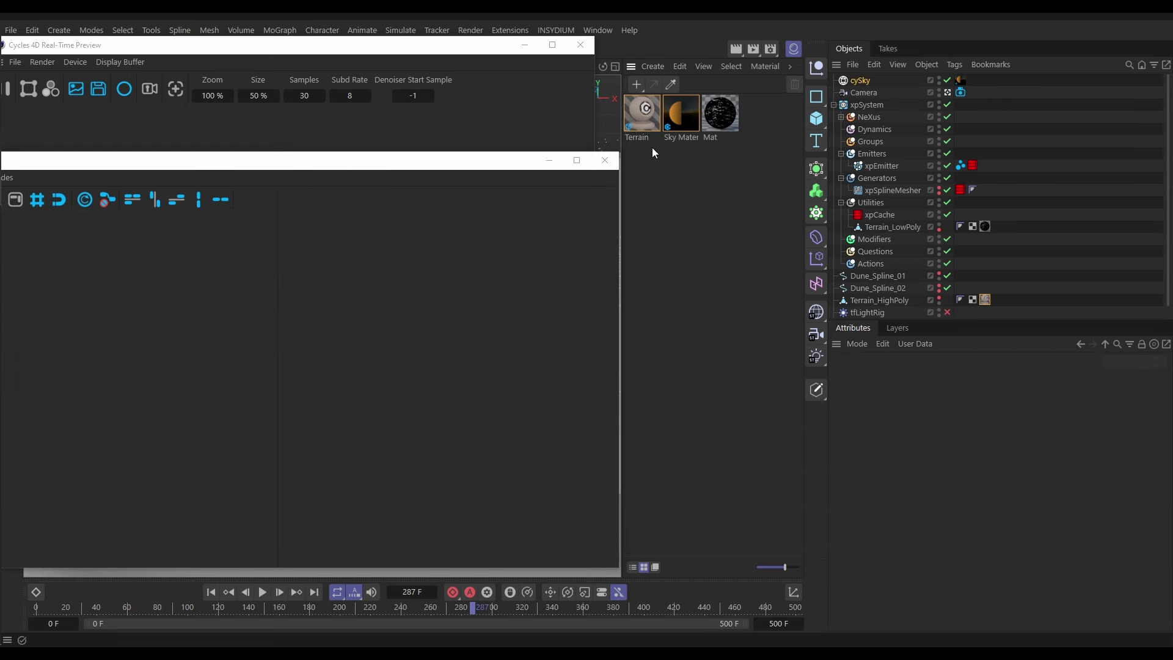
ctrl+drag(645, 123, 652, 174)
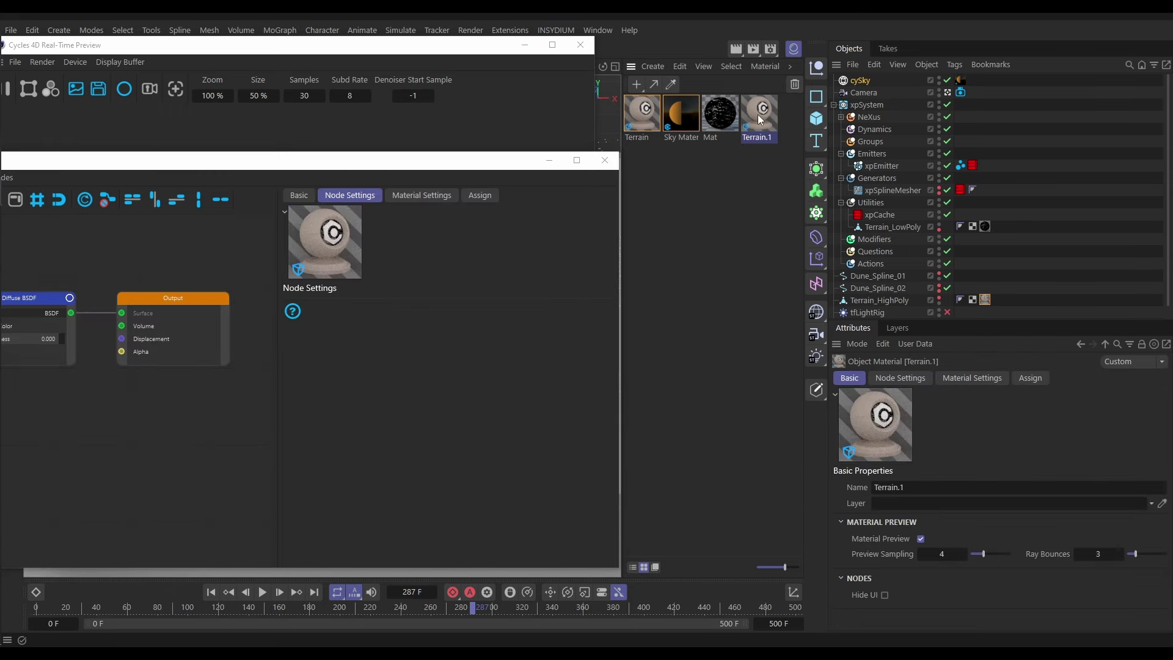
click(920, 488)
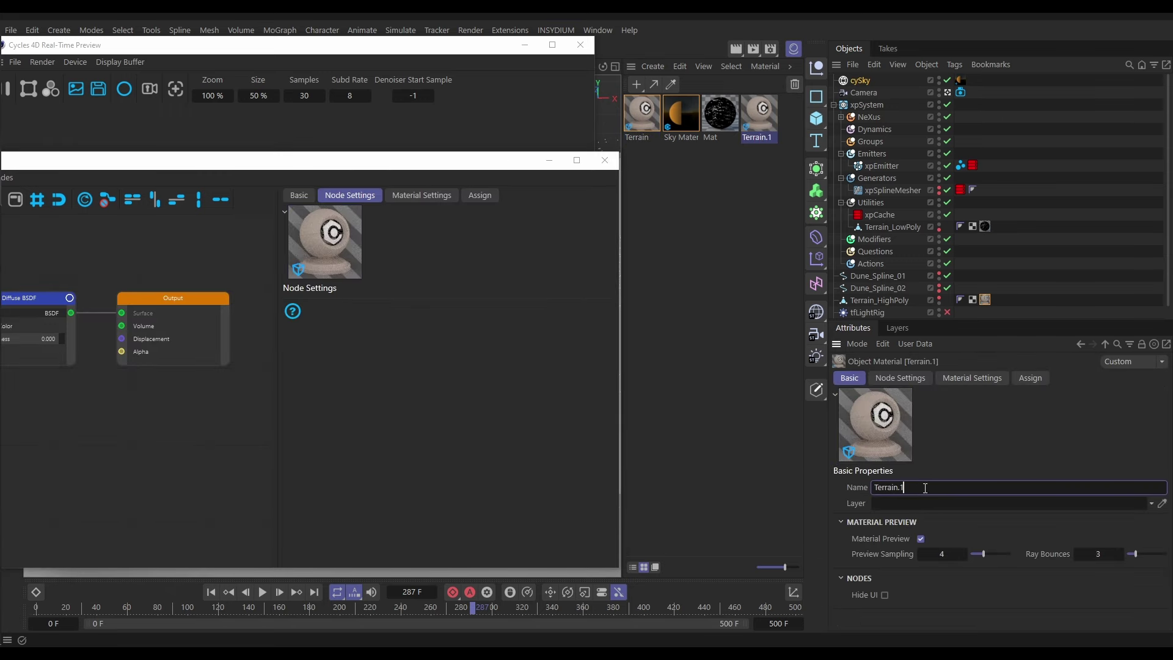
key(ctrl+a)
text(Particles)
key(Return)
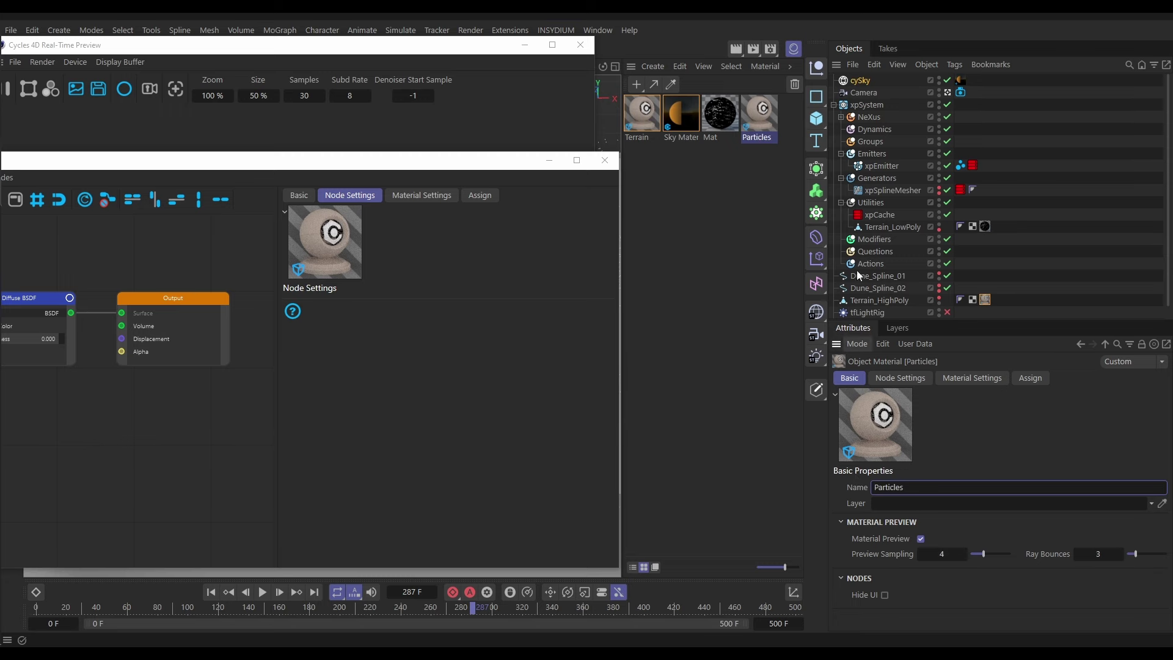
Apply Particles to xpEmitter and set its Diffuse roughness to about 0.06.
drag(332, 167, 376, 214)
drag(761, 116, 884, 166)
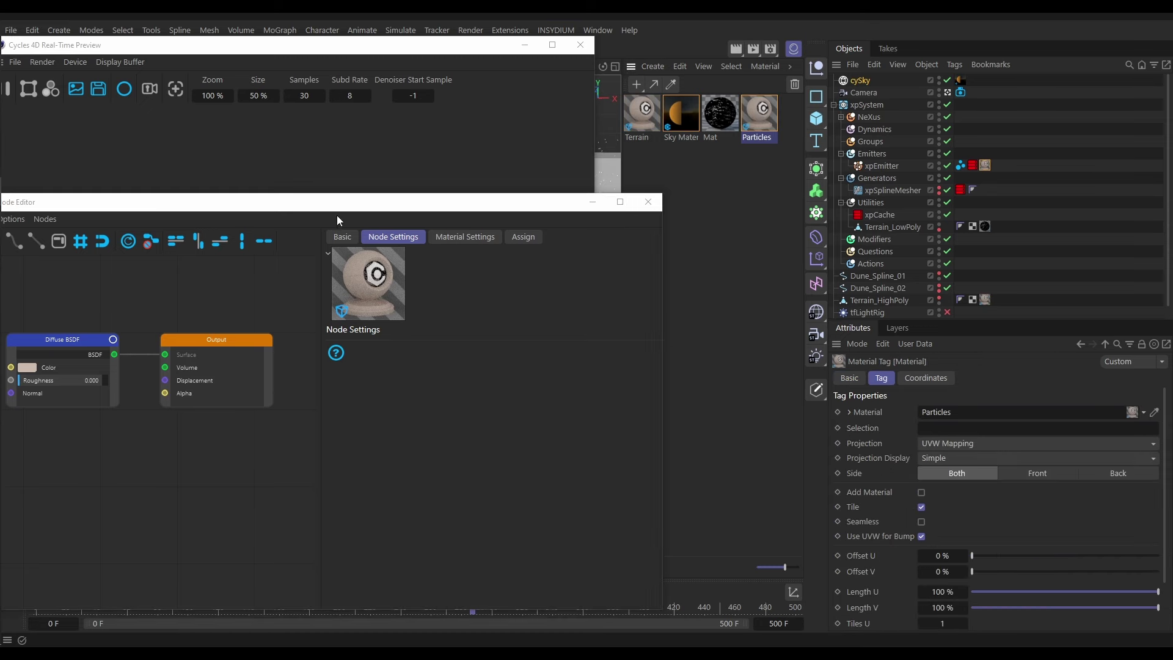
drag(335, 210, 815, 92)
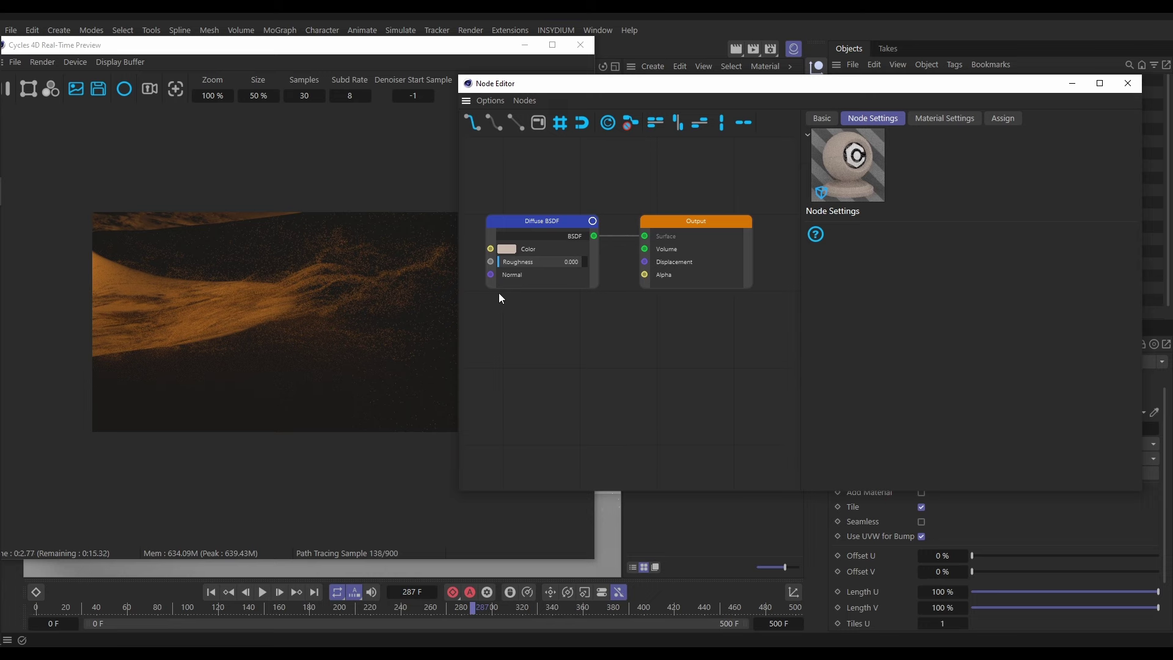
click(504, 267)
click(504, 262)
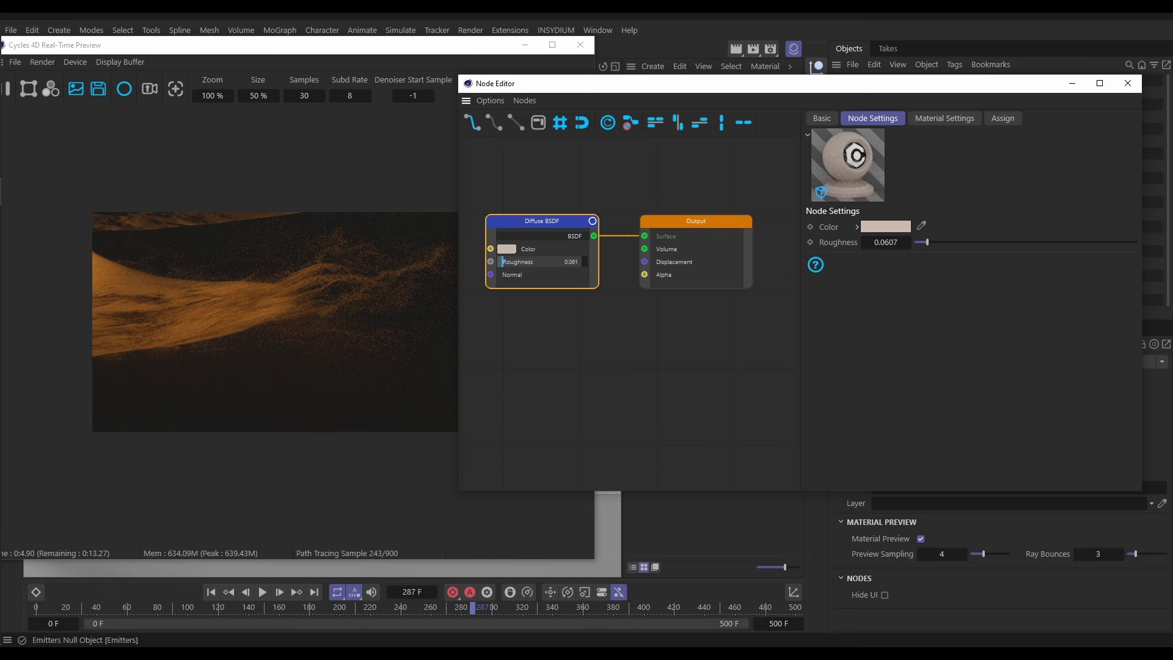
click(1128, 83)
Set the real-time preview Size to 100% and enlarge the preview window.
click(258, 97)
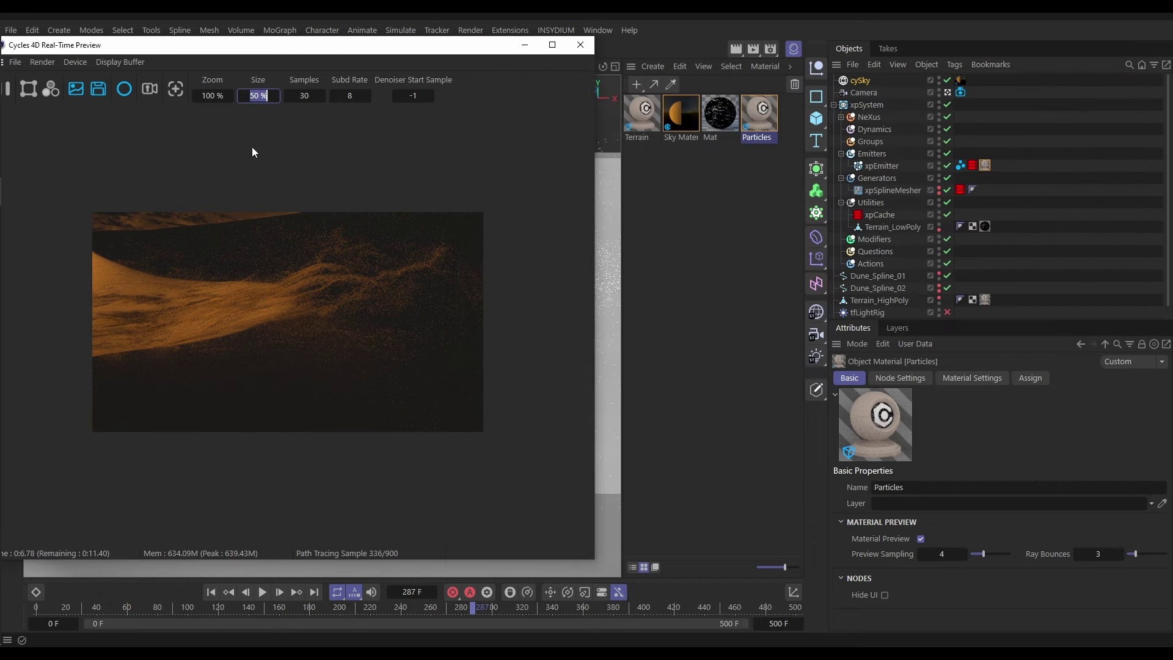
text(100)
key(Return)
drag(326, 46, 428, 49)
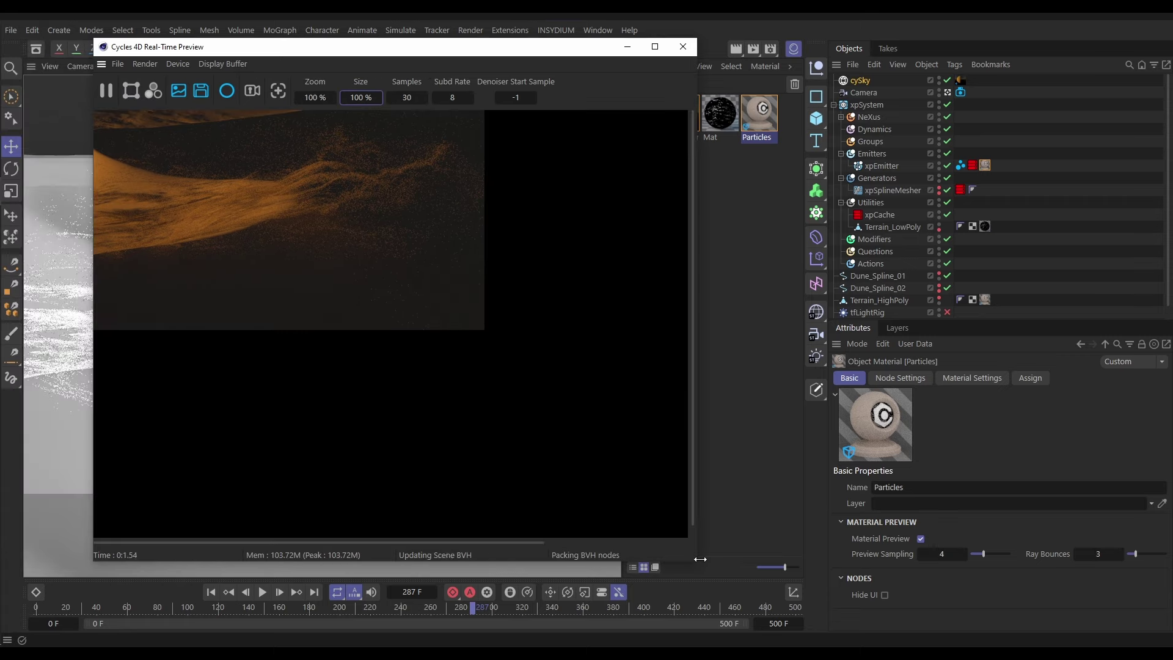
drag(701, 559, 1068, 561)
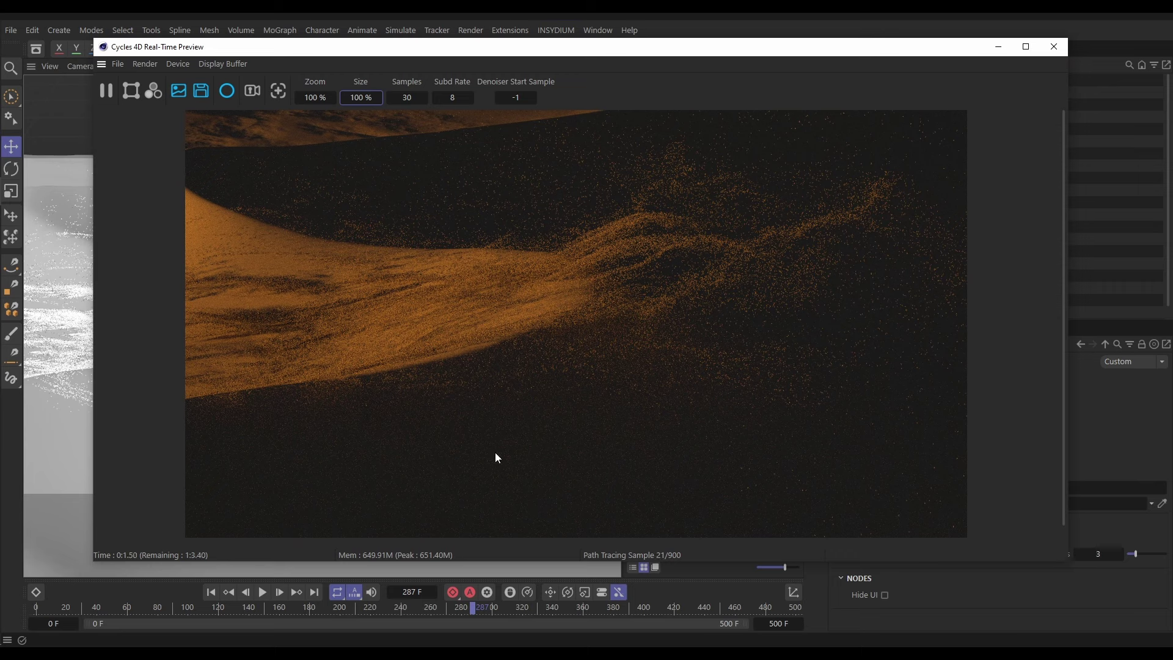